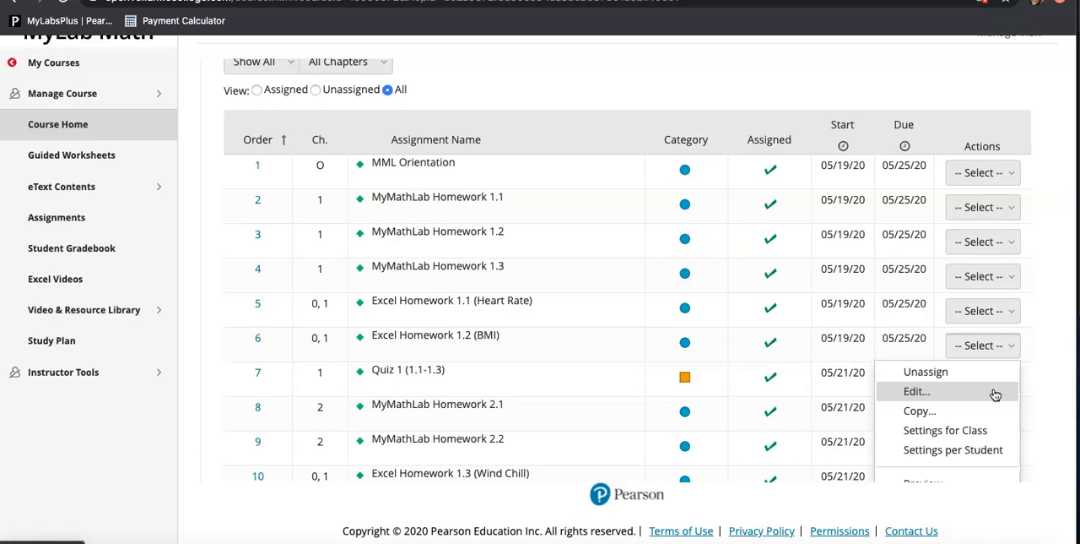
Switch to the Excel Homework 1.2 (BMI) presentation and review its slides for Steps 1 to 4.
scroll(995, 394, "down", 2)
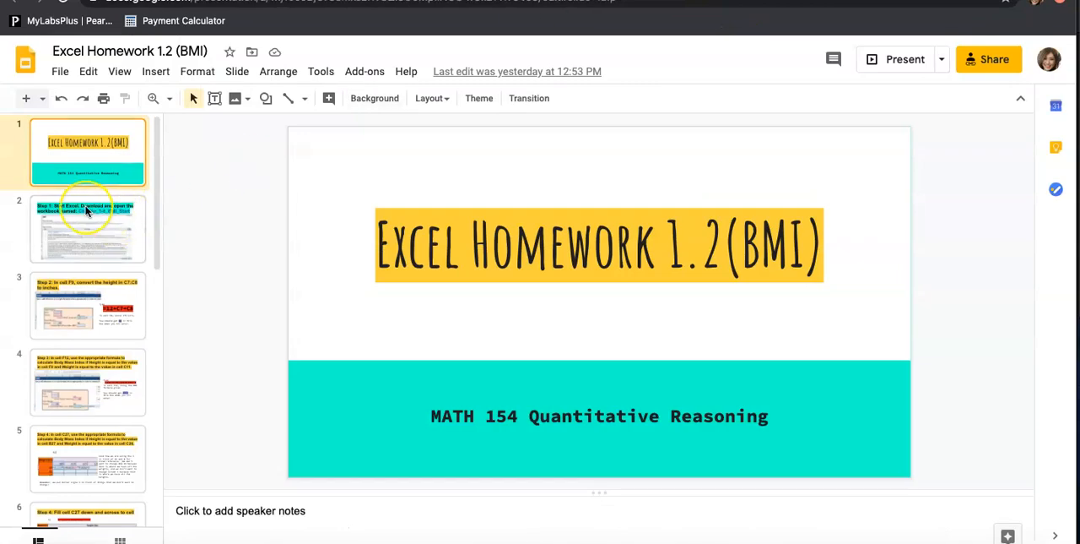
left_click(87, 210)
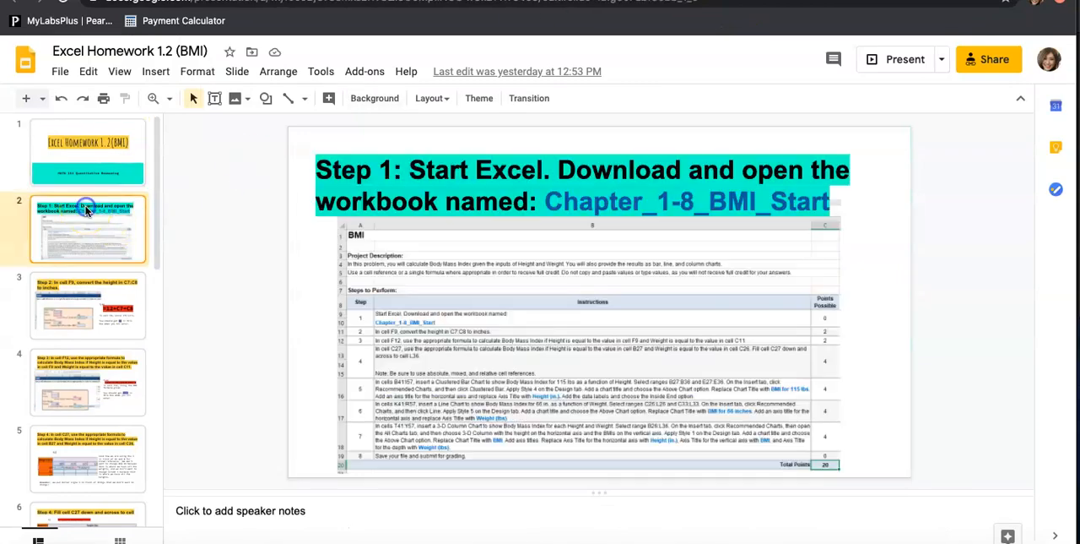
left_click(113, 326)
scroll(114, 326, "down", 1)
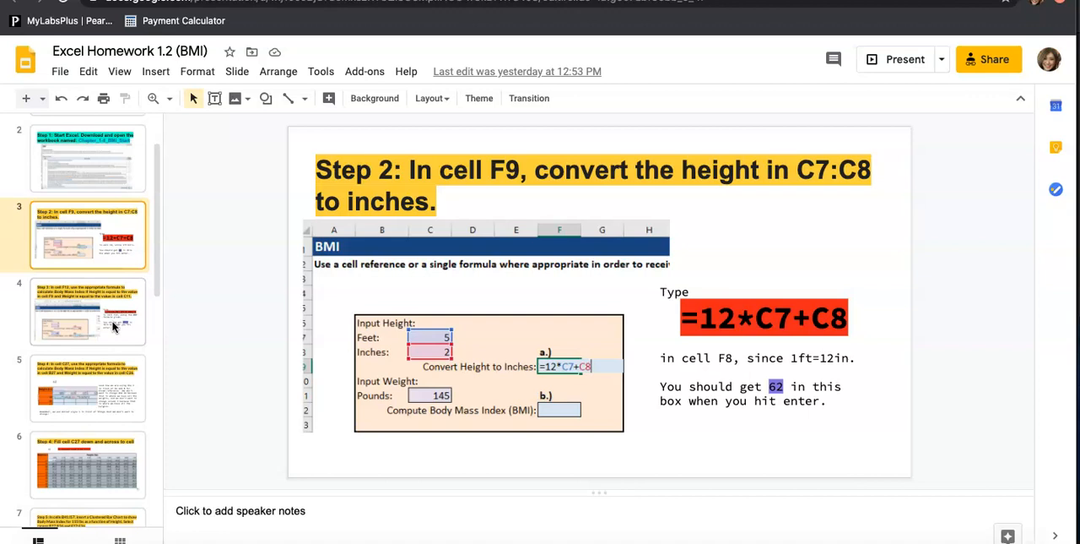
left_click(114, 326)
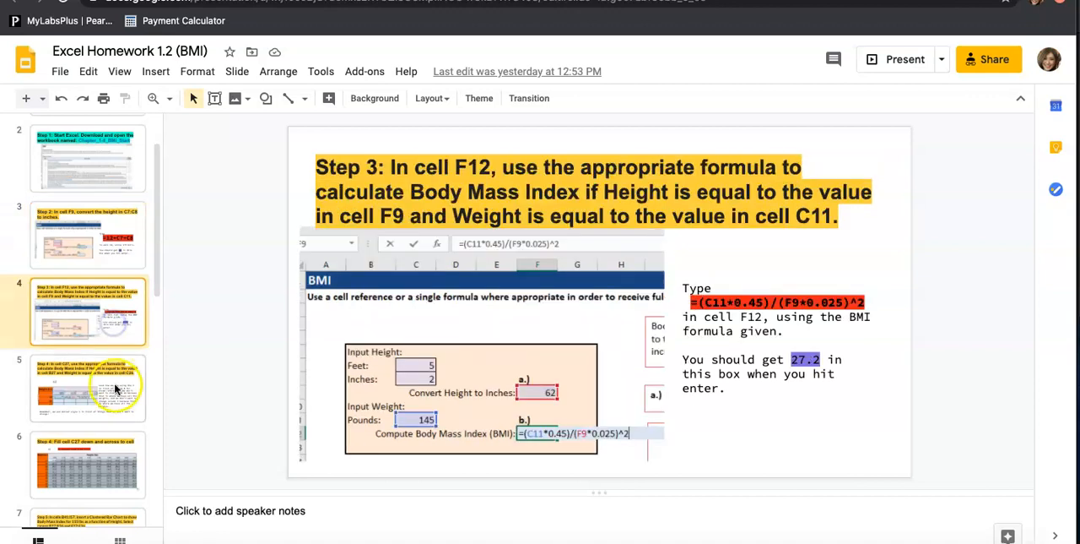
left_click(112, 382)
scroll(112, 382, "down", 1)
left_click(112, 376)
scroll(112, 377, "down", 2)
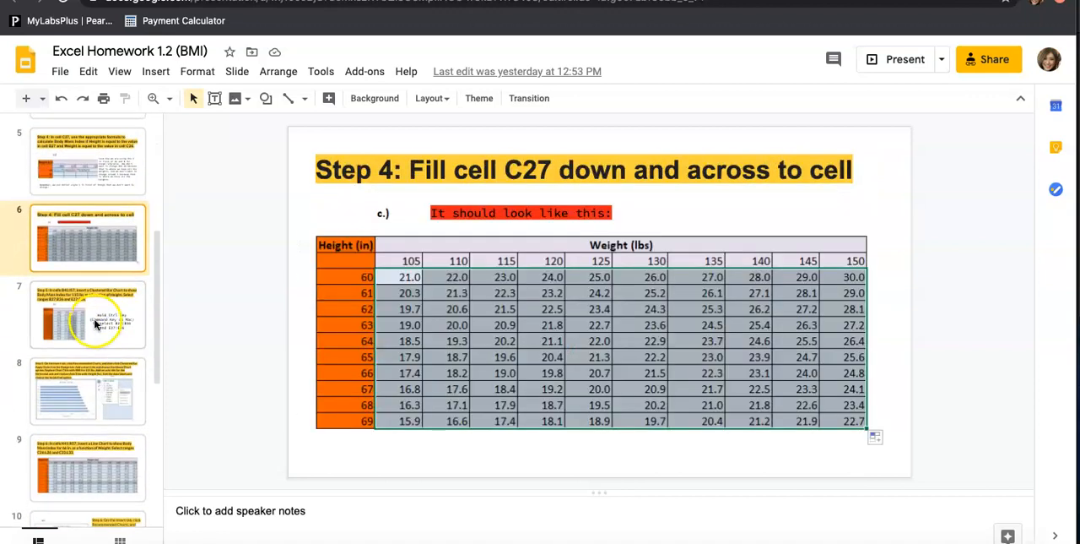
Review the remaining slides on the bar, line and 3-D column charts, through Step 8 on saving and submitting.
left_click(97, 338)
left_click(91, 397)
scroll(90, 393, "down", 2)
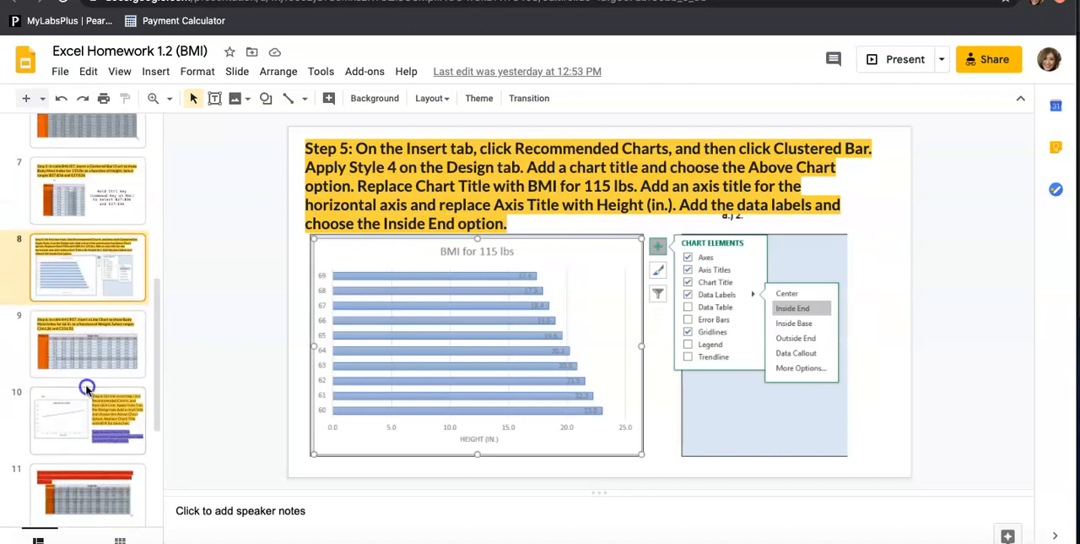
left_click(88, 390)
left_click(106, 488)
scroll(105, 485, "down", 3)
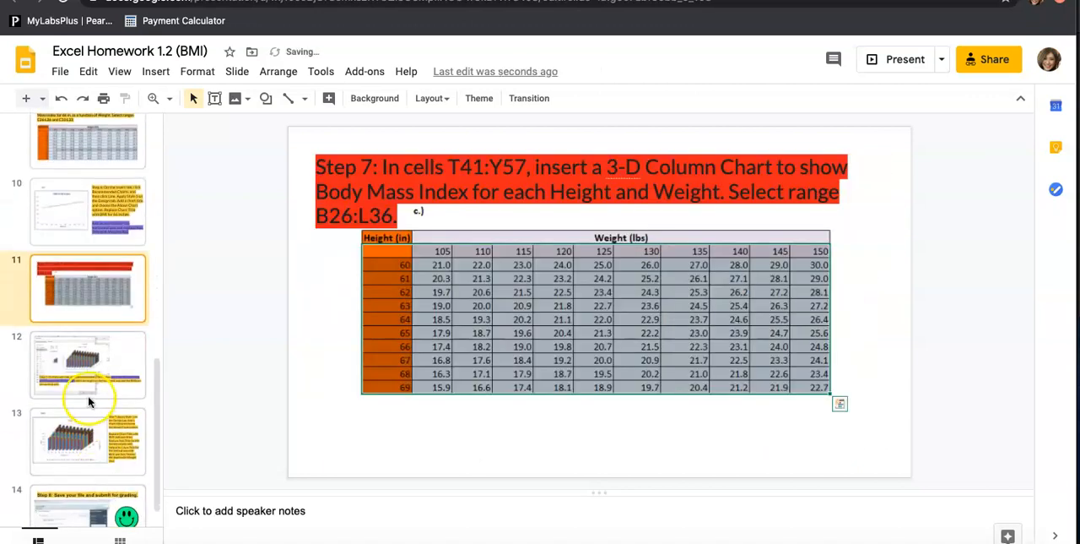
left_click(88, 395)
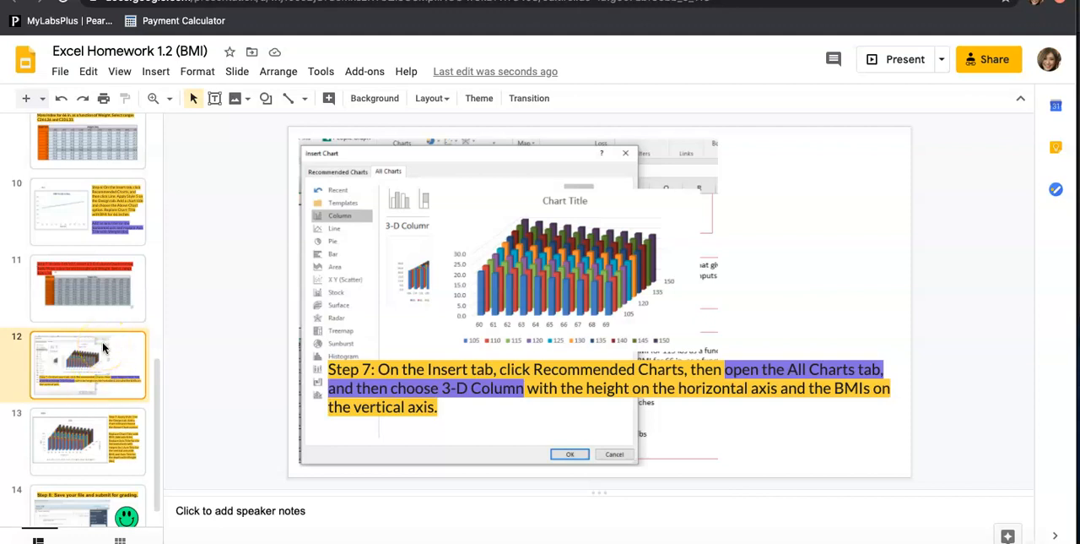
left_click(97, 428)
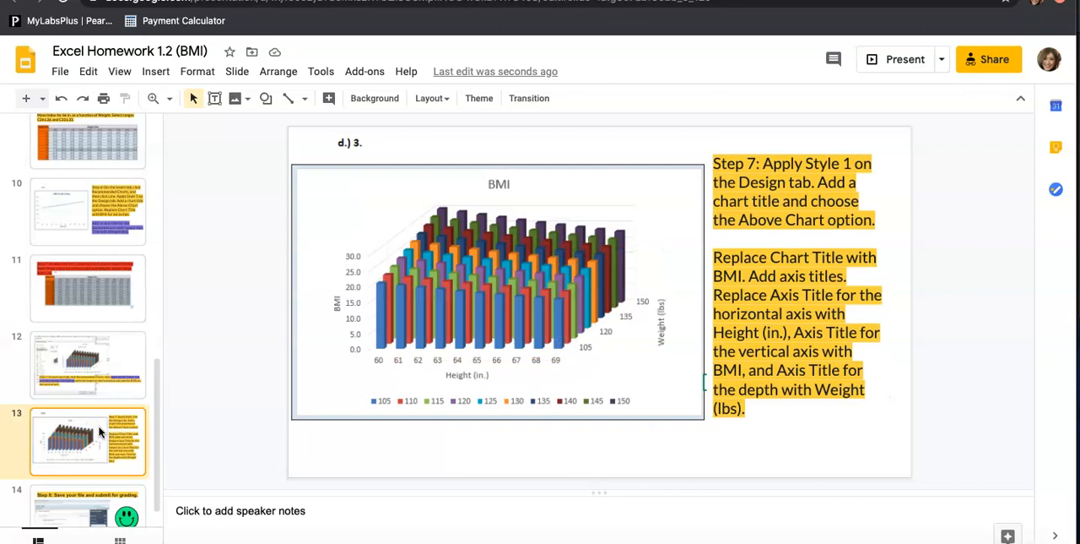
scroll(85, 473, "down", 1)
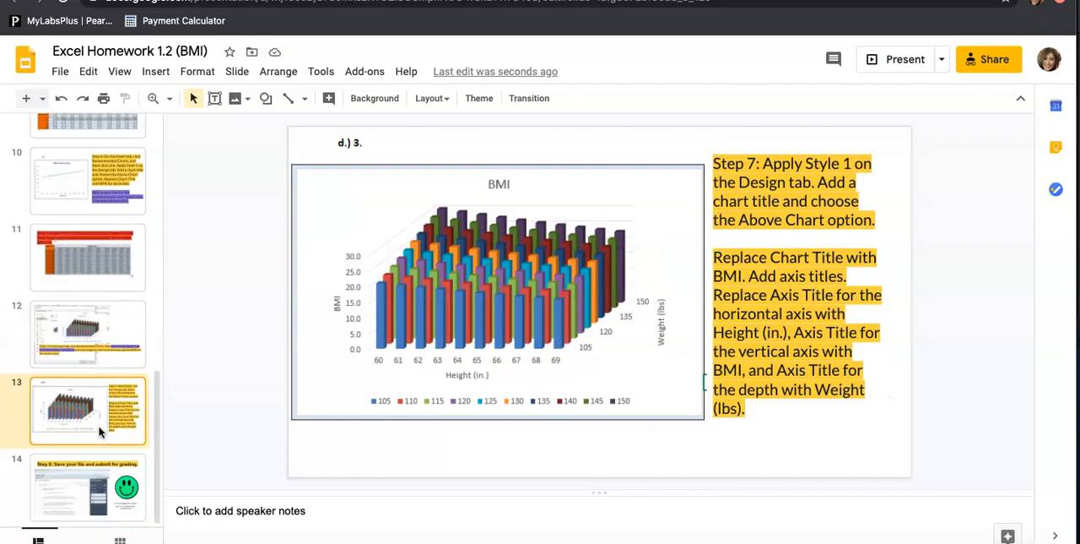
left_click(78, 517)
scroll(90, 301, "up", 10)
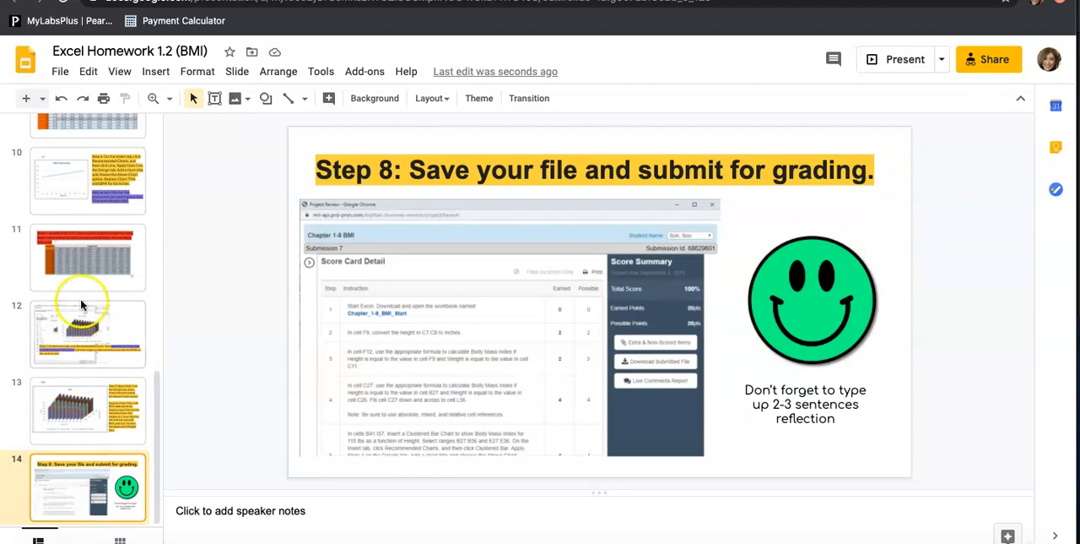
Switch to MyLab Math, preview the Excel Homework 1.2 (BMI) assignment and open its Chapter 1-8 BMI project.
left_click(114, 144)
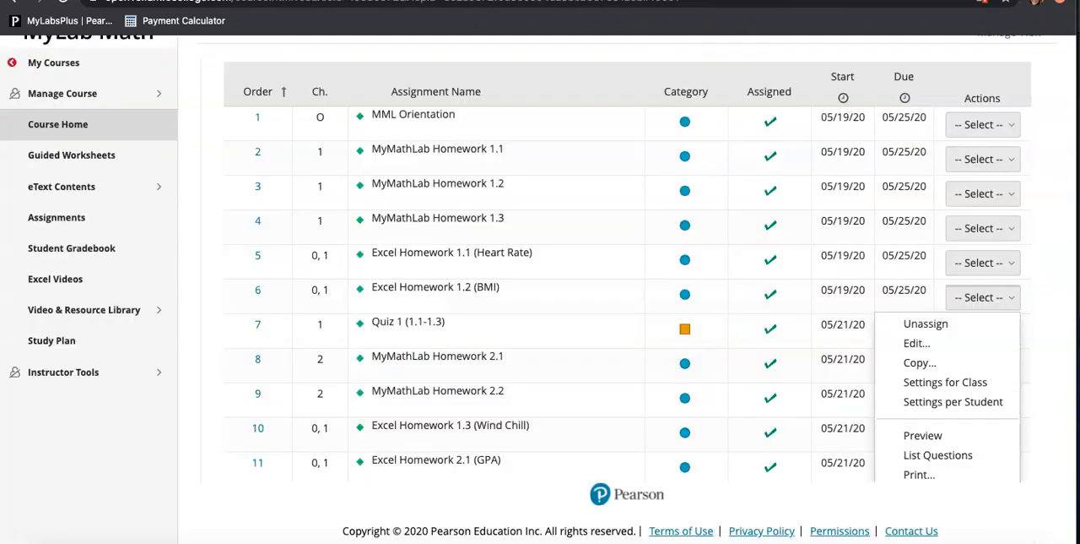
left_click(1047, 277)
left_click(971, 295)
scroll(967, 299, "down", 2)
left_click(922, 372)
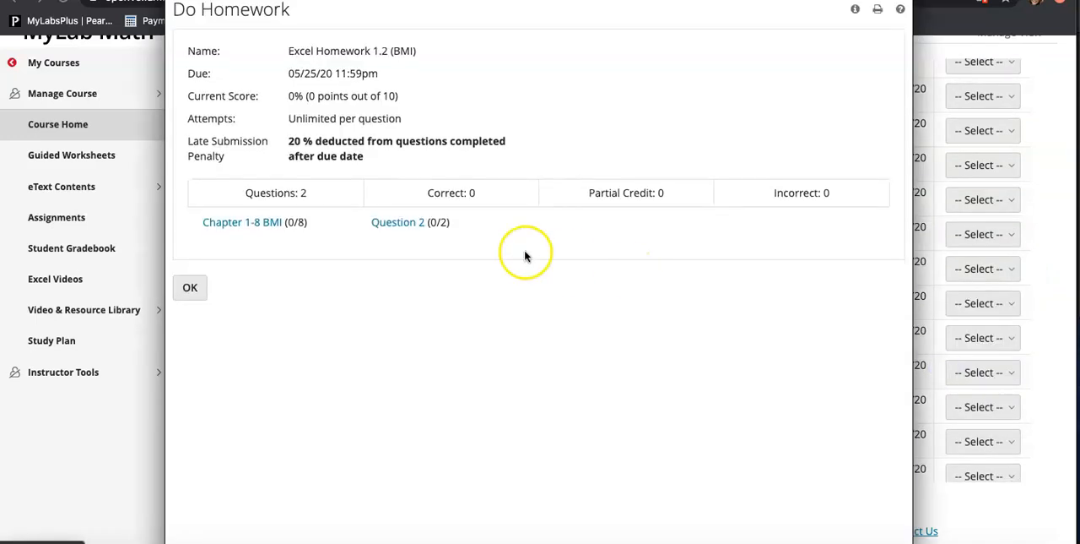
left_click(266, 225)
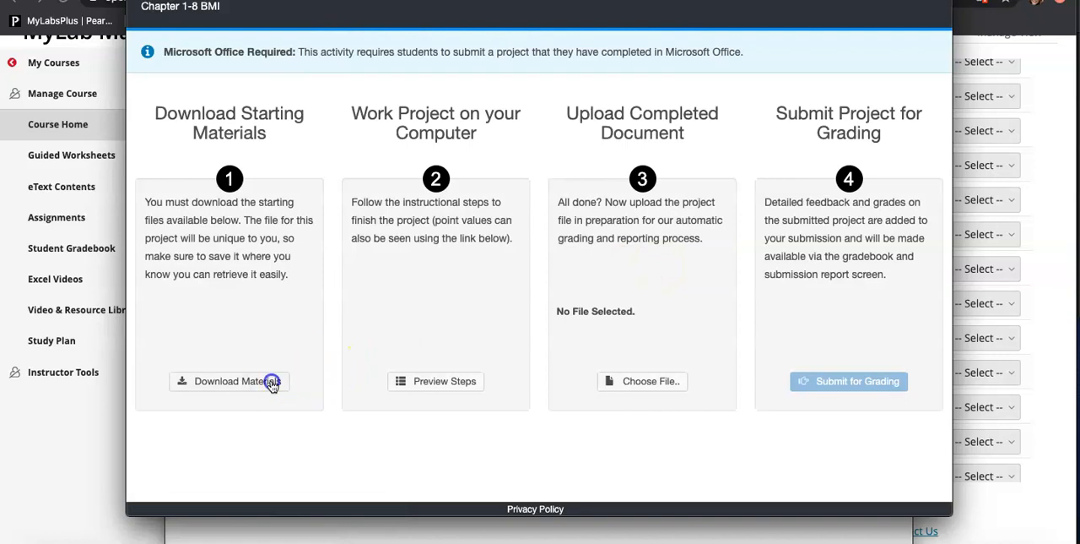
Download the Chapter_1-8_BMI_Start workbook from the starting materials, open it in Excel and enlarge its window.
left_click(273, 381)
left_click(690, 270)
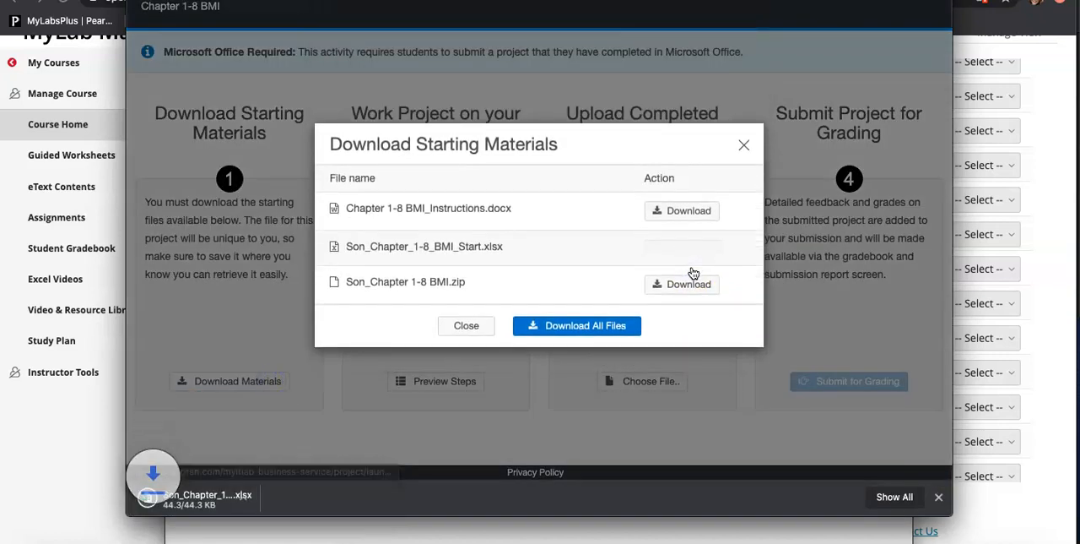
left_click(194, 504)
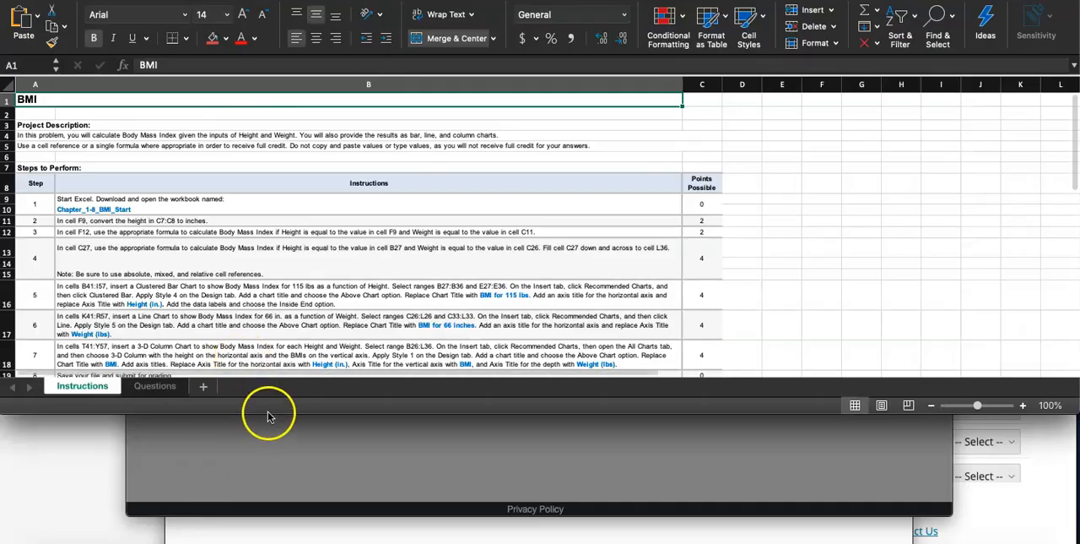
left_click_drag(268, 414, 268, 533)
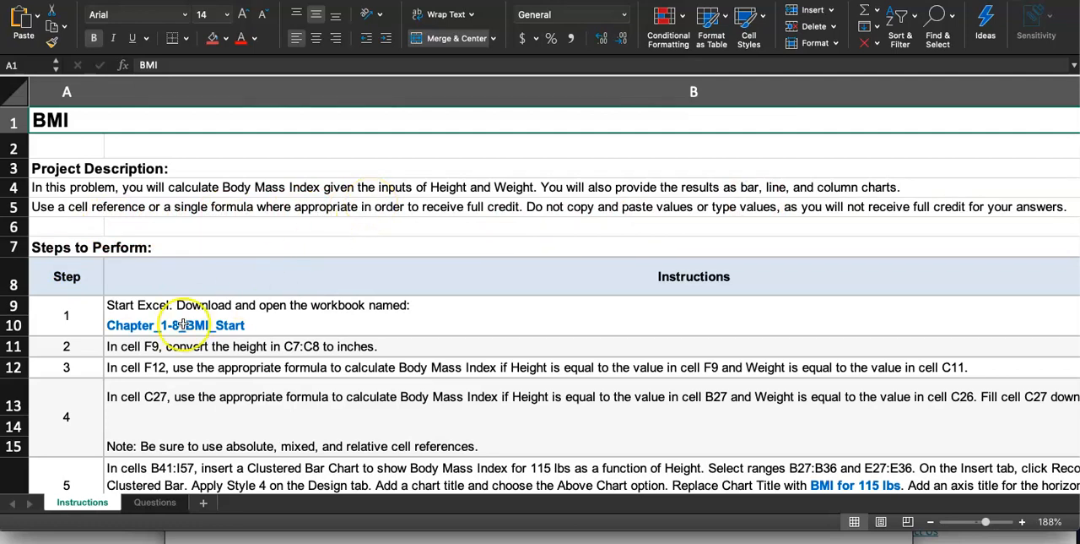
Mark step 1 as done on the Instructions sheet by filling its number cell A9 with red.
left_click(97, 315)
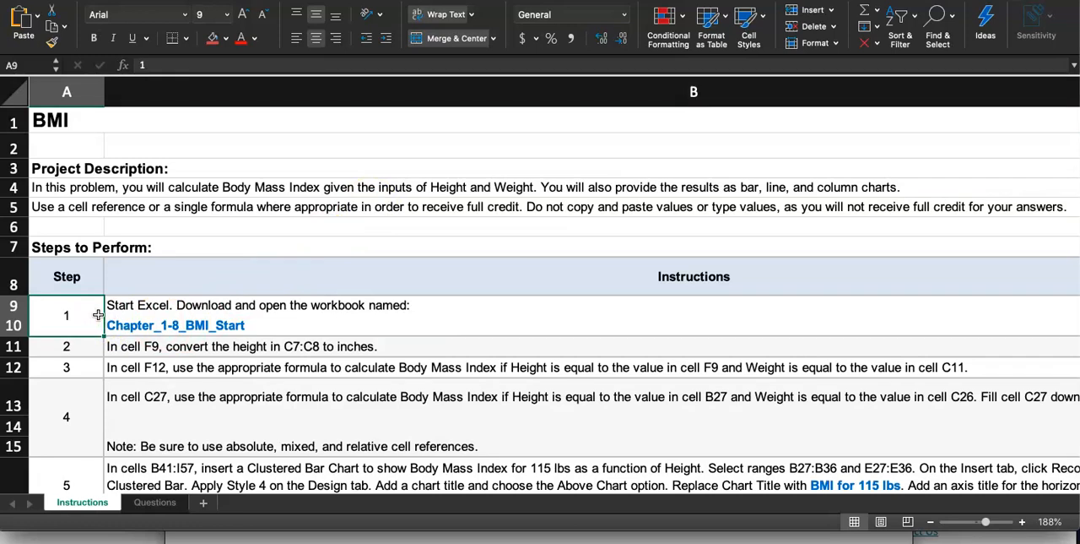
left_click(213, 38)
scroll(193, 192, "down", 3)
Read the step 2 instruction and open the Questions sheet at the height and weight input box.
left_click(84, 248)
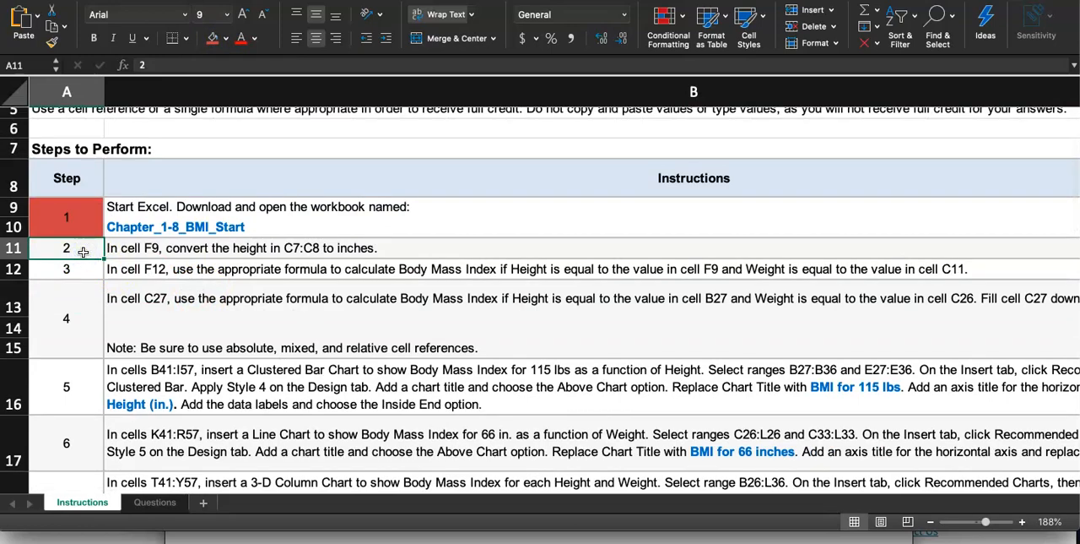
scroll(84, 251, "up", 5)
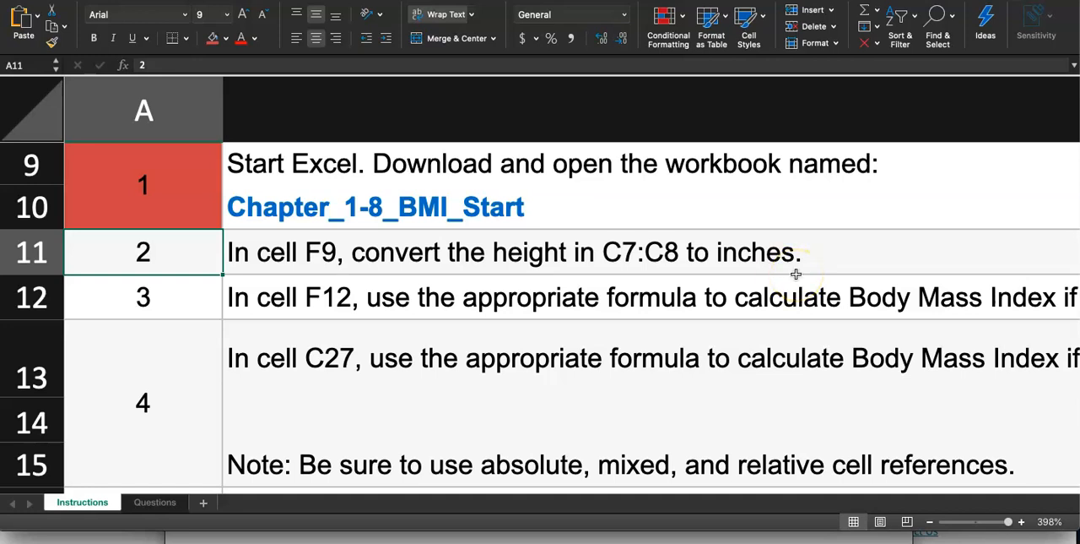
left_click(156, 502)
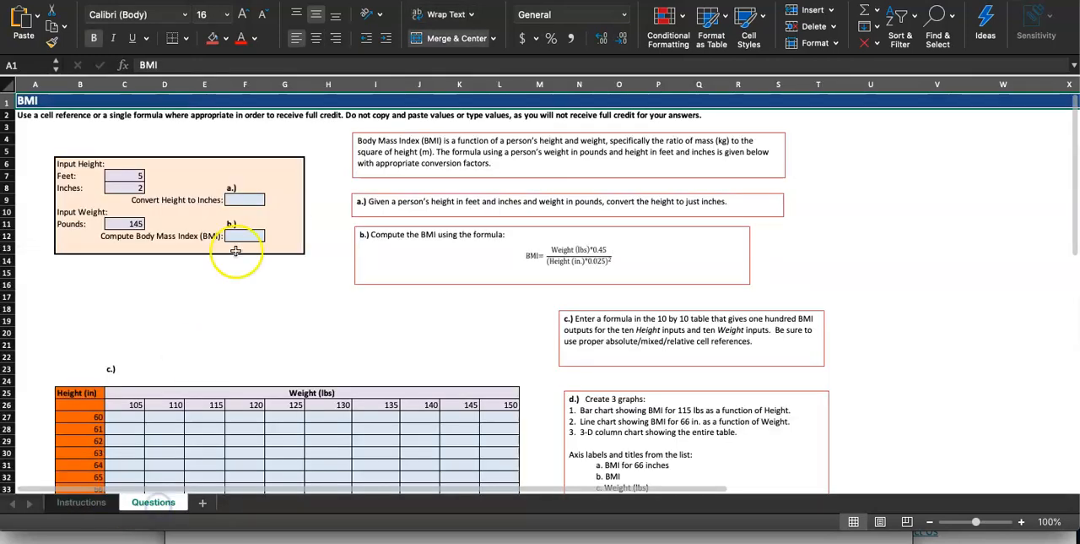
scroll(231, 220, "up", 3)
scroll(232, 220, "left", 4)
scroll(231, 220, "up", 2)
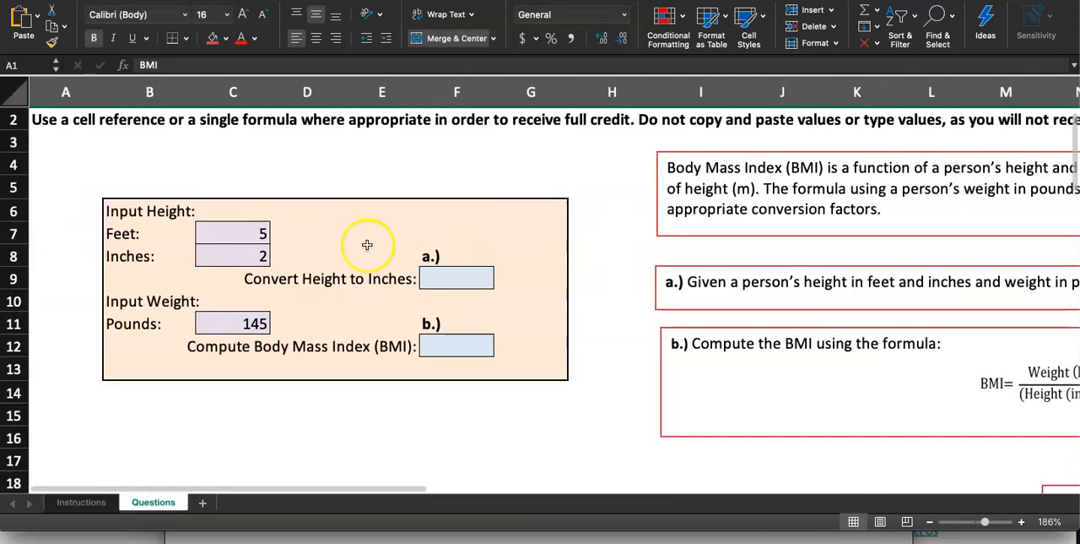
left_click(460, 275)
scroll(448, 278, "up", 2)
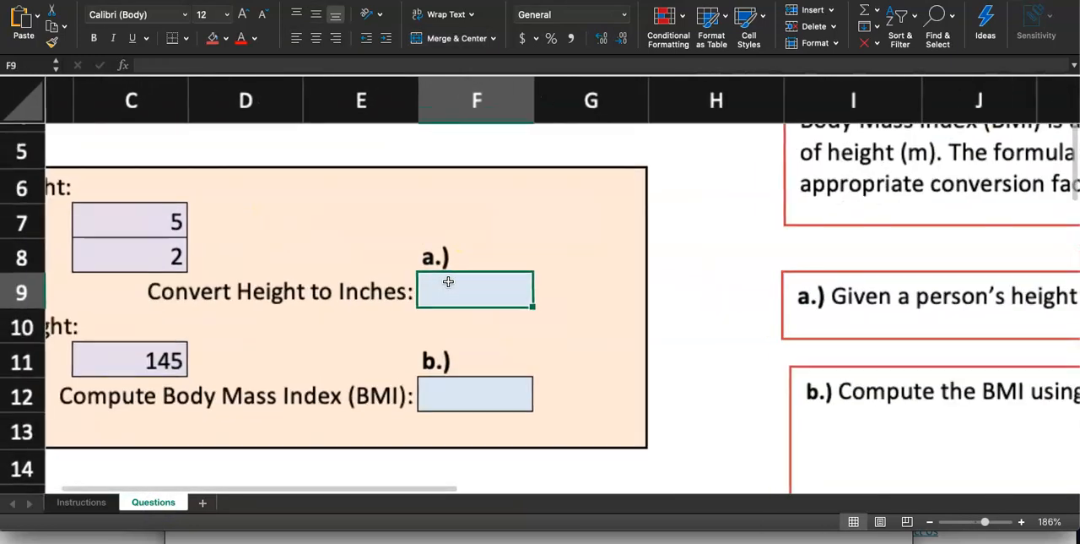
scroll(448, 281, "up", 3)
type("=")
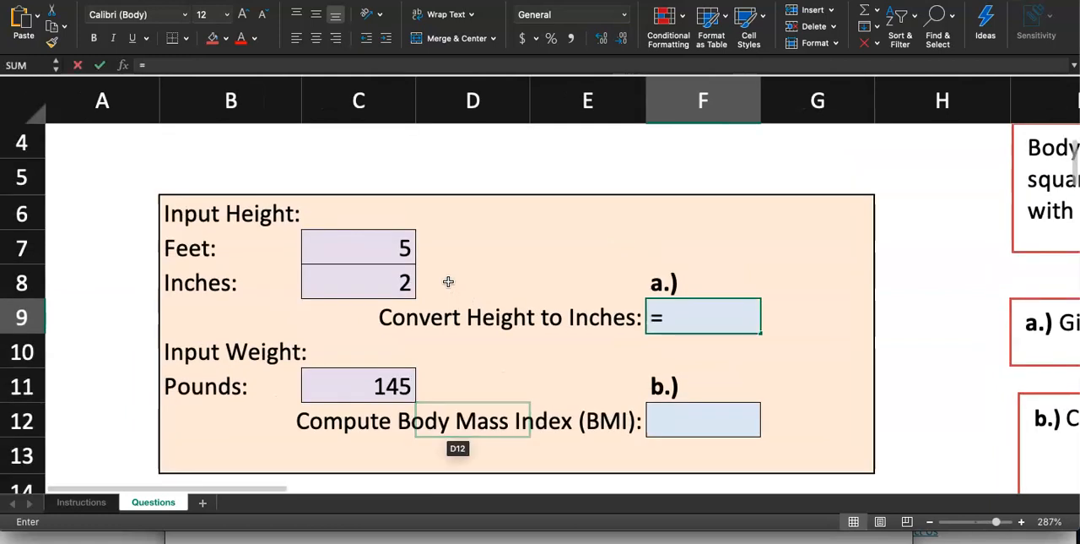
key("Escape")
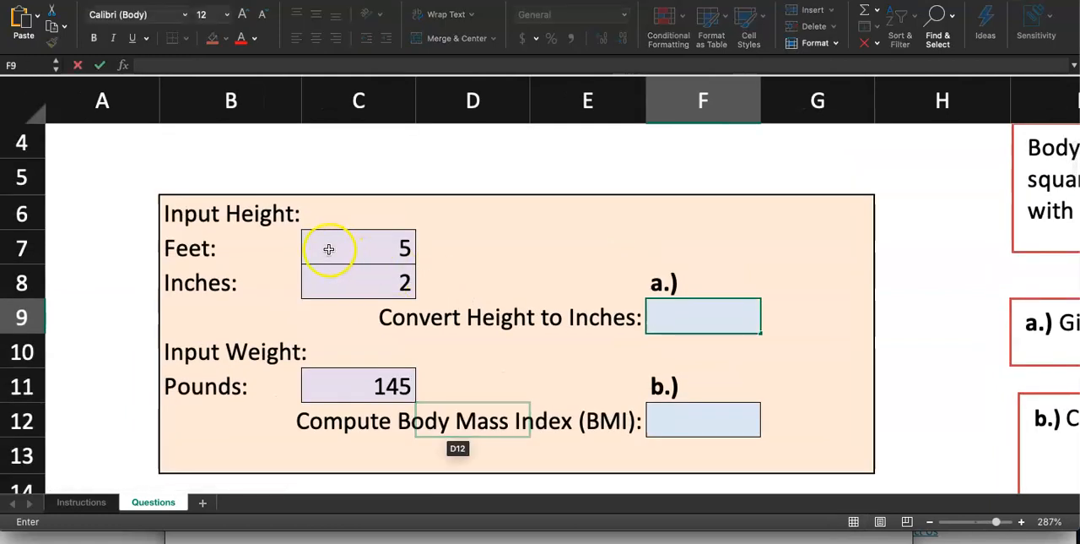
left_click(358, 250)
left_click(386, 286)
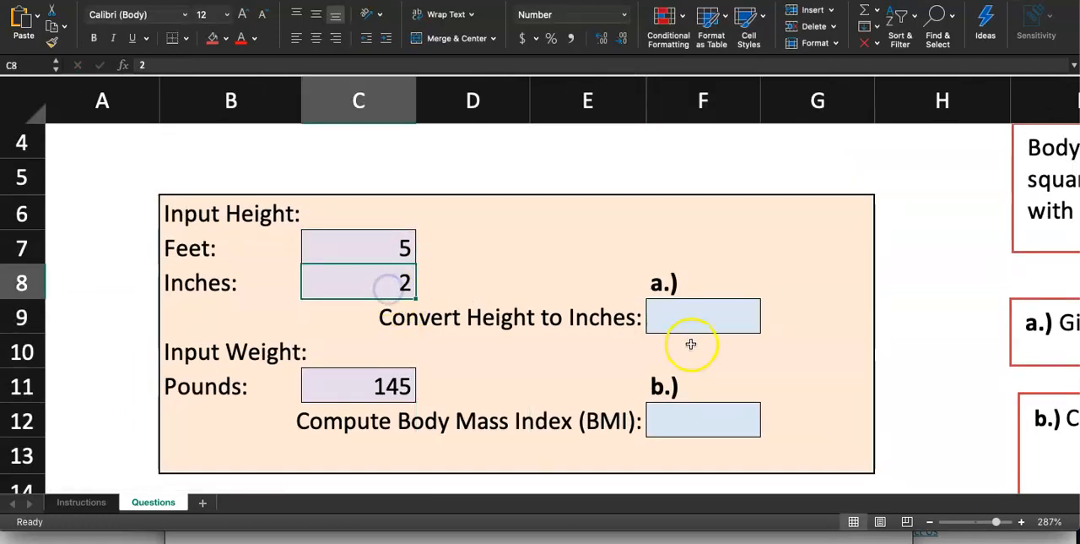
left_click(674, 316)
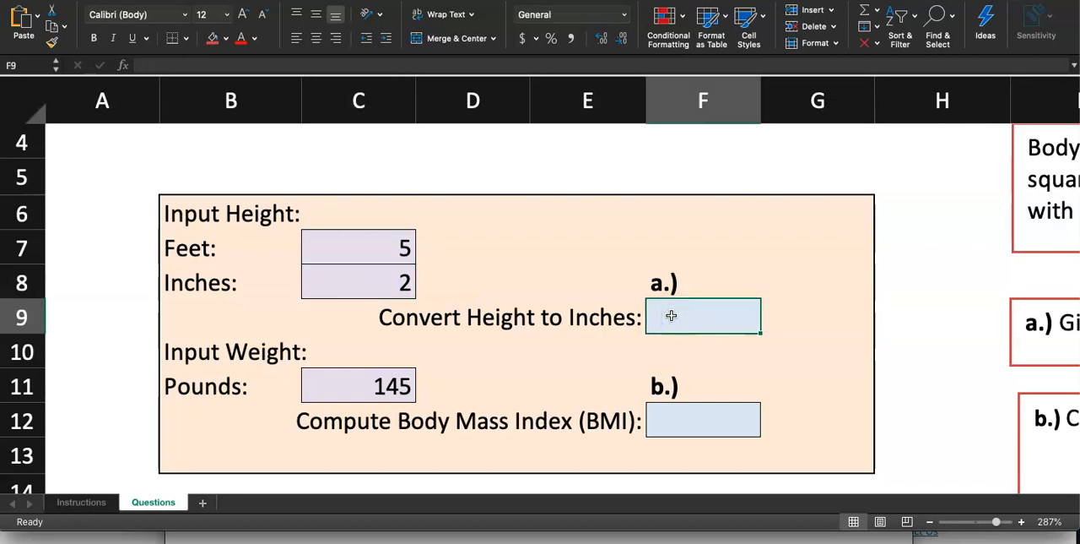
left_click_drag(386, 241, 359, 293)
left_click(477, 281)
Enter the formula =12*C7+C8 in cell F9 to convert the height to inches.
left_click(696, 301)
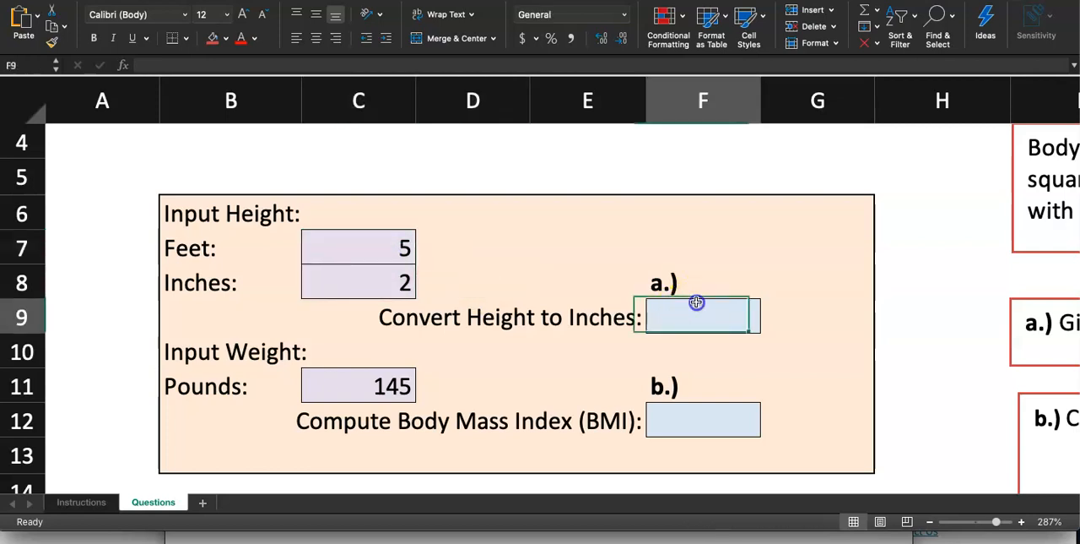
type("=")
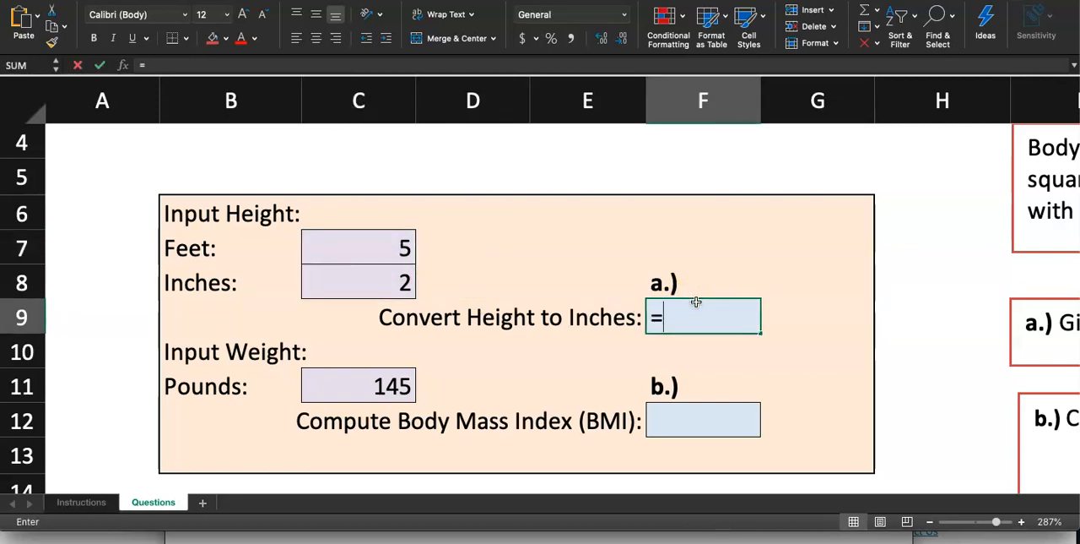
type("12*")
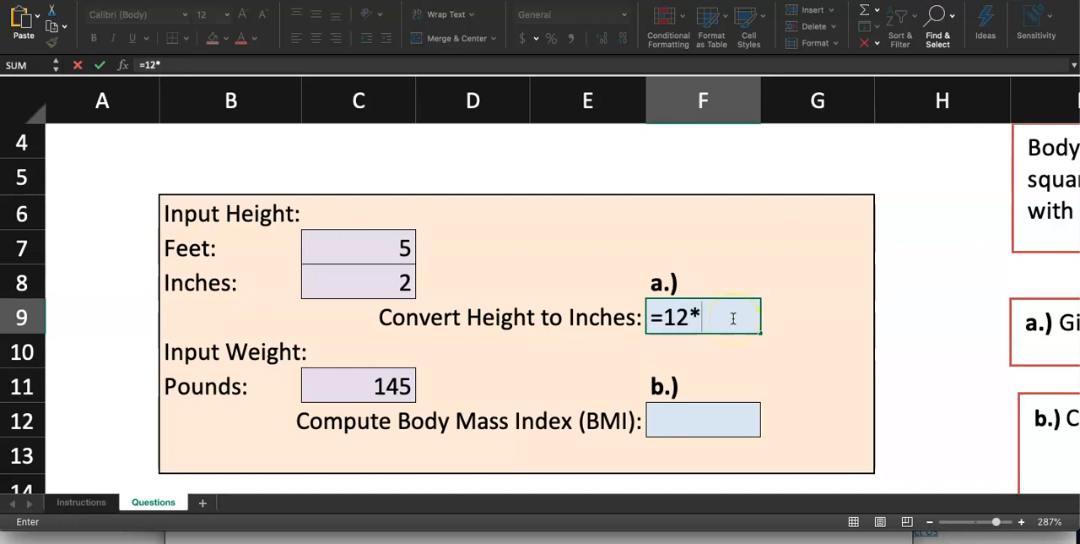
left_click(364, 245)
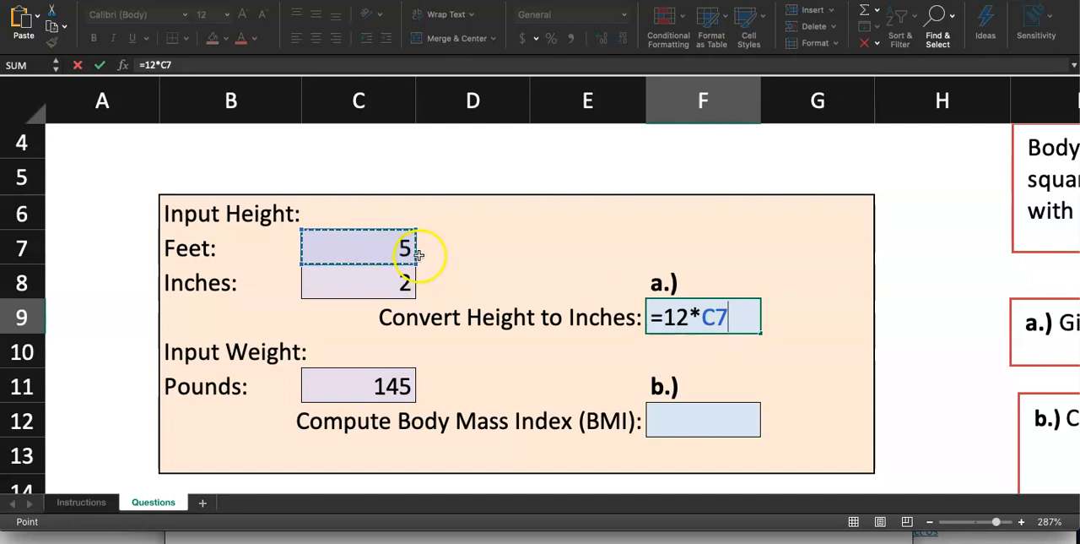
type("+")
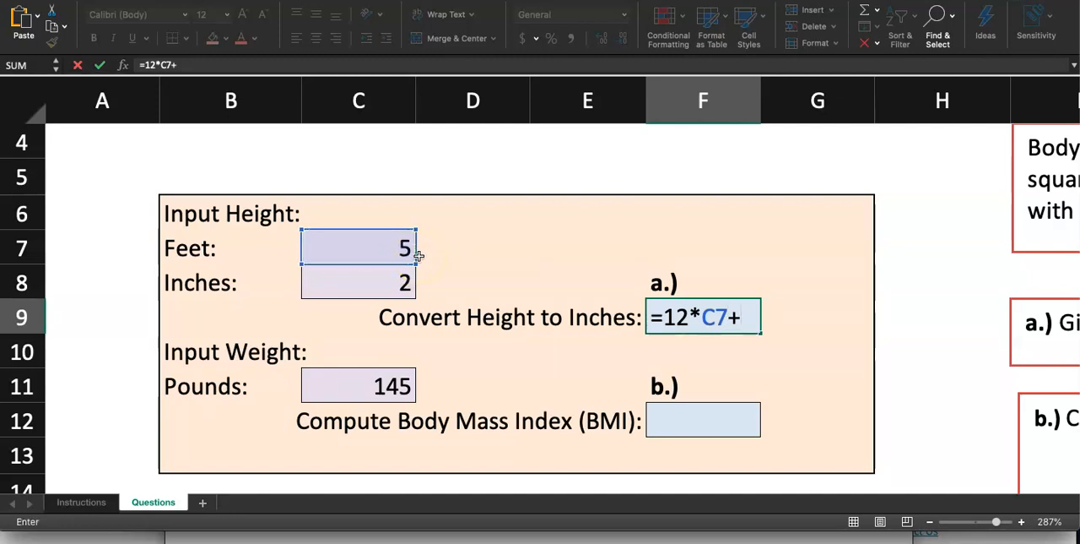
left_click(386, 274)
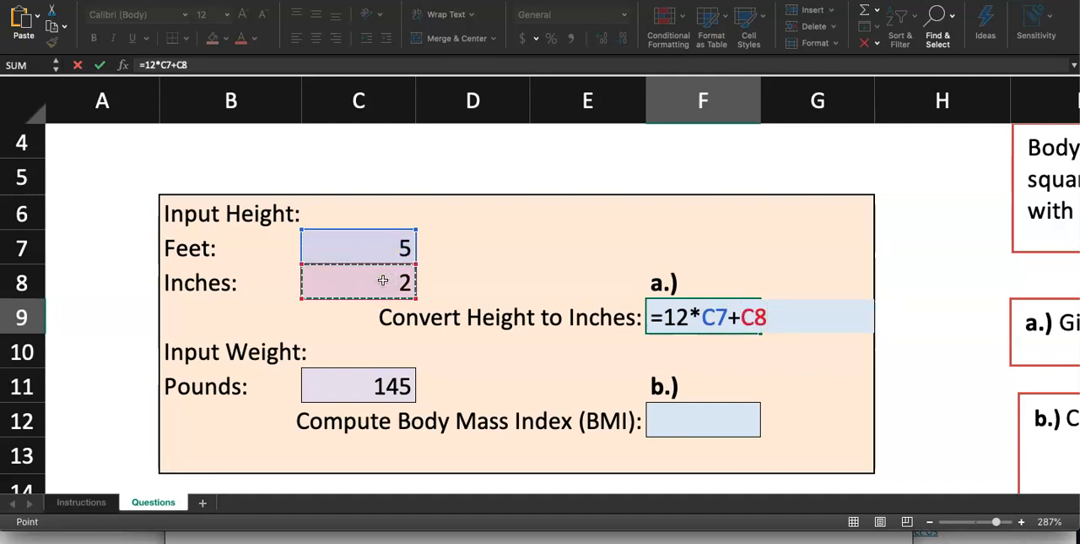
key("Return")
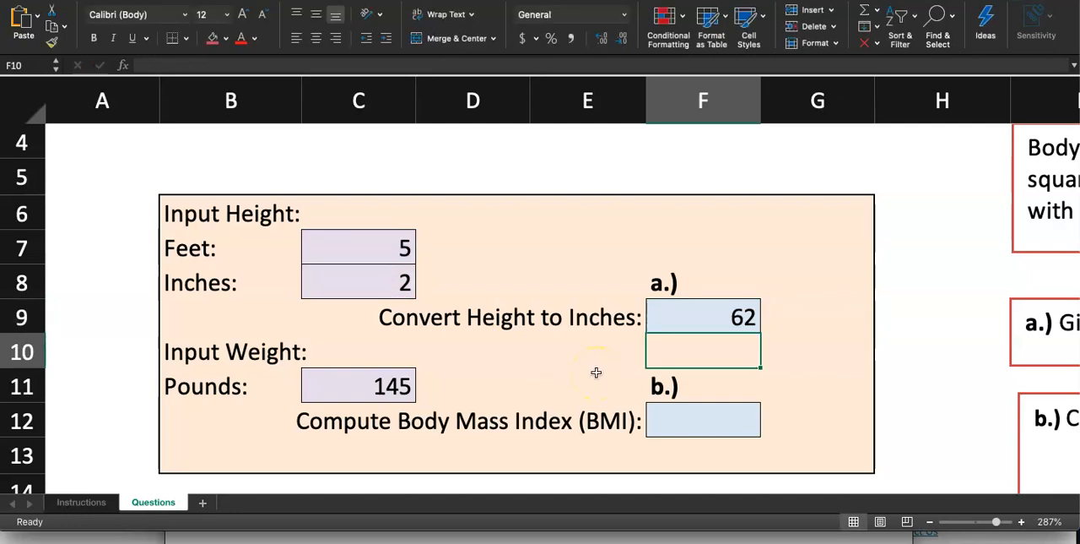
left_click(376, 279)
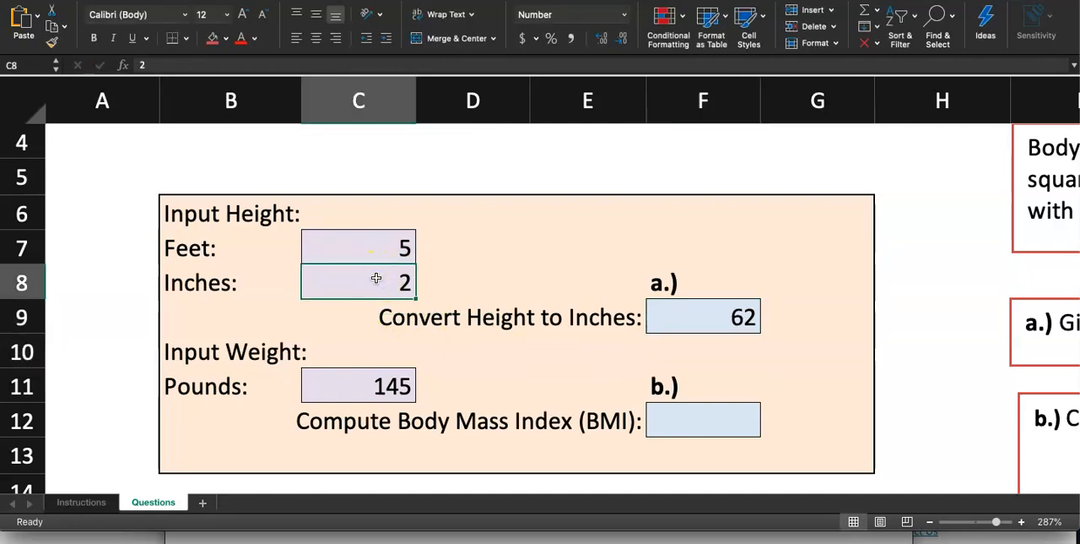
Test the height conversion by setting the inches in C8 to 4 and restoring them to 2.
type("4")
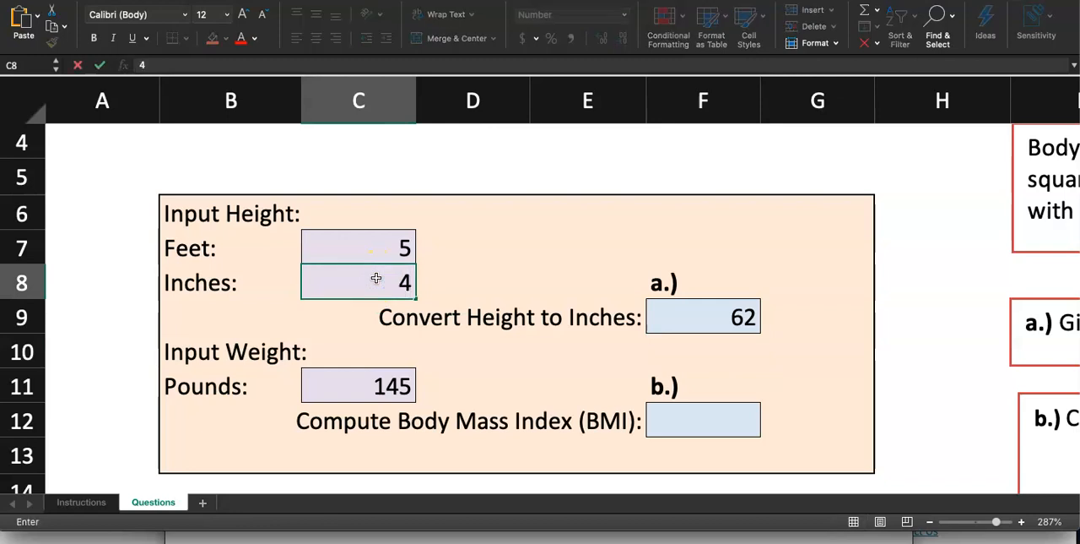
key("Return")
key("Up")
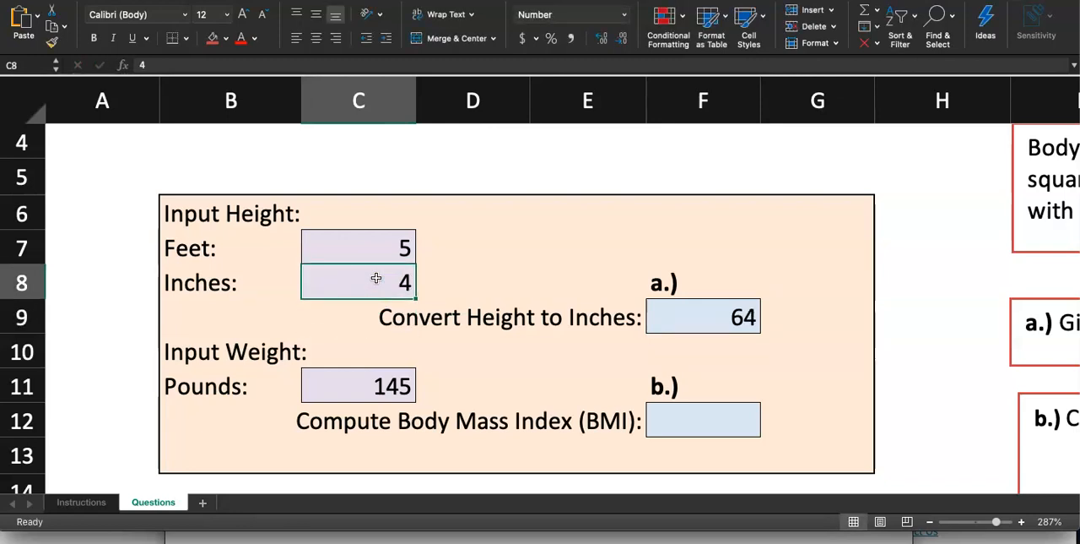
type("2")
key("Up")
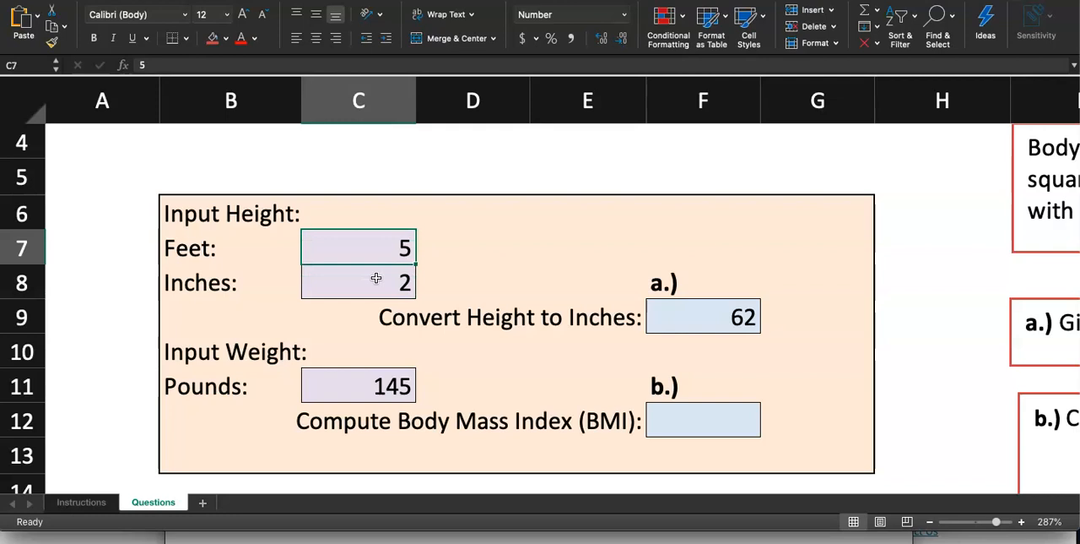
Test the conversion by setting the feet in C7 to 6 and back to 5, and review the formula in F9.
type("6")
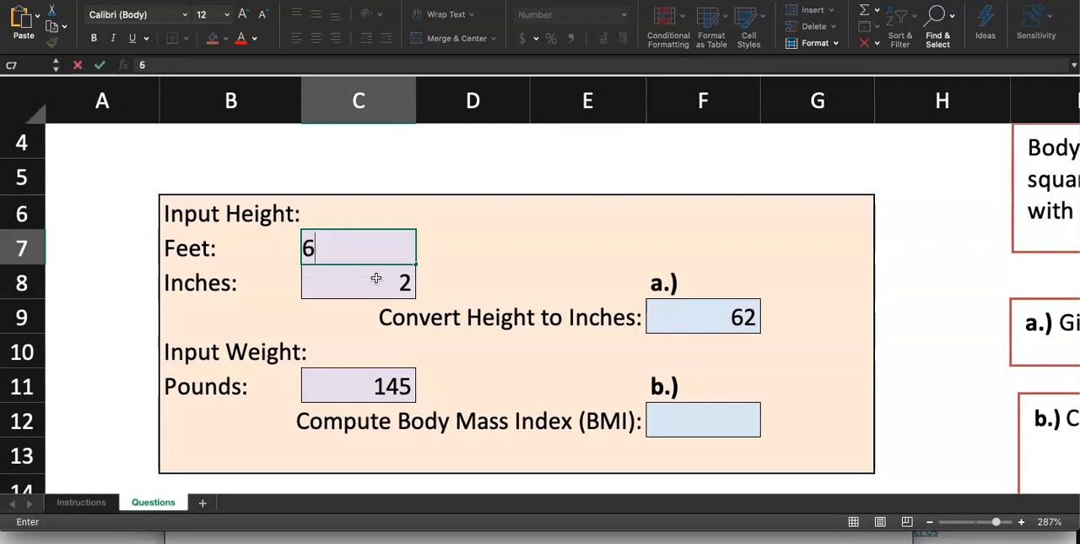
key("Return")
key("Up")
type("5")
key("Return")
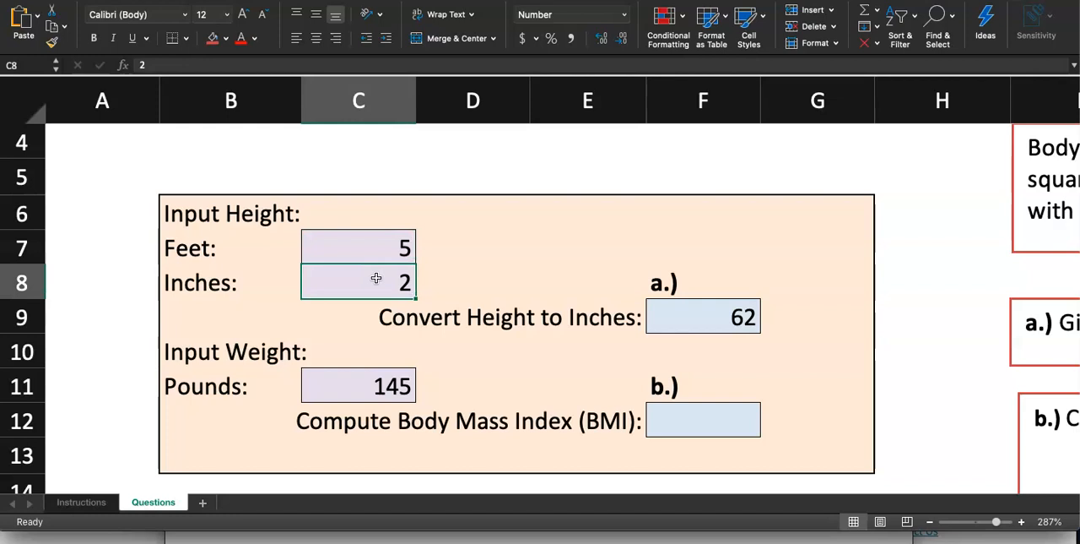
double_click(716, 323)
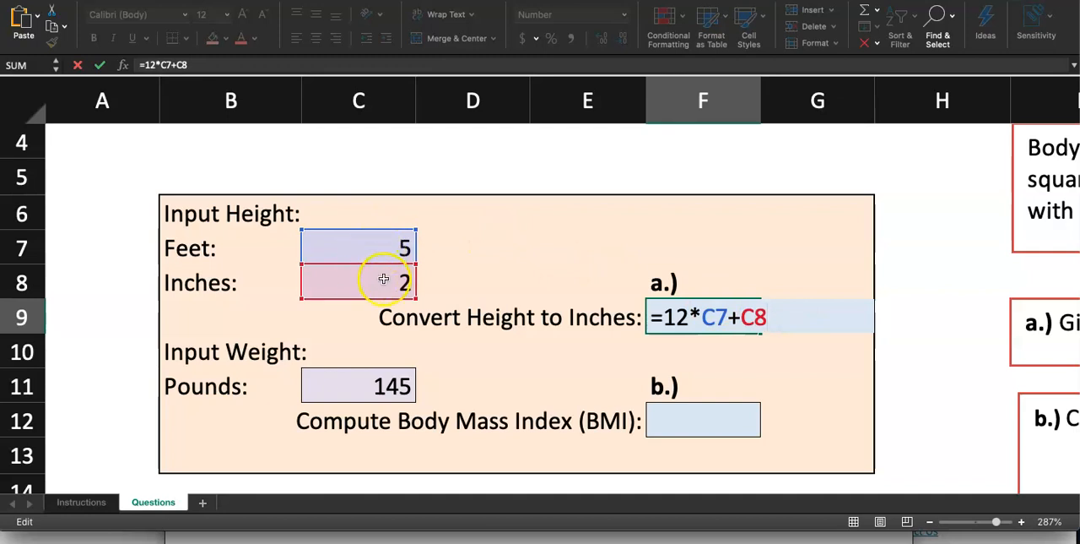
key("Return")
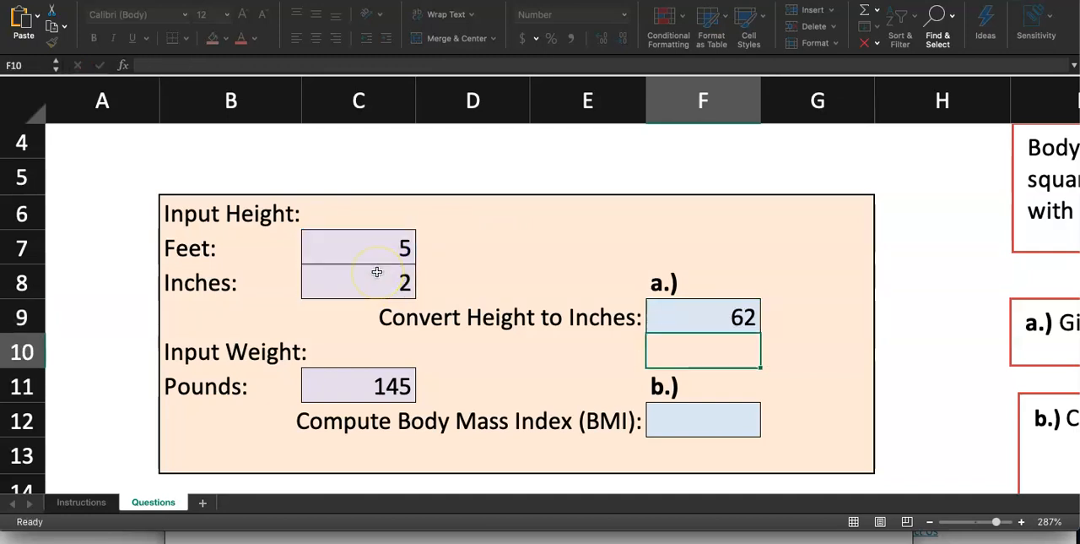
Mark step 2 as done on the Instructions sheet by filling its number cell A11 with red.
left_click(88, 504)
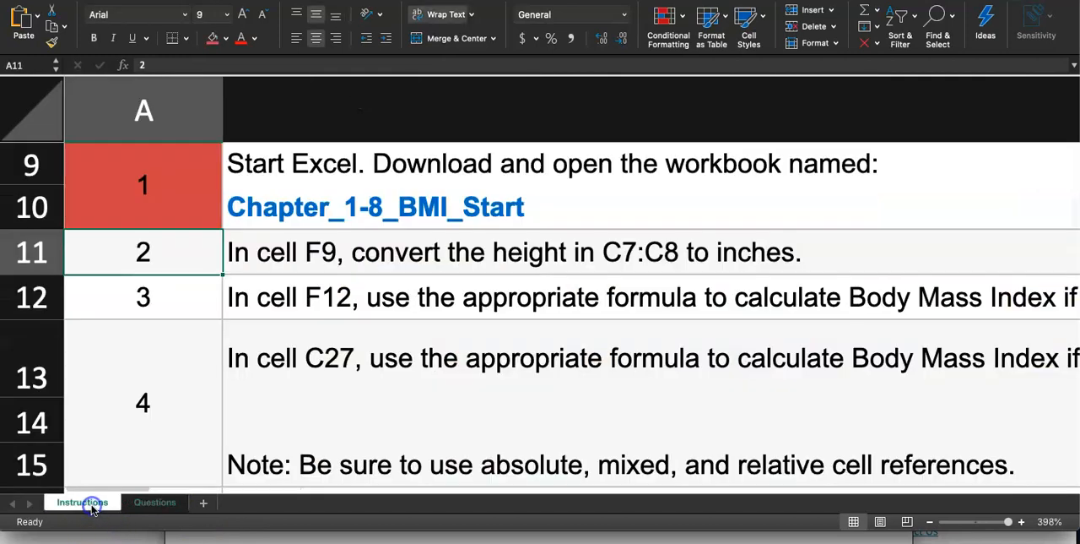
left_click(212, 39)
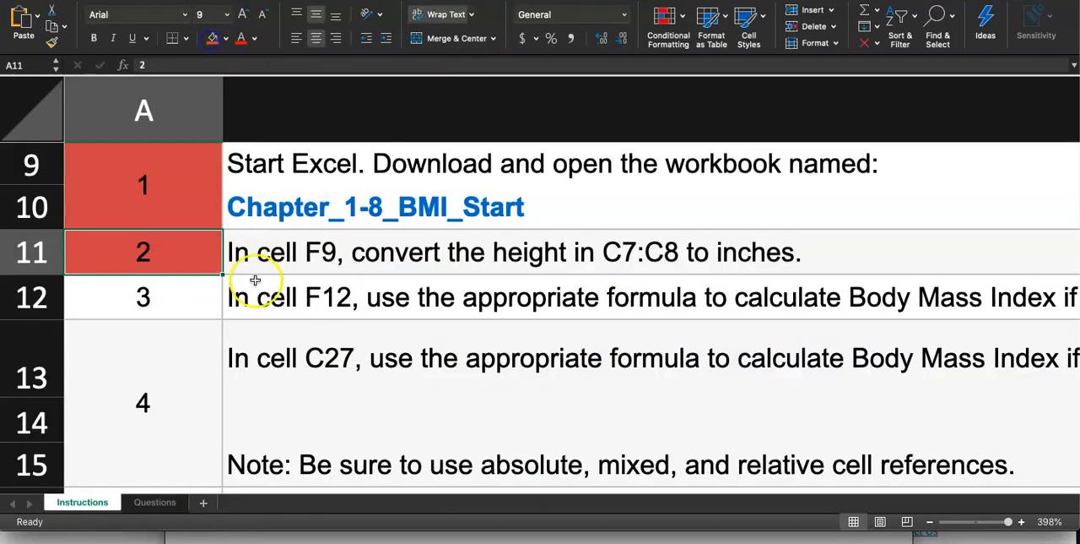
Read the full step 3 instruction in B12 and return to the Questions sheet, showing the BMI formula in part b.
left_click(272, 296)
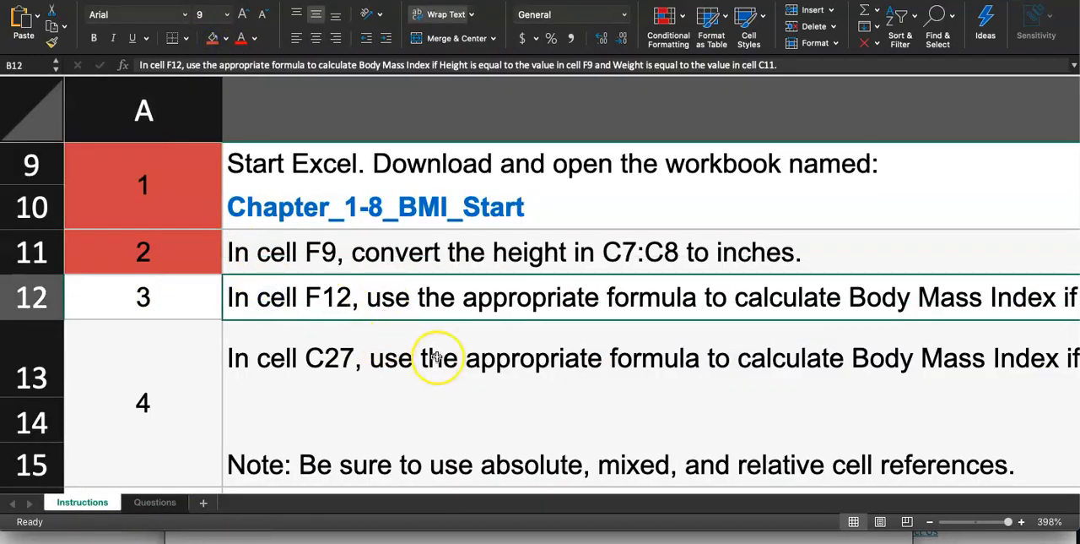
scroll(430, 359, "down", 3)
scroll(599, 327, "right", 2)
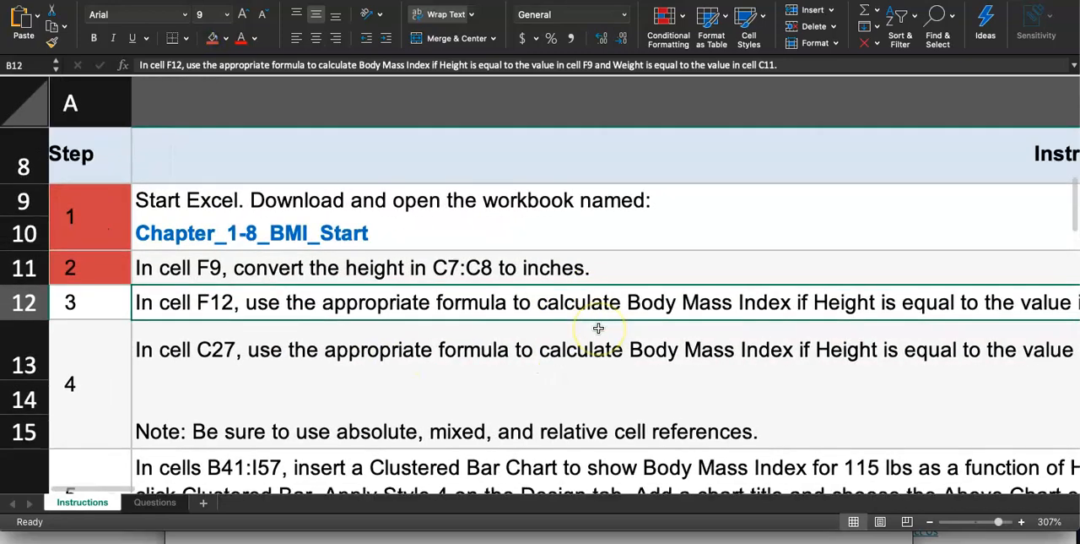
scroll(598, 328, "down", 3)
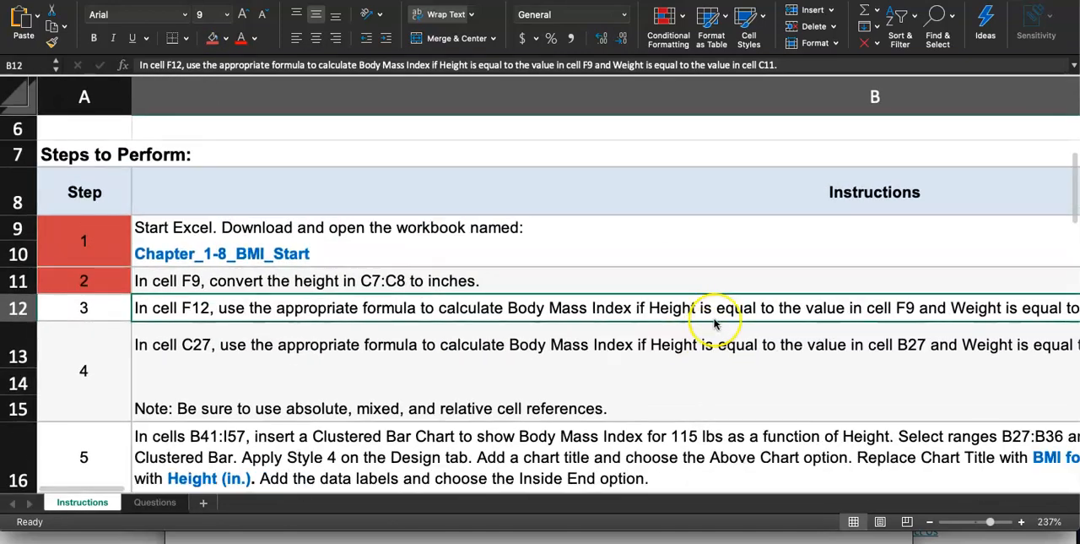
scroll(713, 325, "right", 2)
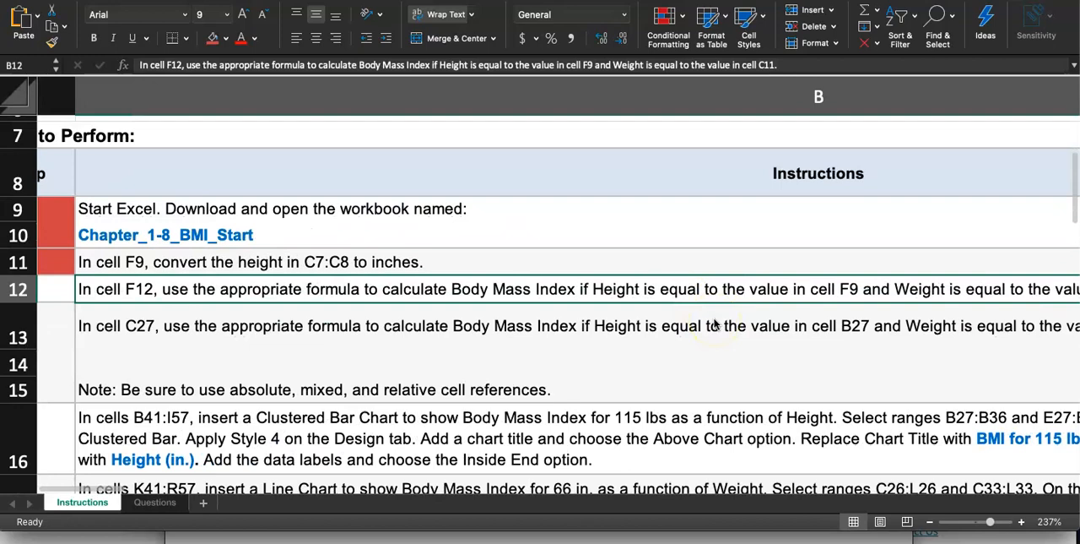
scroll(852, 324, "right", 3)
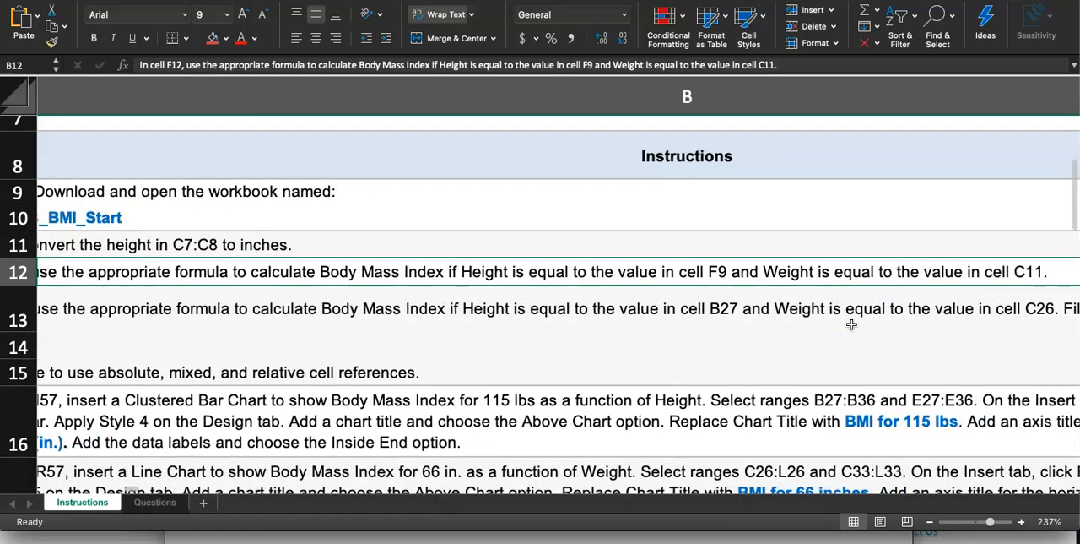
scroll(852, 325, "right", 2)
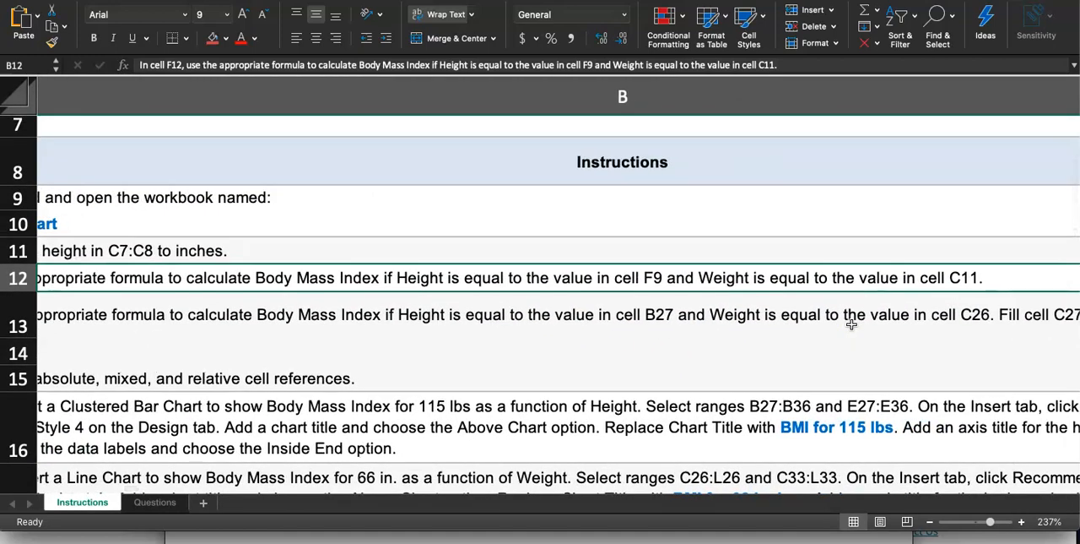
scroll(852, 324, "left", 5)
scroll(851, 324, "up", 1)
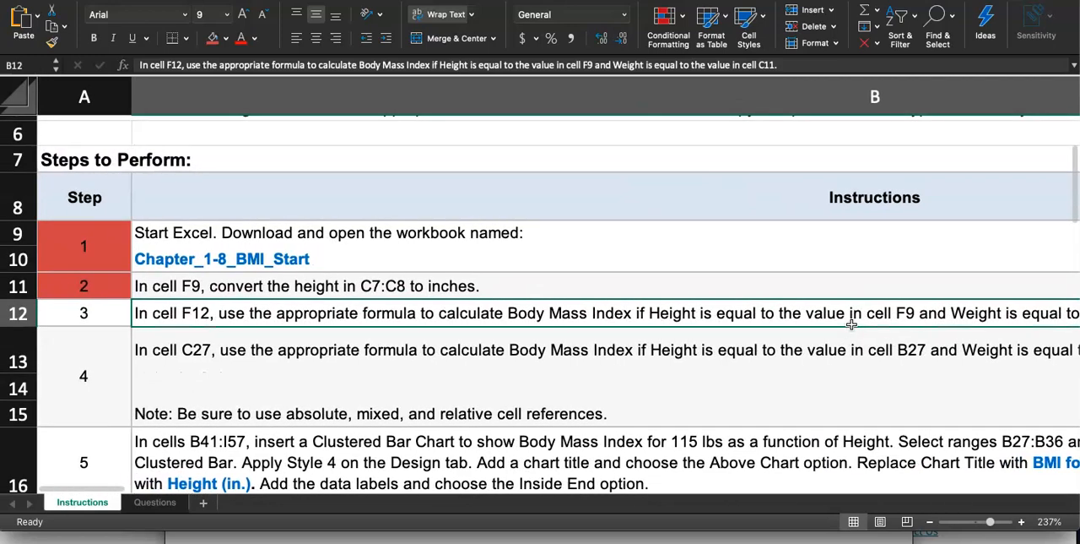
left_click(153, 504)
scroll(711, 320, "down", 3)
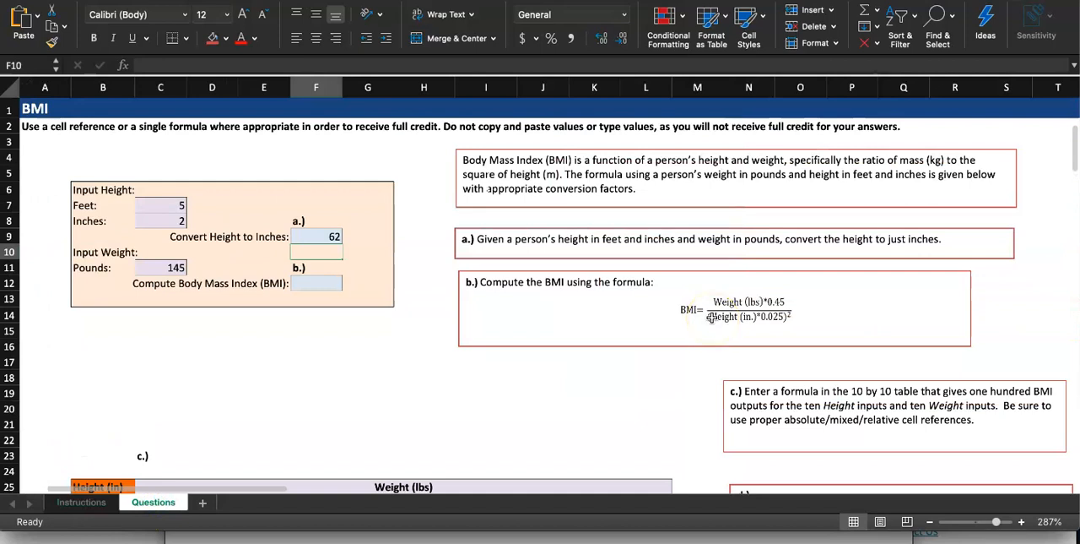
Copy the BMI formula picture from part b and place the copy just above the height and weight input box.
left_click(711, 317)
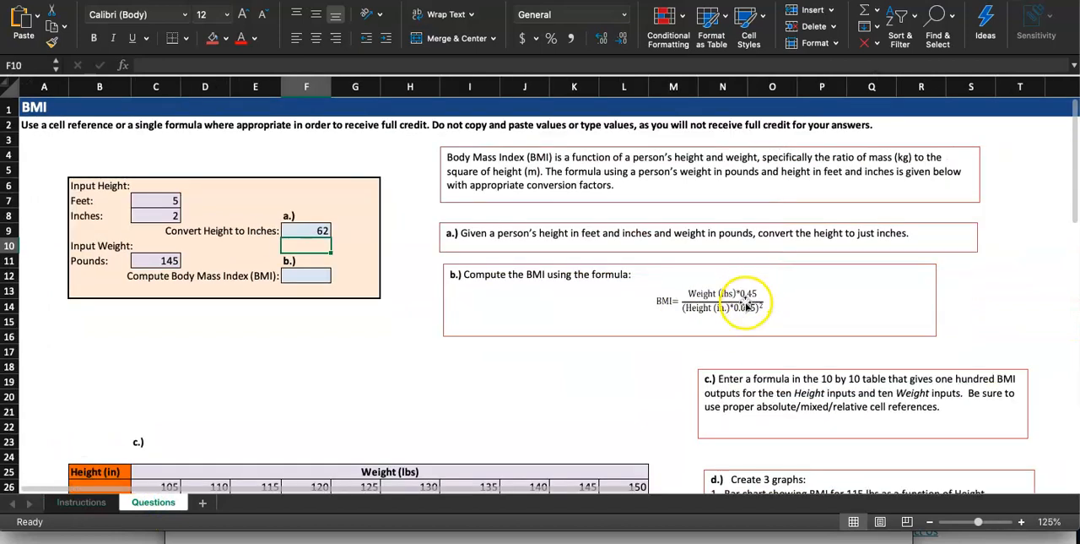
key("ctrl+c")
left_click(250, 159)
left_click(118, 155)
key("ctrl+v")
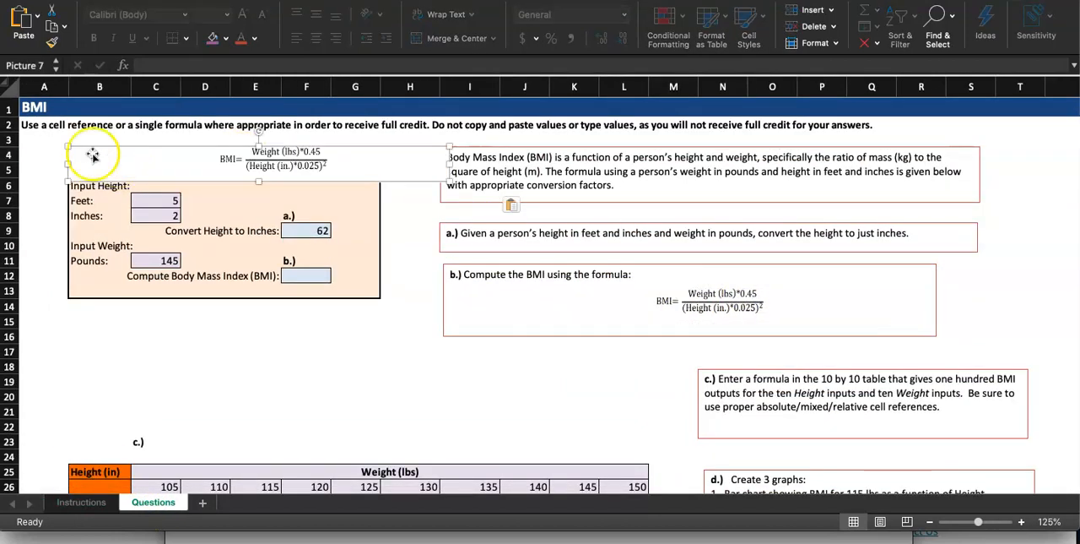
scroll(84, 154, "up", 3)
scroll(326, 206, "up", 4)
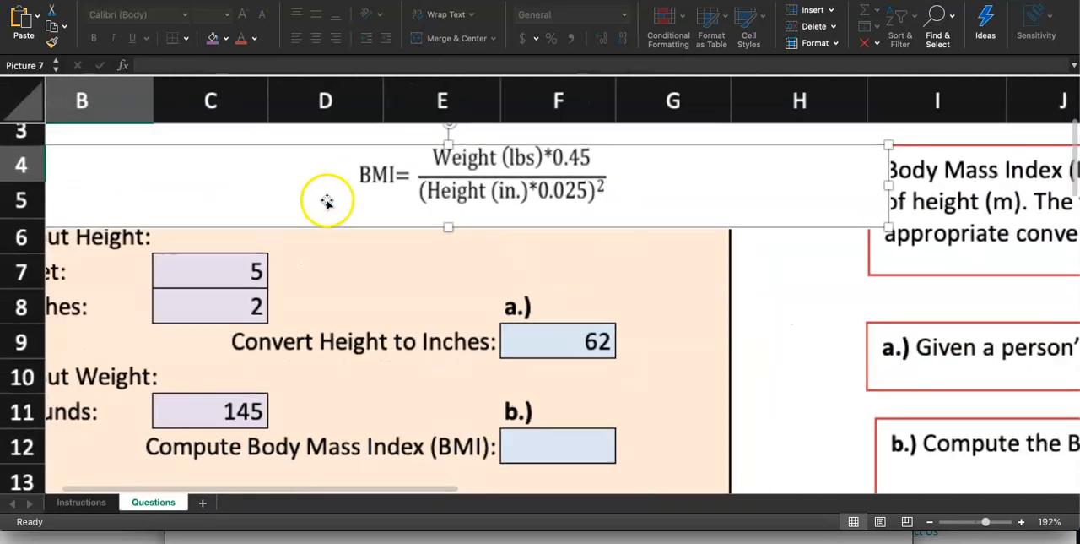
mouse_move(399, 178)
left_mouse_down()
mouse_move(411, 188)
mouse_move(397, 170)
left_mouse_up()
scroll(535, 338, "left", 1)
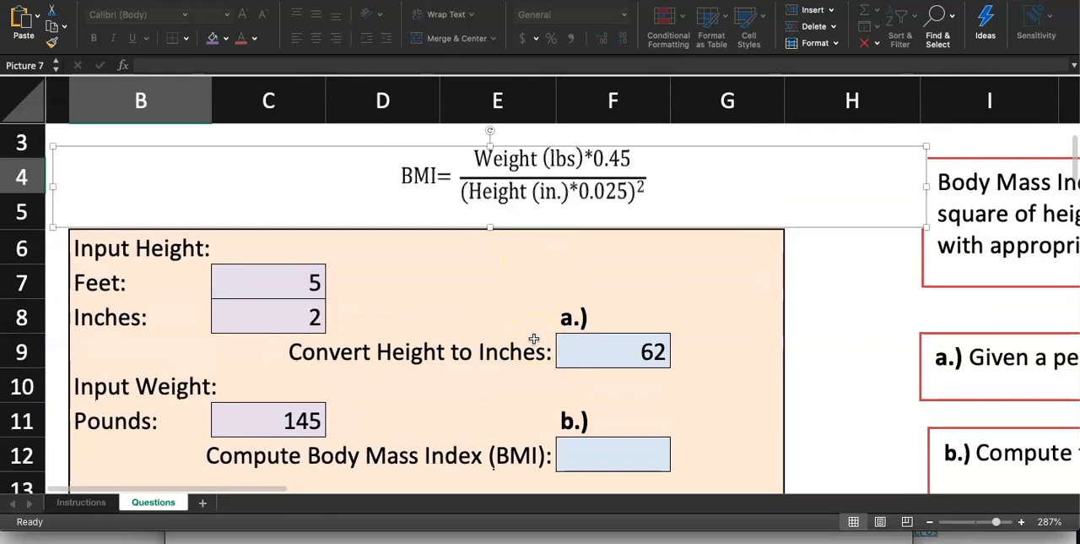
Enter the formula =(C11*0.45)/(F9*0.025)^2 in cell F12 to compute the Body Mass Index.
left_click(588, 455)
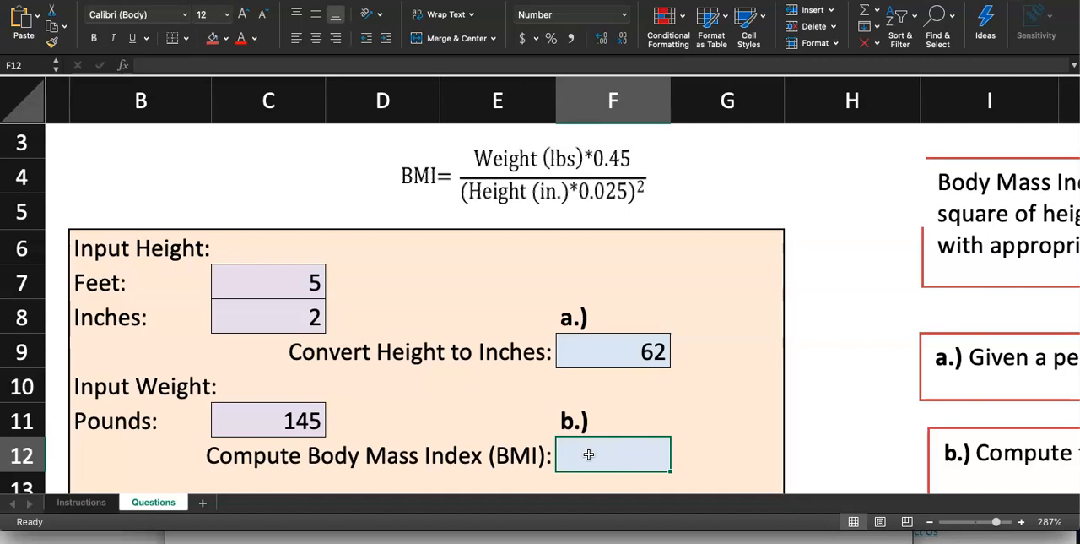
type("=")
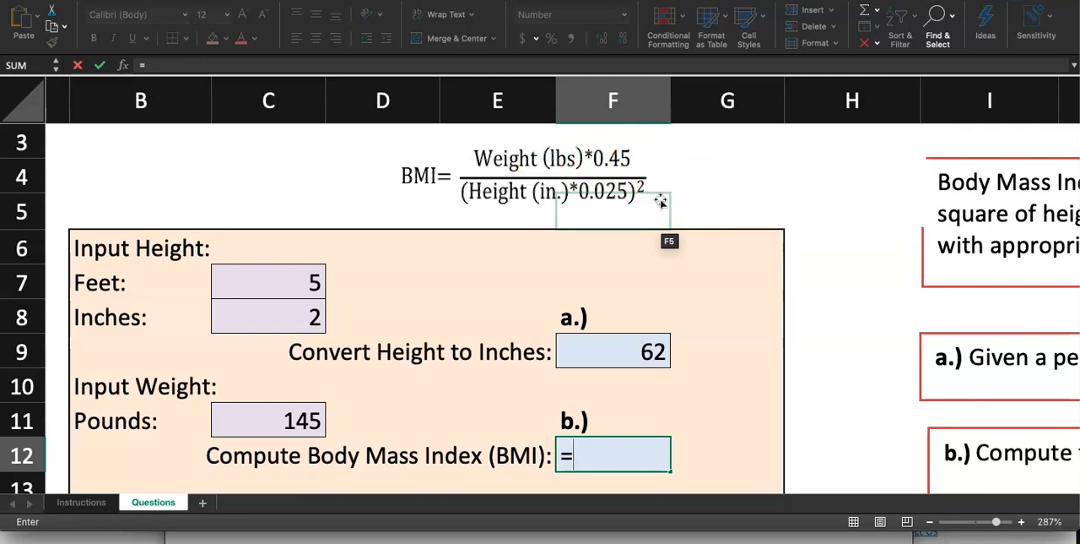
type("(")
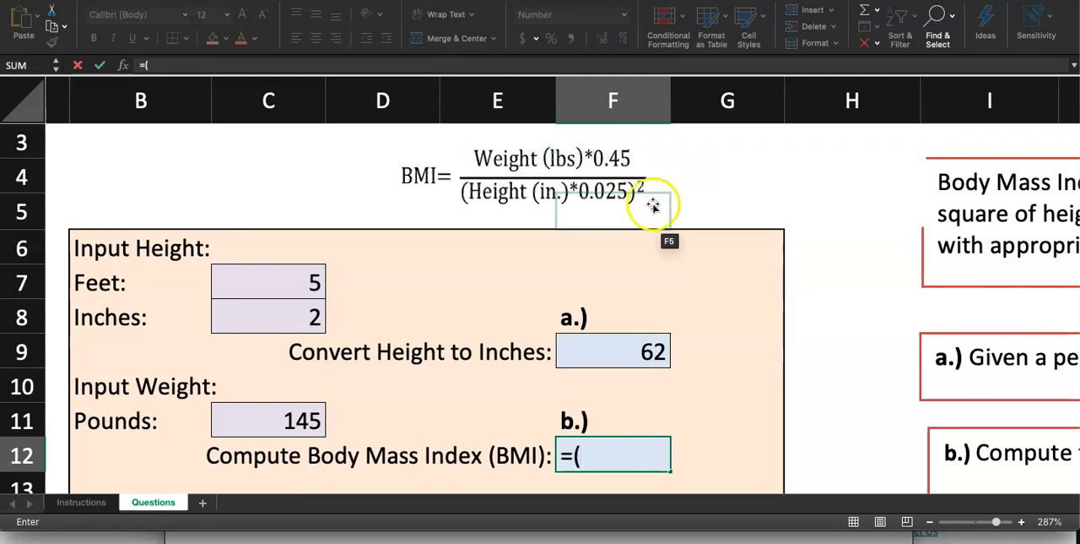
left_click(309, 415)
type("*")
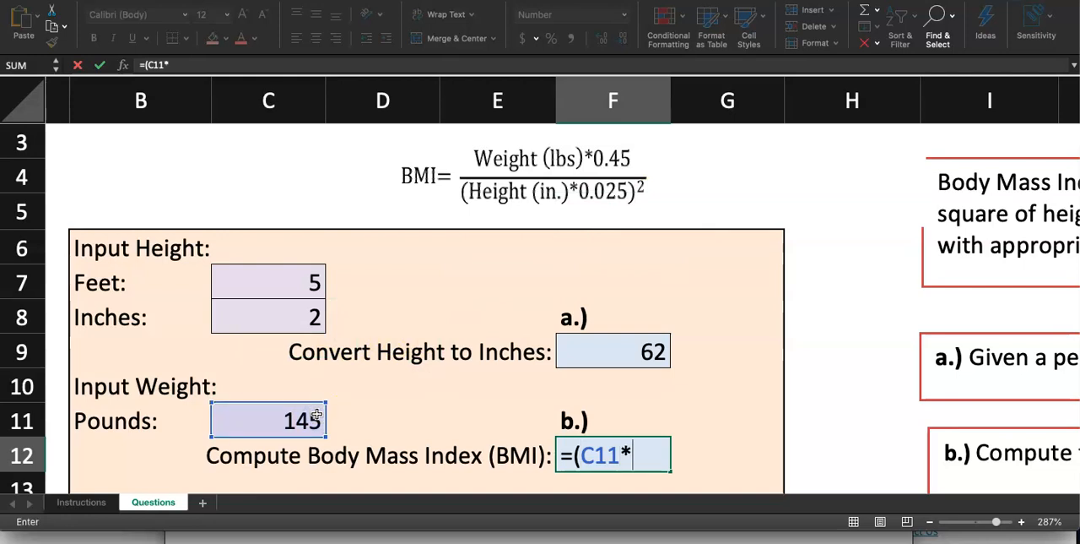
type("0.45)")
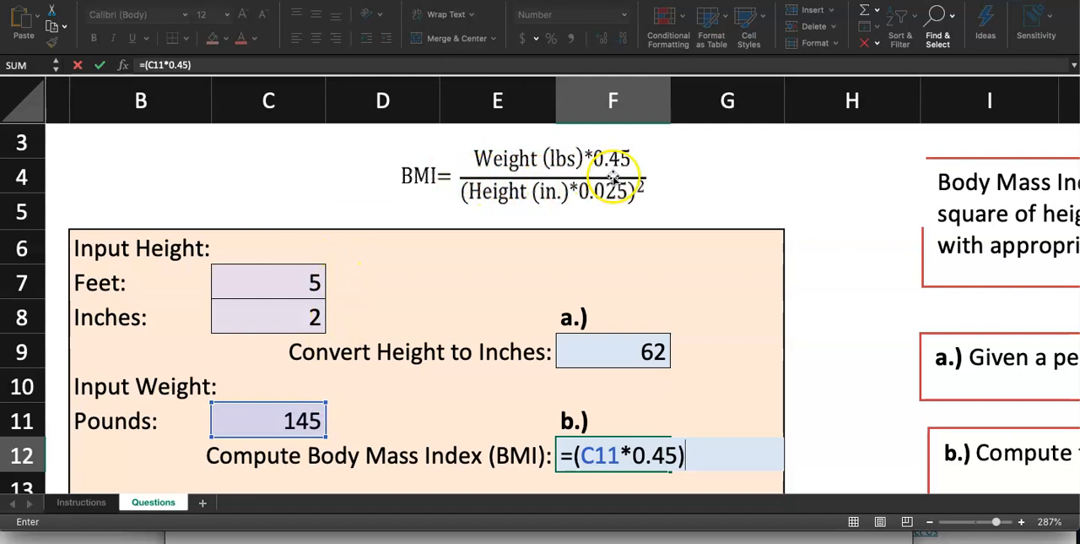
type("/")
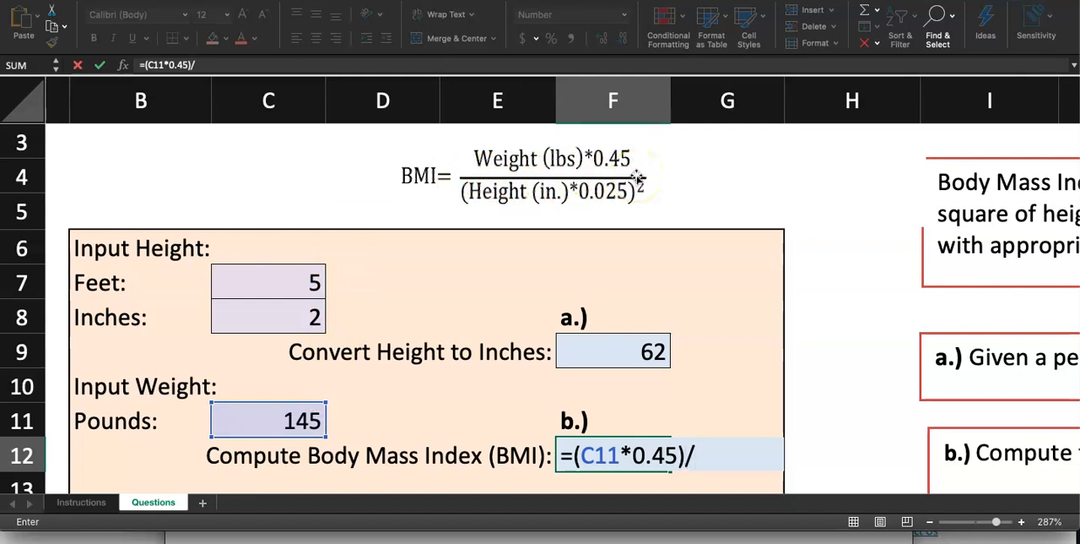
type("(")
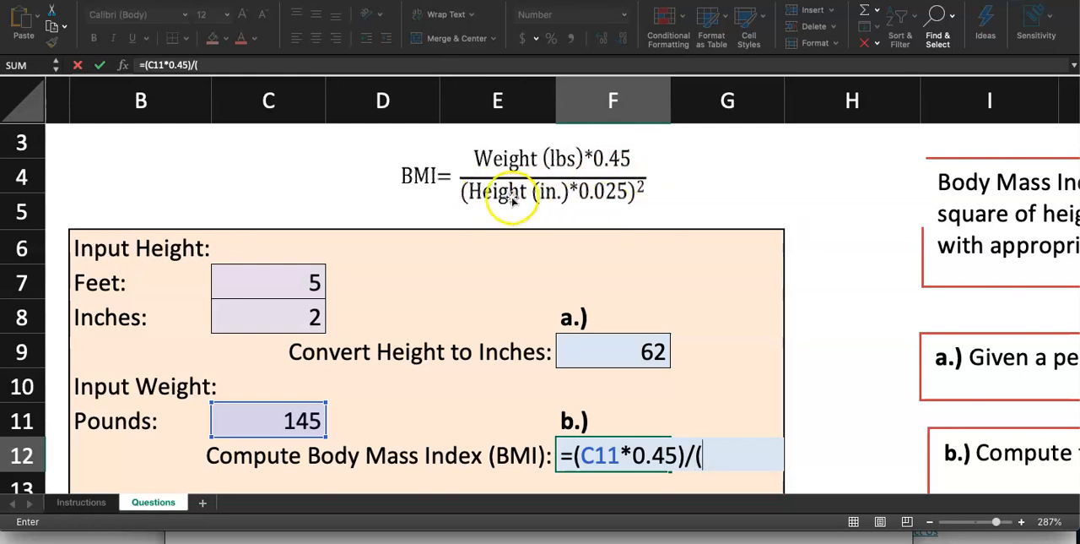
left_click(616, 339)
type("*0.0")
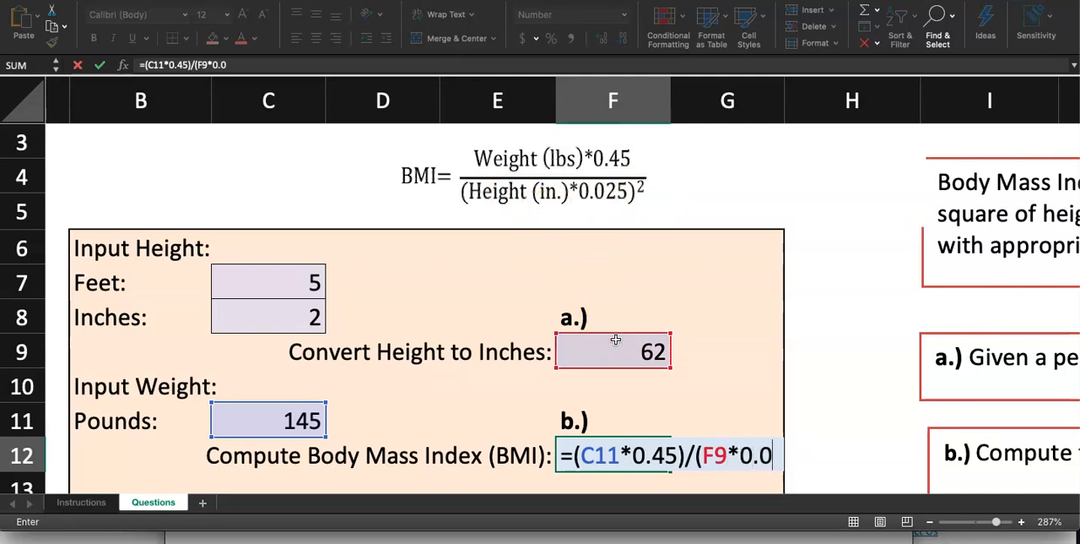
type("25)")
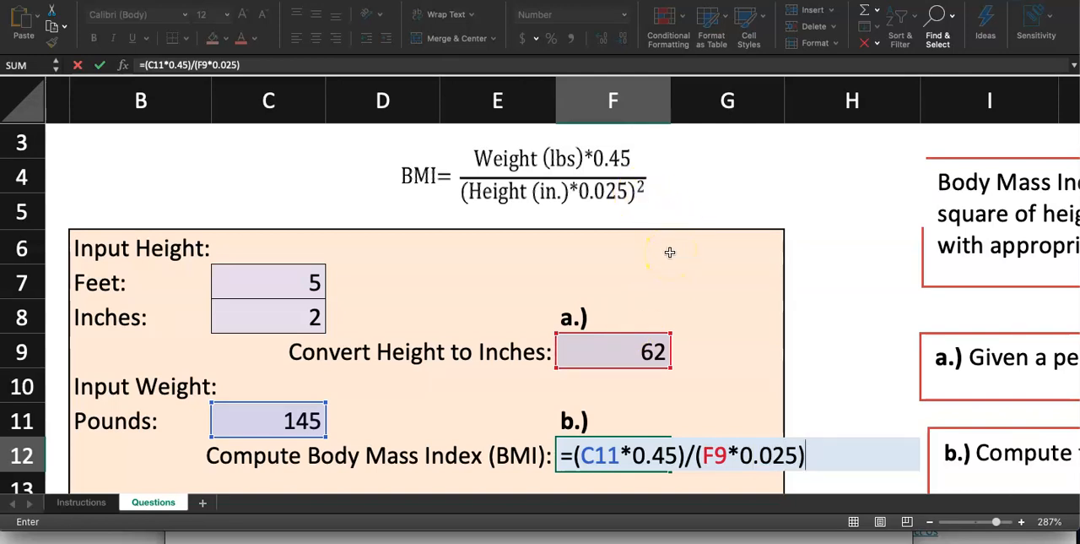
type("^2")
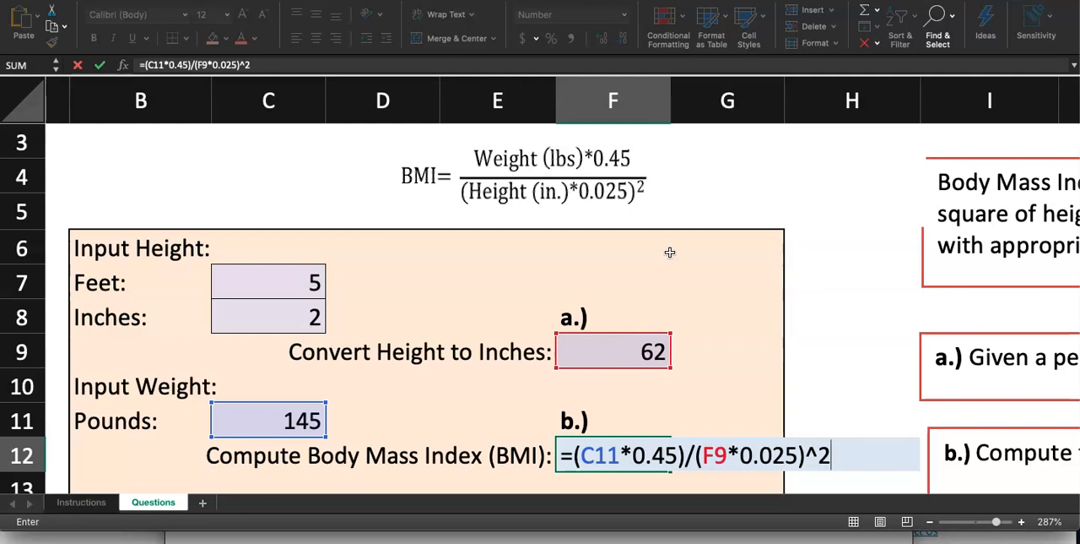
key("Return")
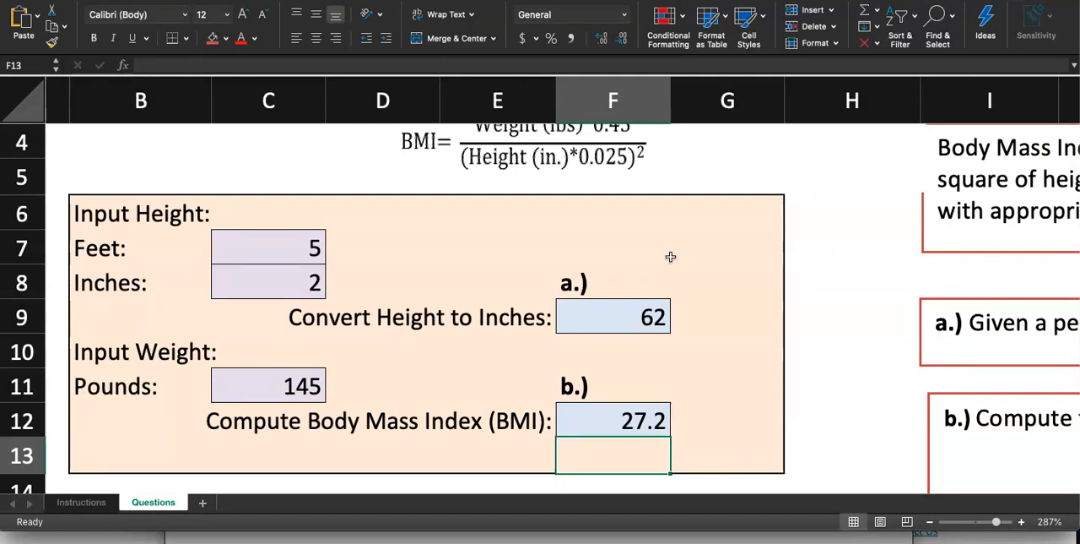
Delete the copied BMI formula picture above the height and weight input box.
scroll(671, 257, "down", 5)
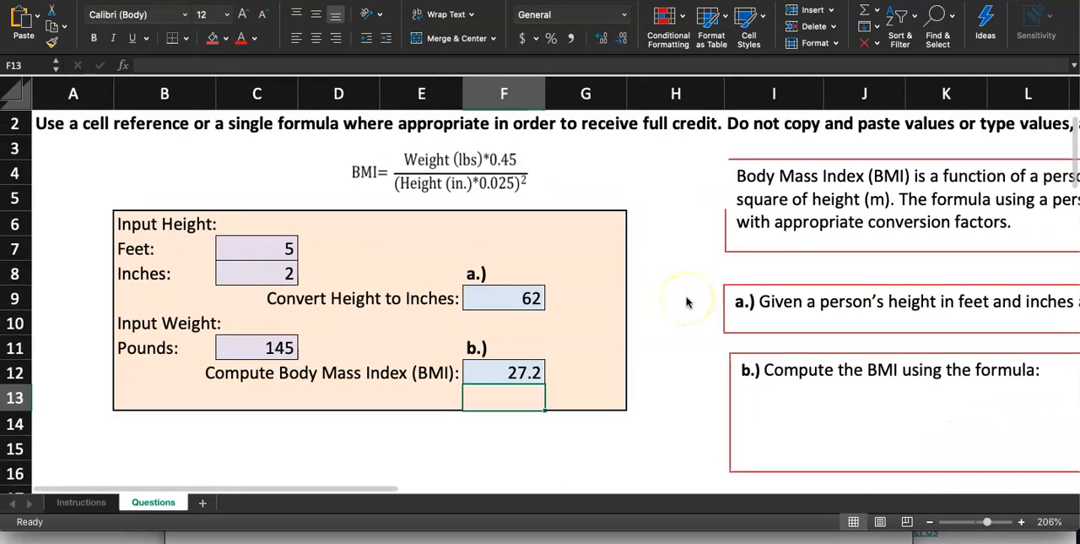
left_click(477, 174)
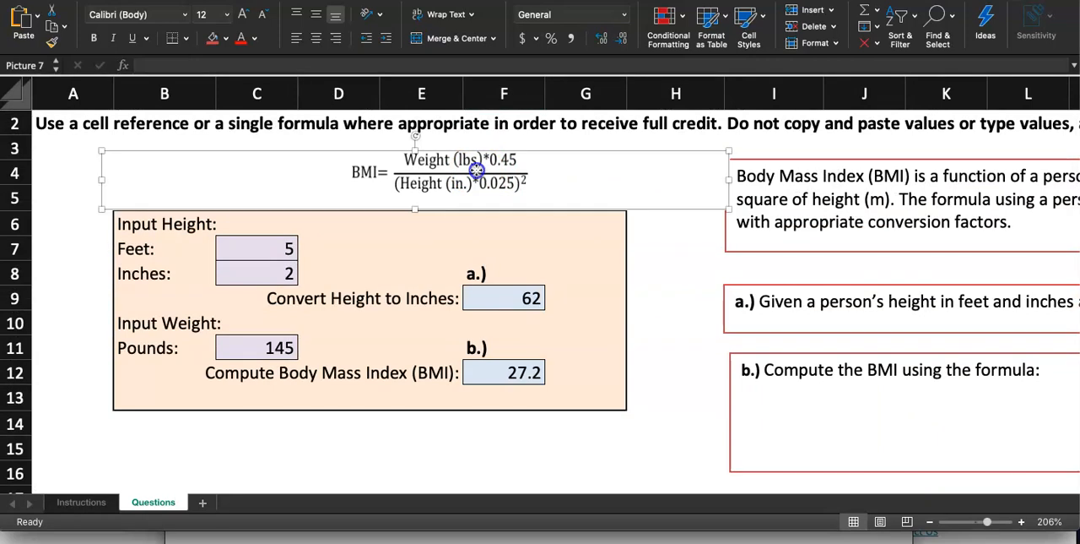
key("Delete")
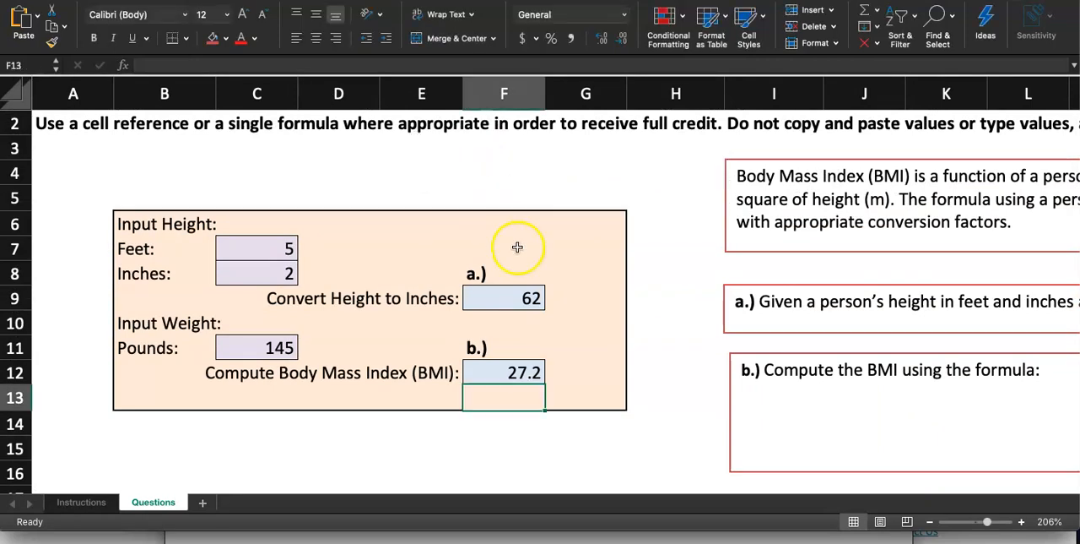
Check the BMI formula in F12 against the Step 3 slide of the Excel Homework 1.2 (BMI) presentation in Chrome, and return to Excel.
double_click(507, 378)
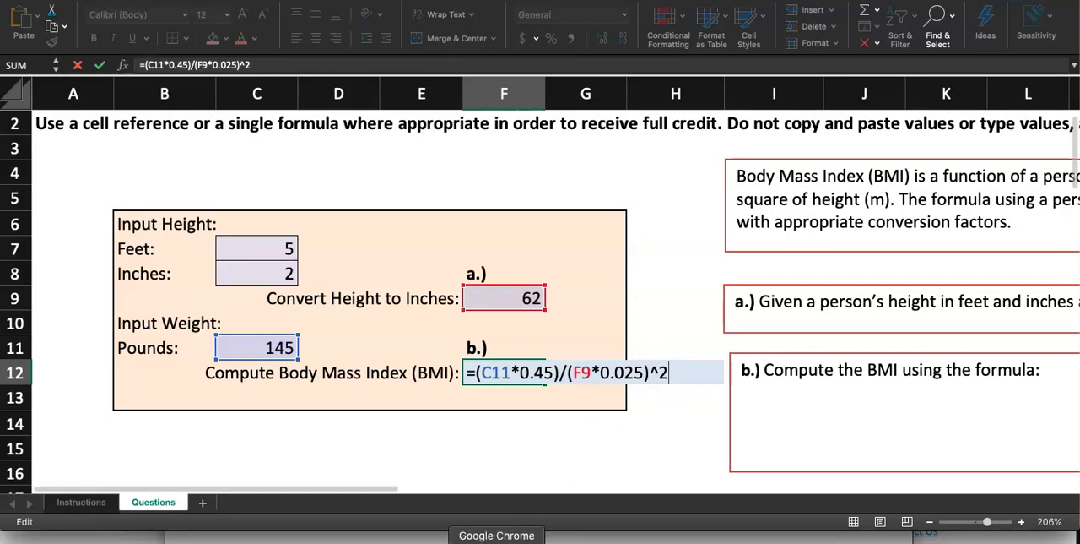
left_click(497, 538)
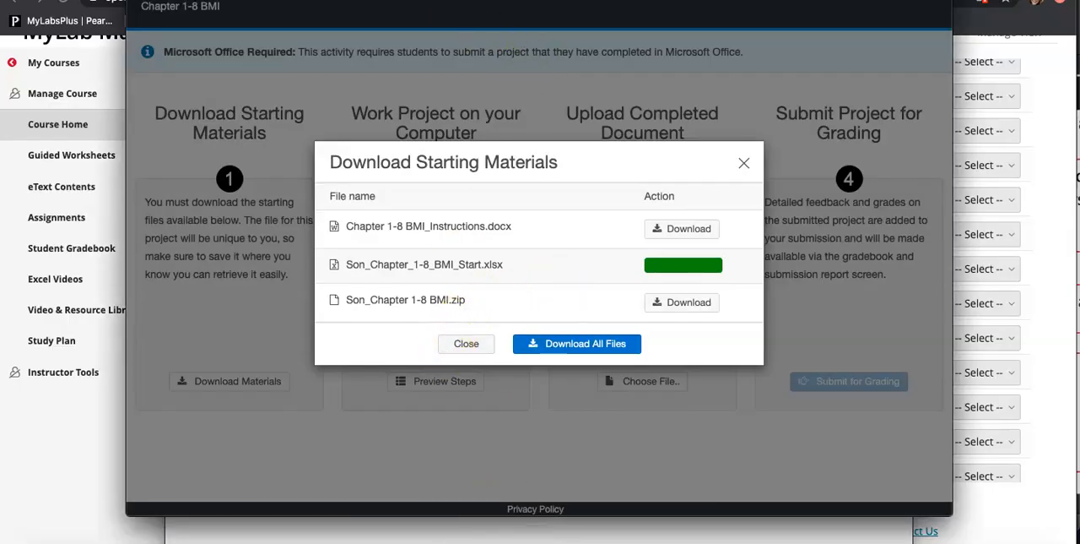
left_click(34, 467)
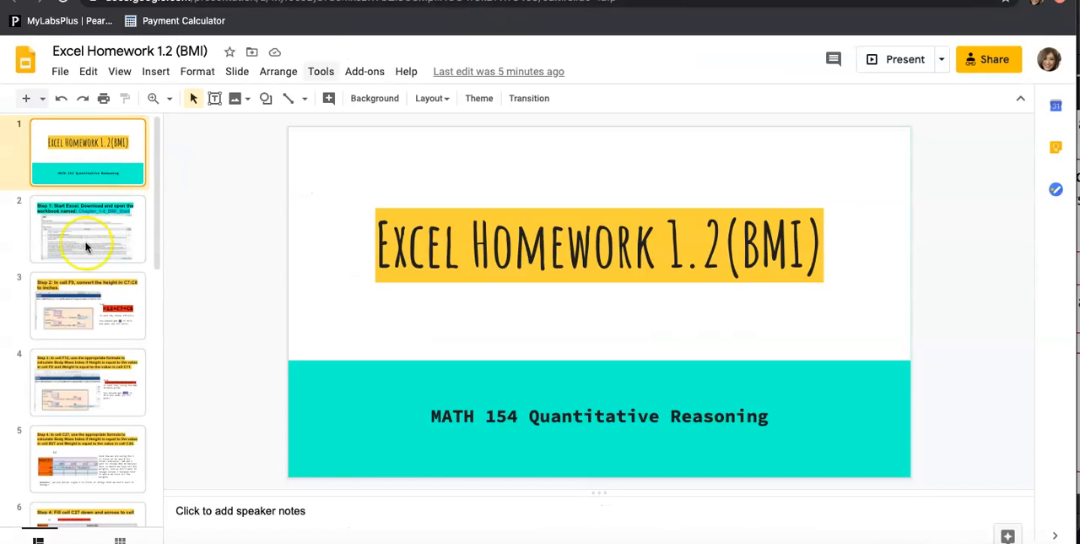
left_click(72, 254)
left_click(74, 321)
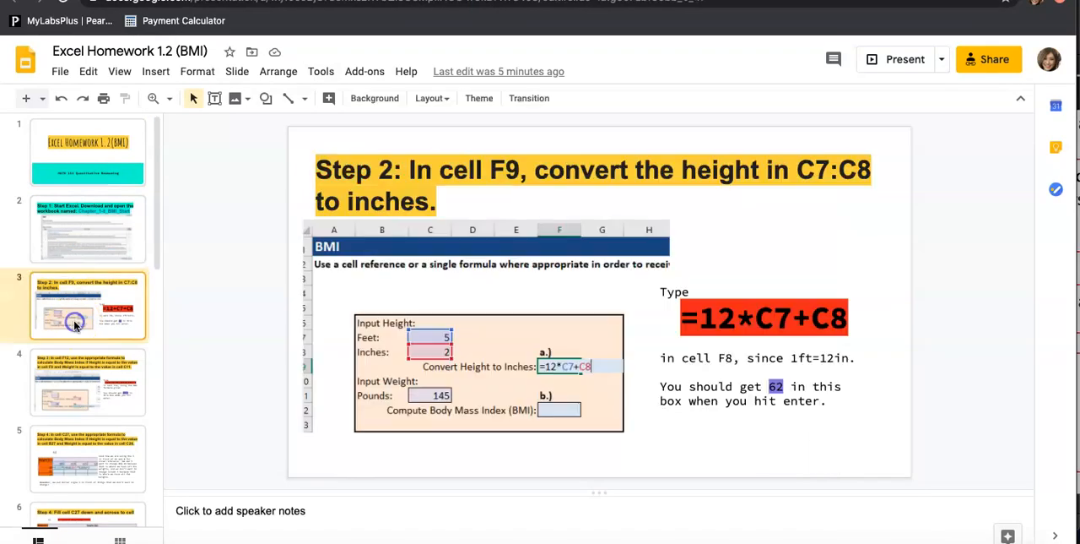
left_click(76, 378)
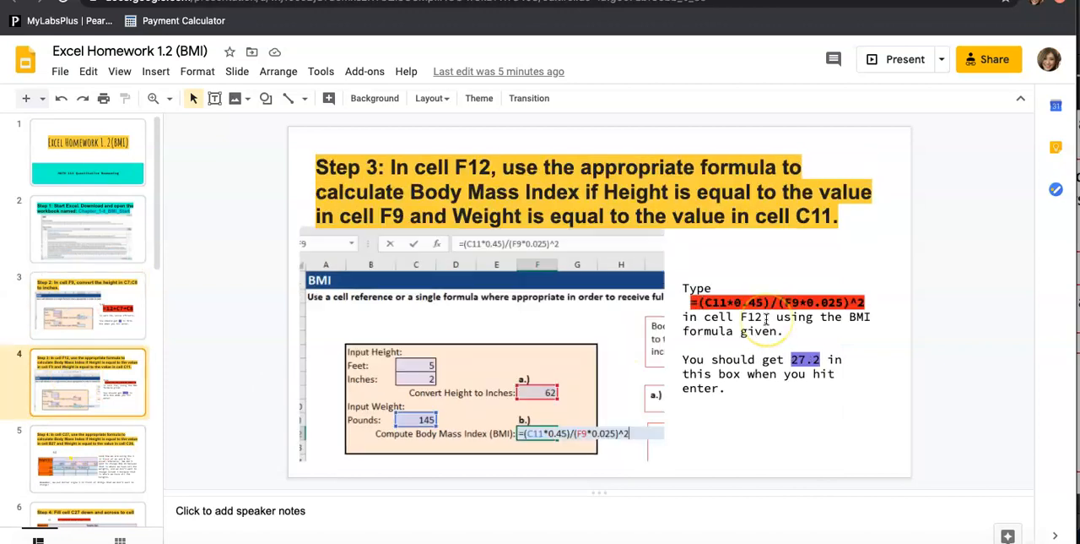
left_click(626, 436)
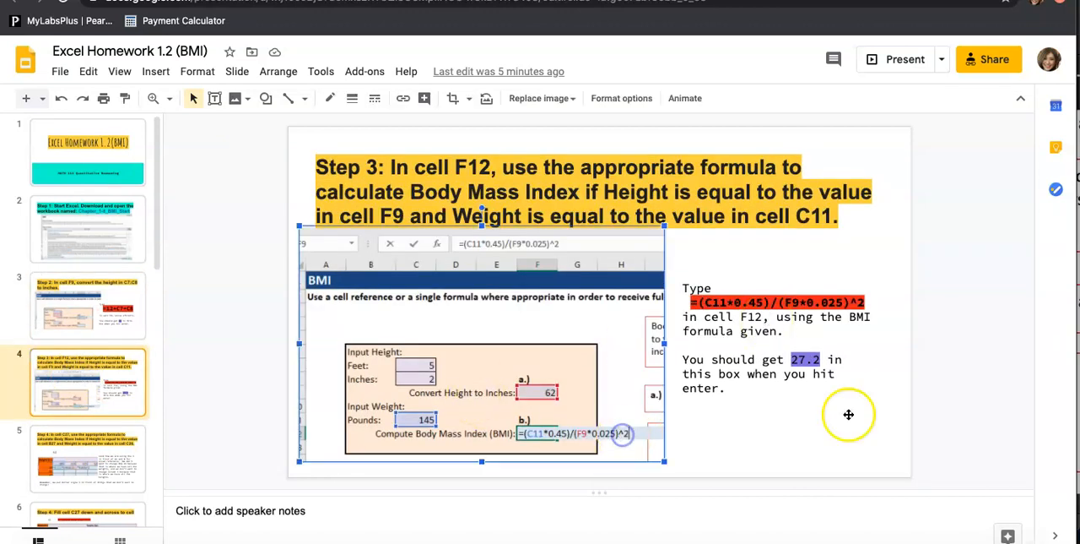
left_click(926, 422)
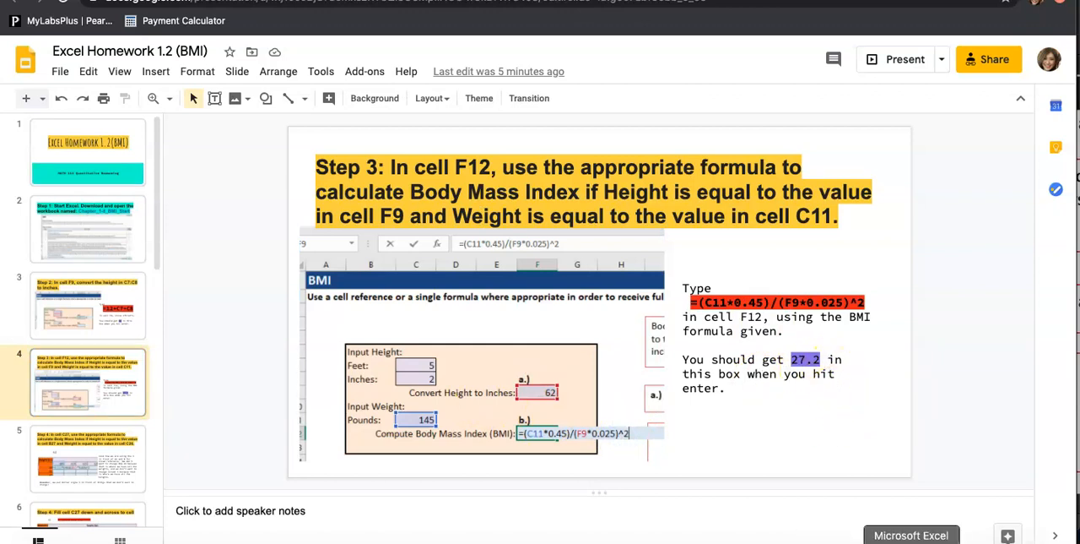
left_click(916, 538)
key("Return")
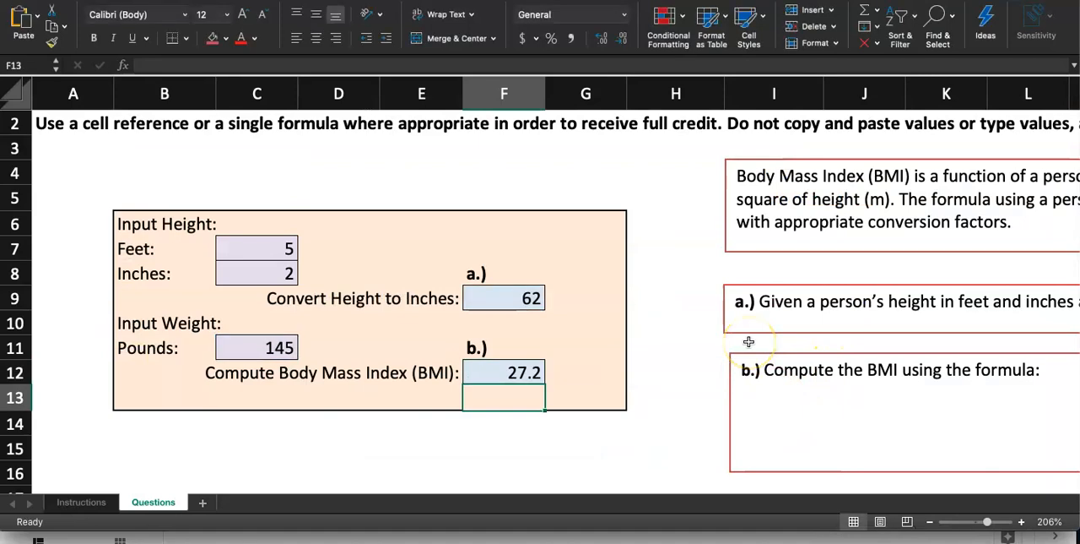
Mark step 3 as done by filling its step number cell A12 on the Instructions sheet with red.
scroll(749, 341, "down", 5)
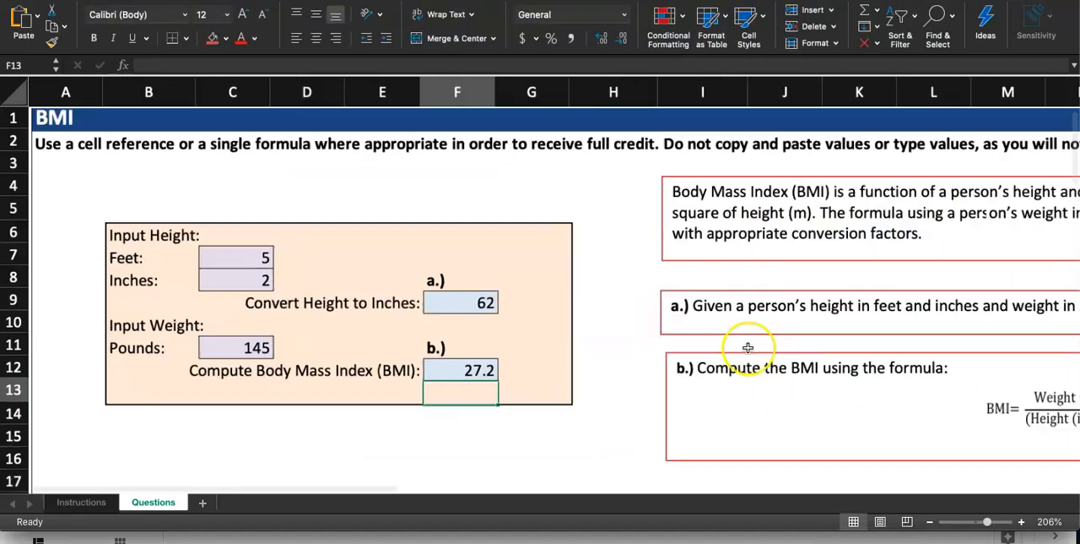
scroll(748, 347, "down", 3)
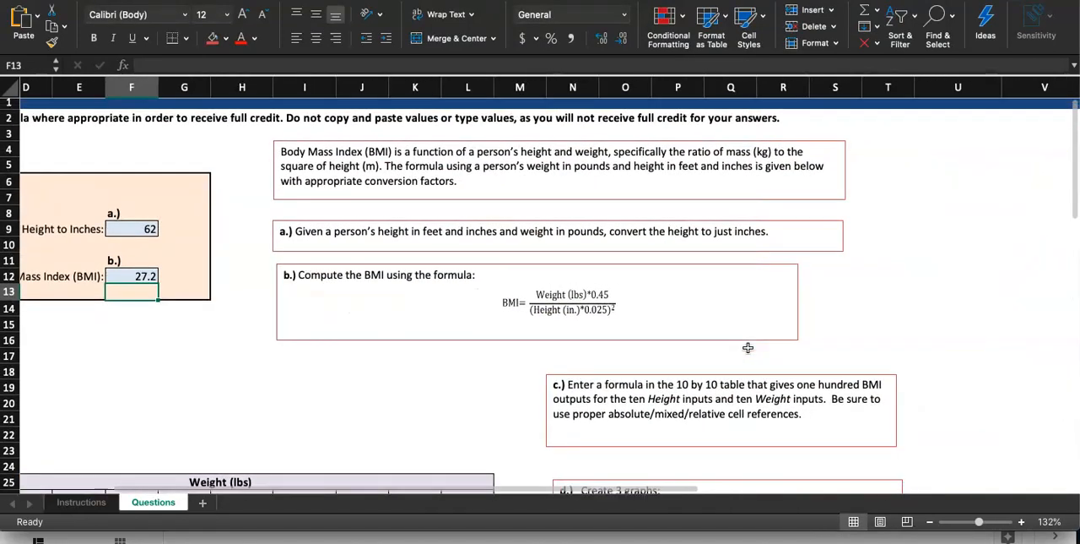
scroll(435, 247, "up", 3)
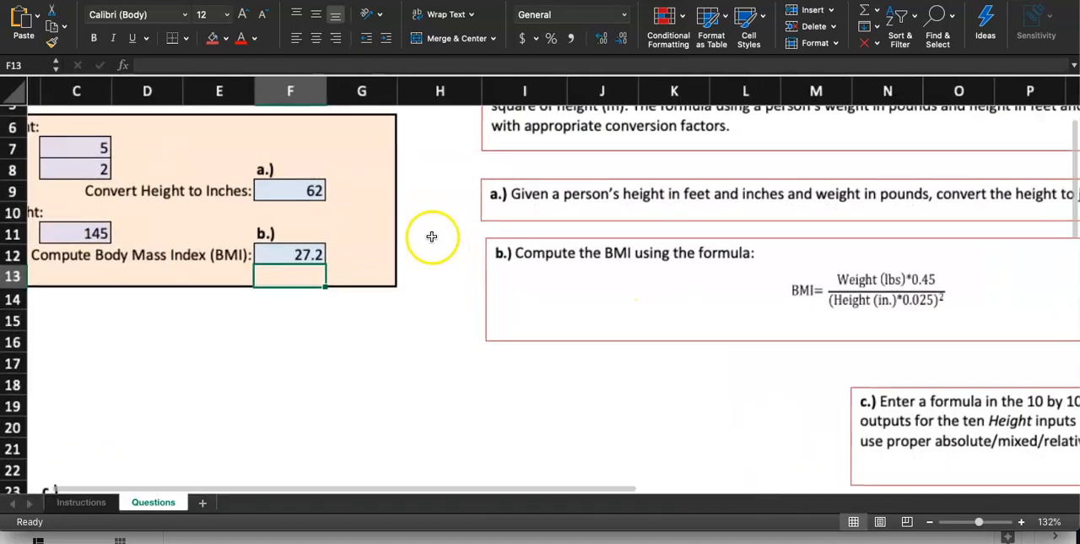
scroll(429, 237, "up", 3)
left_click(85, 502)
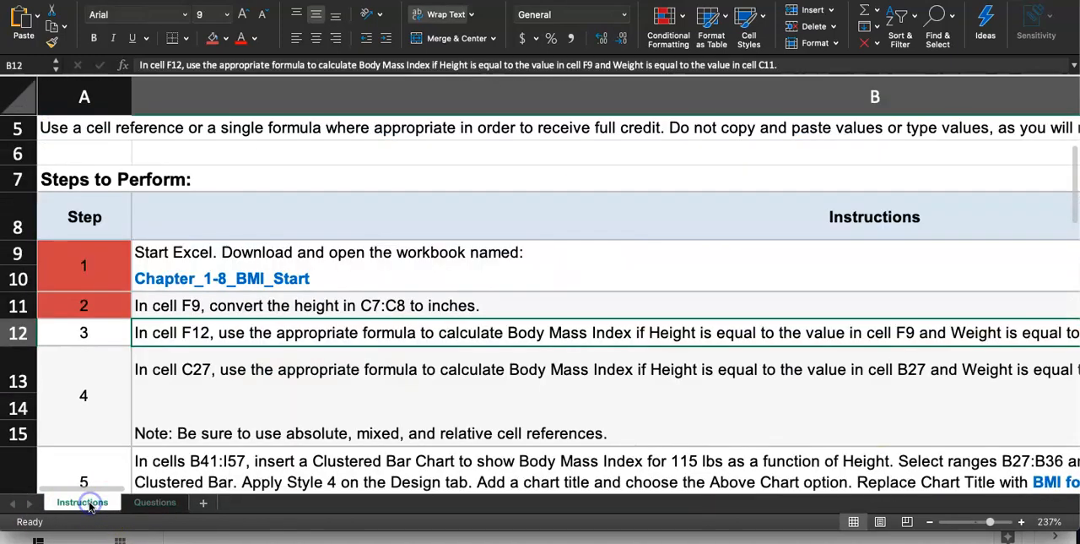
left_click(106, 333)
left_click(214, 38)
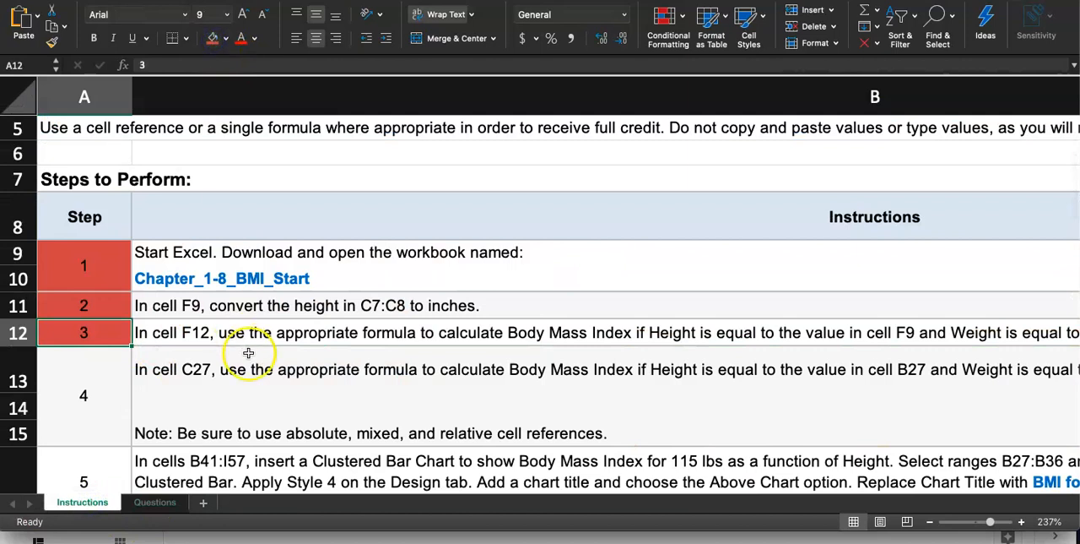
Read the full step 4 instruction in B13 and its note about cell references in B15.
left_click(261, 381)
scroll(263, 385, "down", 3)
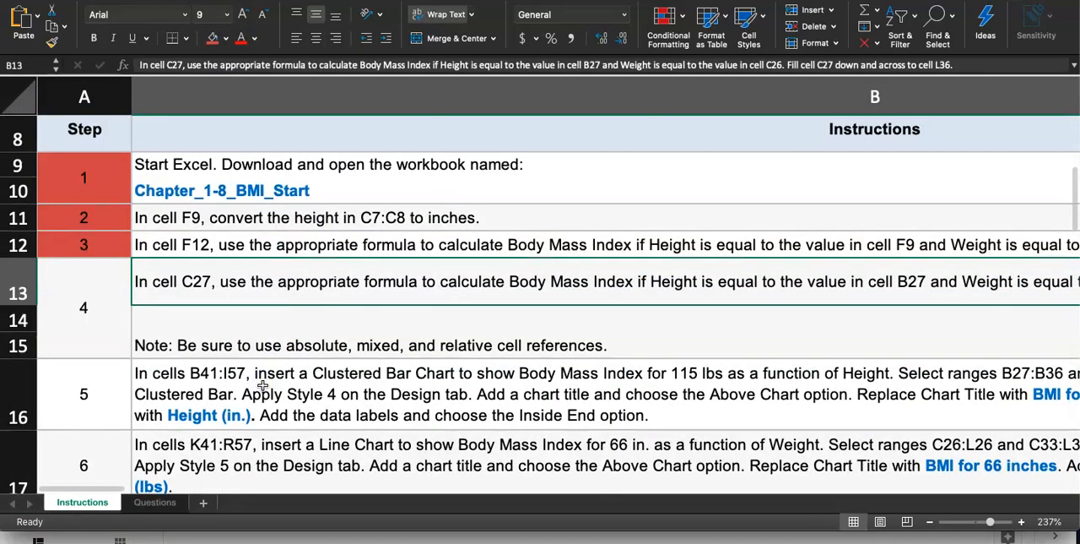
left_click(115, 279)
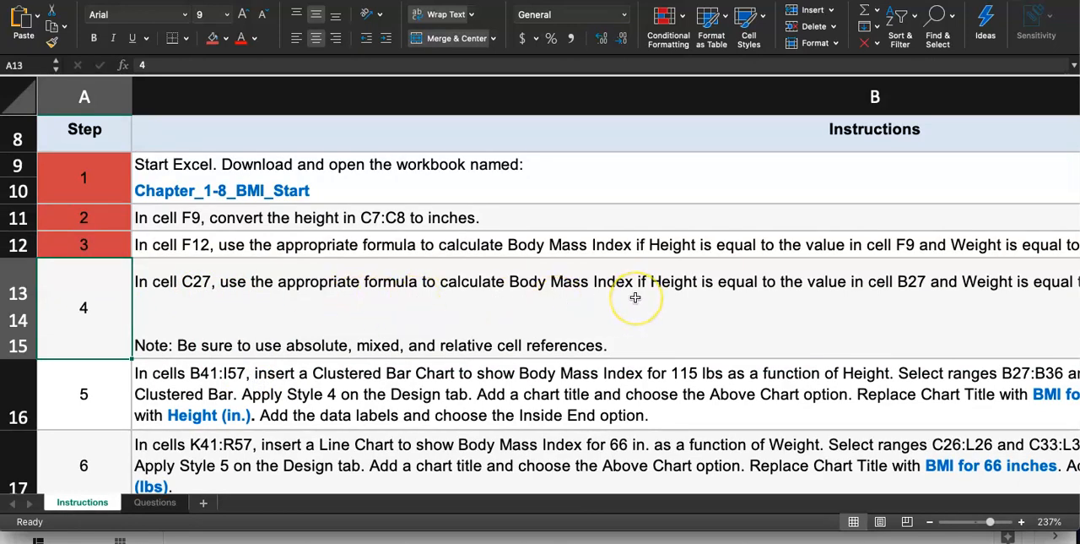
scroll(635, 297, "right", 5)
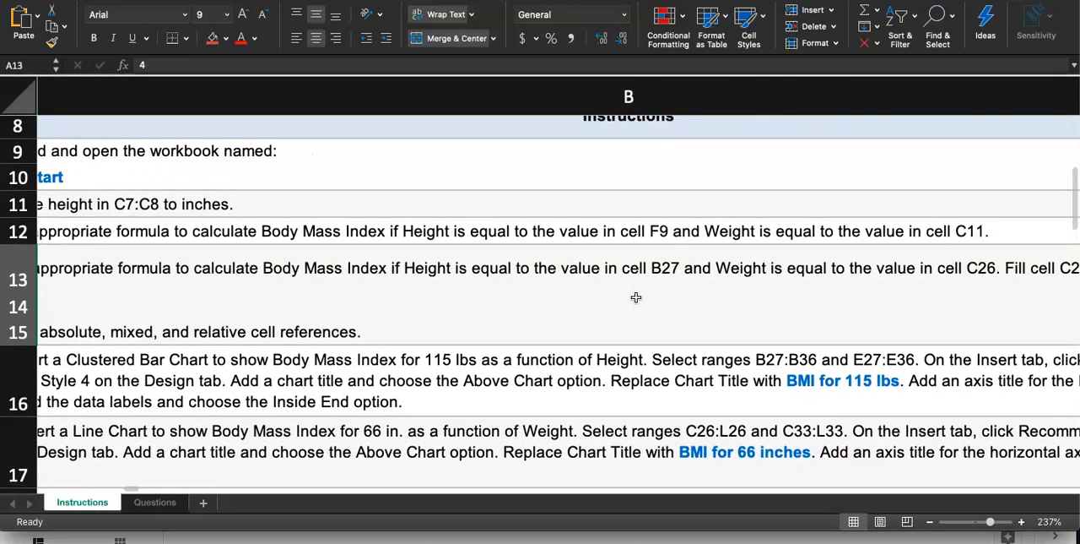
scroll(843, 287, "right", 3)
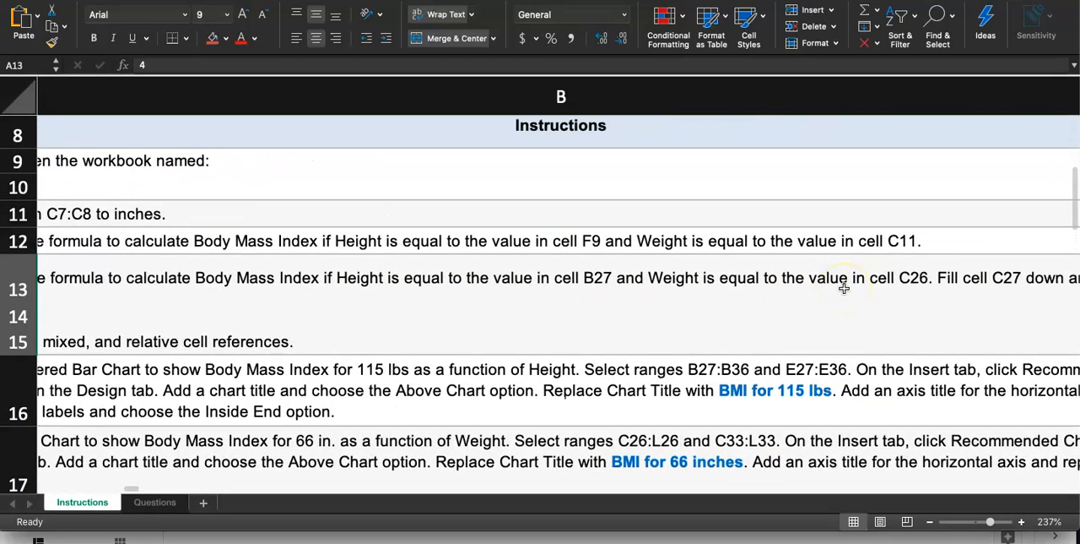
scroll(844, 288, "right", 2)
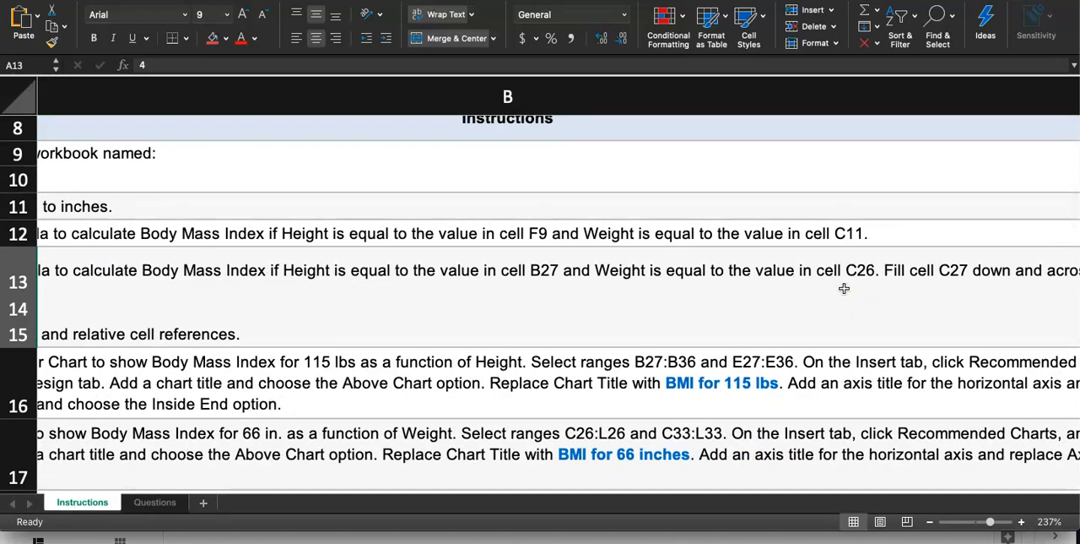
scroll(844, 288, "right", 5)
scroll(844, 288, "down", 1)
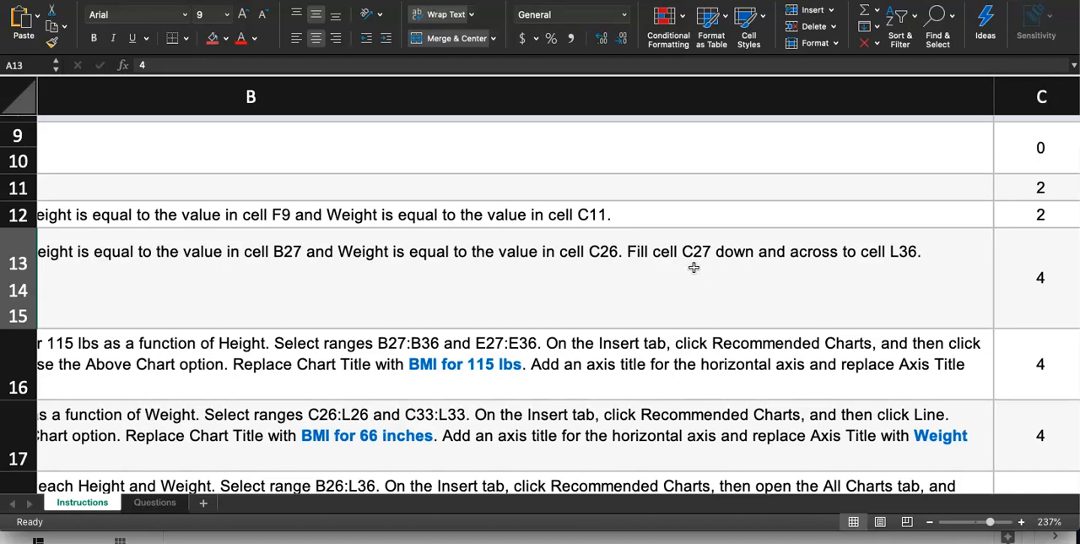
scroll(694, 266, "left", 10)
scroll(694, 267, "up", 1)
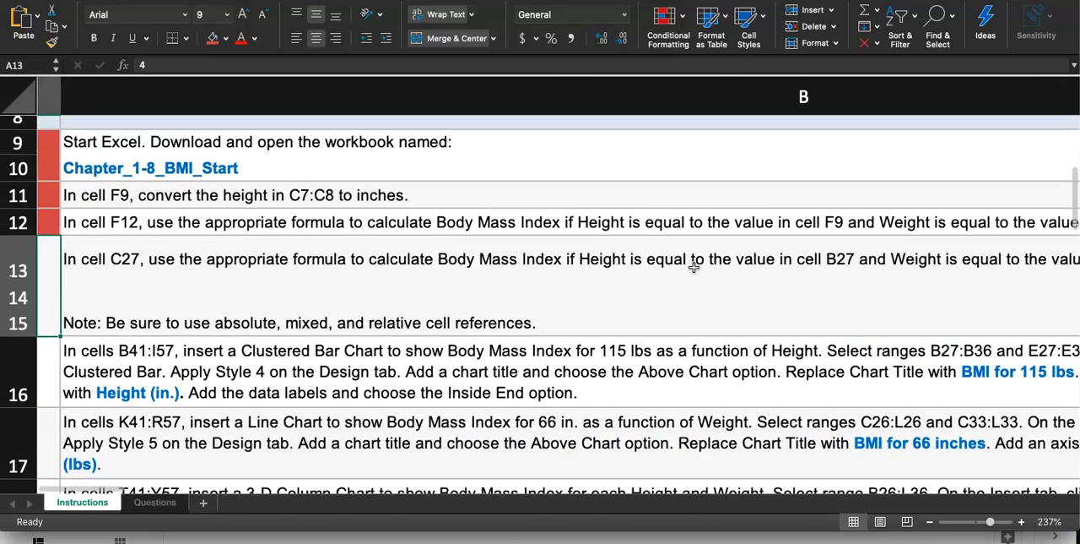
left_click(155, 329)
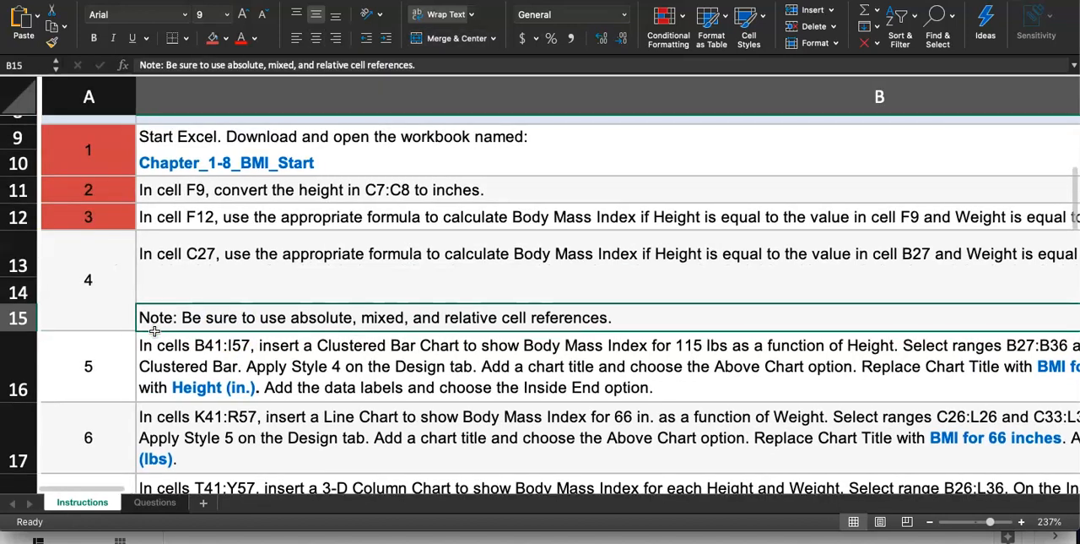
Fill the step 4 number cell A13 with red on the Instructions sheet.
left_click(111, 282)
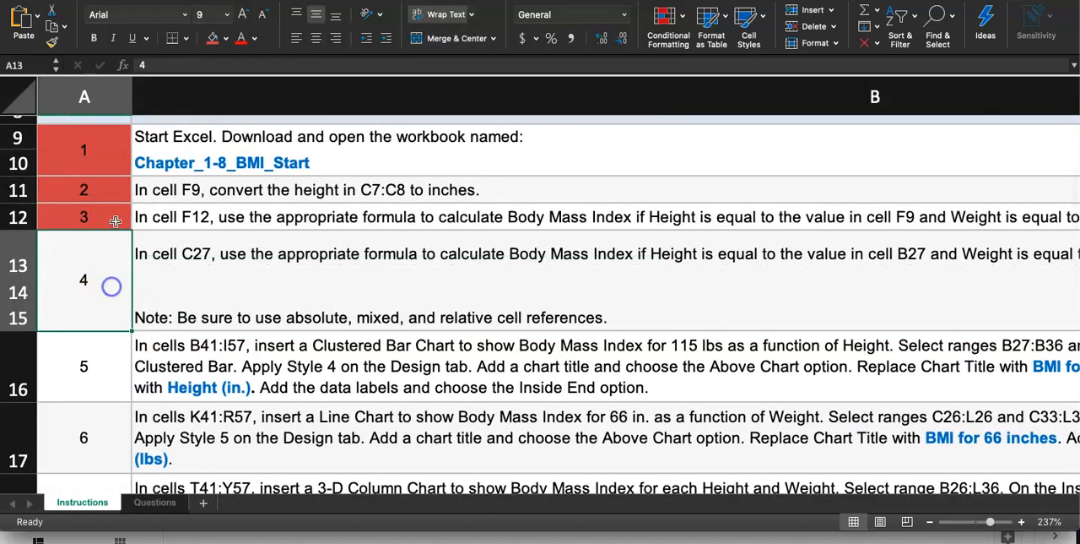
left_click(215, 39)
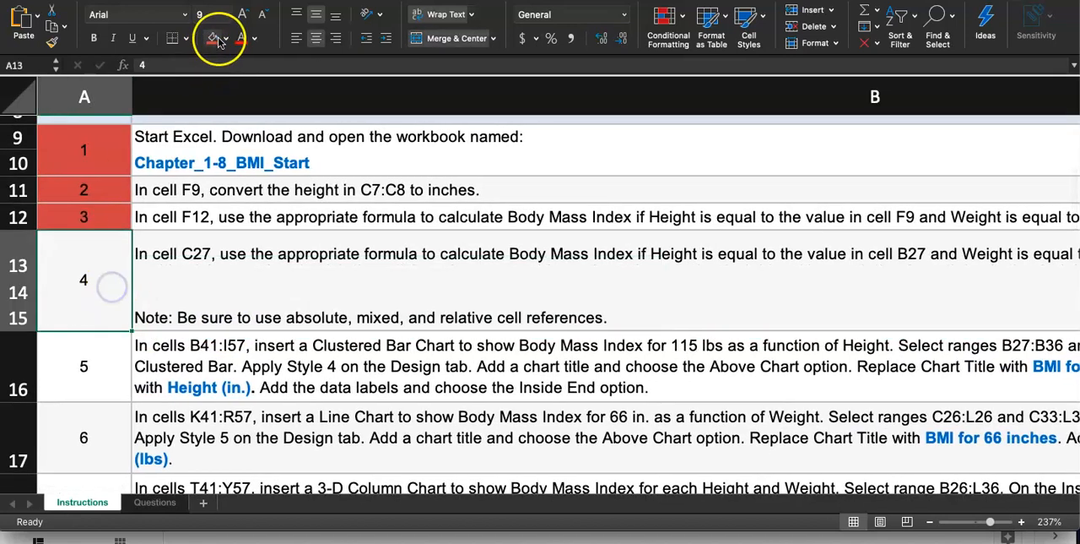
left_click(286, 326)
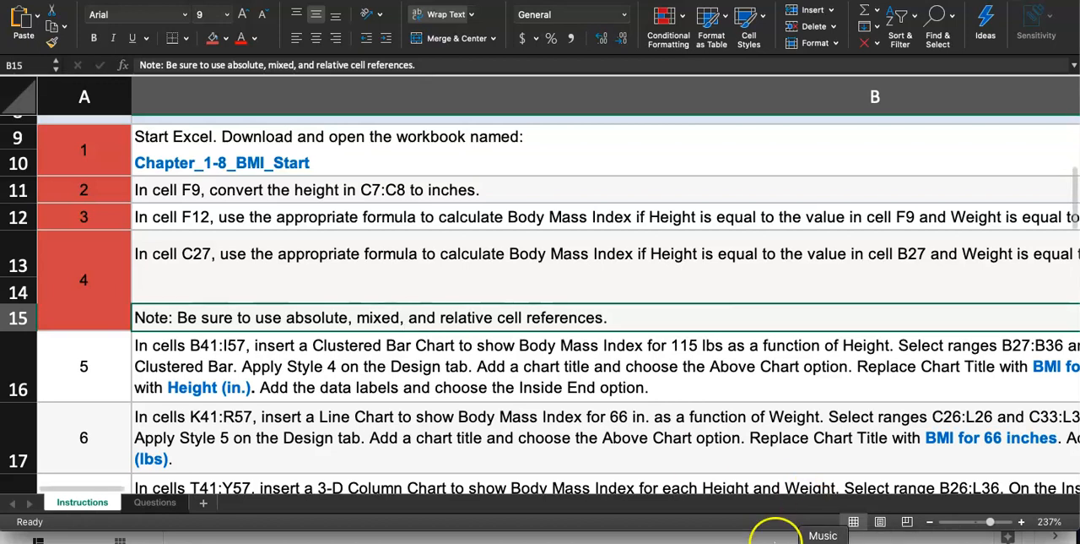
Go to the part c height and weight table on the Questions sheet and select its first input cell, C27.
left_click(147, 507)
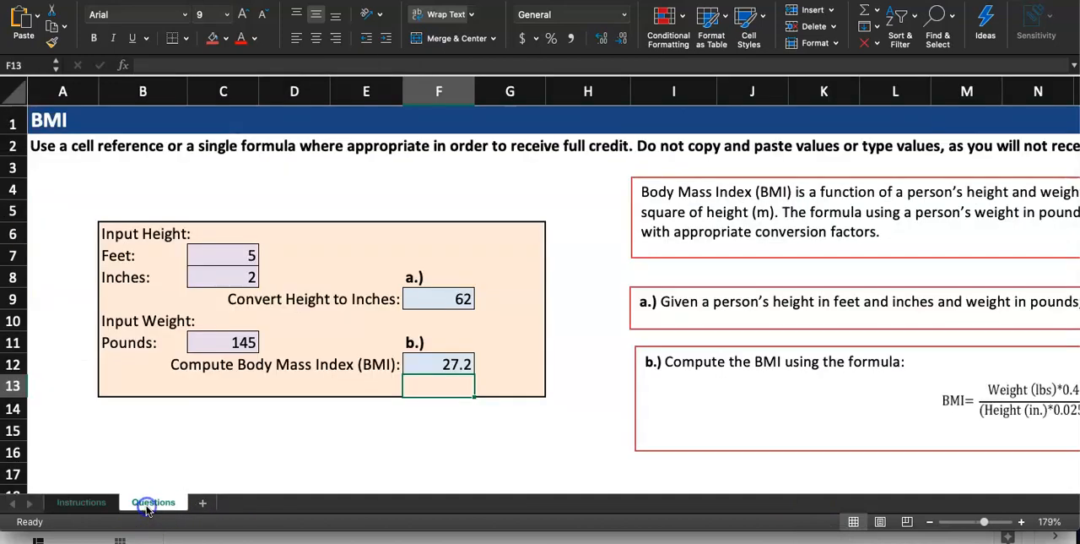
scroll(191, 346, "down", 3)
scroll(189, 353, "down", 5)
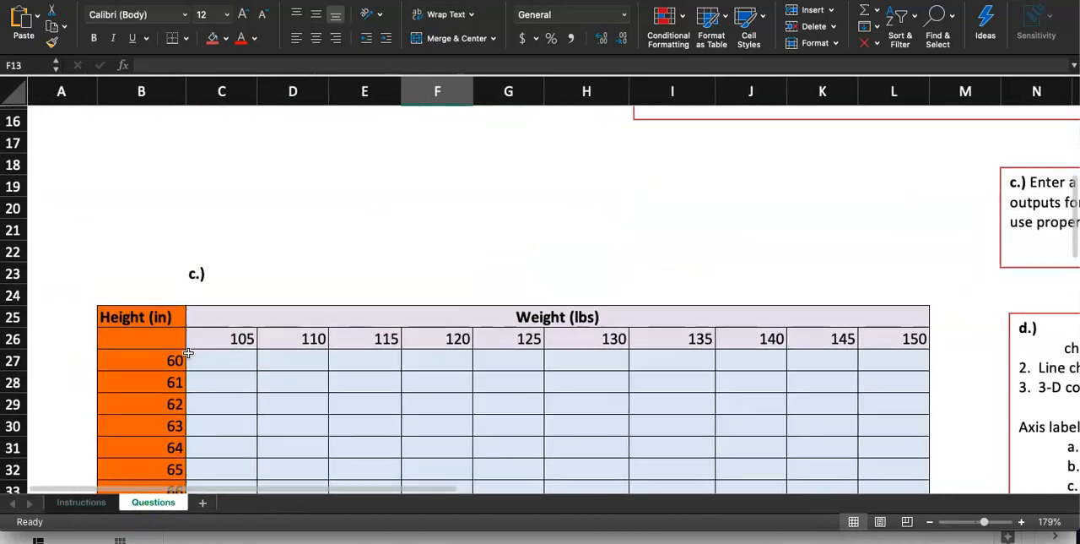
left_click(217, 257)
scroll(220, 261, "down", 1)
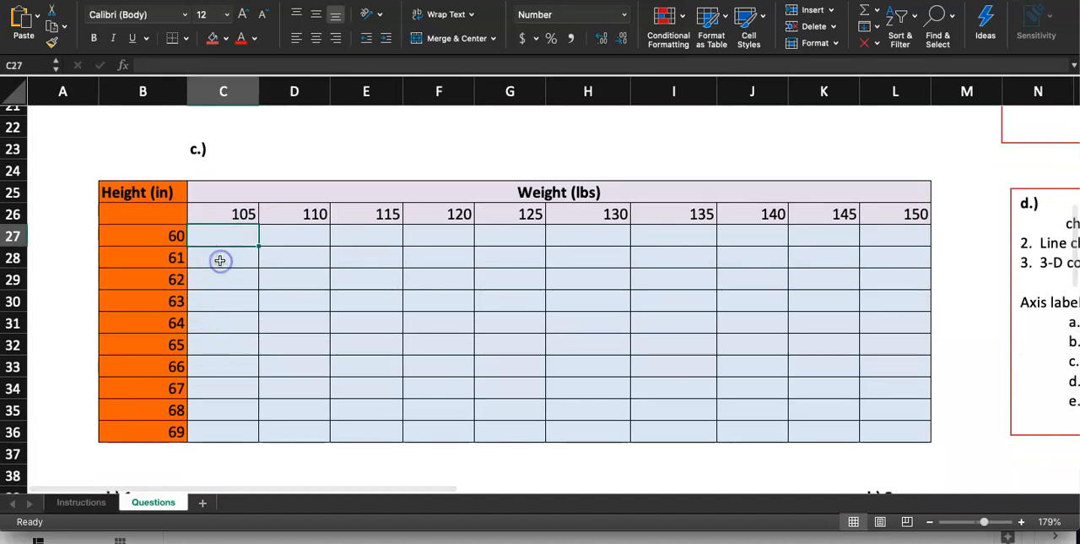
left_click(254, 221)
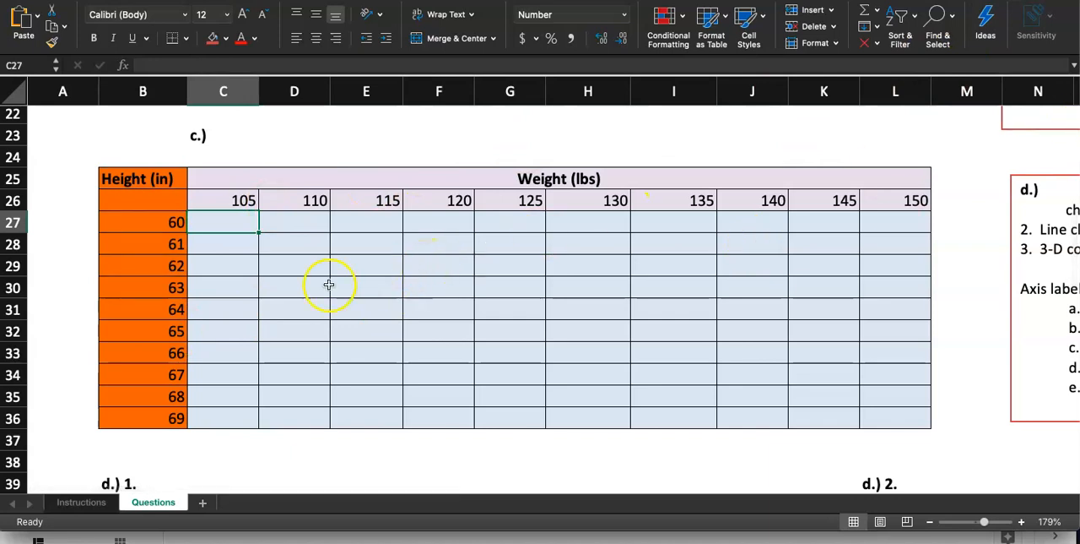
Go through the heights in B27:B36 of the part c table one by one.
left_click(173, 224)
left_click(173, 244)
left_click(173, 265)
left_click(171, 287)
left_click(171, 309)
left_click(170, 331)
left_click(169, 353)
left_click(168, 375)
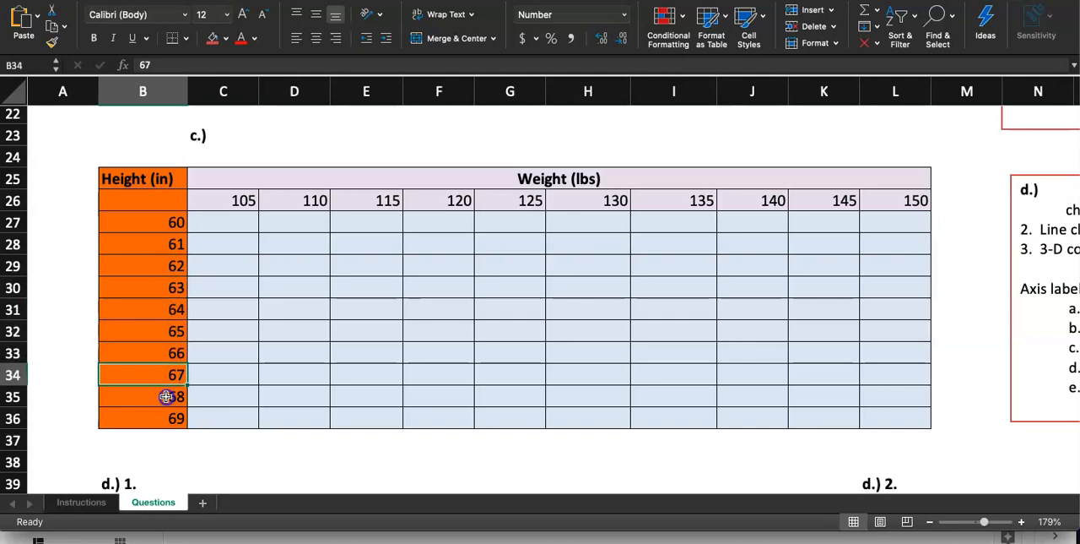
left_click(166, 396)
left_click(164, 418)
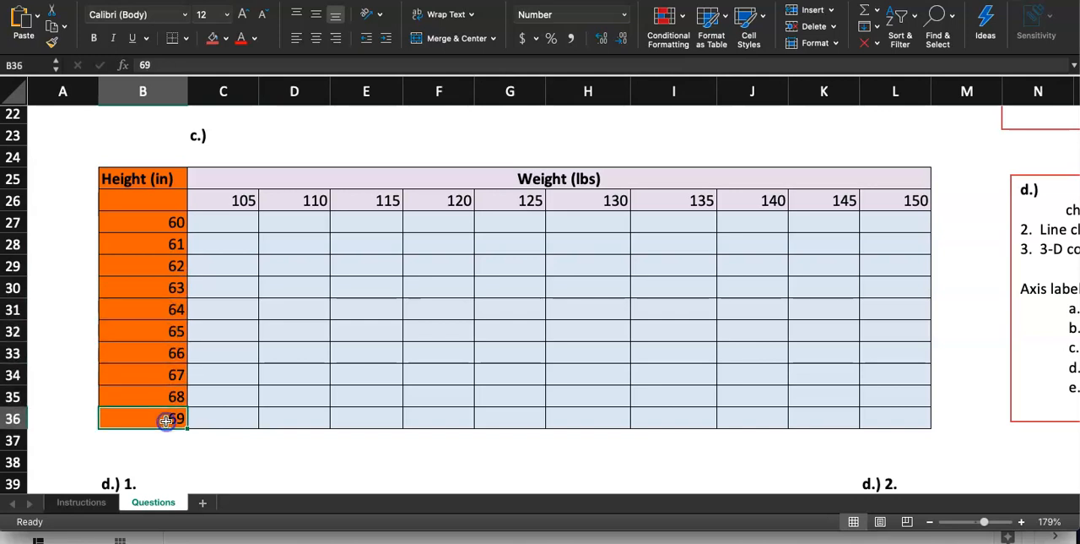
Inspect the empty table cell C27 and the first and last weights in C26 and L26.
left_click(236, 222)
scroll(236, 221, "up", 2)
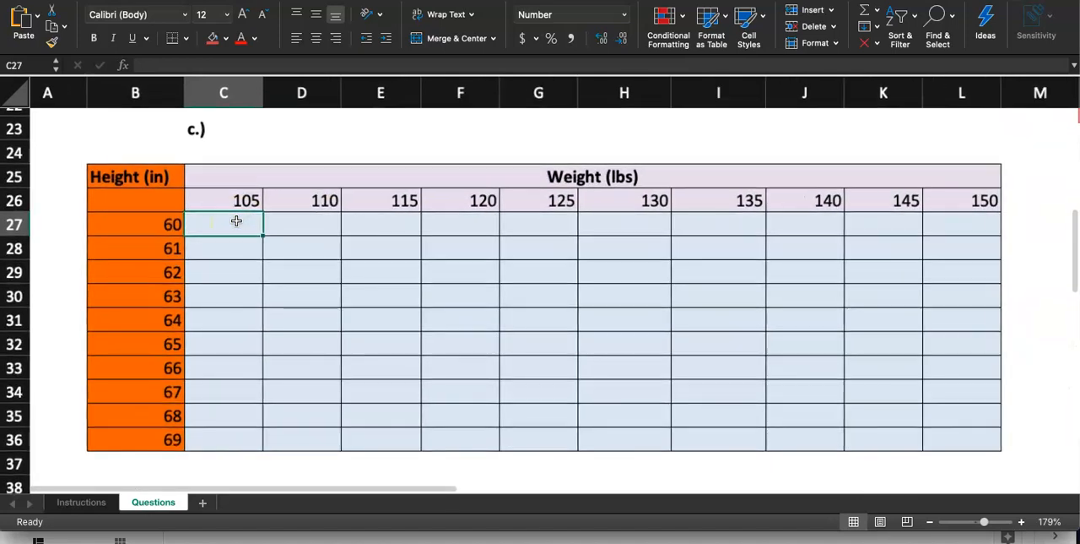
scroll(237, 221, "up", 1)
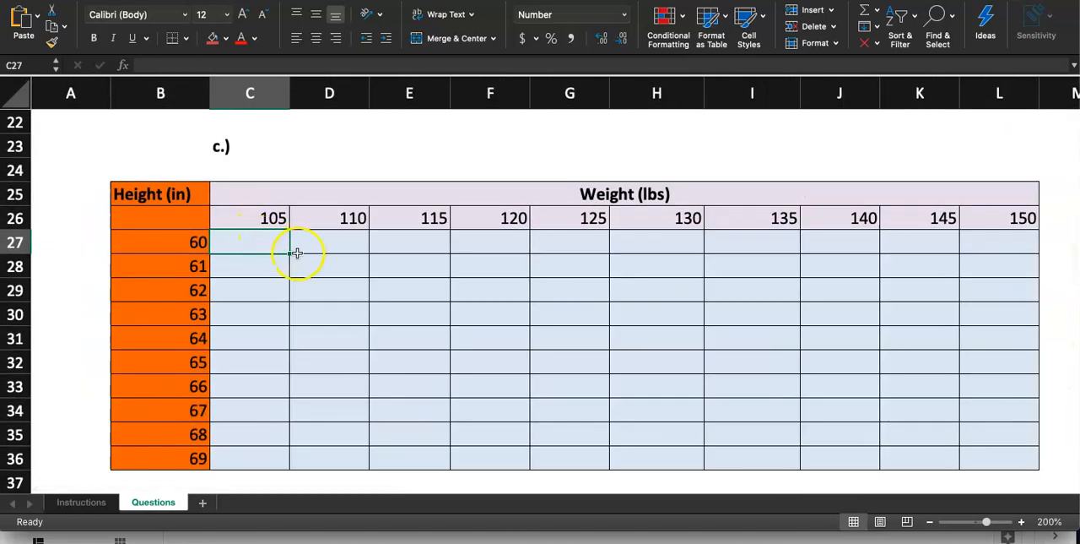
mouse_move(290, 254)
left_mouse_down()
mouse_move(307, 462)
mouse_move(743, 434)
mouse_move(316, 478)
mouse_move(323, 321)
mouse_move(287, 247)
left_mouse_up()
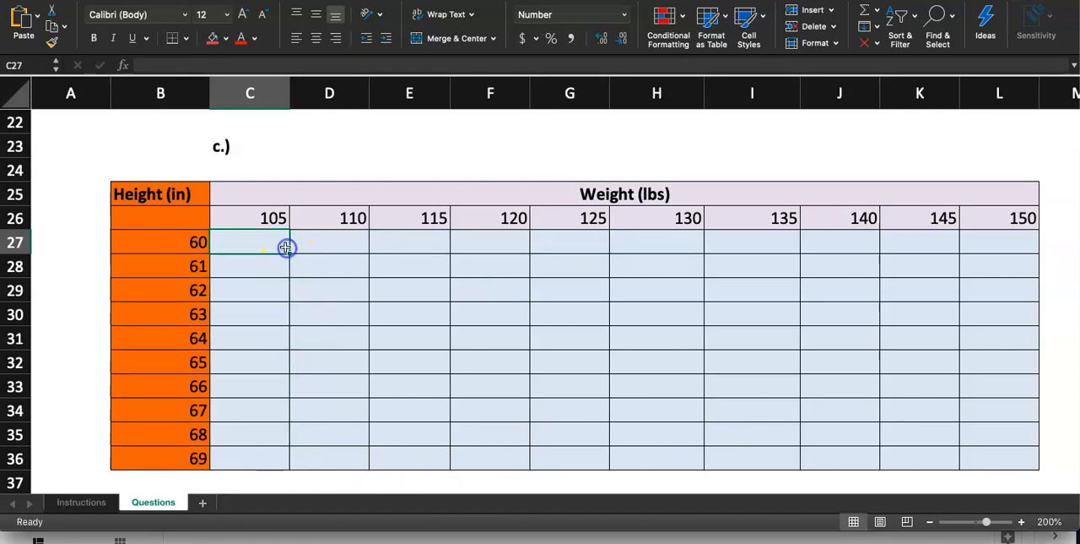
left_click(593, 313)
left_click(262, 225)
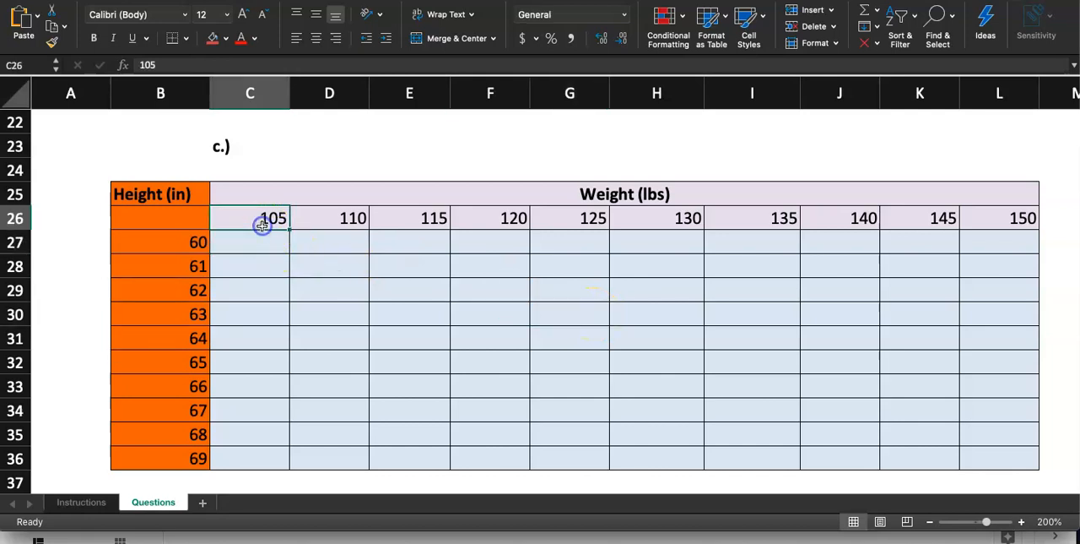
left_click(994, 226)
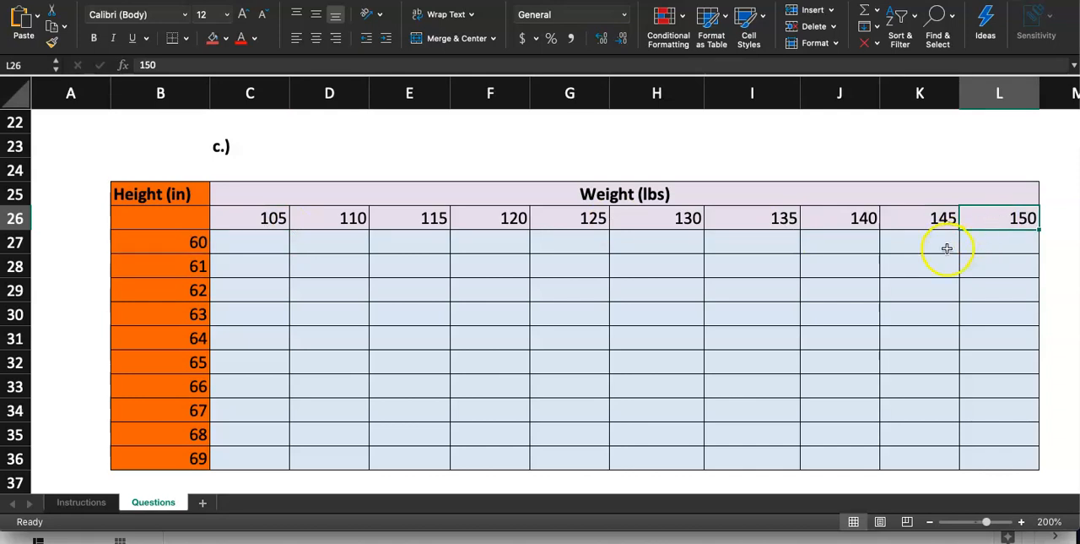
Duplicate the BMI formula picture from the part b instructions.
scroll(864, 296, "down", 2)
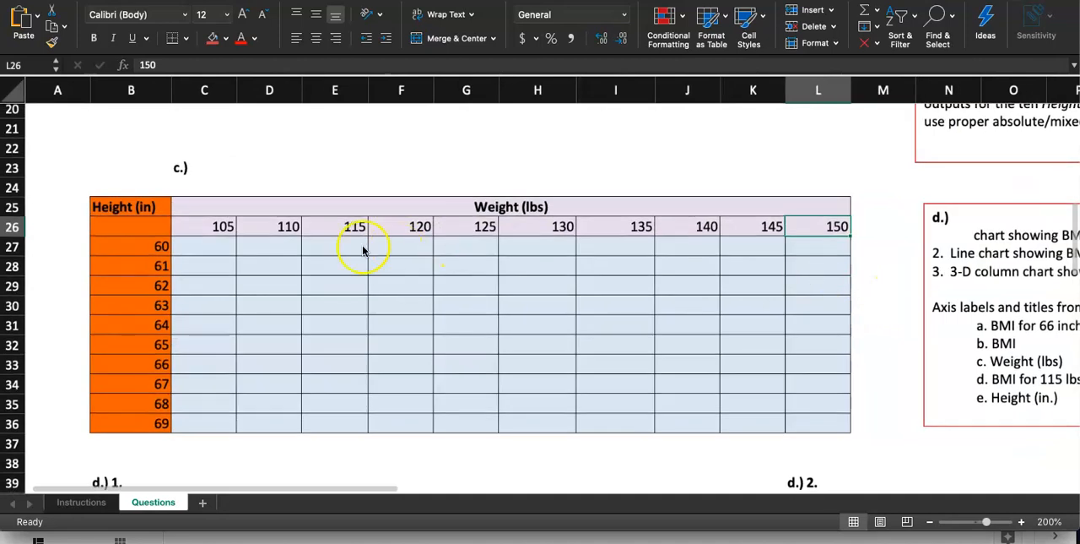
scroll(631, 240, "up", 3)
scroll(631, 240, "up", 6)
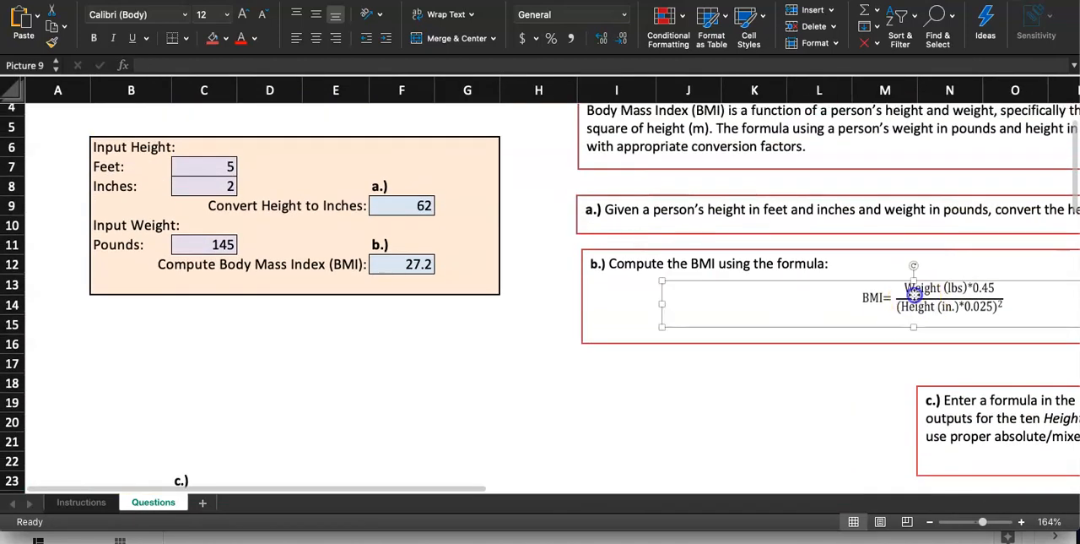
left_click(915, 294)
scroll(633, 342, "down", 8)
key("super+v")
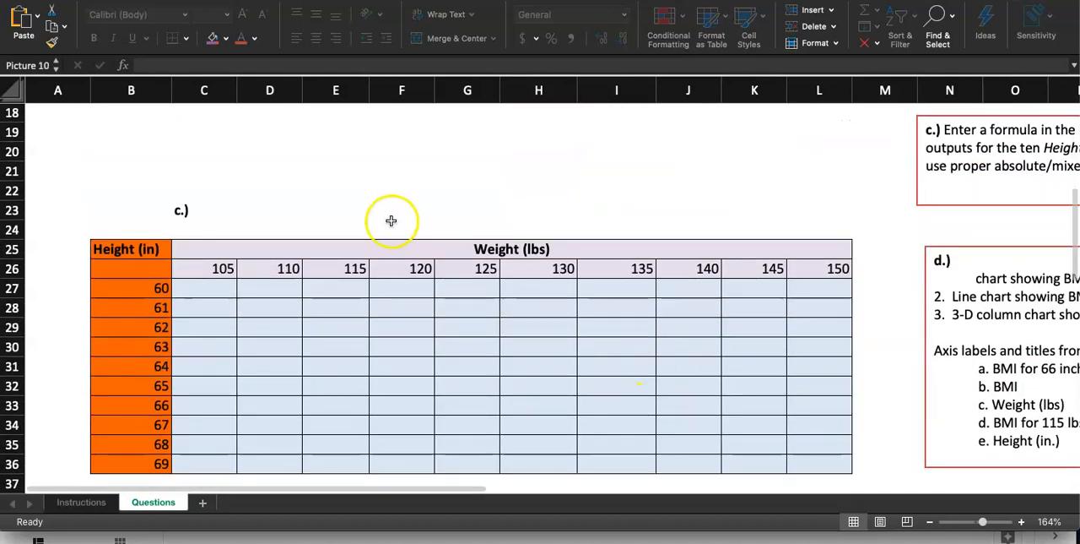
Move the duplicated BMI formula picture above the part c table, over rows 22 and 23.
scroll(479, 205, "up", 7)
left_click_drag(736, 279, 622, 391)
scroll(622, 391, "down", 6)
left_click_drag(678, 213, 367, 254)
scroll(174, 330, "down", 3)
scroll(173, 330, "up", 3)
scroll(173, 330, "up", 1)
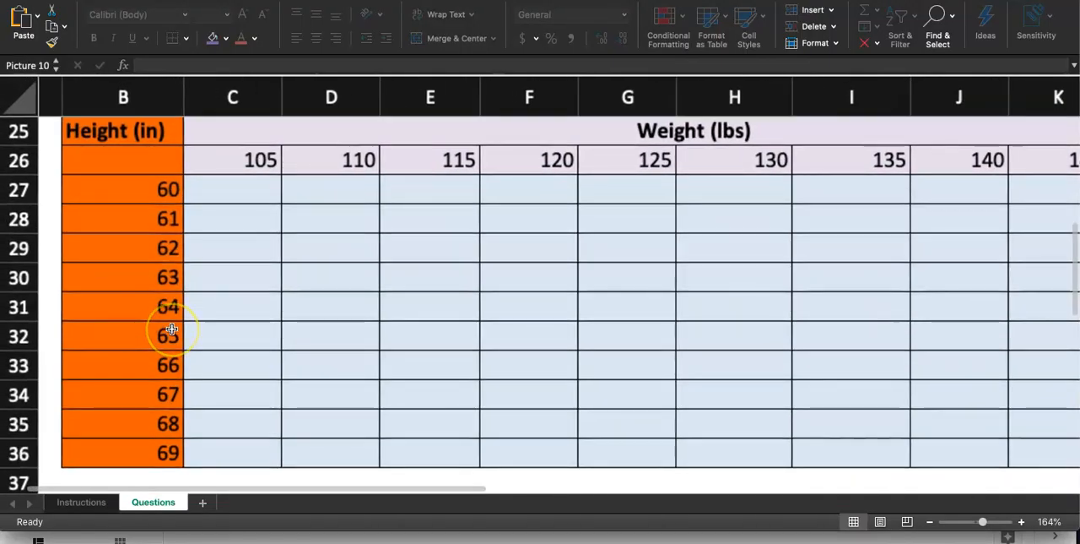
Enter the BMI formula =(C26*0.45)/(B27*0.025)^2 in C27 of the part c table.
scroll(172, 330, "up", 3)
scroll(173, 329, "left", 2)
left_click(291, 303)
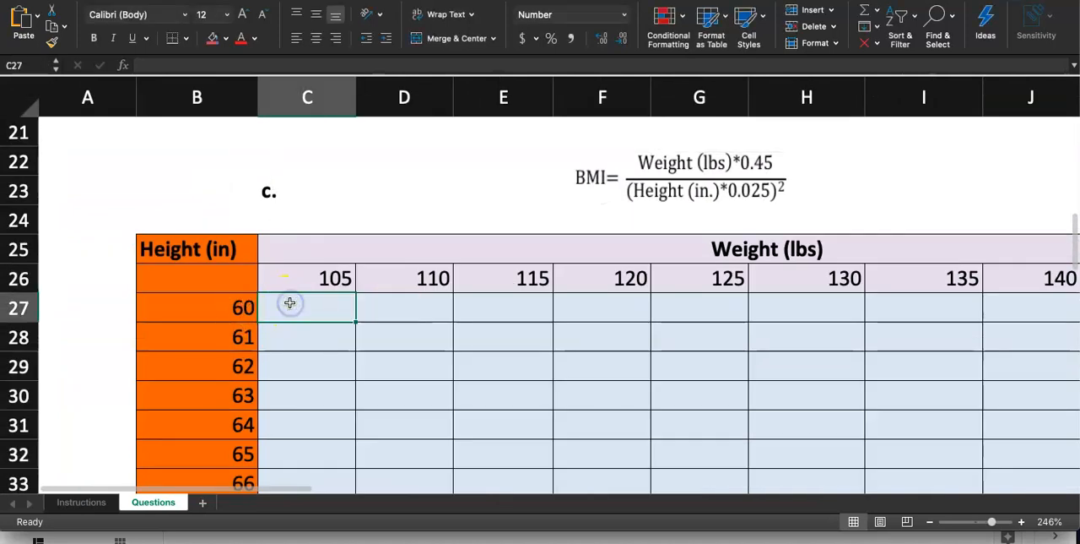
double_click(291, 304)
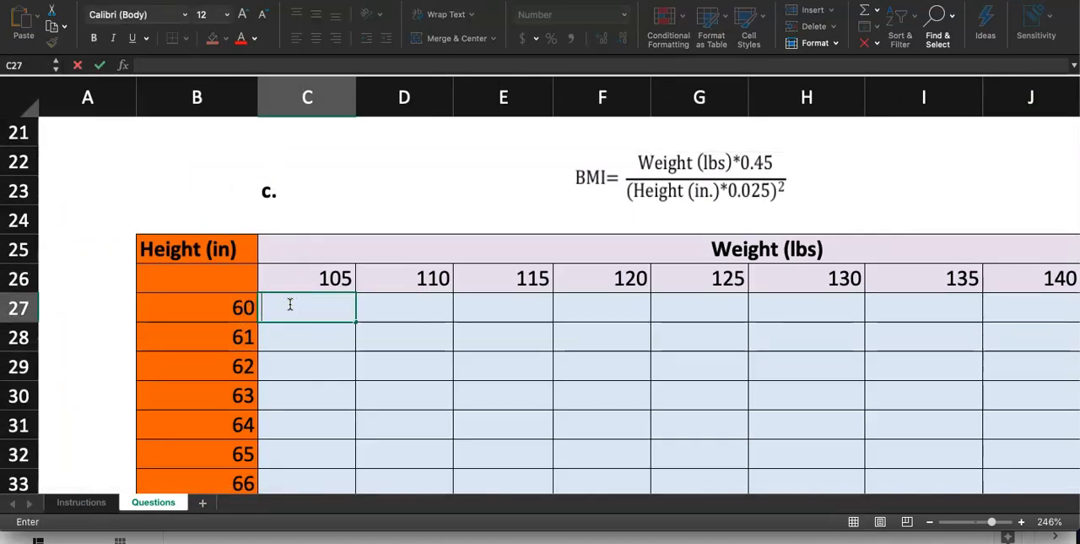
type("=")
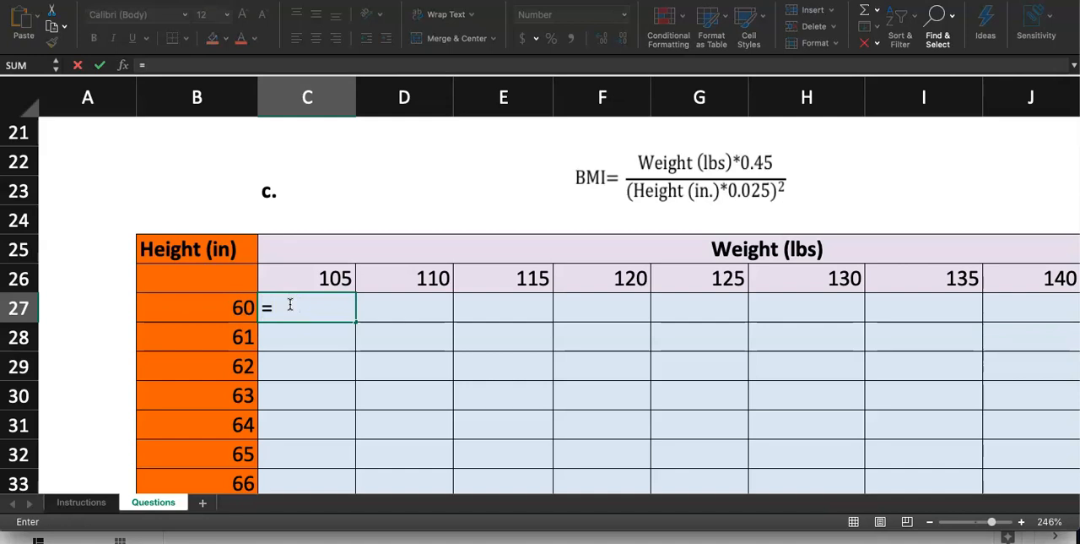
type("(")
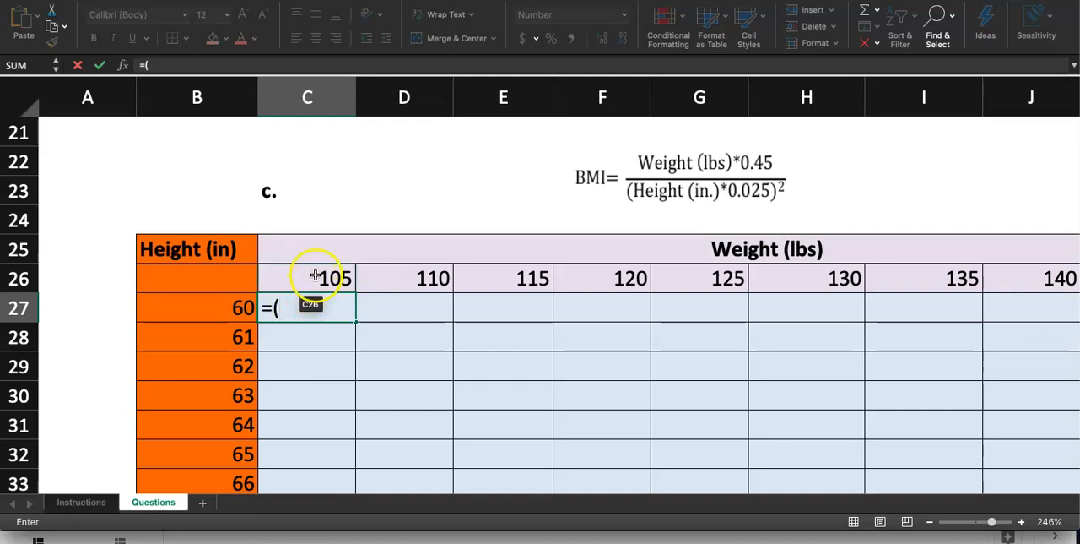
left_click(315, 275)
type("*")
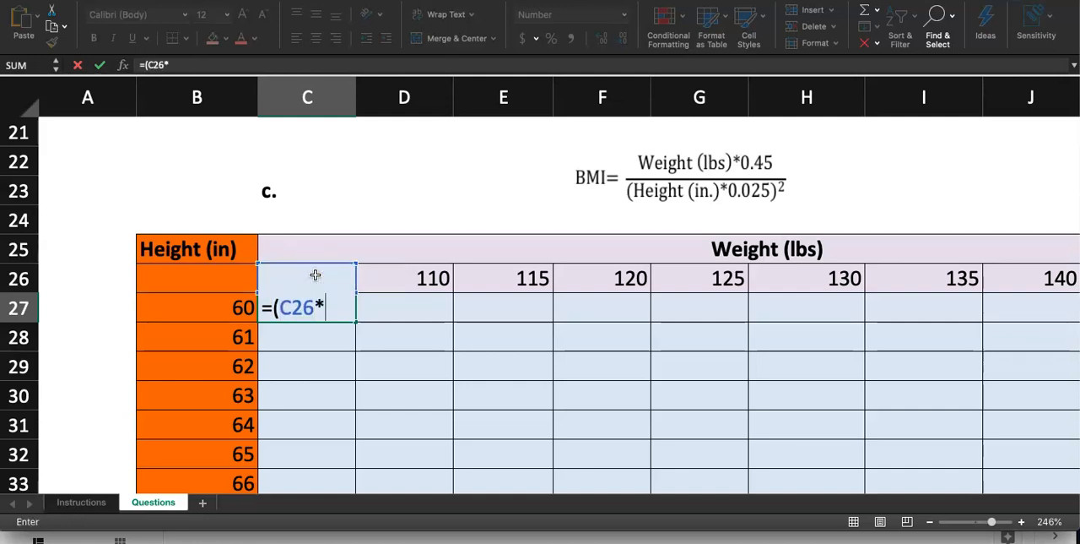
type("0.45)")
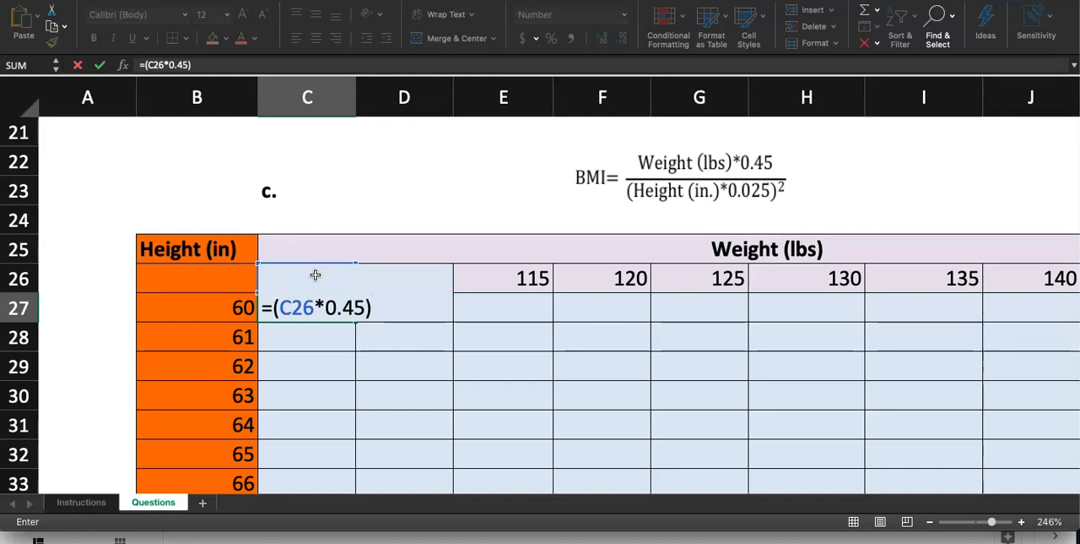
type("/(")
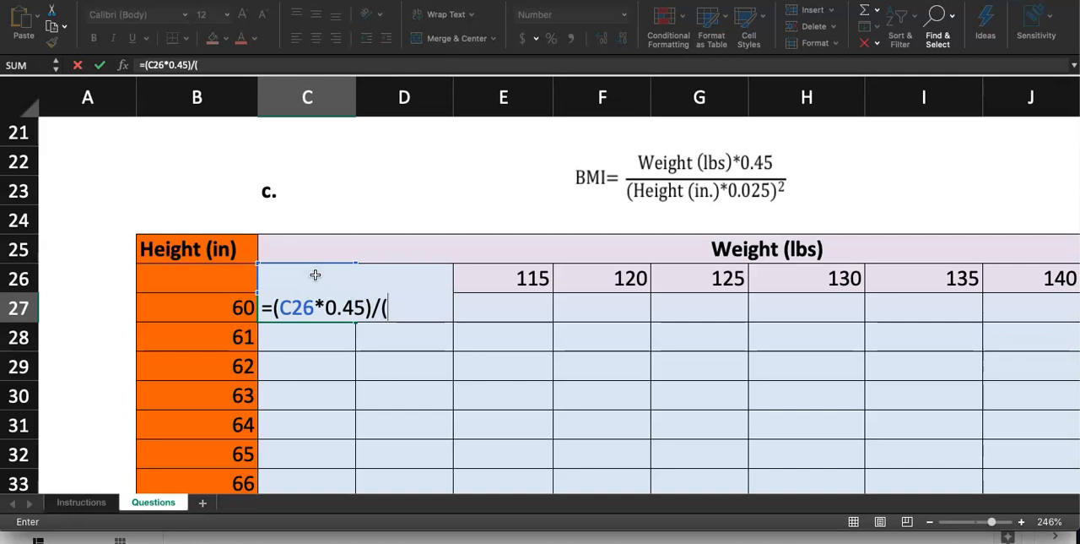
left_click(234, 308)
type("*0.025")
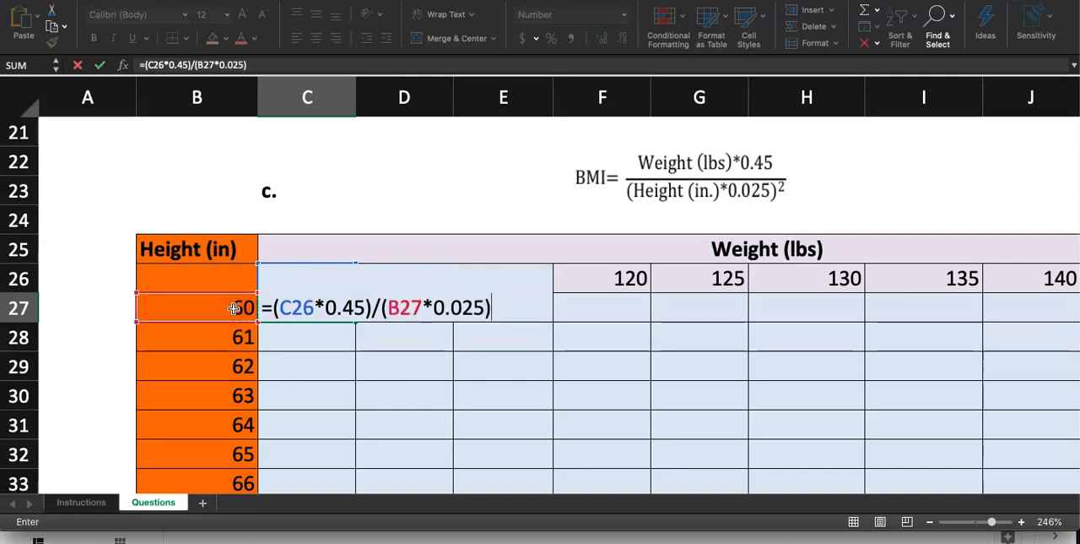
type(")^2")
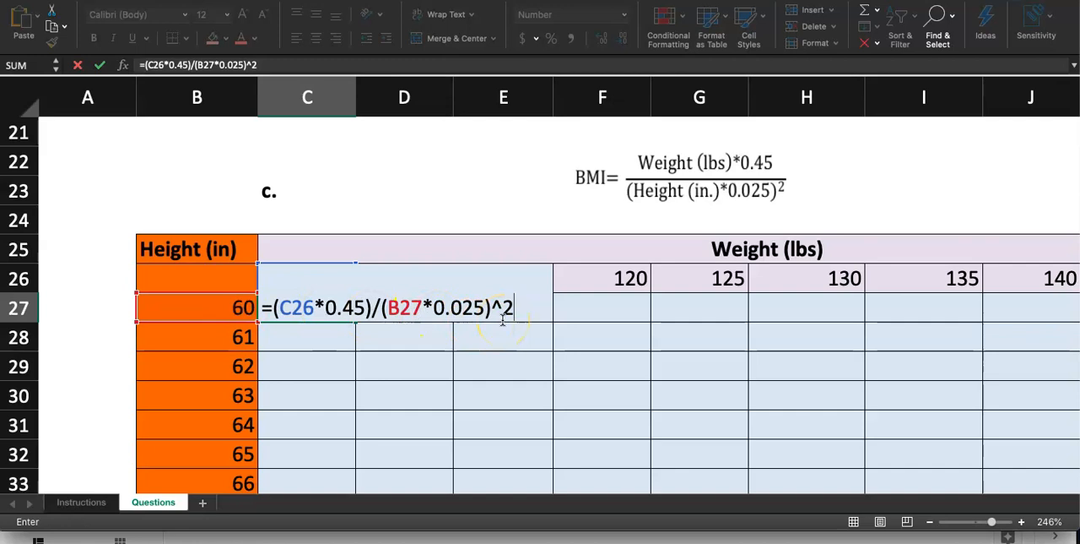
key("Return")
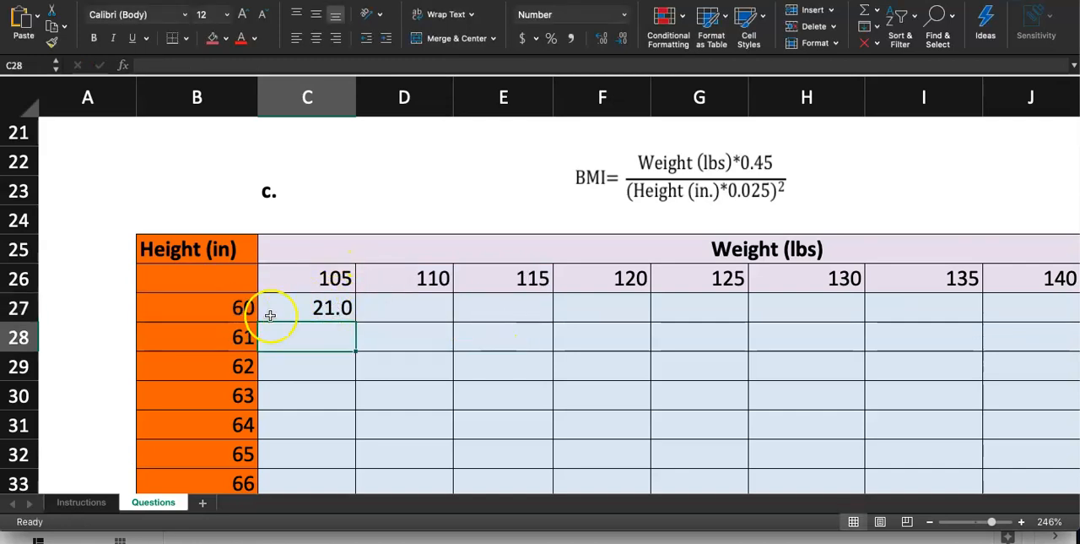
Delete the copied BMI formula picture above the part c table.
left_click(321, 307)
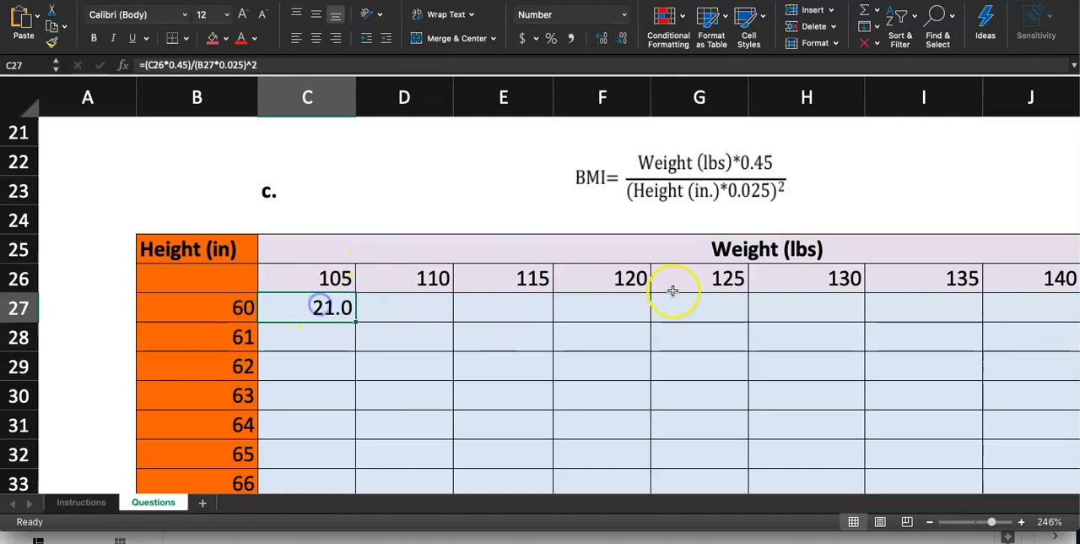
left_click(730, 203)
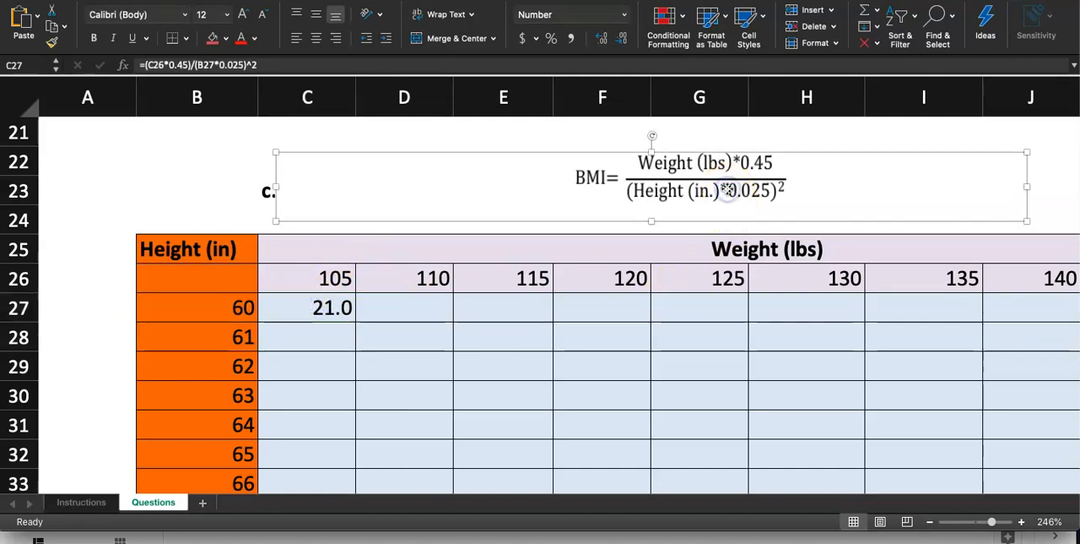
key("Delete")
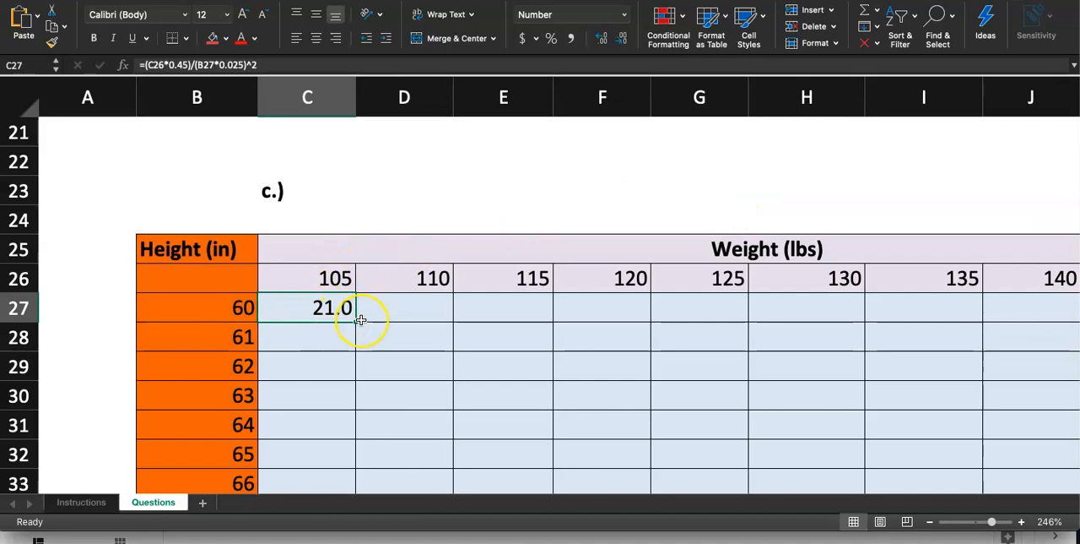
Try filling the C27 formula down to C36 and then across to column L.
scroll(548, 316, "down", 3)
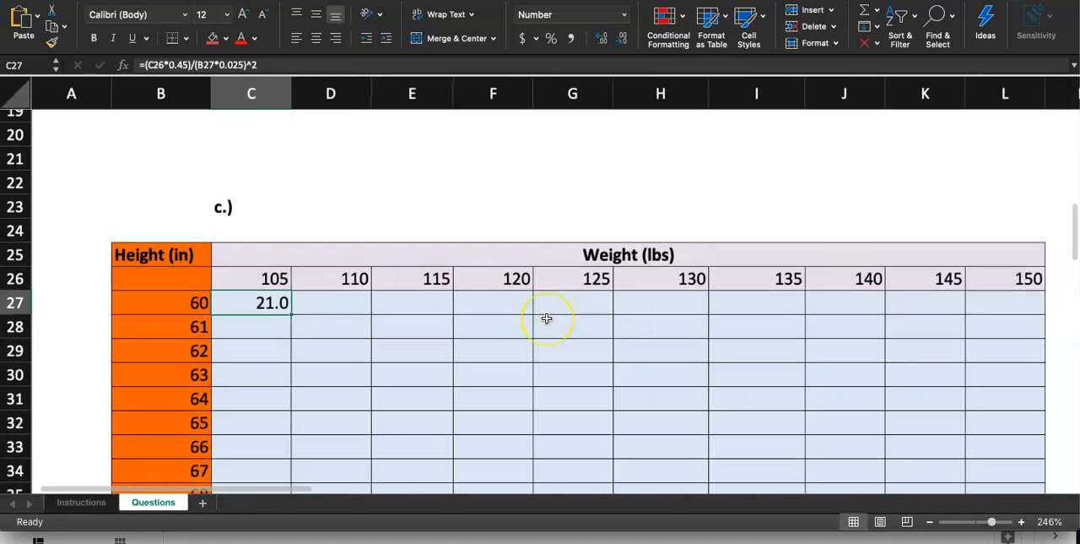
scroll(547, 319, "down", 3)
left_click(272, 218)
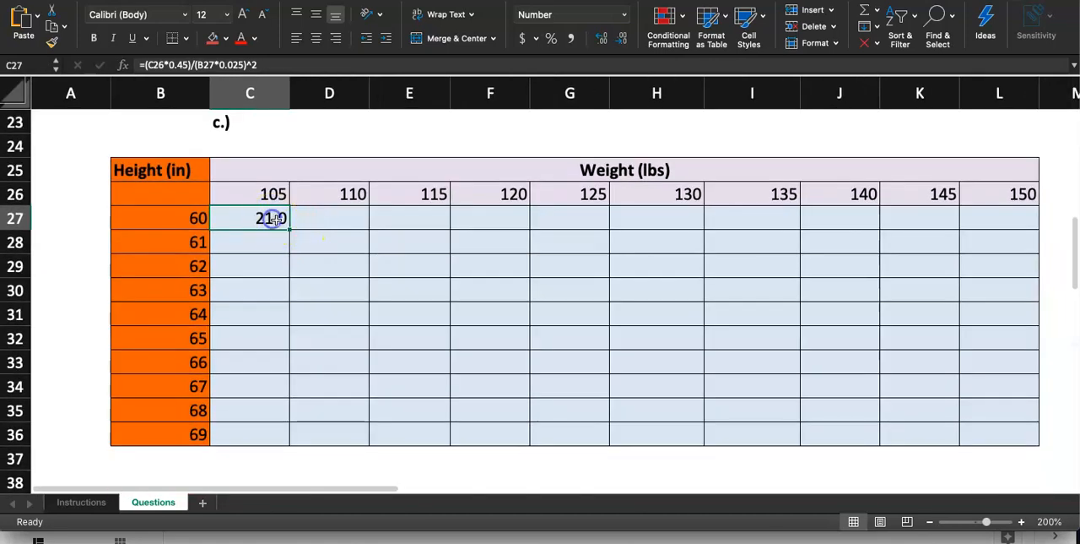
left_click_drag(287, 226, 281, 436)
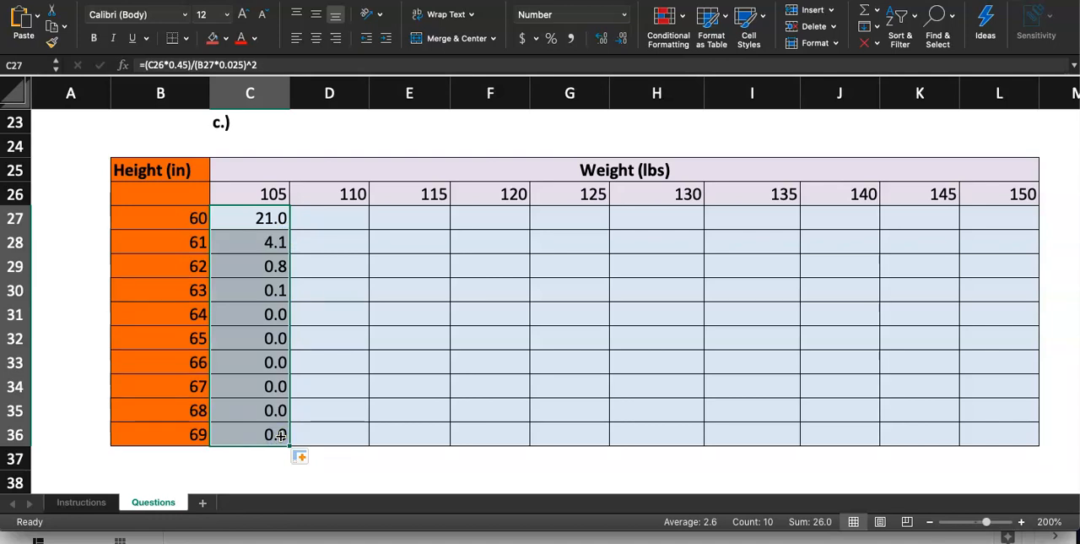
left_click_drag(290, 445, 1000, 426)
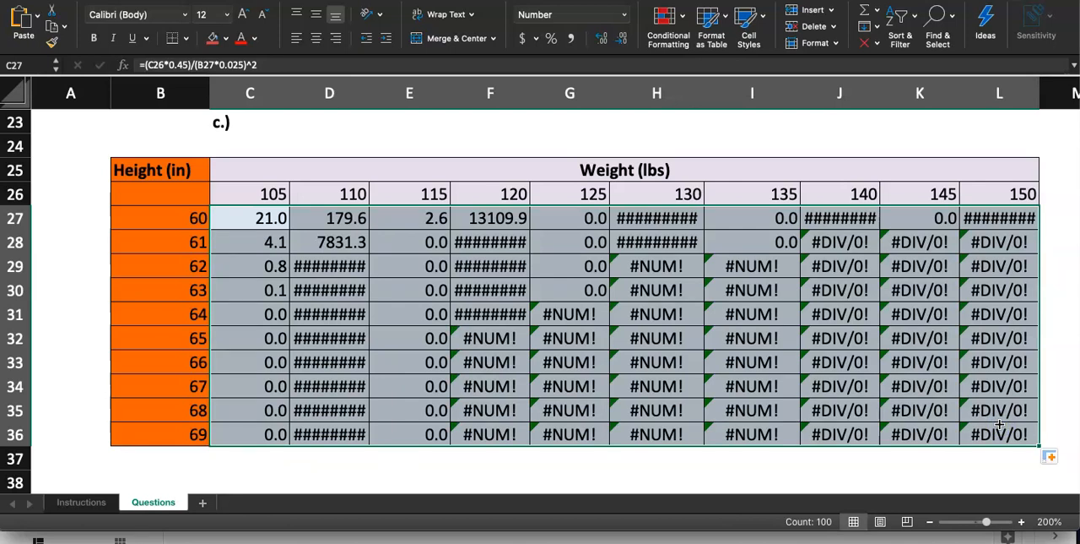
Inspect the cell references in the filled formula in J34, leaving the formula as it is.
left_click(803, 458)
left_click(822, 386)
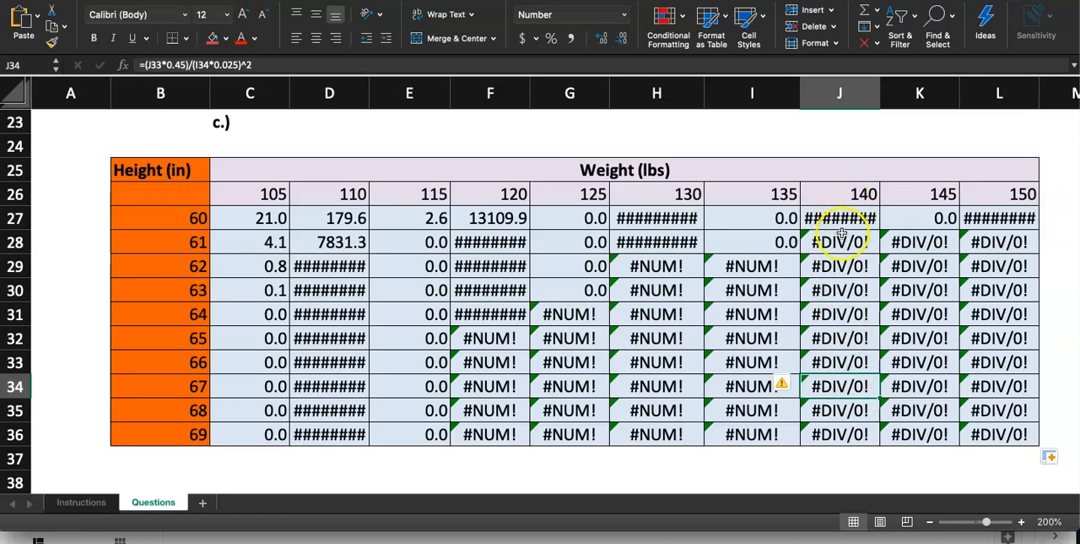
double_click(840, 386)
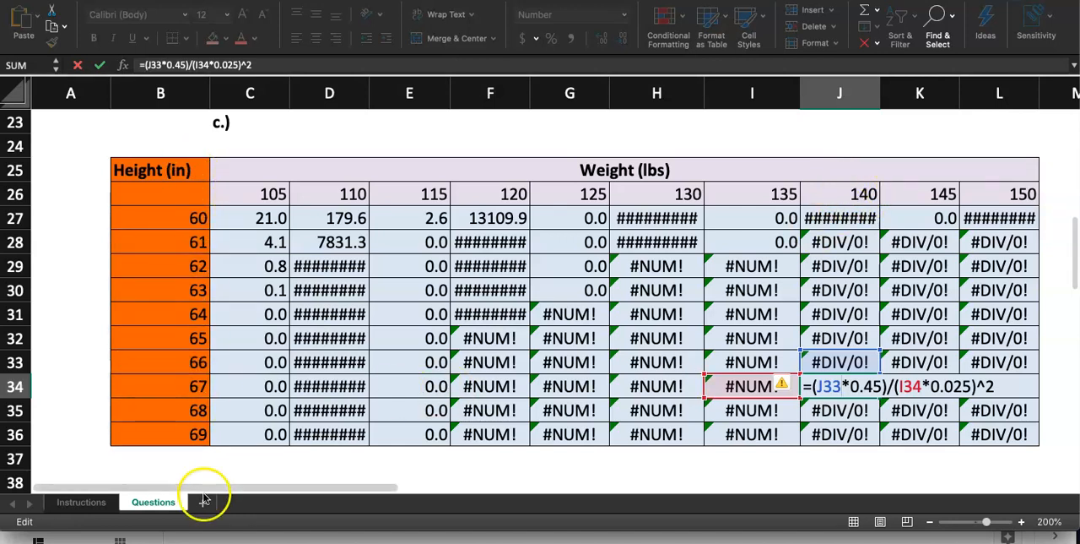
key("Escape")
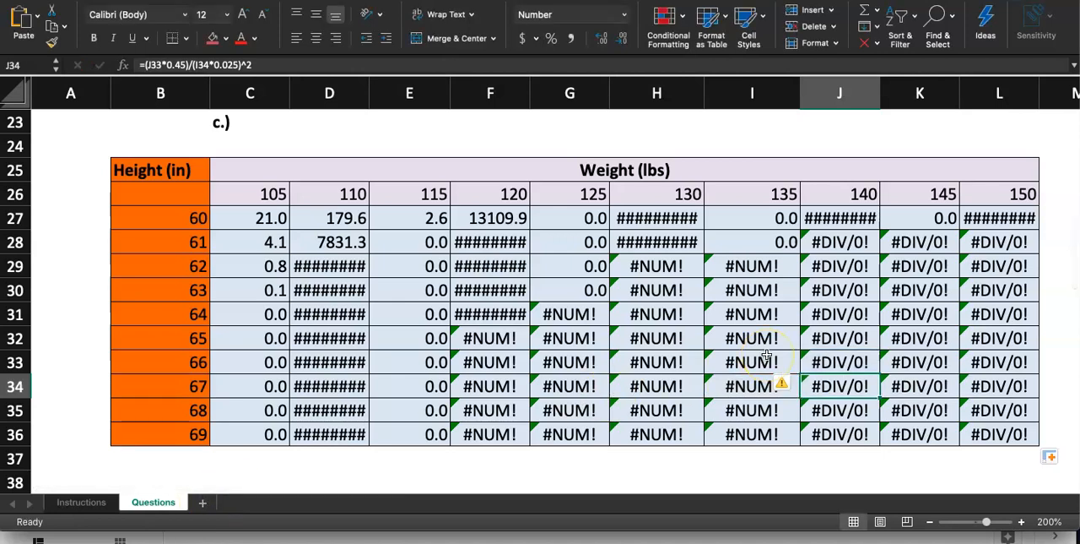
Undo both fills and copy the C27 formula down through C36 again.
key("super+z")
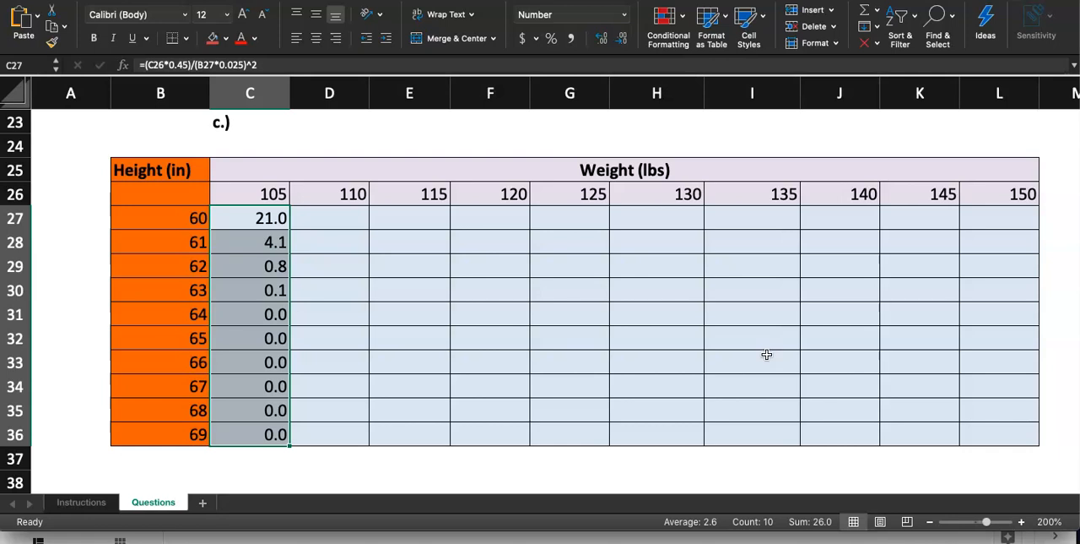
key("super+z")
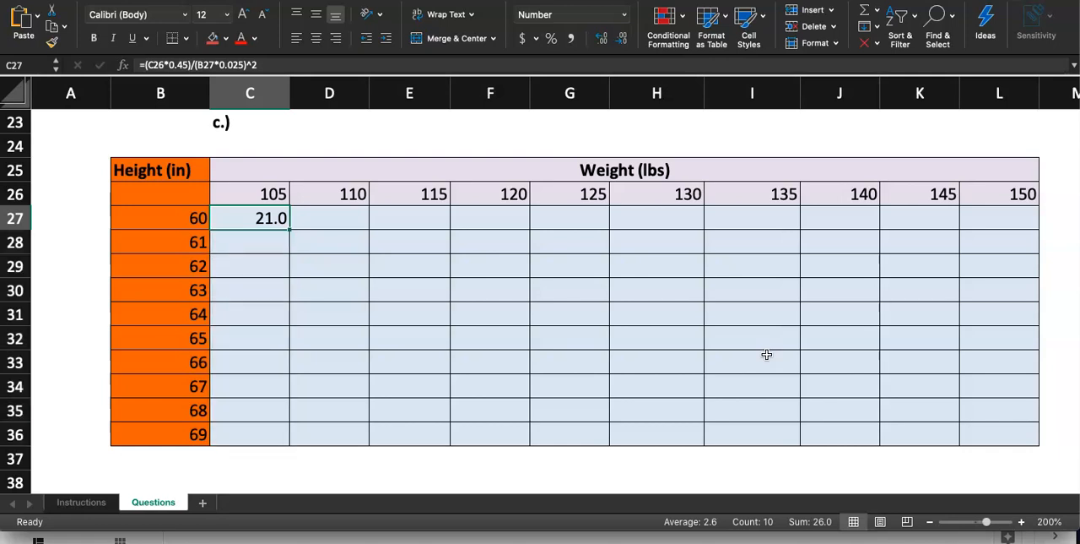
left_click_drag(288, 229, 280, 434)
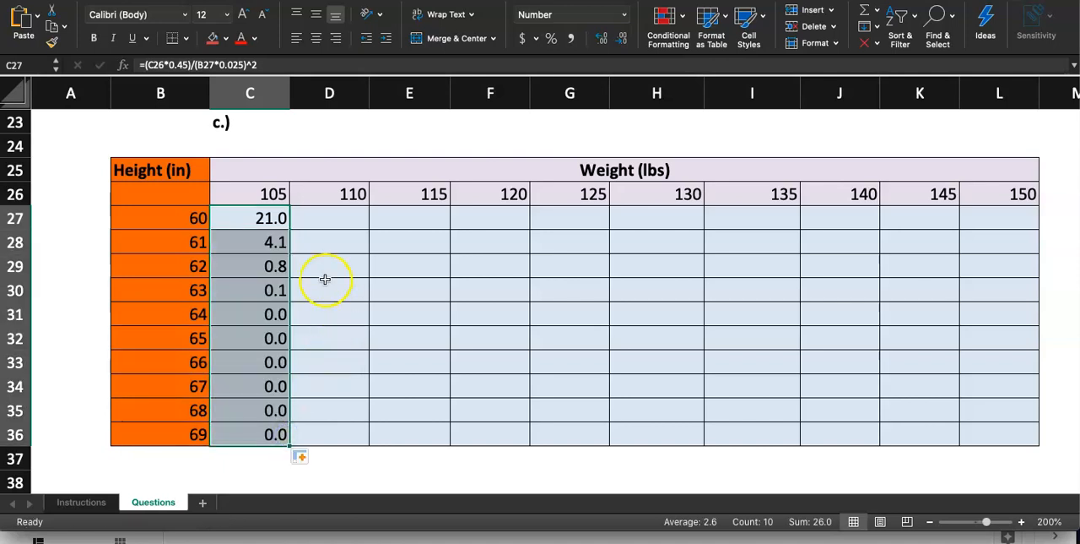
Go over the C27 formula cell and its height and weight inputs in B27 and C26.
scroll(326, 285, "up", 5)
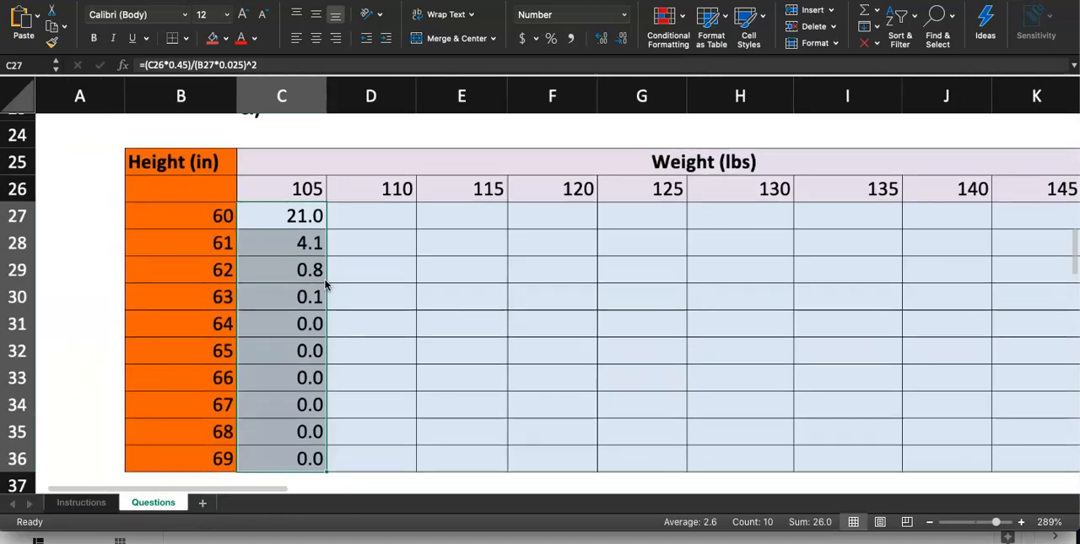
scroll(374, 270, "down", 4)
left_click(364, 261)
left_click(296, 234)
left_click(215, 236)
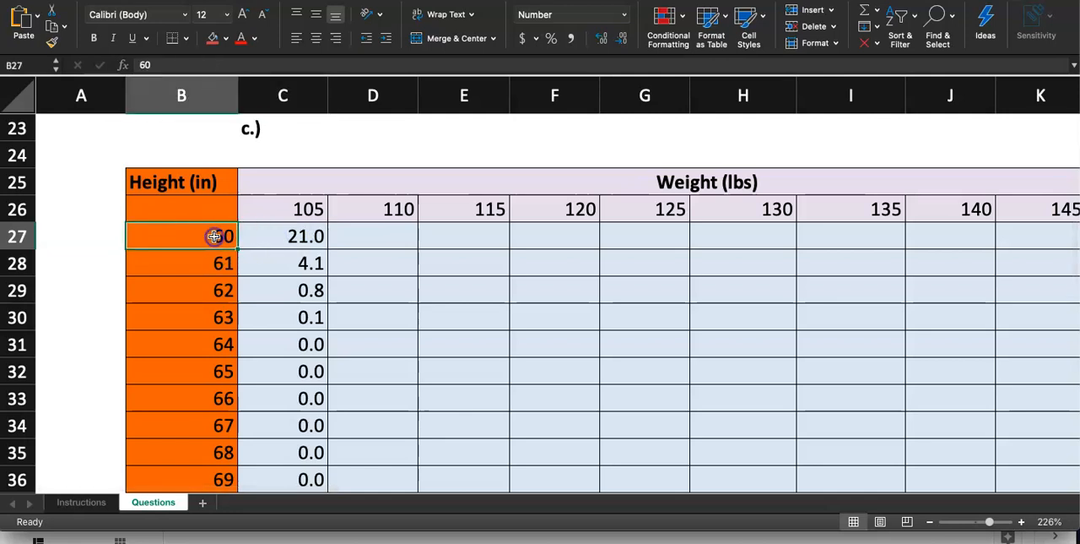
left_click(280, 208)
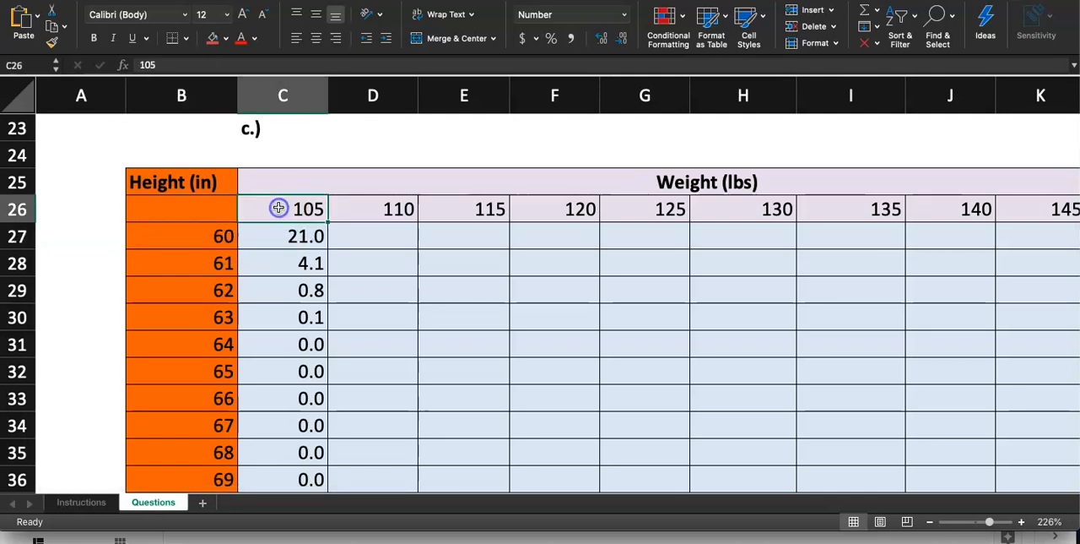
left_click(285, 239)
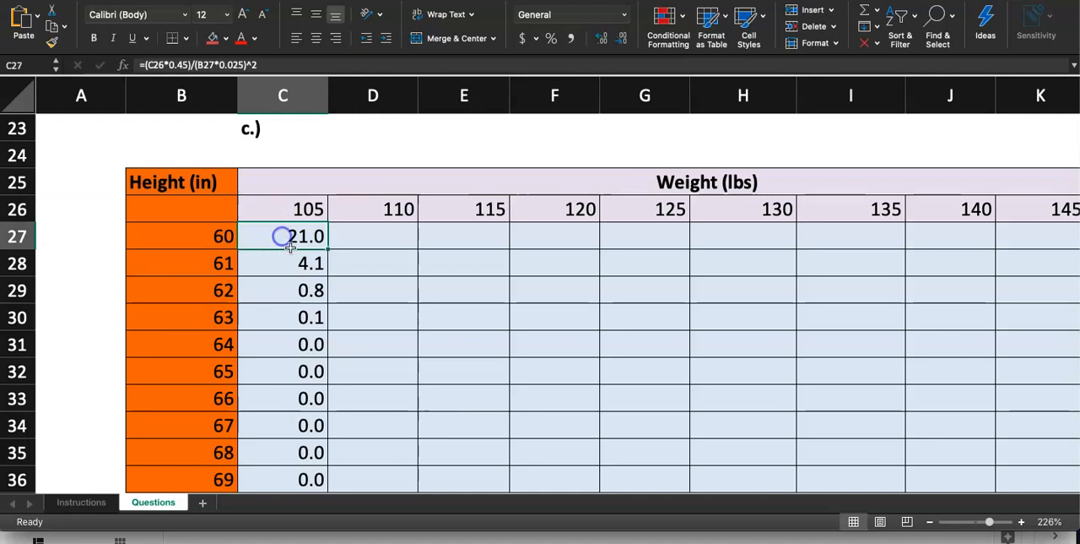
Examine the copied formula in C30, highlighting its weight reference C29, and leave it unedited.
double_click(312, 316)
left_click(247, 317)
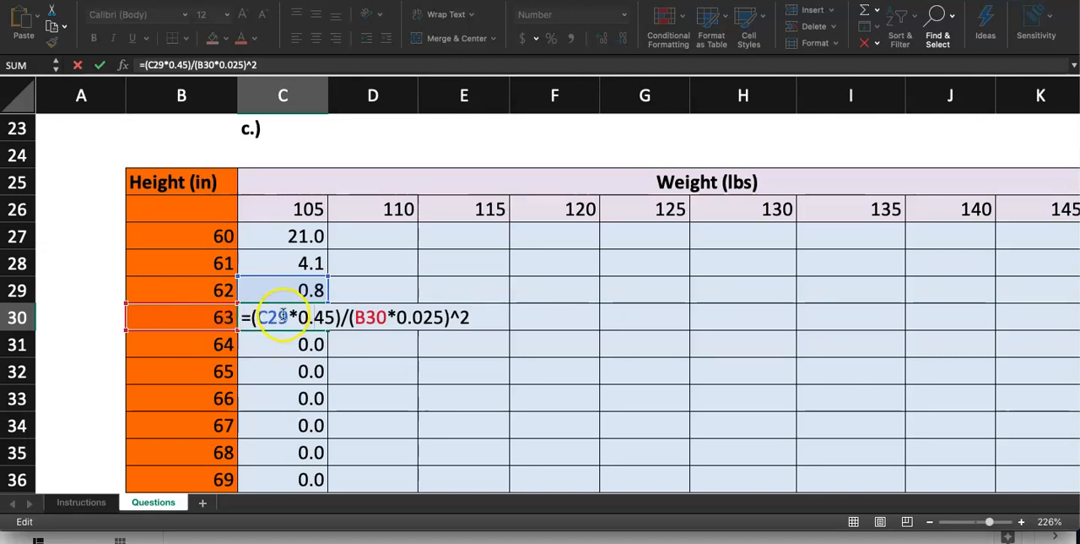
left_click_drag(286, 314, 259, 317)
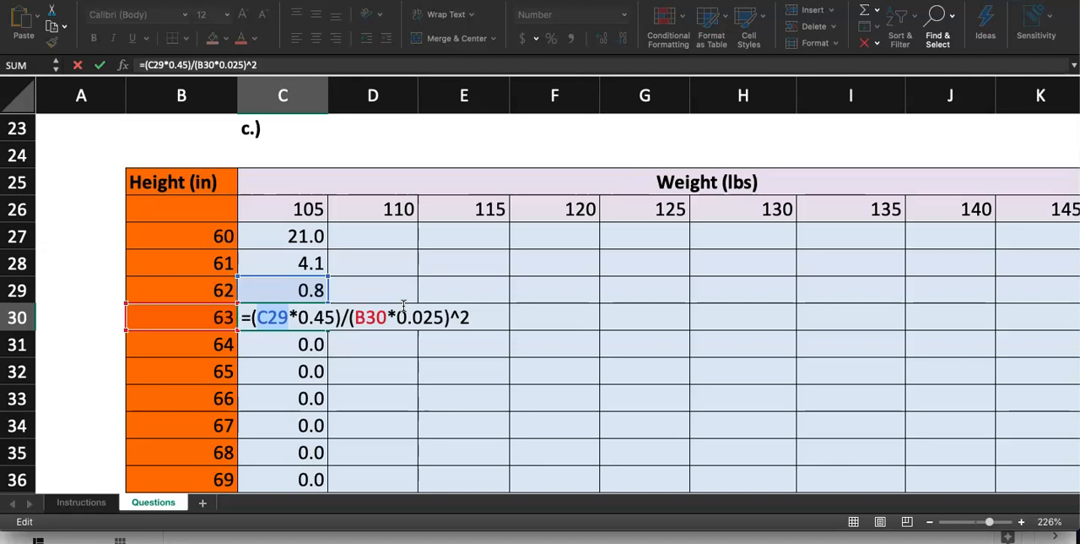
key("Escape")
scroll(403, 307, "up", 3)
scroll(397, 366, "down", 4)
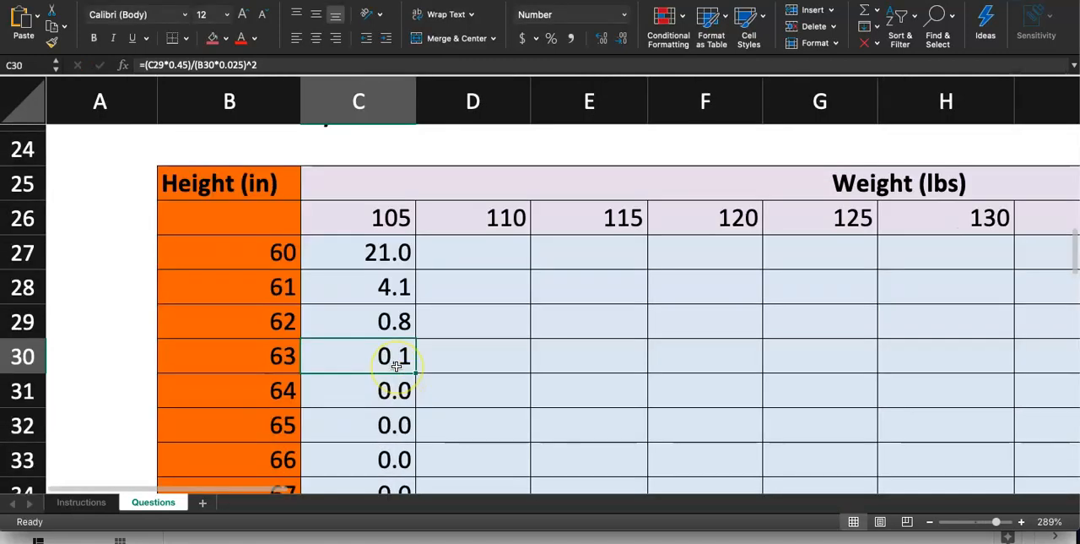
scroll(397, 366, "down", 1)
scroll(397, 364, "down", 3)
scroll(438, 281, "up", 4)
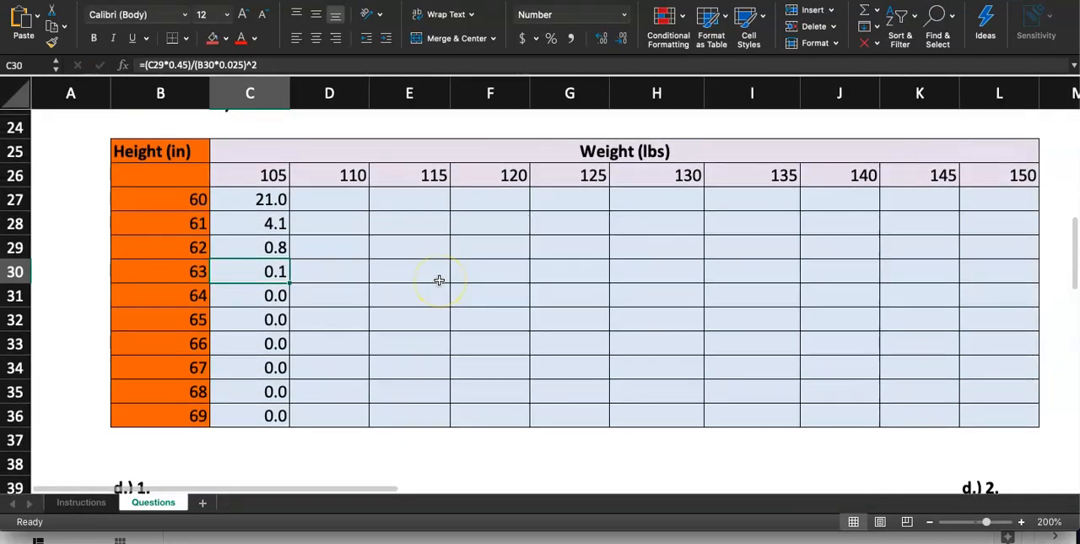
Undo the fill below C27 and open the C27 formula to examine its cell references.
key("super+z")
double_click(265, 200)
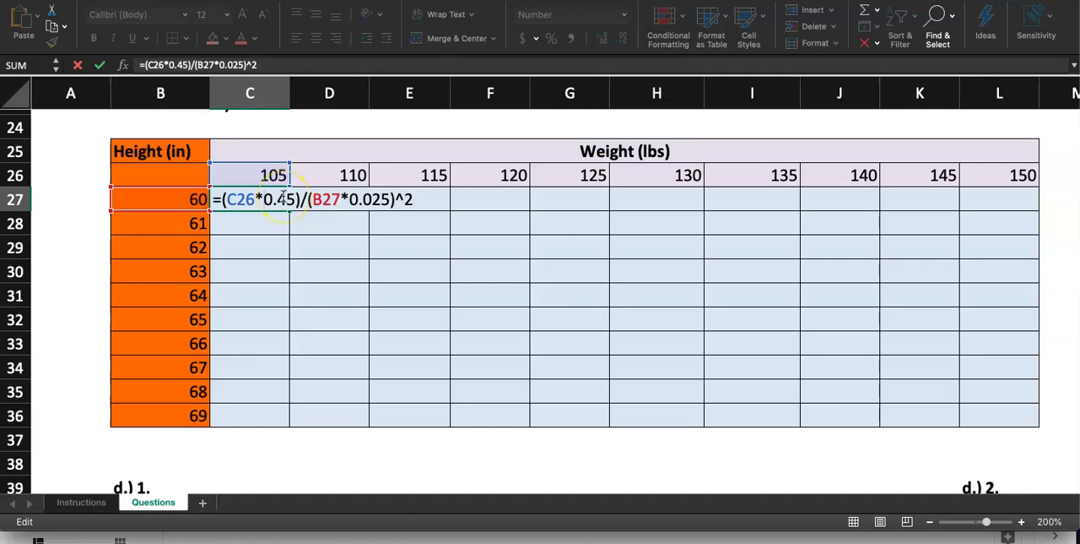
scroll(311, 234, "up", 5)
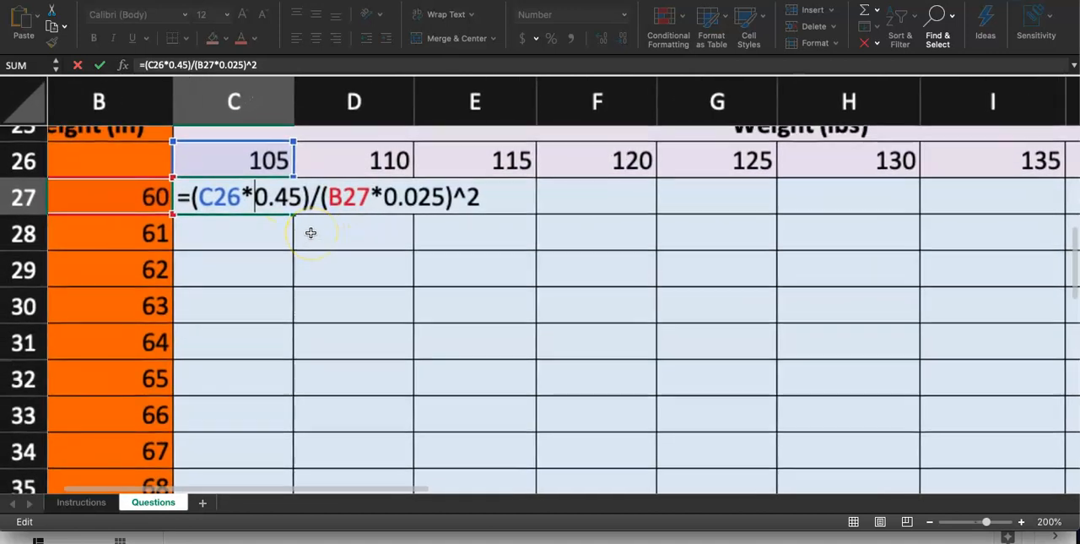
scroll(311, 233, "up", 3)
scroll(311, 233, "left", 2)
scroll(310, 233, "up", 5)
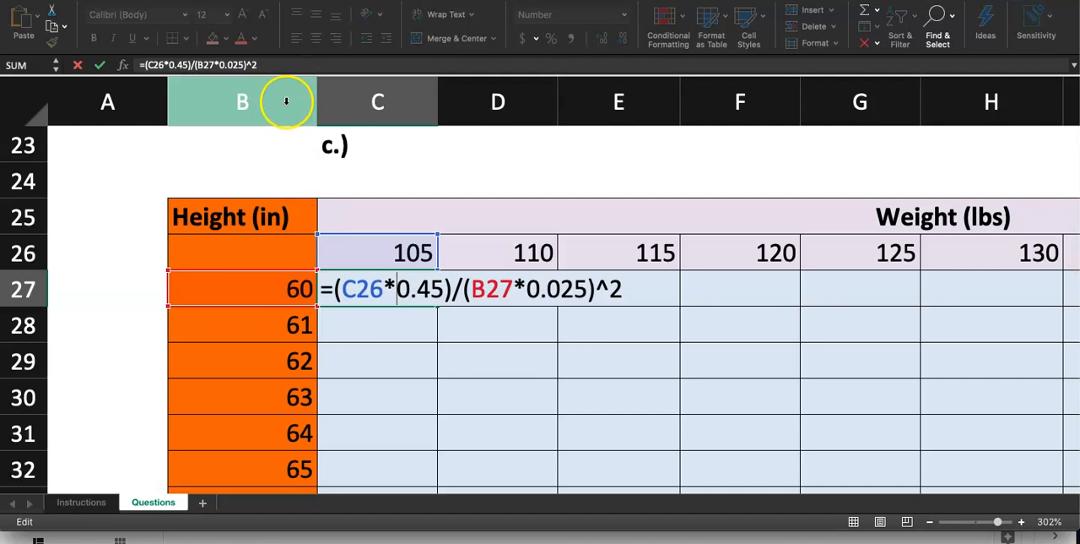
type("A:Z")
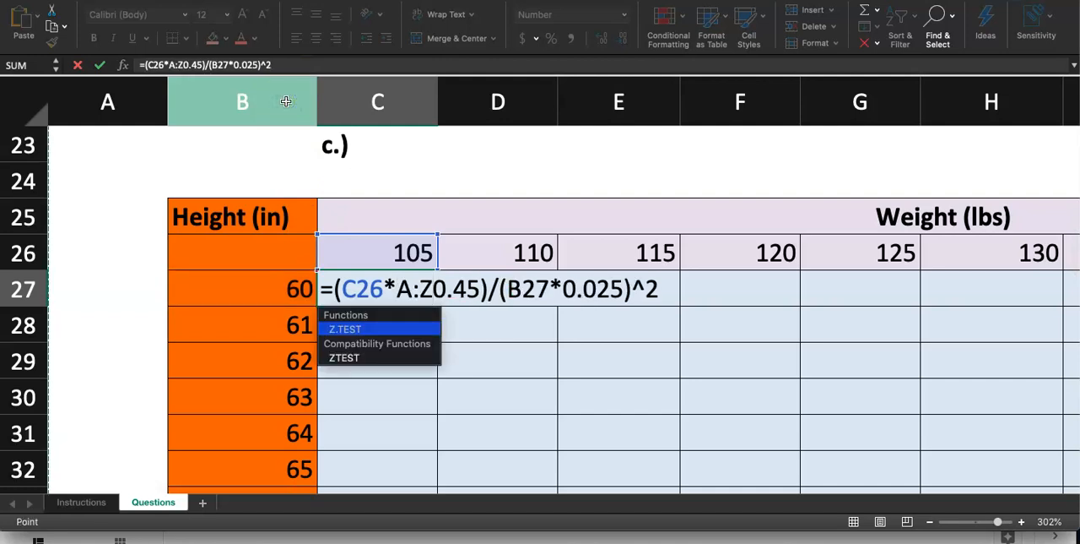
left_click(400, 339)
key("Escape")
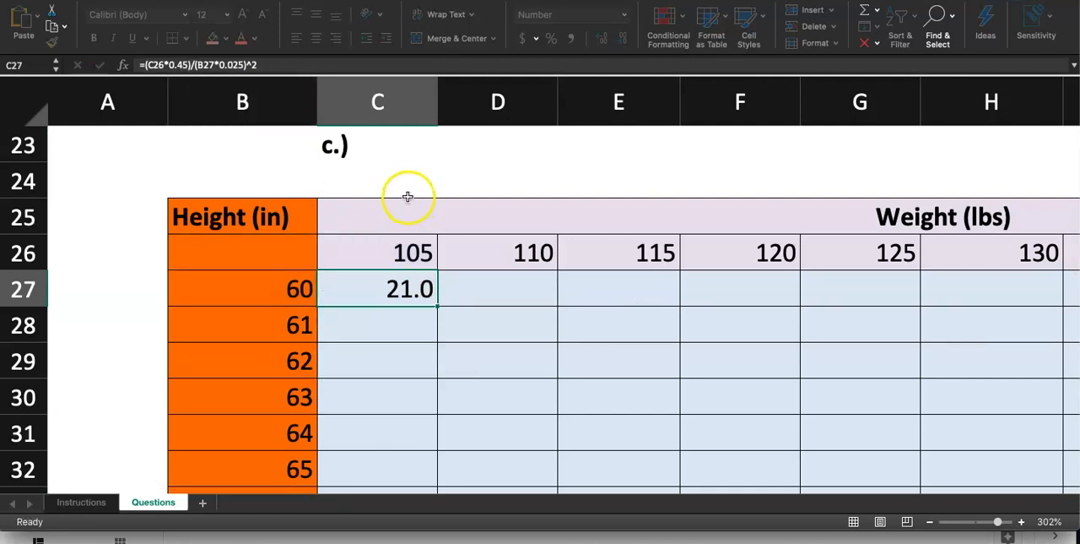
Highlight columns B, C, D and E in turn to compare the height column with the weight columns.
left_click(393, 187)
left_click(283, 105)
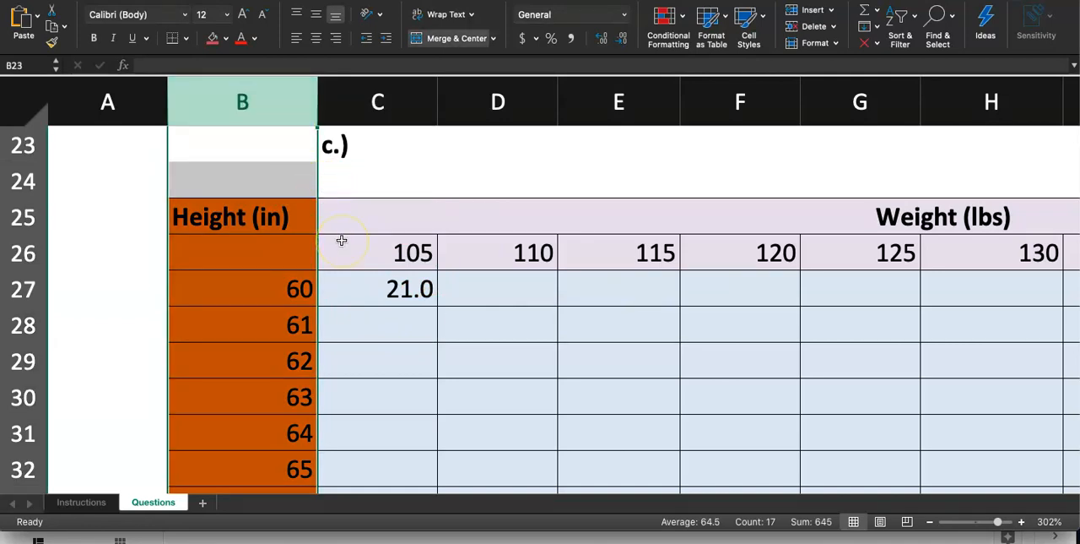
left_click(276, 106)
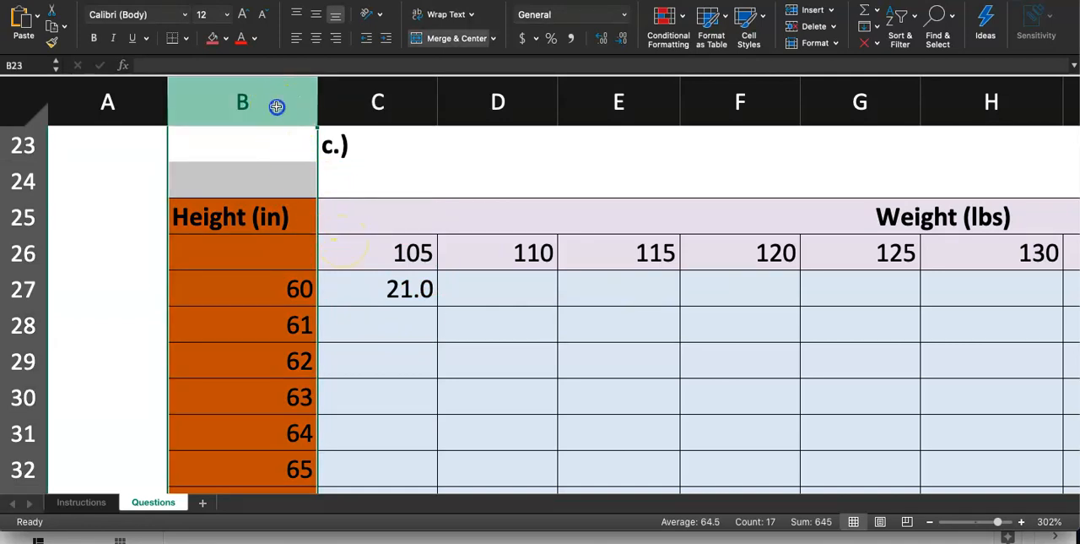
left_click(410, 93)
left_click(520, 107)
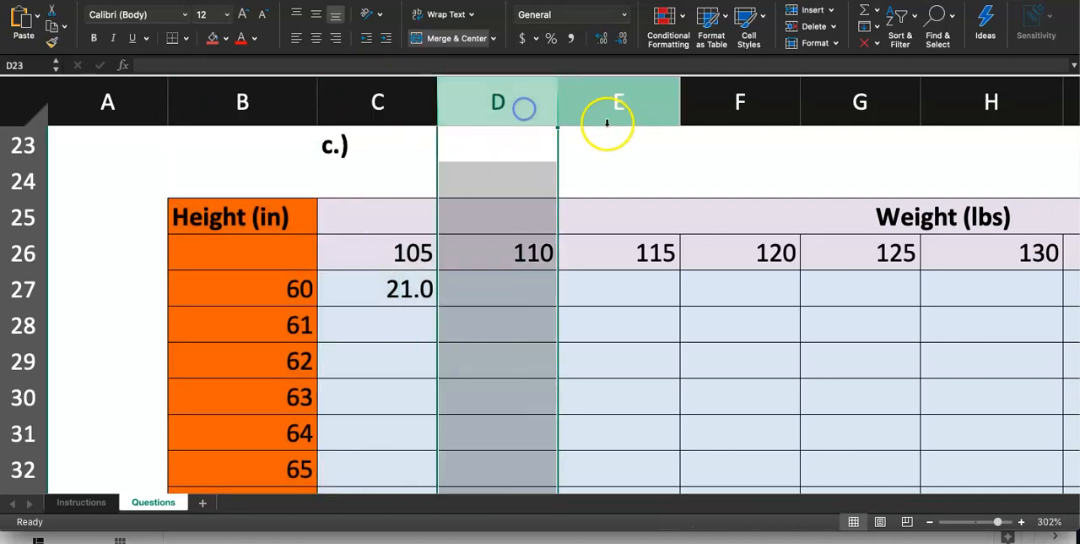
left_click(615, 110)
left_click(296, 98)
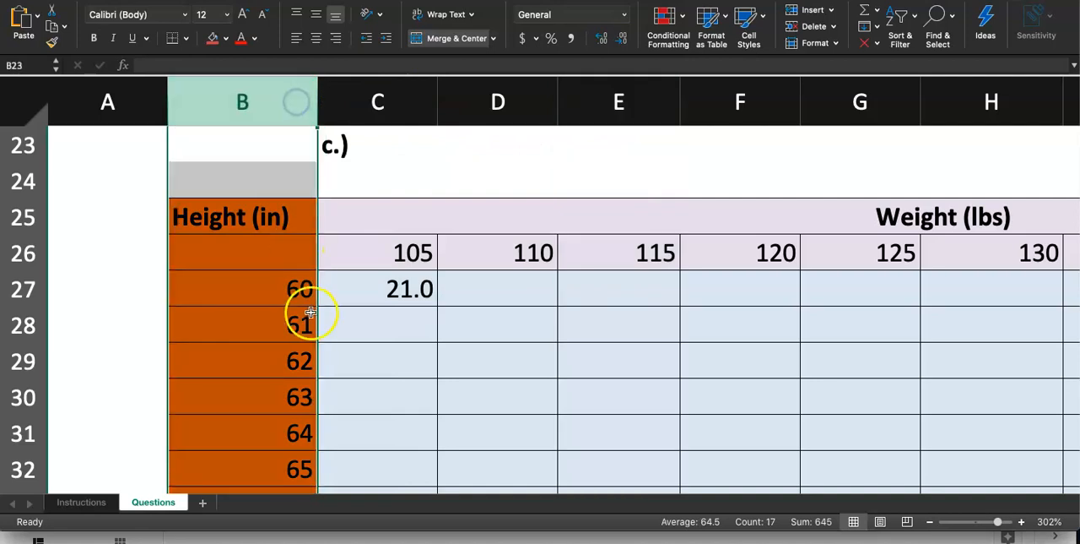
Go over the height values down column B, from B27 through B29.
scroll(306, 285, "down", 1)
scroll(307, 285, "down", 1)
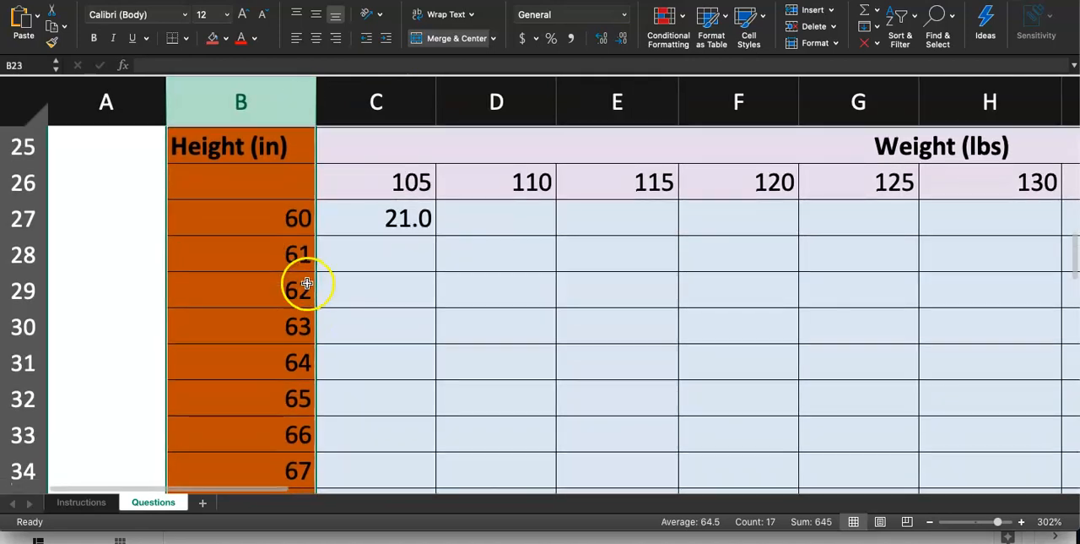
left_click(289, 221)
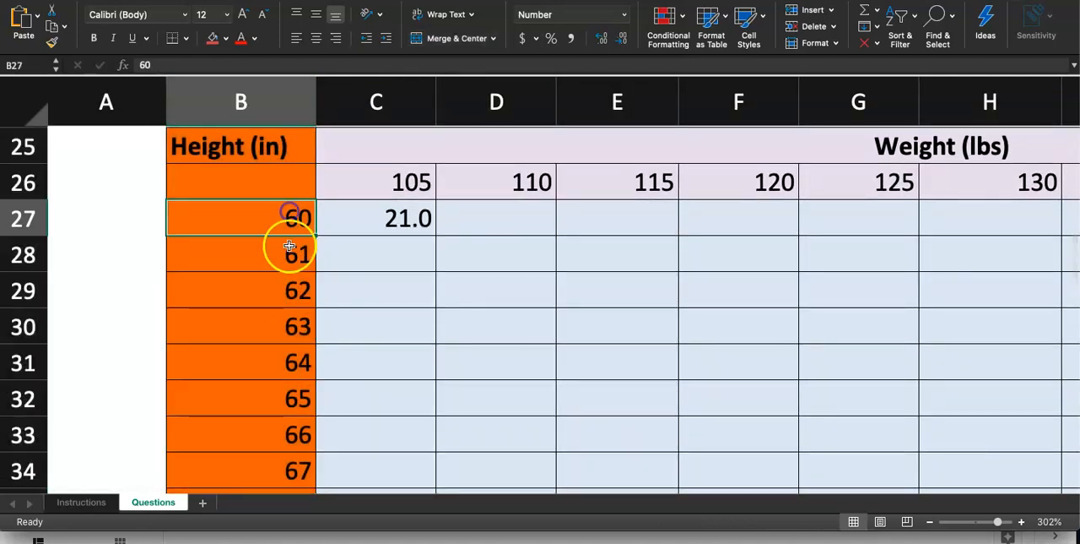
left_click(289, 254)
left_click(288, 291)
scroll(301, 229, "up", 3)
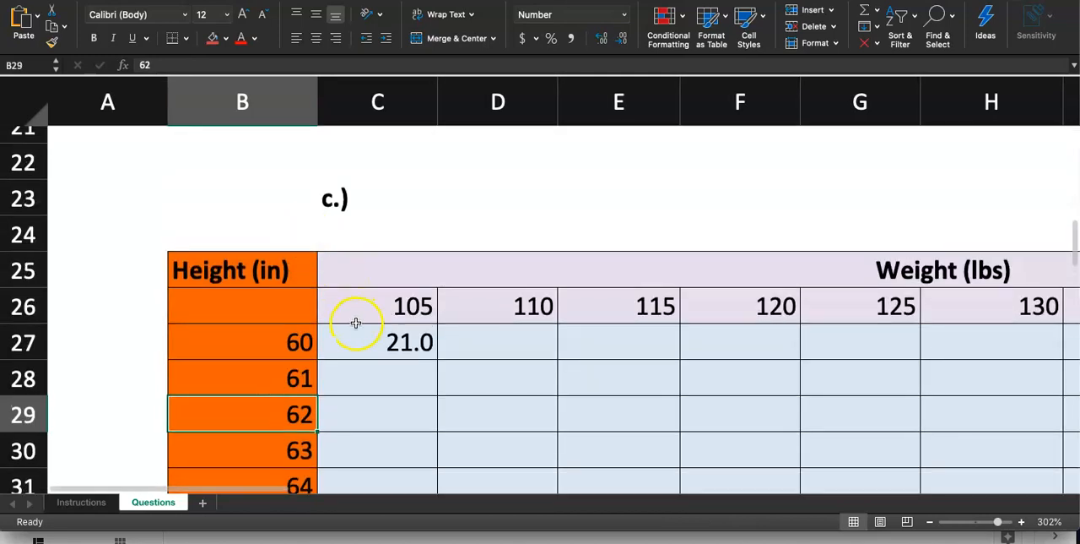
Lock the height reference's column in the C27 formula so it reads =(C26*0.45)/($B27*0.025)^2.
left_click(357, 348)
double_click(358, 348)
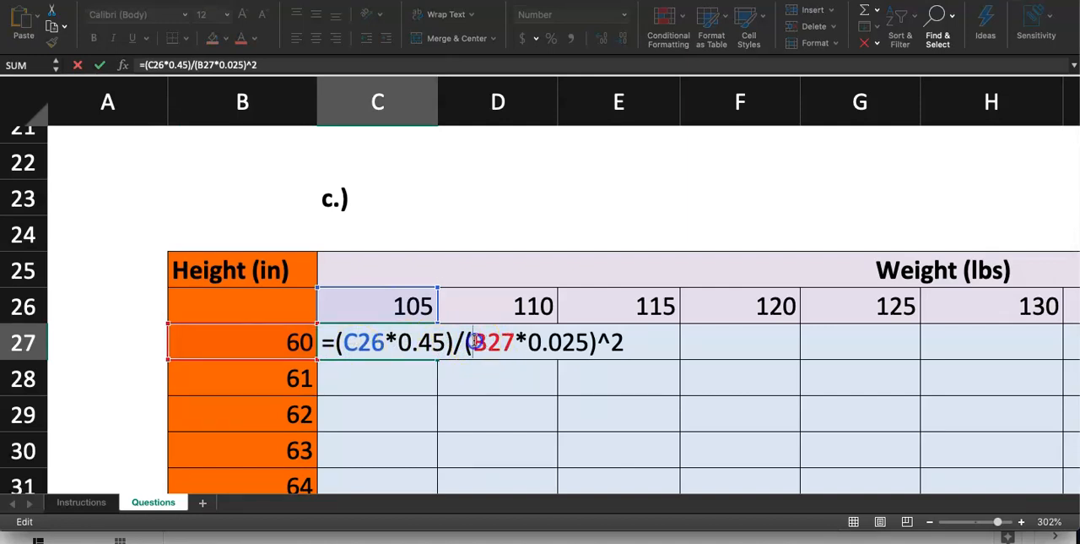
type("$")
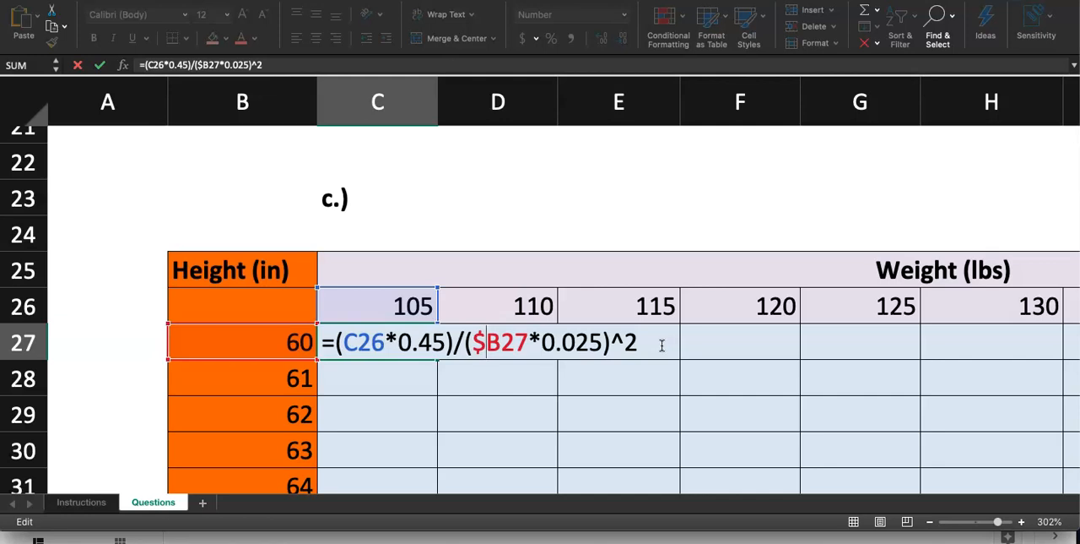
key("Return")
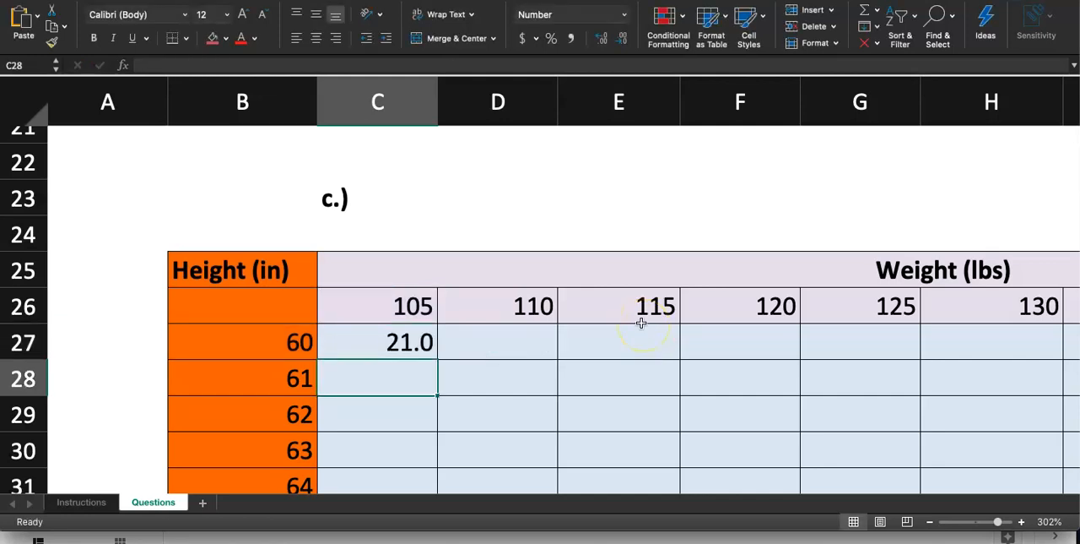
Highlight row 26 and compare it with rows 27, 28 and 29 to see where the weights are stored.
left_click(32, 304)
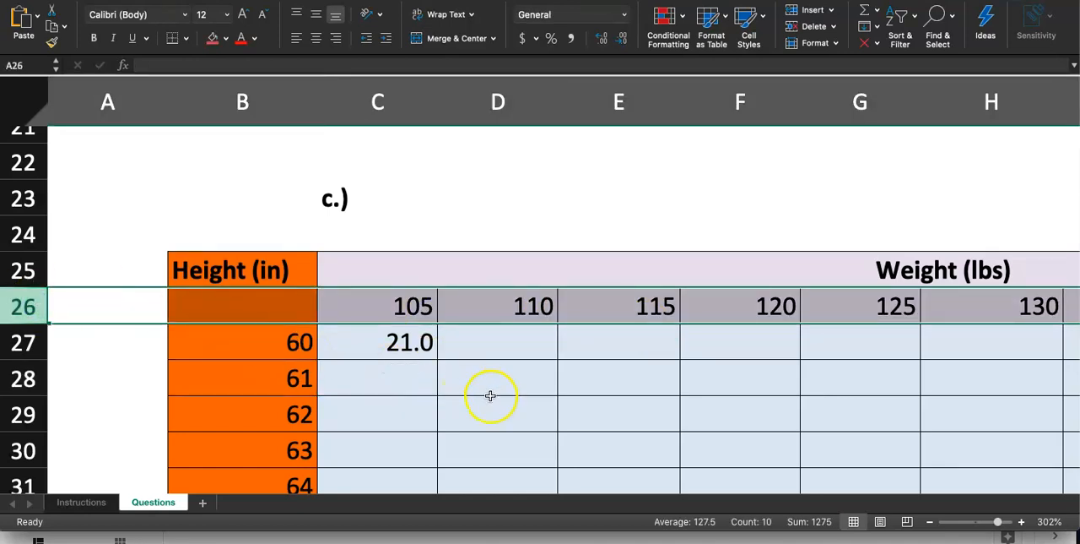
scroll(490, 396, "down", 3)
scroll(560, 351, "down", 3)
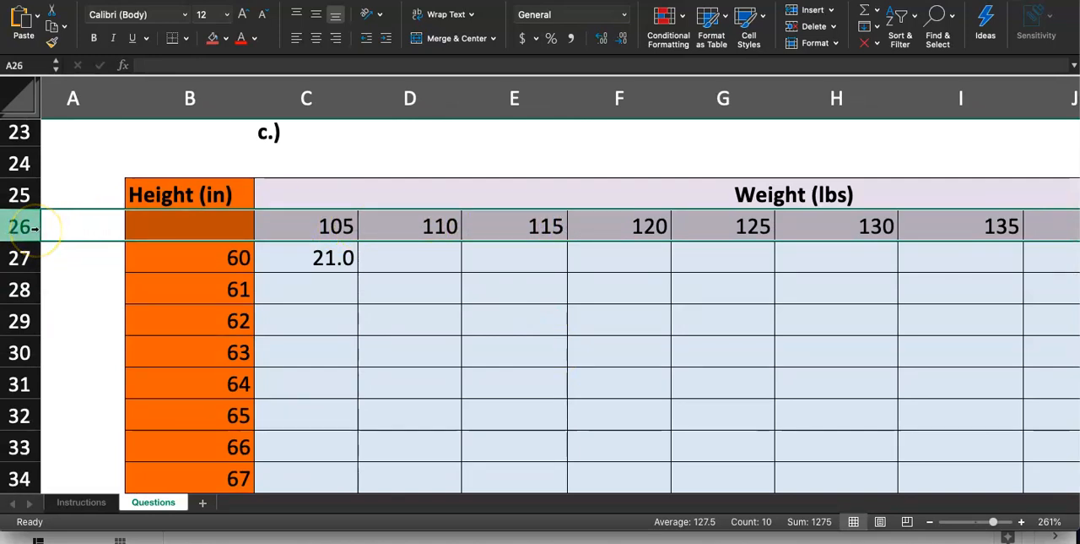
left_click(29, 256)
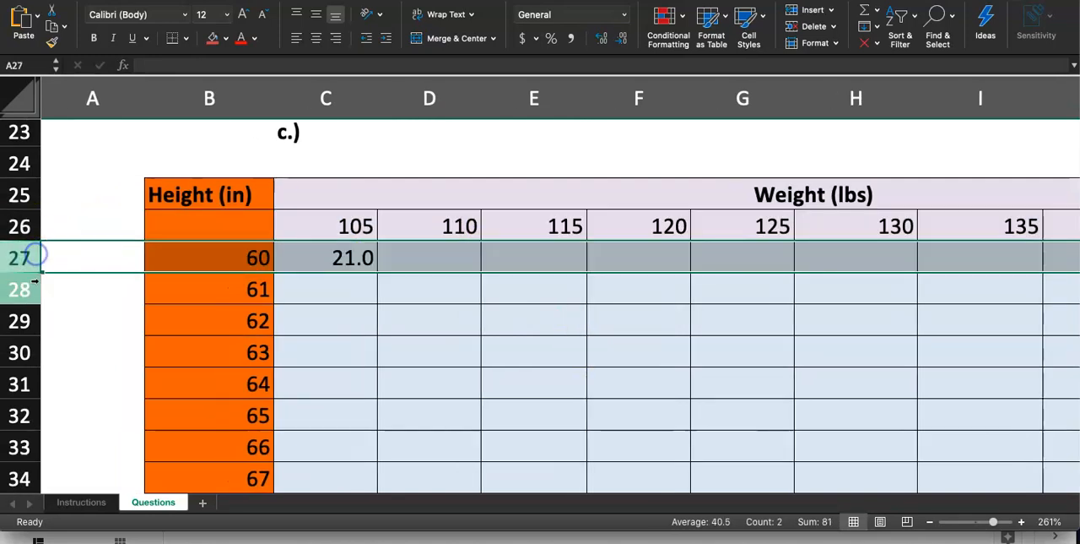
left_click(32, 288)
left_click(29, 319)
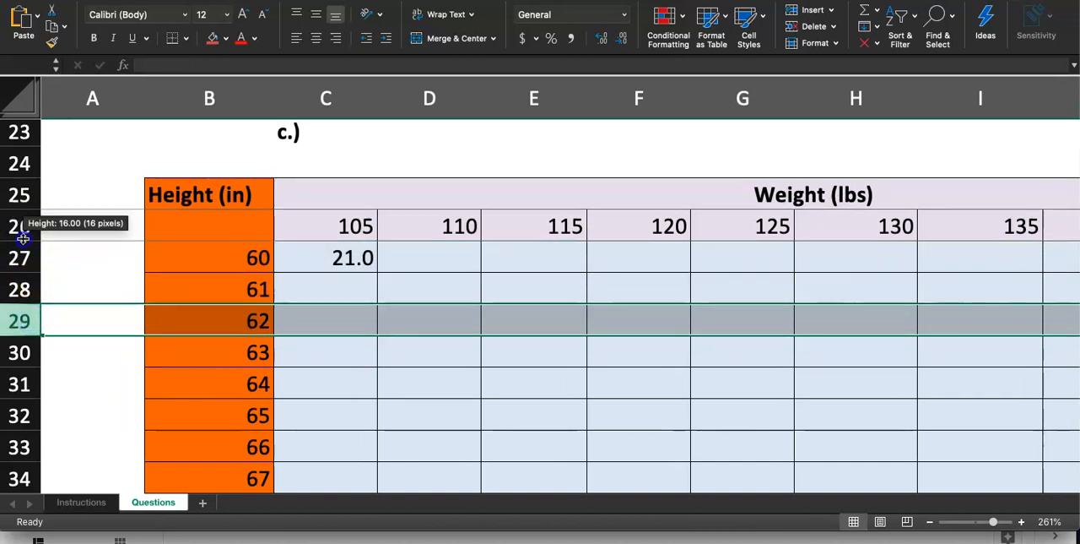
left_click(18, 246)
left_click(15, 226)
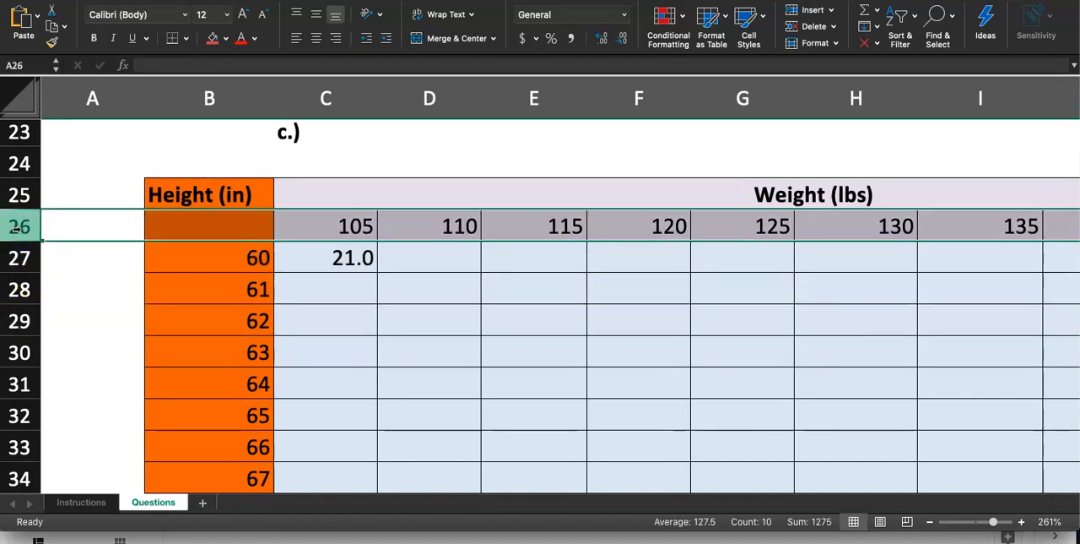
left_click(103, 225)
left_click(184, 234)
Lock the weight reference's row in the C27 formula so it reads =(C$26*0.45)/($B27*0.025)^2.
double_click(325, 259)
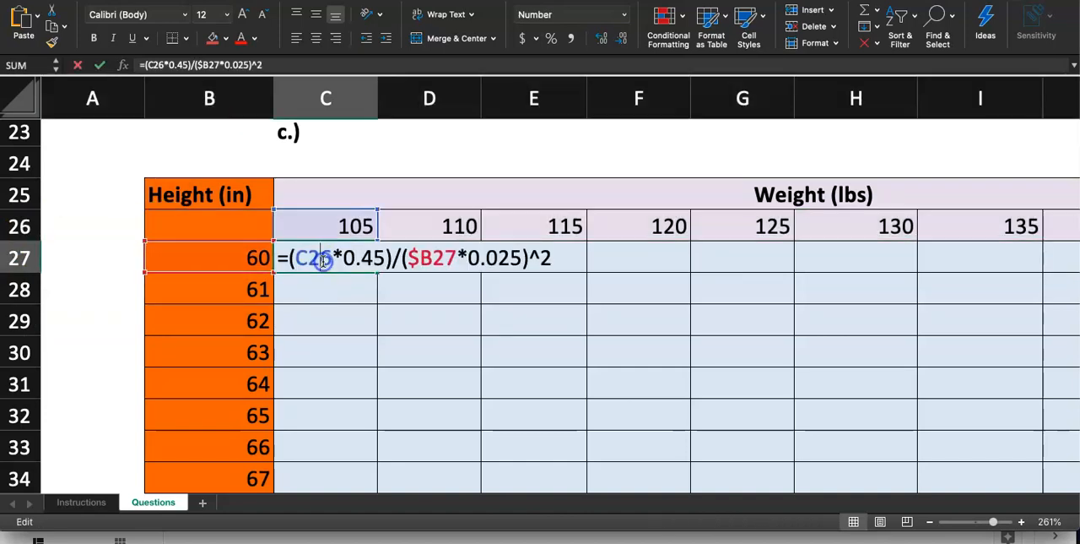
left_click(308, 257)
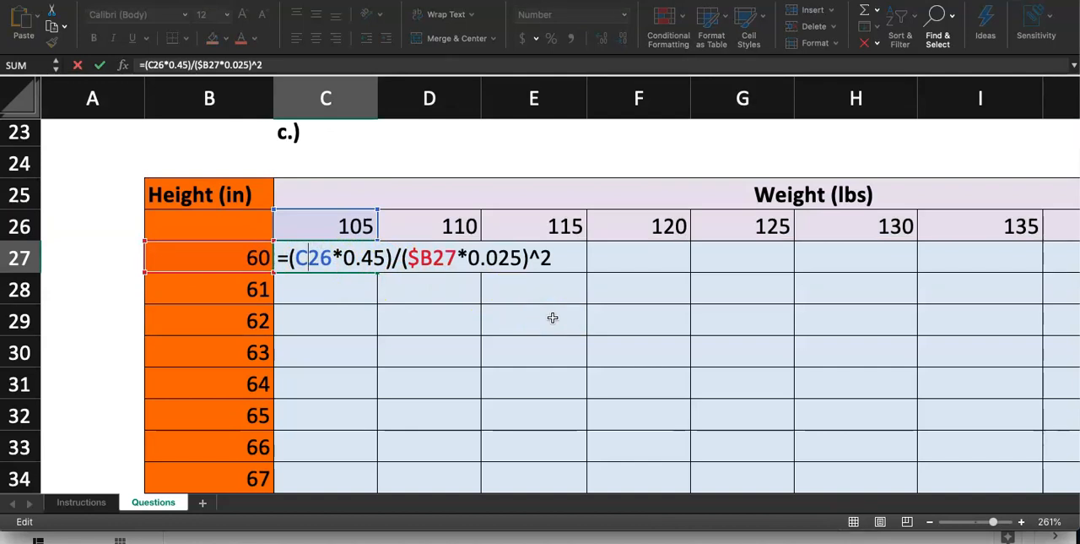
scroll(552, 318, "up", 5)
scroll(553, 317, "left", 3)
scroll(553, 318, "up", 2)
left_click(378, 314)
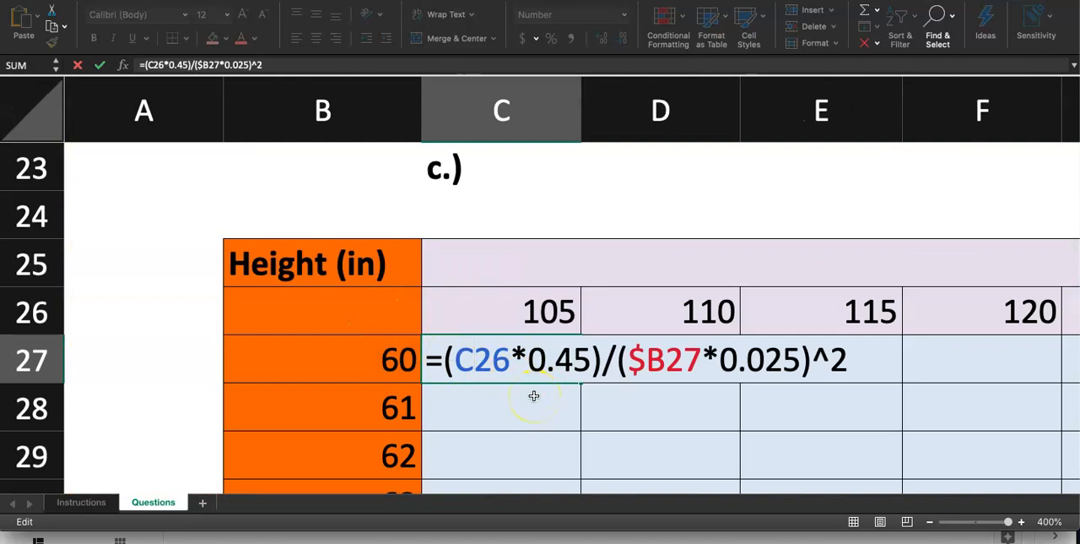
type("$")
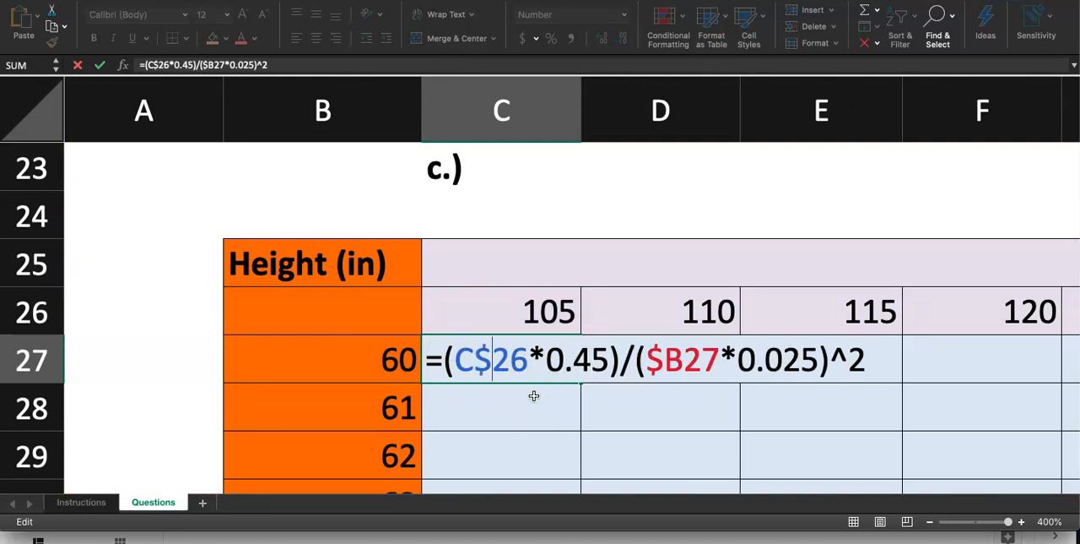
scroll(501, 396, "down", 1)
scroll(501, 396, "right", 1)
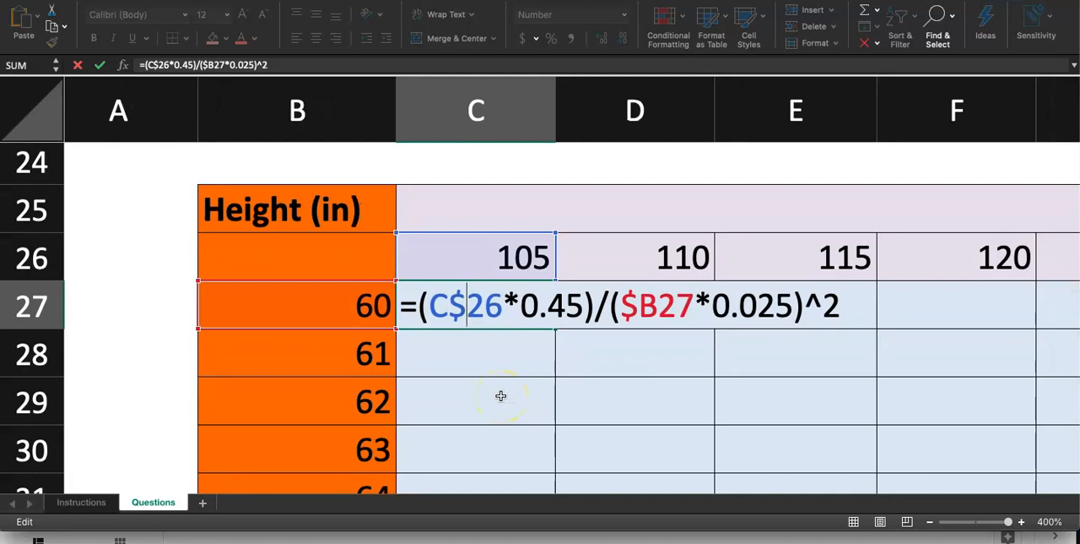
left_click(476, 311)
key("Return")
Fill the C27 formula down and across the whole BMI table, C27 through L36.
scroll(499, 282, "down", 3)
left_click(350, 248)
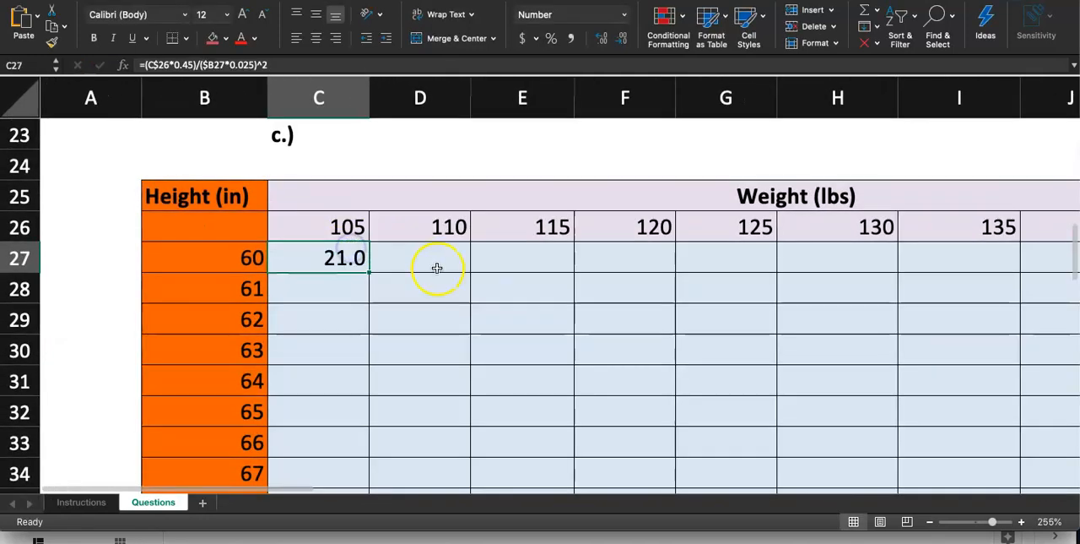
scroll(437, 269, "down", 3)
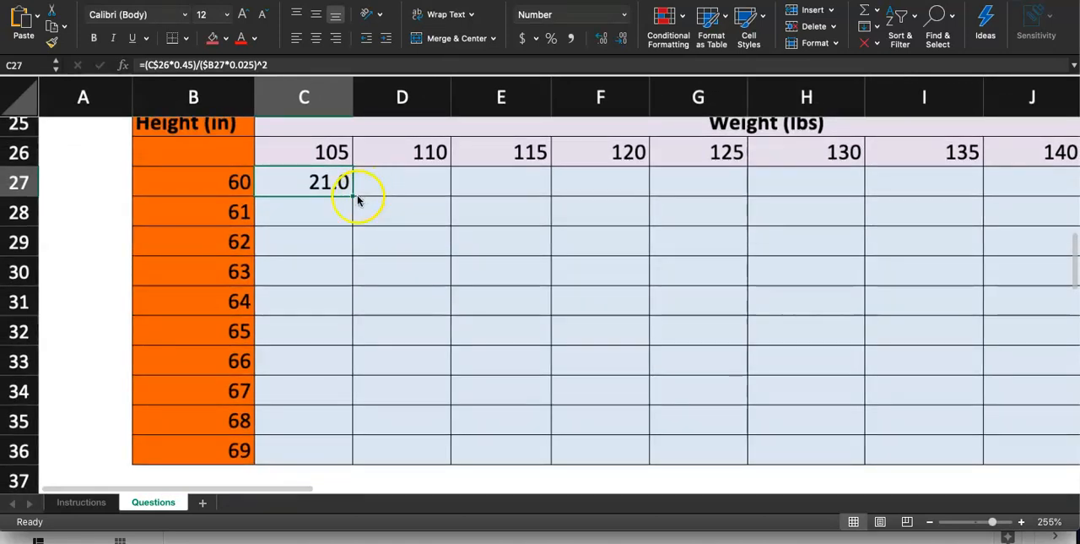
left_click_drag(358, 205, 955, 463)
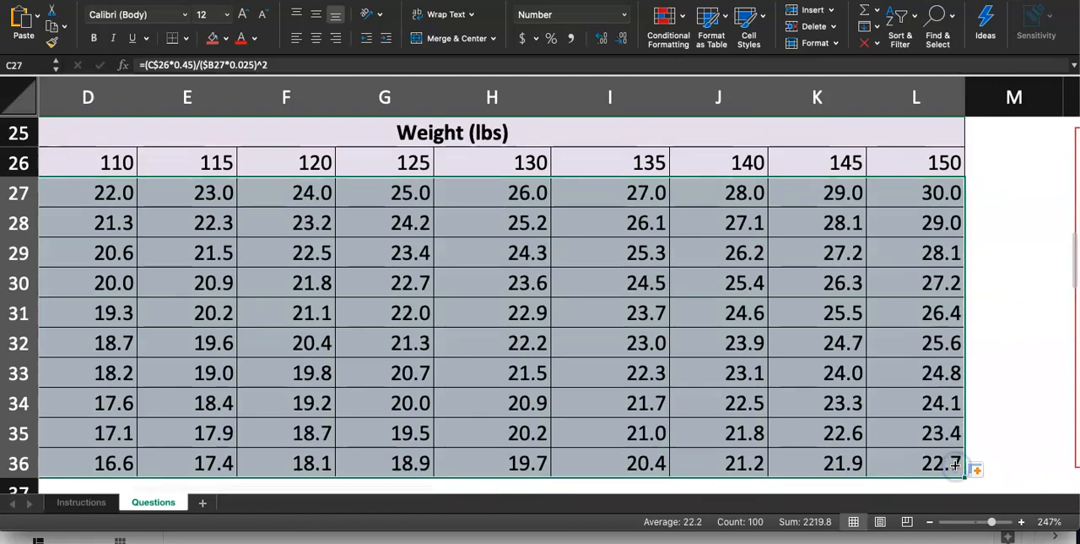
left_click(1016, 422)
scroll(1015, 422, "down", 5)
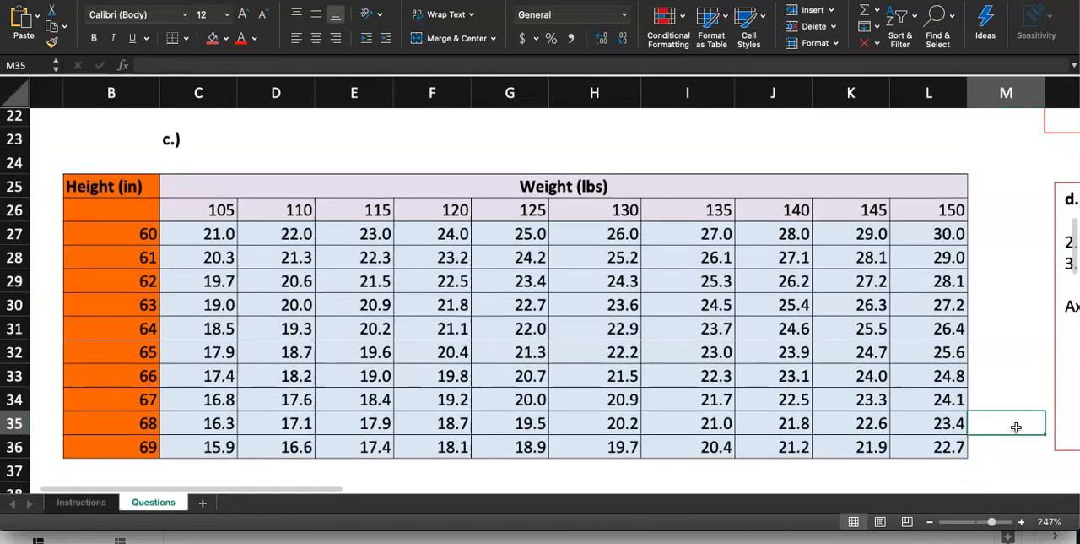
scroll(1016, 426, "up", 4)
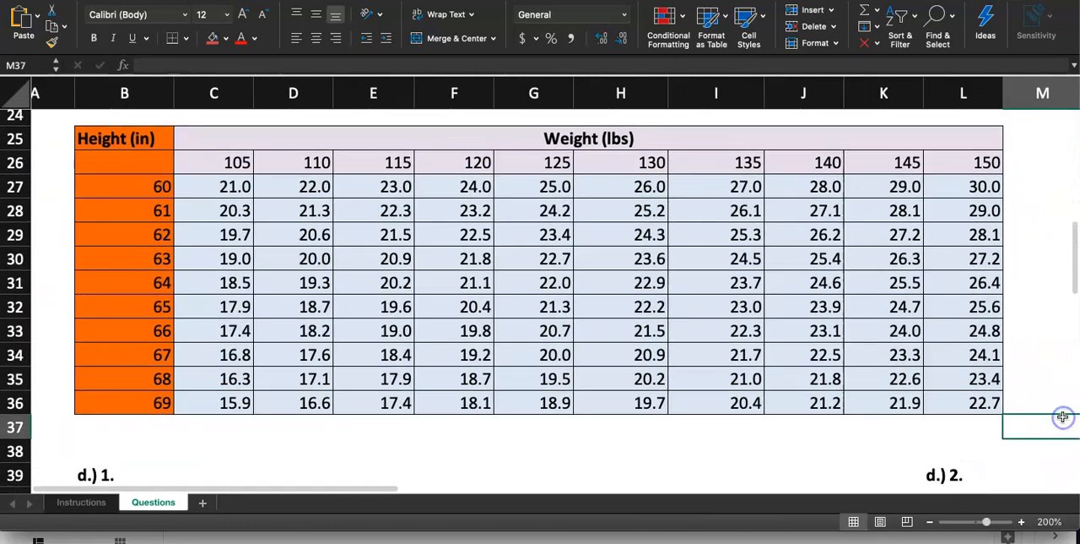
left_click(1064, 450)
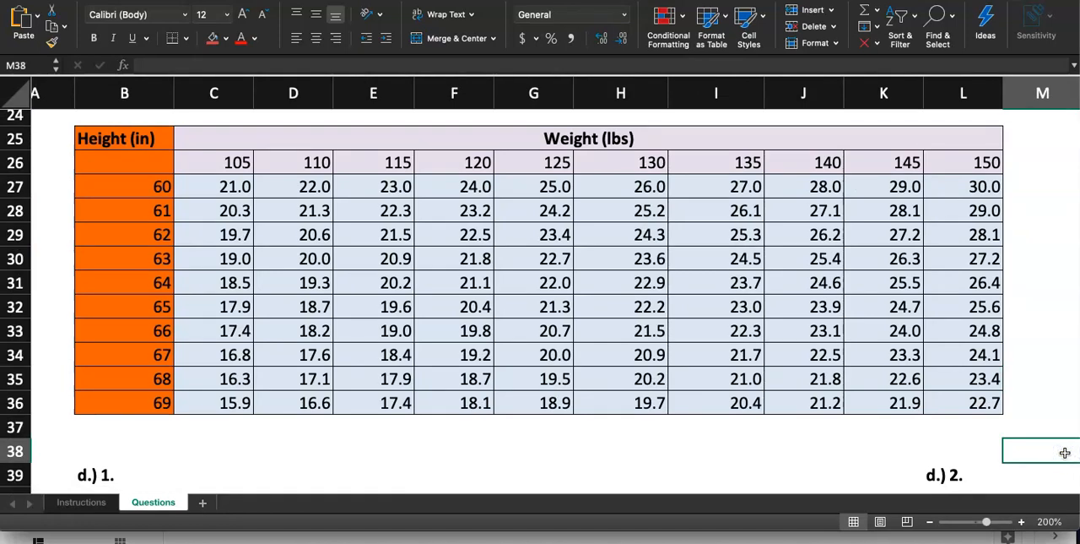
Review the mixed references in the C27 formula, leaving the formula as it is.
double_click(229, 184)
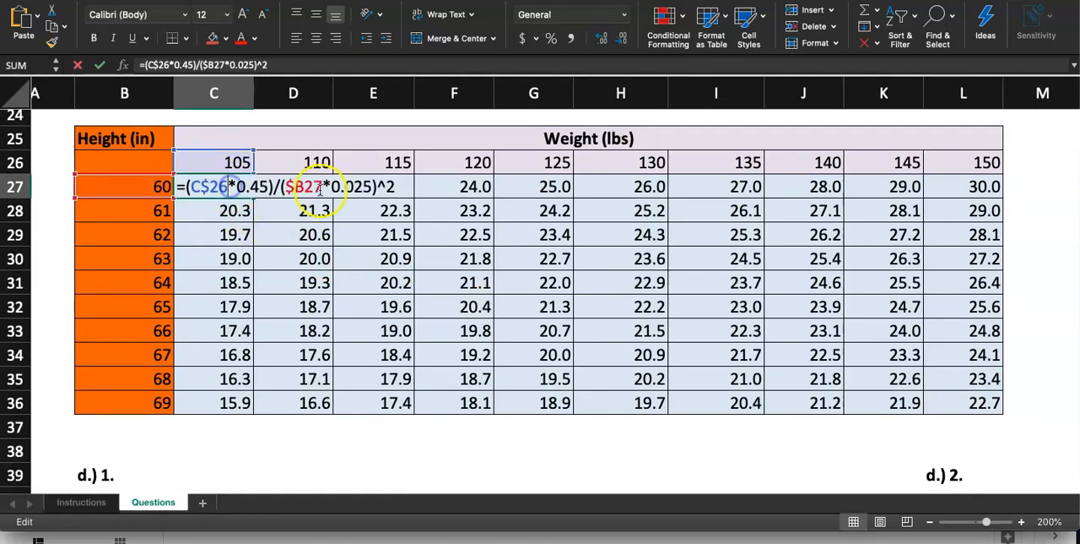
left_click(404, 182)
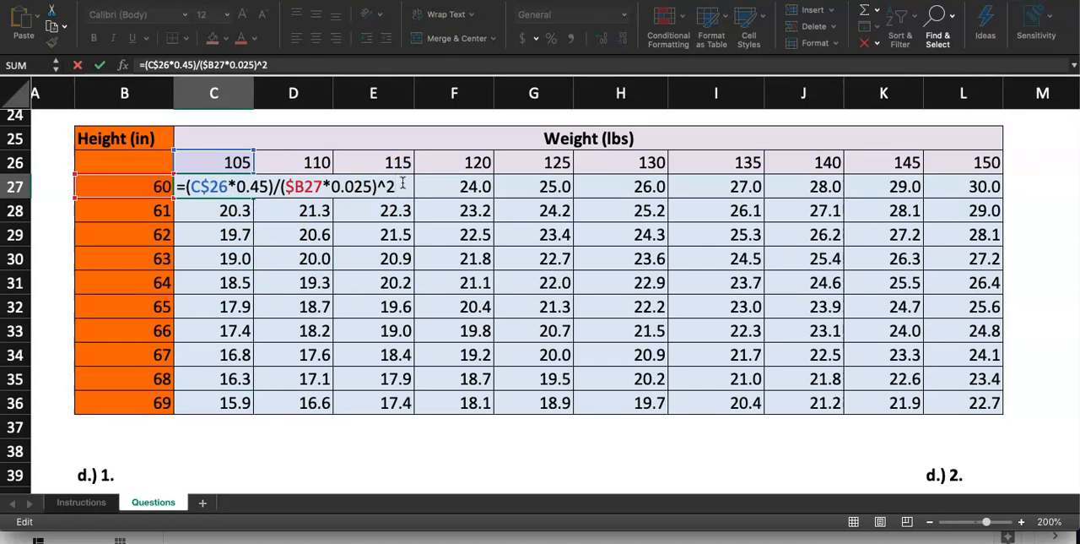
left_click(1039, 275)
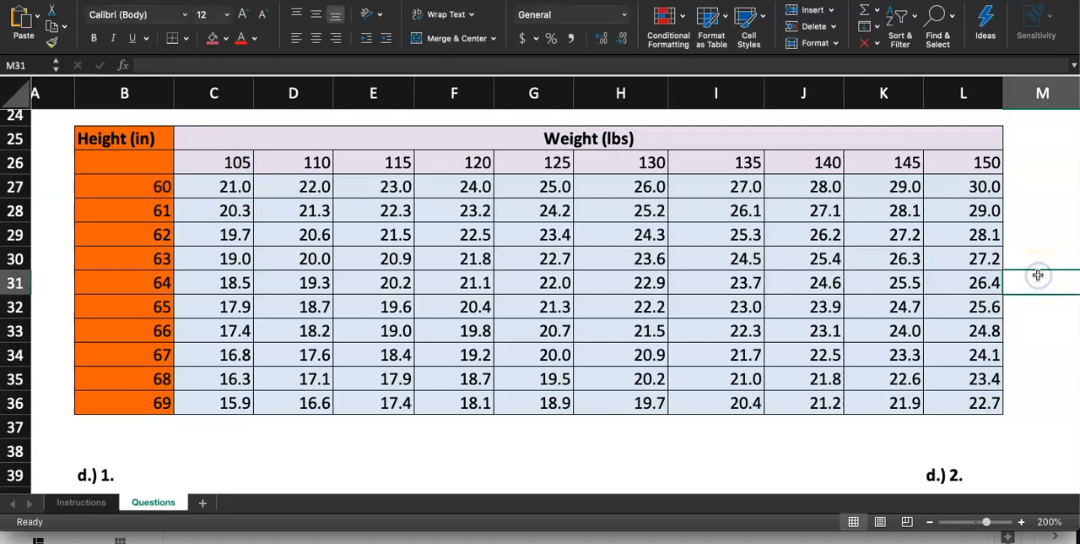
Review the Step 4 slides on the C27 BMI formula and the filled table in the Google Slides instructions, and return to Excel.
left_click(497, 540)
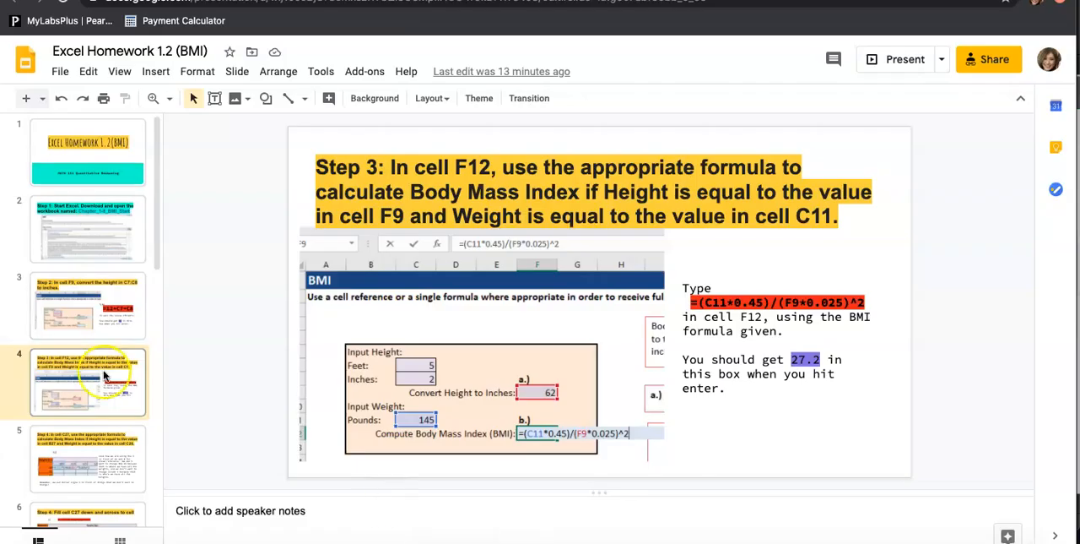
scroll(84, 405, "down", 2)
left_click(80, 445)
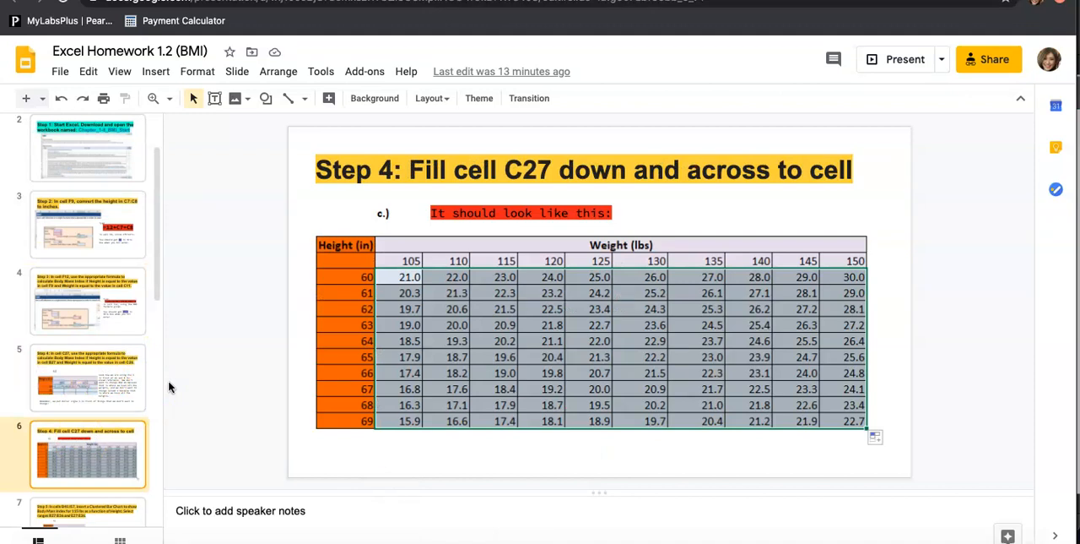
left_click(99, 396)
scroll(100, 398, "down", 1)
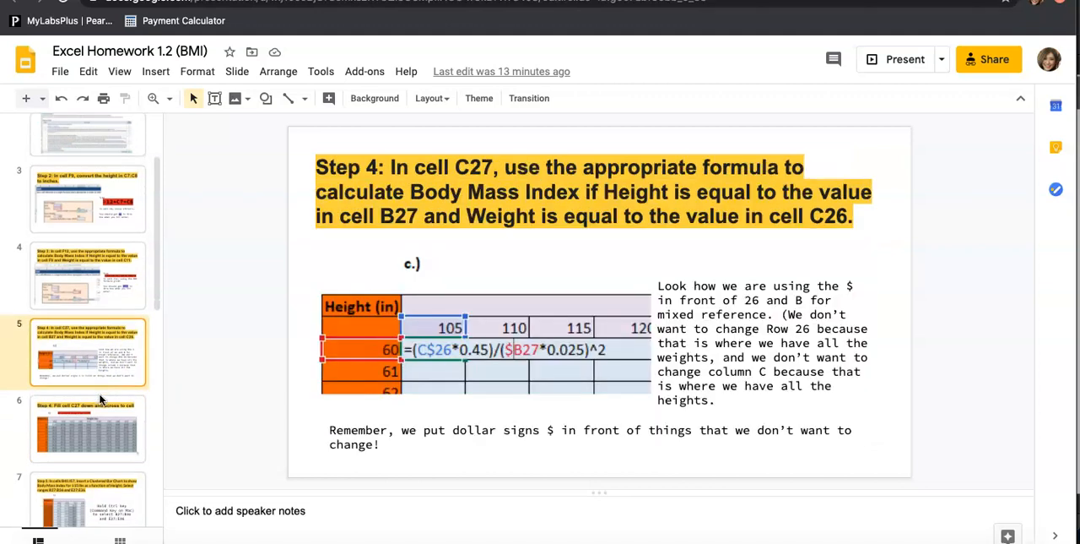
scroll(99, 398, "down", 1)
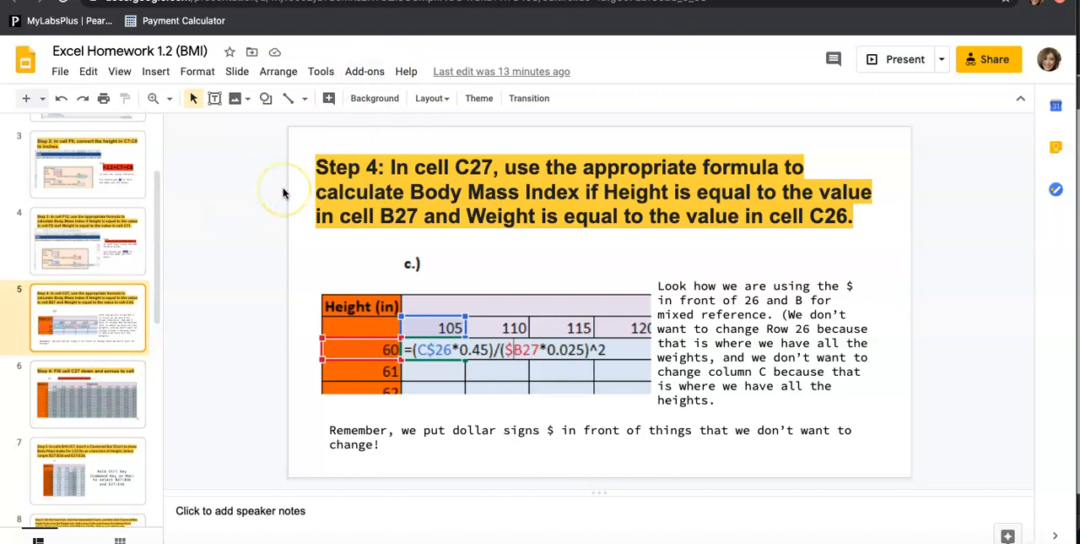
left_click(108, 367)
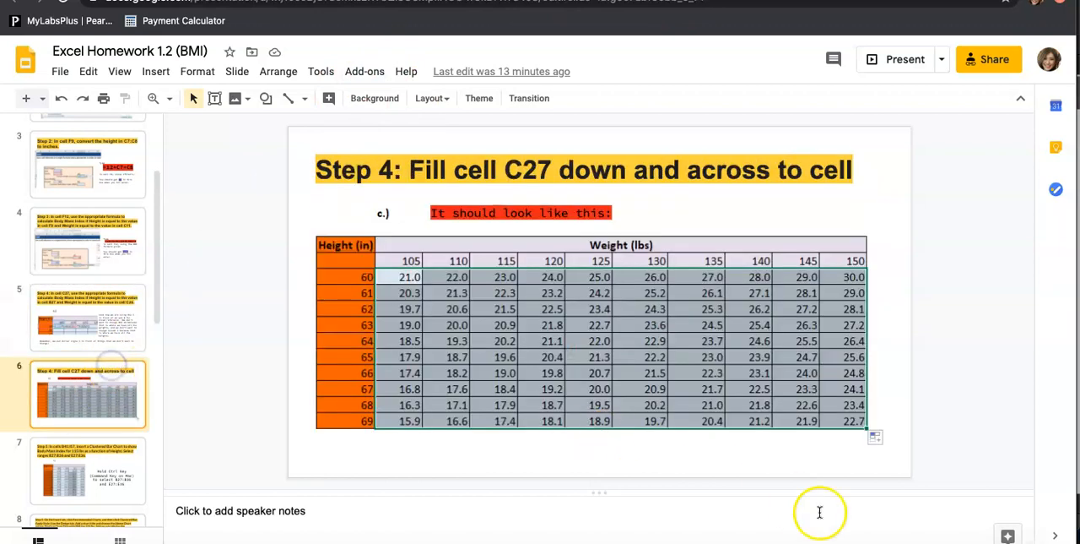
left_click(912, 542)
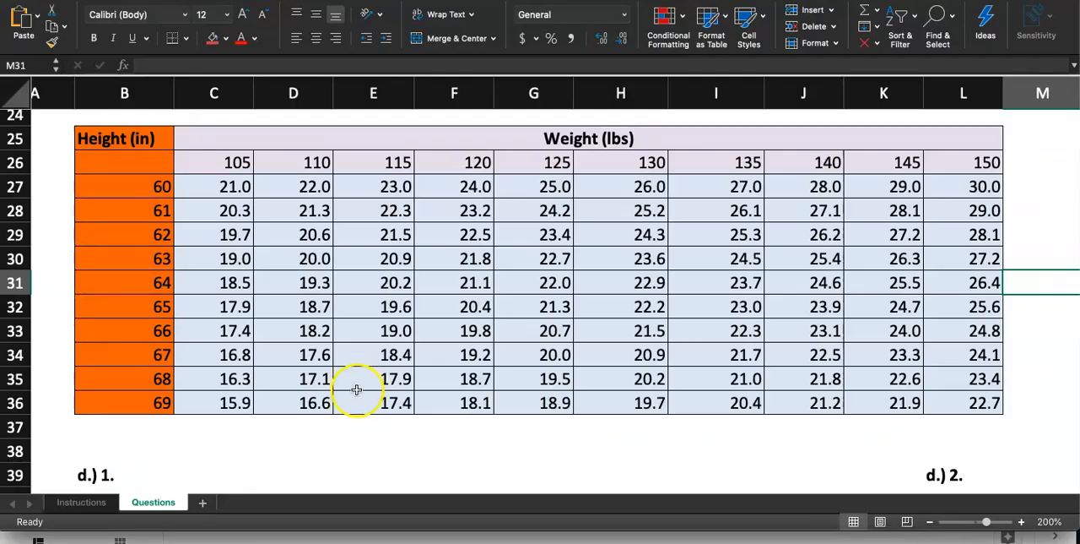
scroll(357, 391, "down", 5)
scroll(357, 391, "up", 4)
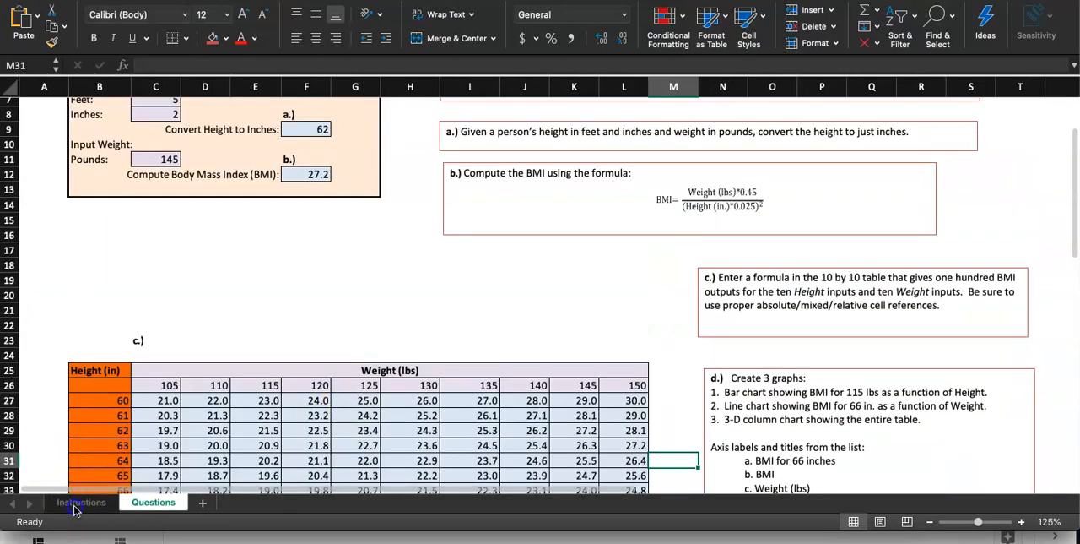
Try the red fill on the step 5 cell of the Instructions sheet and undo it.
left_click(81, 501)
left_click(213, 38)
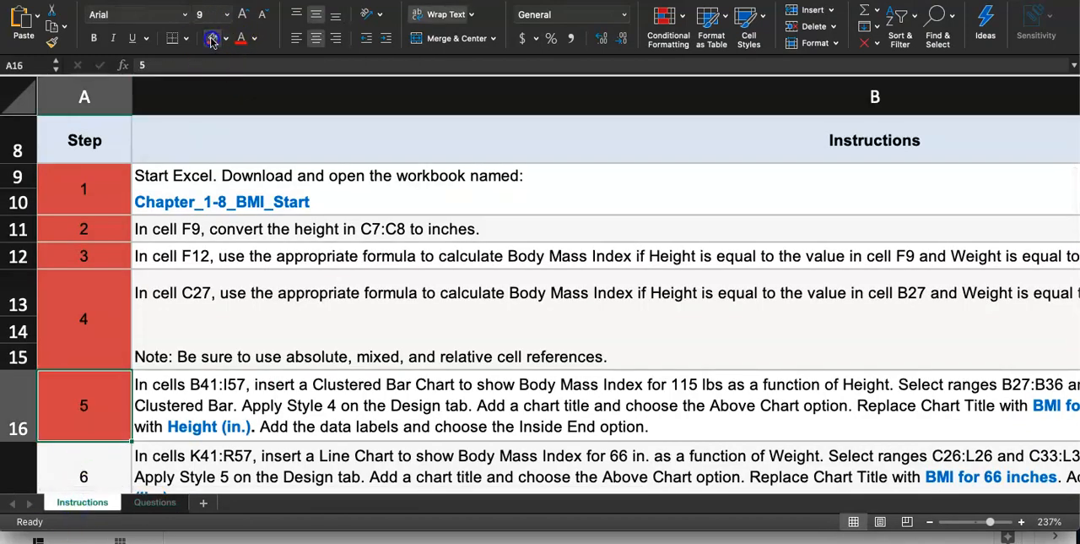
key("super+z")
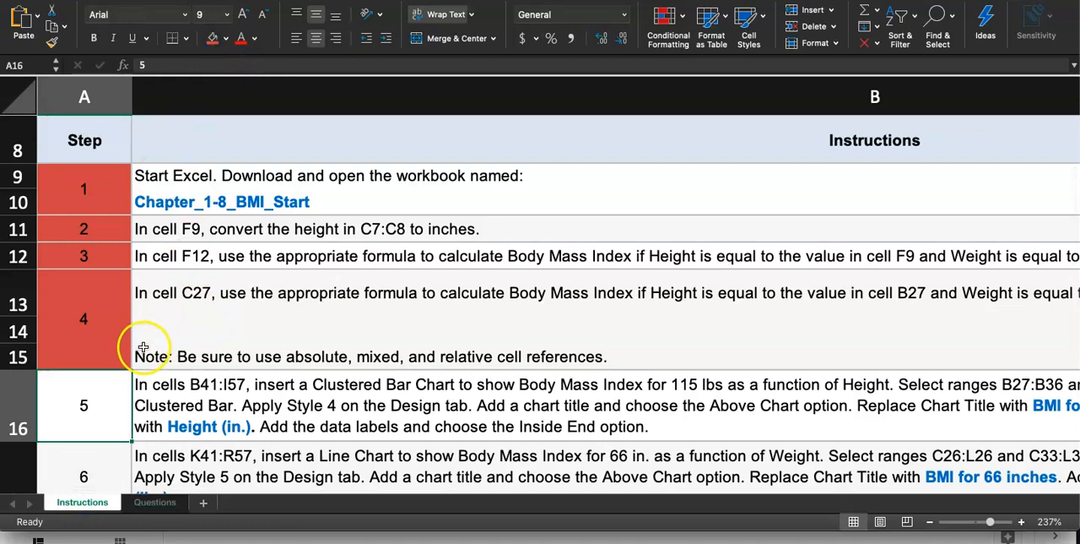
Read the step 5 instructions for the Clustered Bar Chart on the Instructions sheet, including the required ranges, style and titles.
scroll(142, 355, "down", 2)
scroll(163, 334, "down", 3)
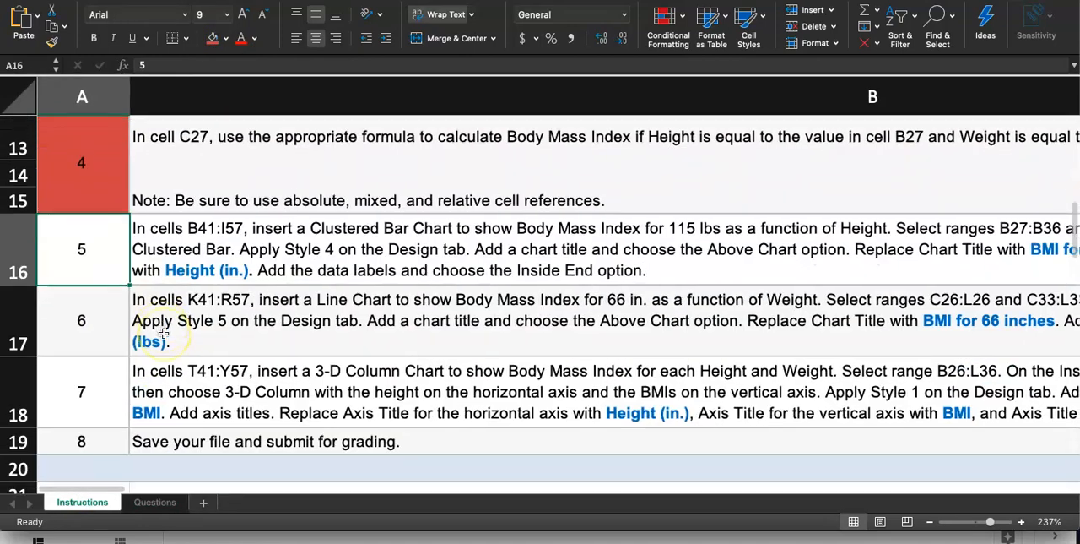
scroll(239, 312, "down", 1)
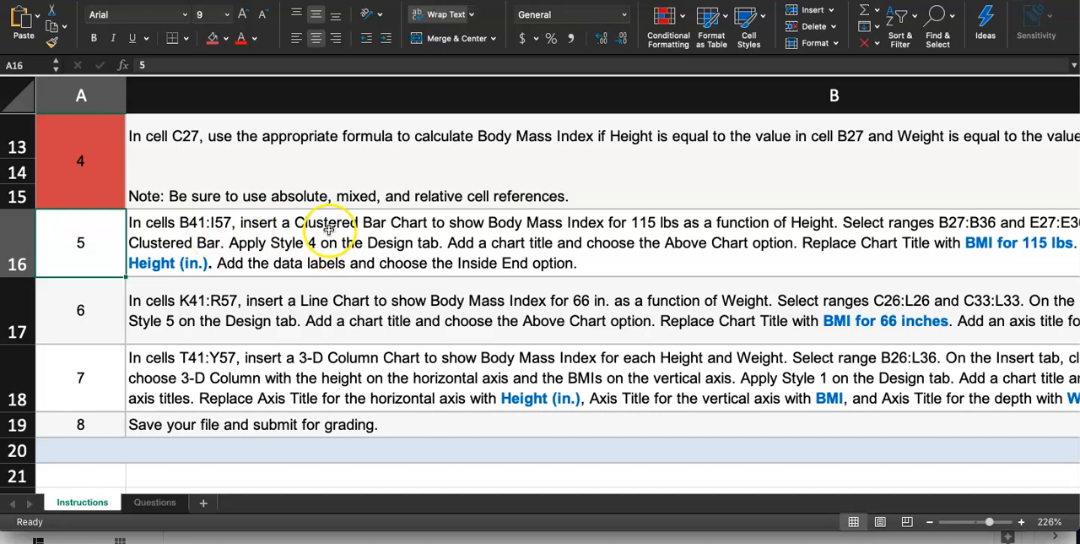
scroll(382, 239, "right", 1)
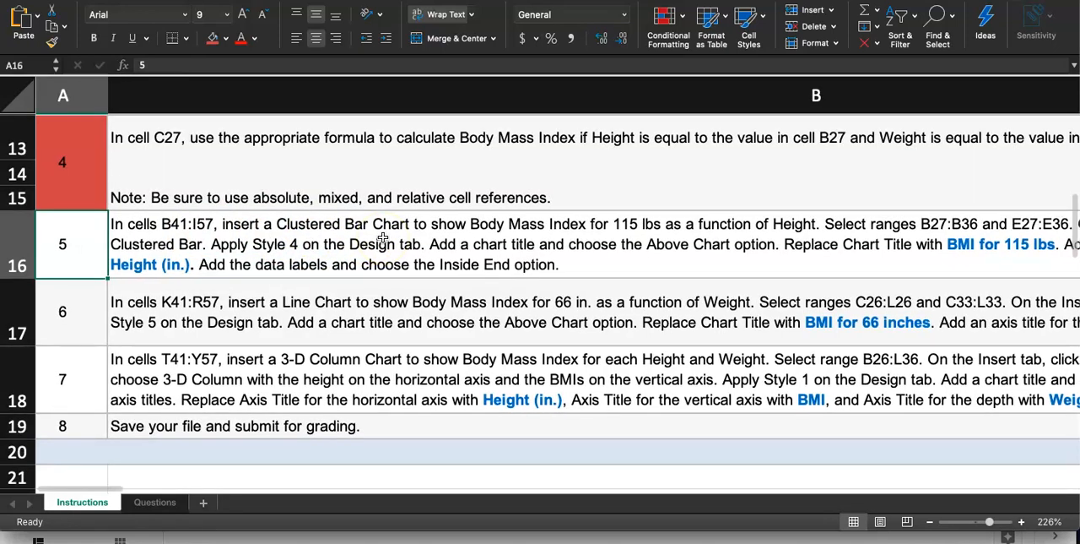
scroll(382, 239, "right", 1)
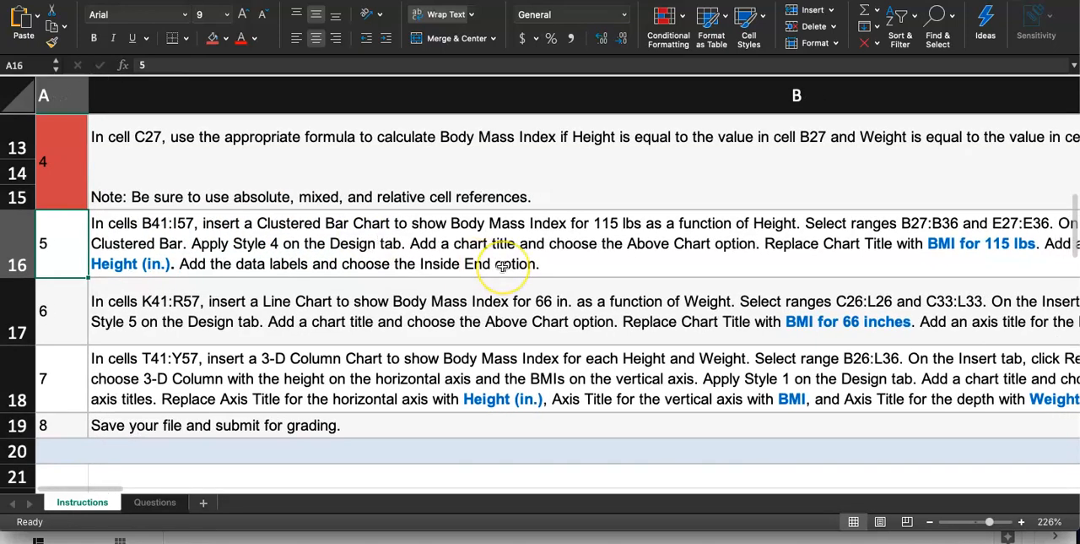
scroll(502, 265, "right", 5)
scroll(503, 265, "up", 1)
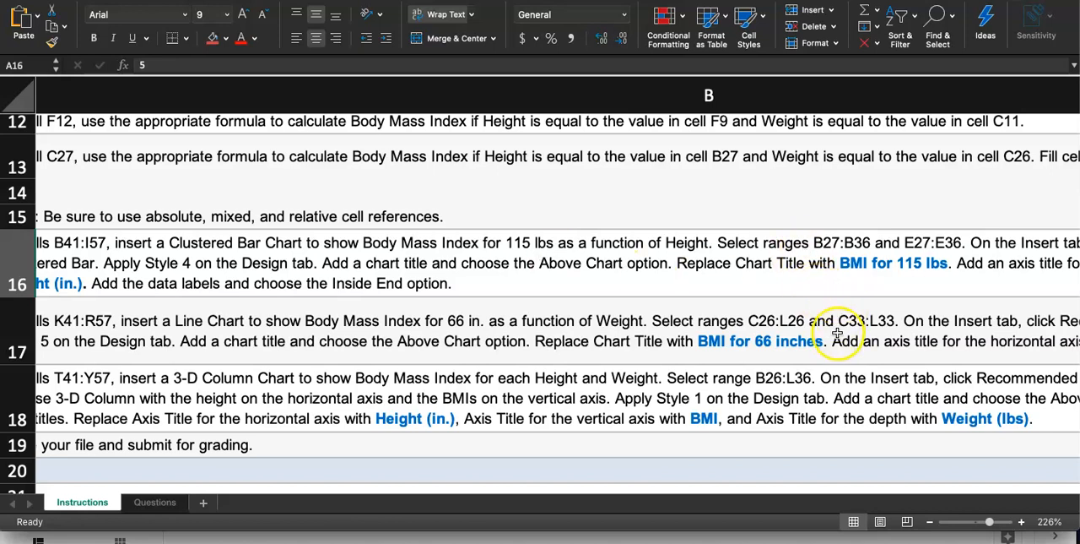
scroll(754, 217, "down", 1)
scroll(755, 217, "right", 3)
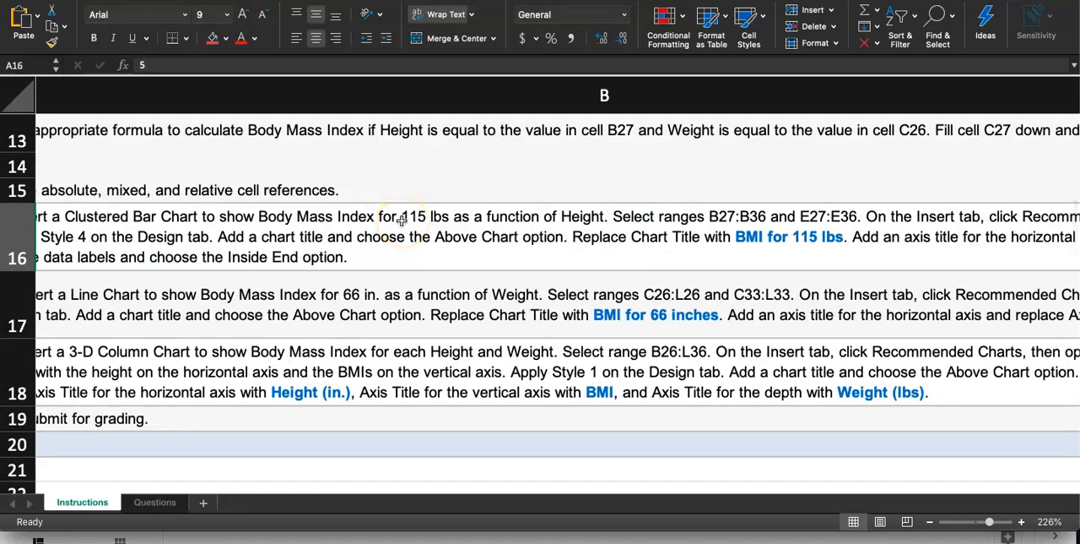
scroll(398, 215, "left", 3)
scroll(397, 215, "down", 1)
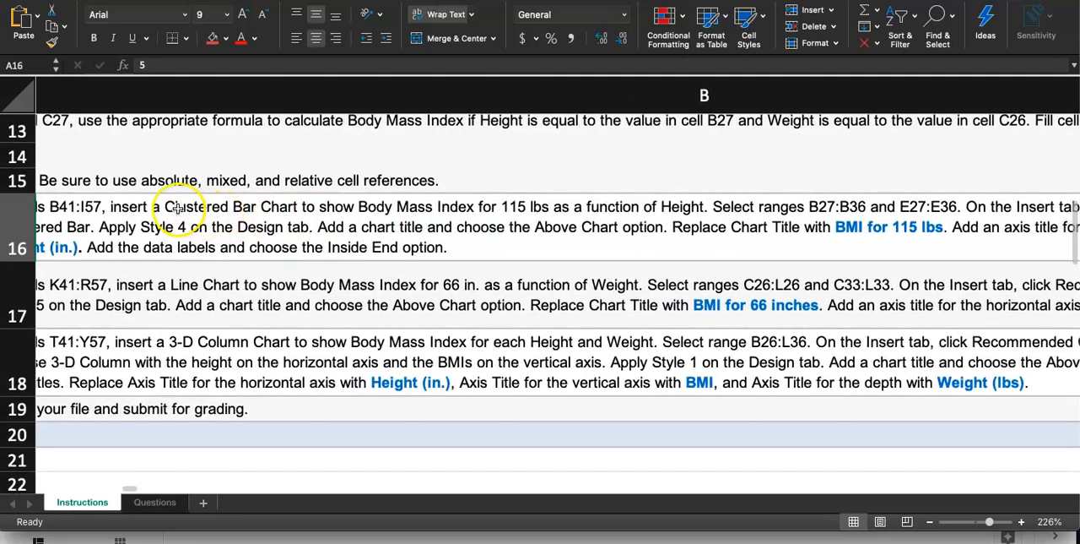
Highlight Clustered Bar Chart, 115 lbs and B27:B36 in the step 5 instruction text, leaving the text as it is.
double_click(177, 208)
left_click_drag(205, 231, 335, 232)
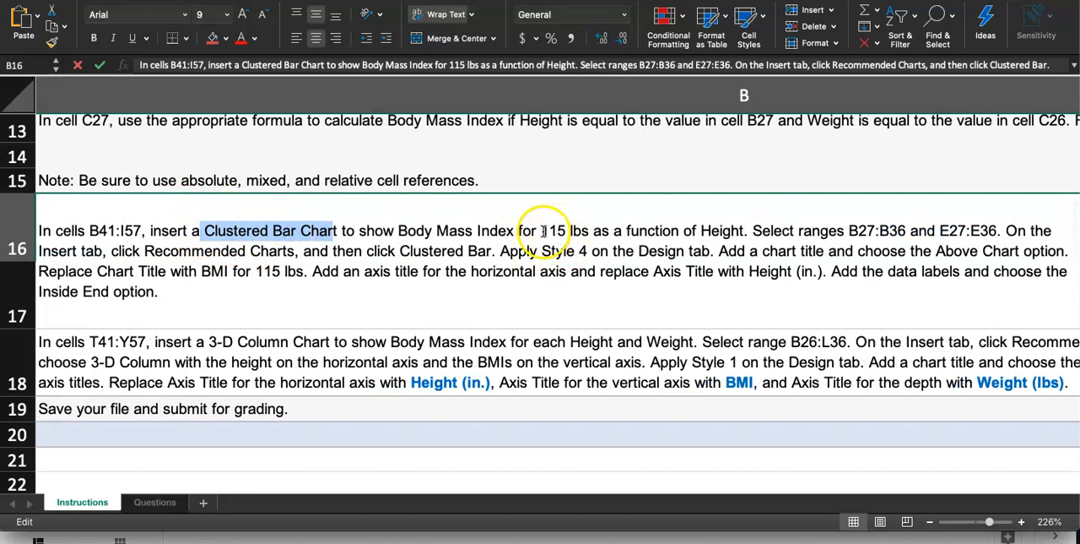
left_click_drag(542, 230, 604, 235)
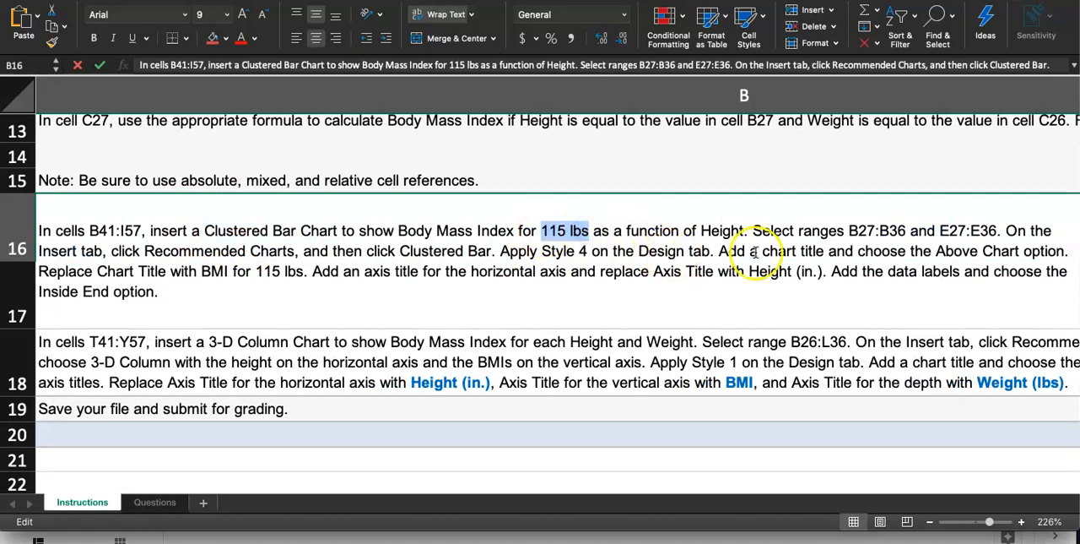
left_click_drag(849, 231, 906, 231)
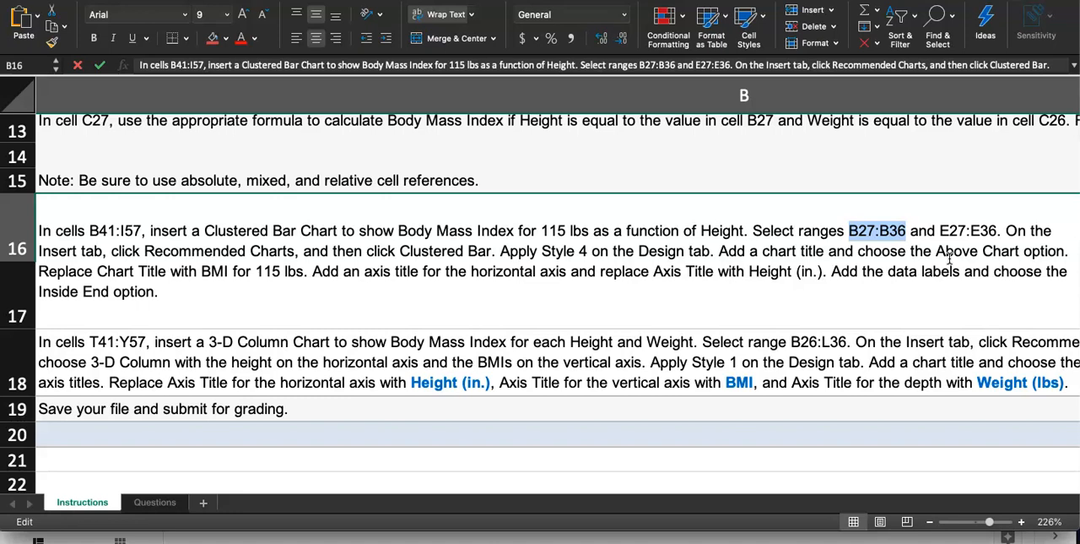
left_click(656, 287)
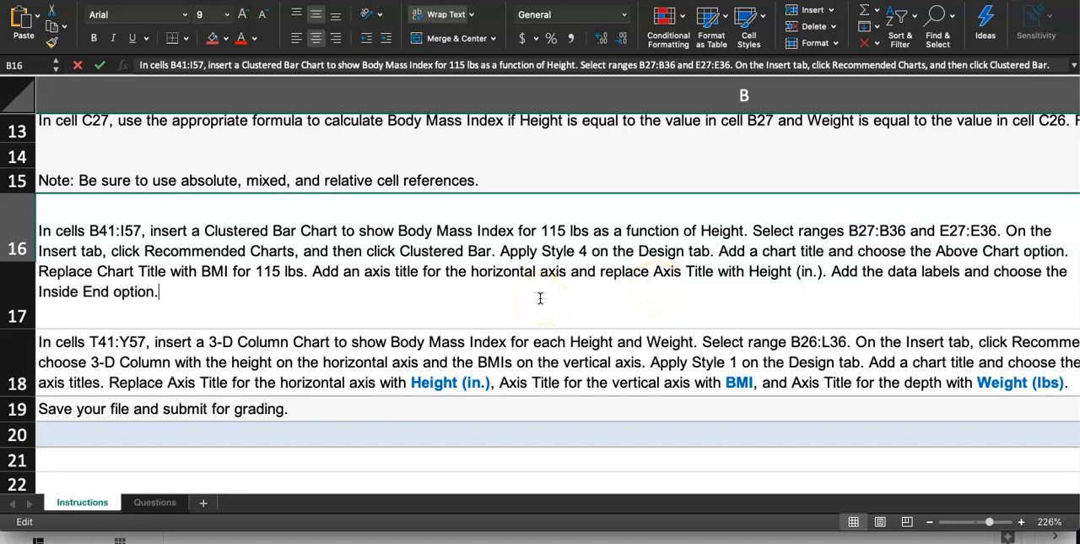
left_click(498, 350)
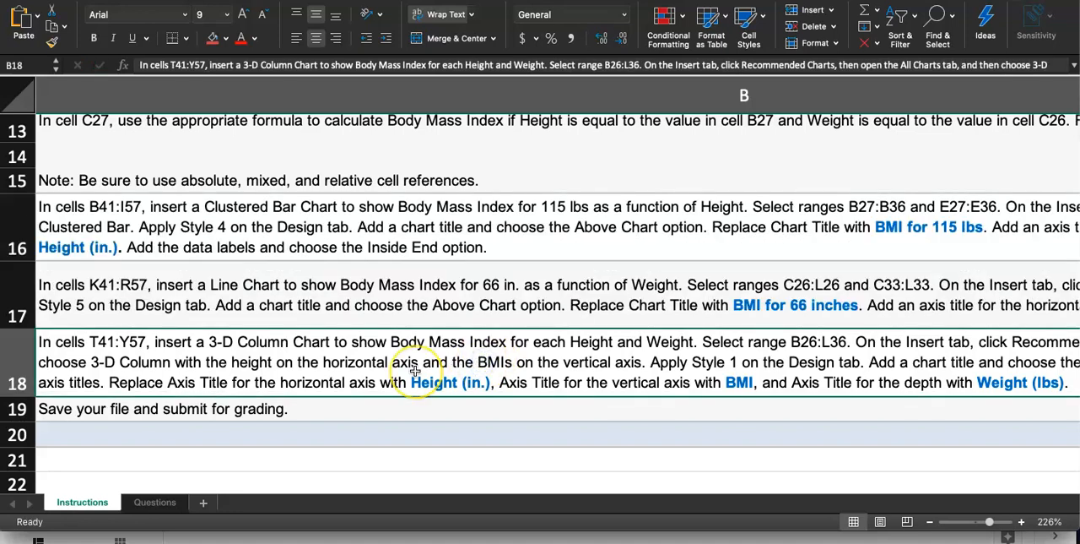
scroll(415, 370, "left", 2)
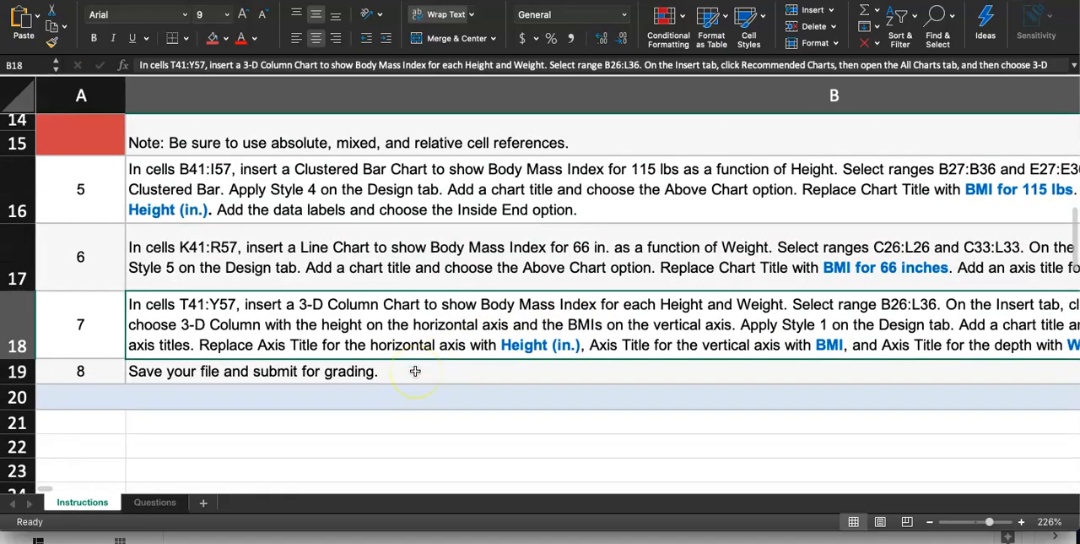
Insert a recommended Clustered Bar chart from ranges B27:B36 and E27:E36 on the Questions sheet.
left_click(155, 504)
scroll(148, 385, "down", 5)
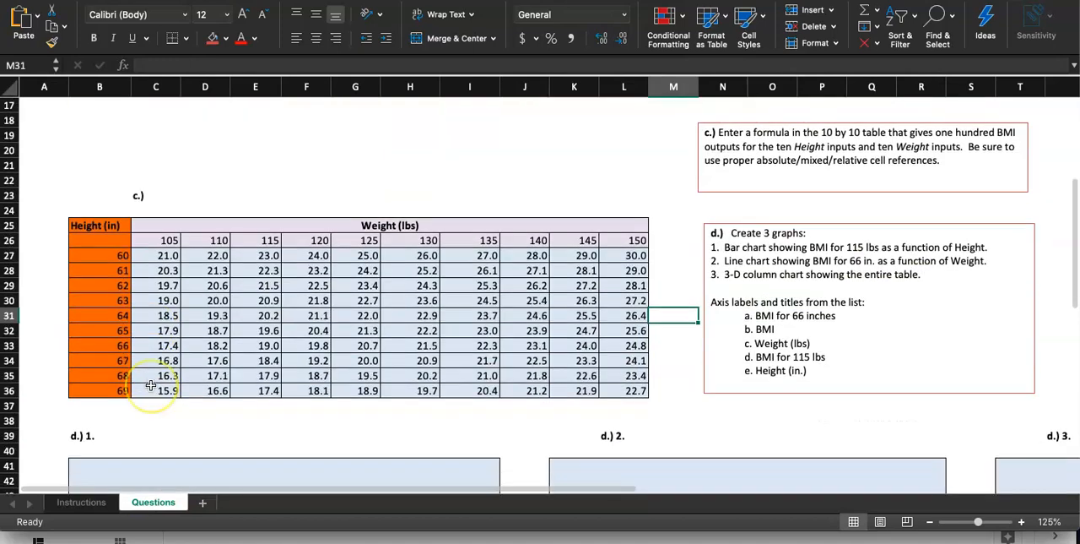
scroll(150, 385, "up", 5)
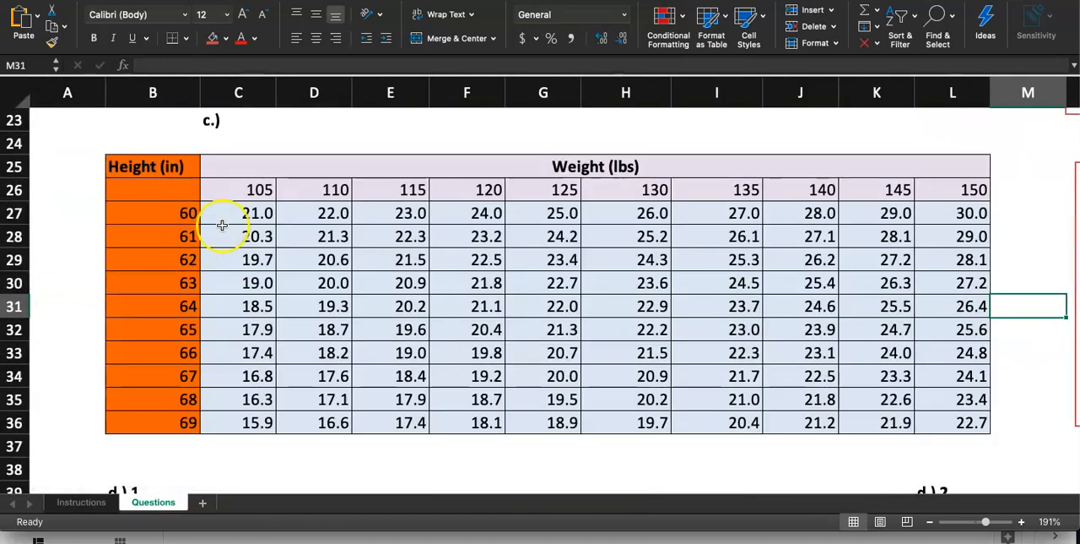
left_click(138, 219)
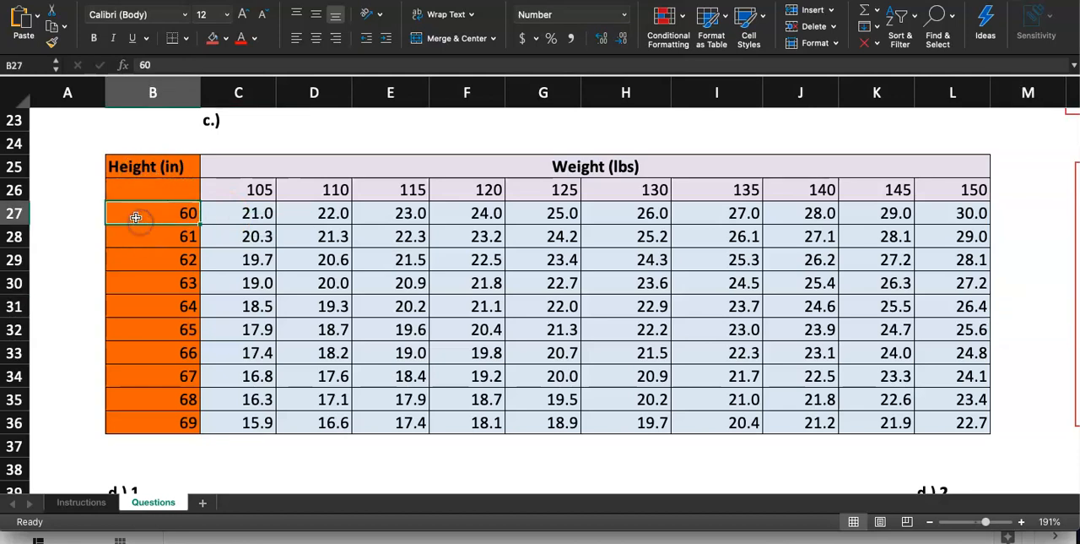
left_click_drag(136, 220, 145, 421)
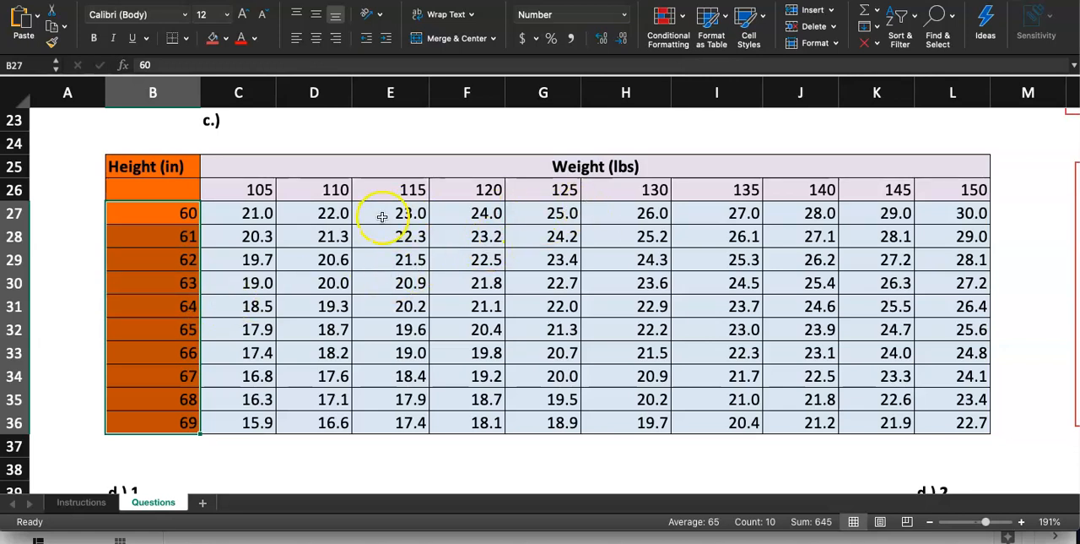
left_click_drag(380, 213, 385, 422)
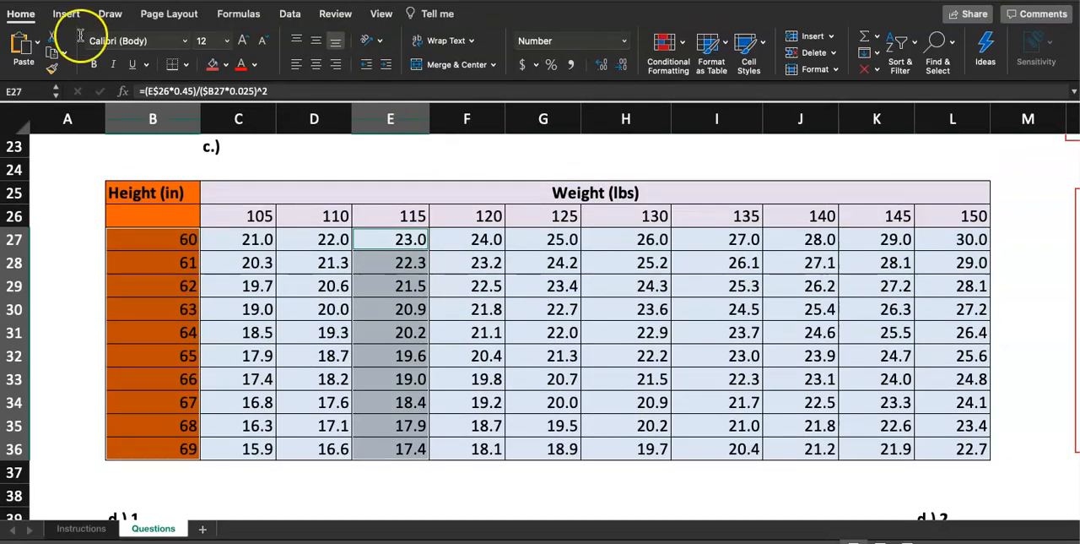
left_click(61, 14)
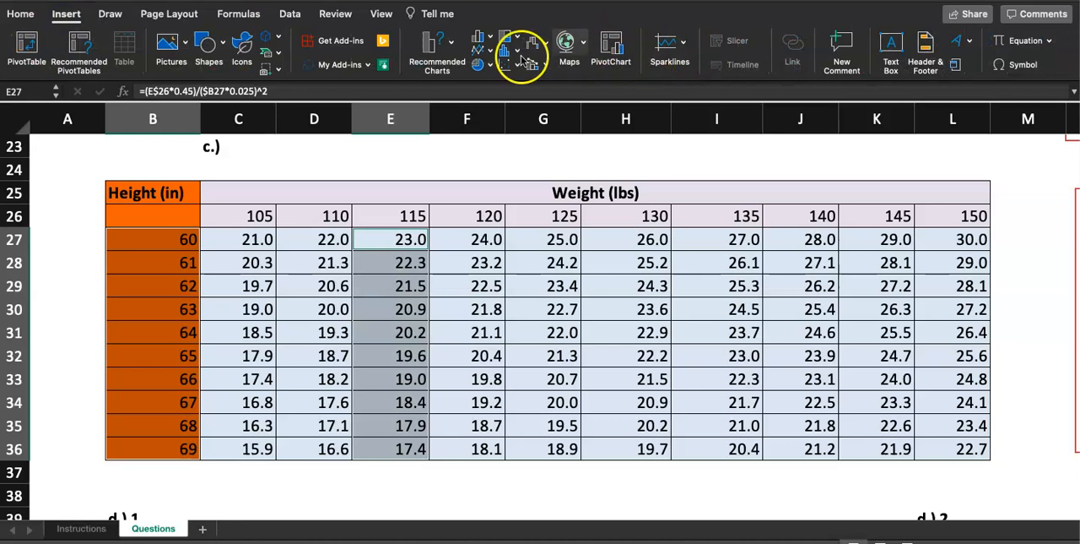
left_click(449, 51)
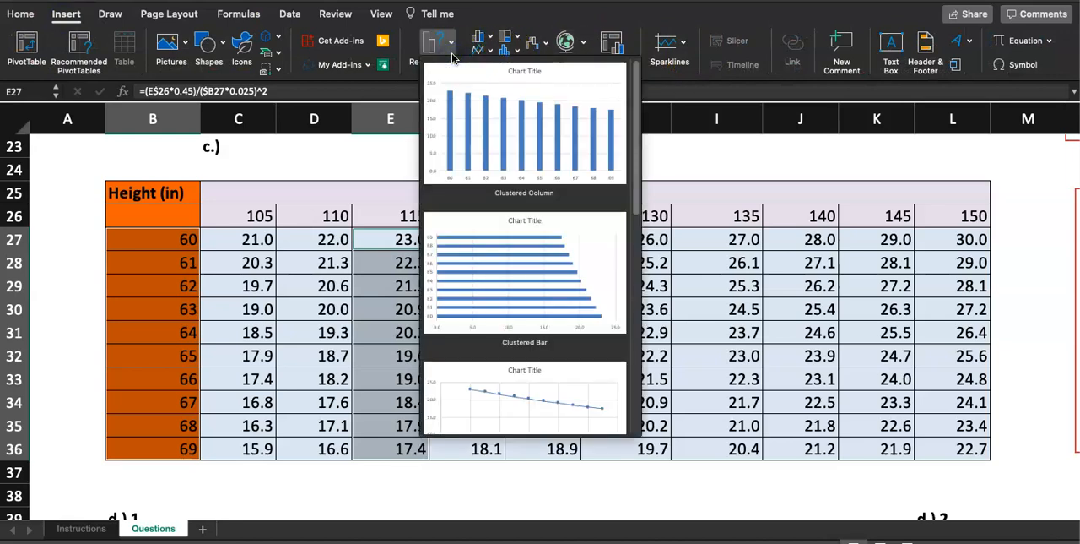
left_click(537, 263)
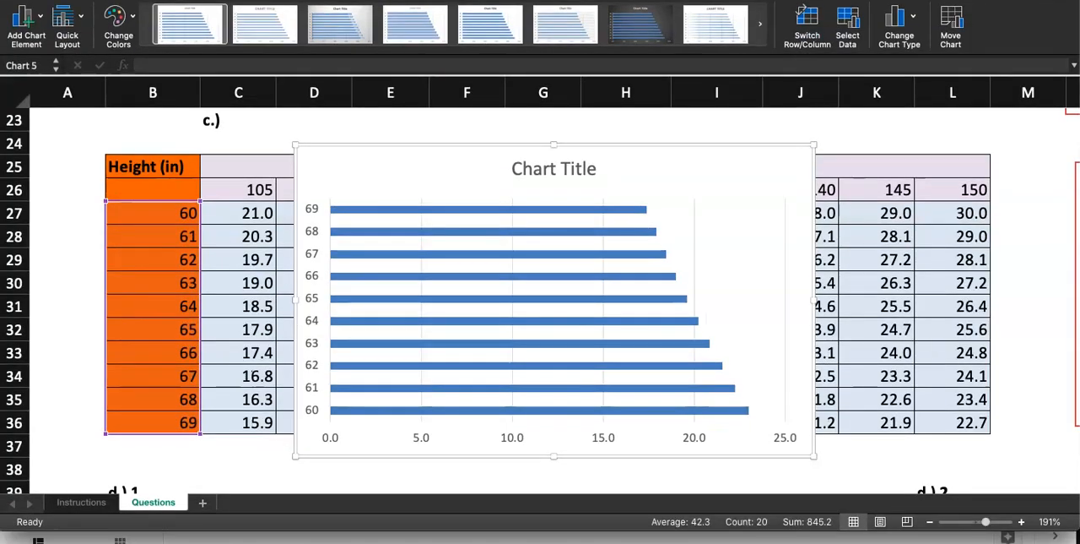
Move the bar chart into the d.) 1. box and resize it to fill cells B41:I57.
scroll(881, 214, "down", 5)
left_click_drag(436, 174, 314, 400)
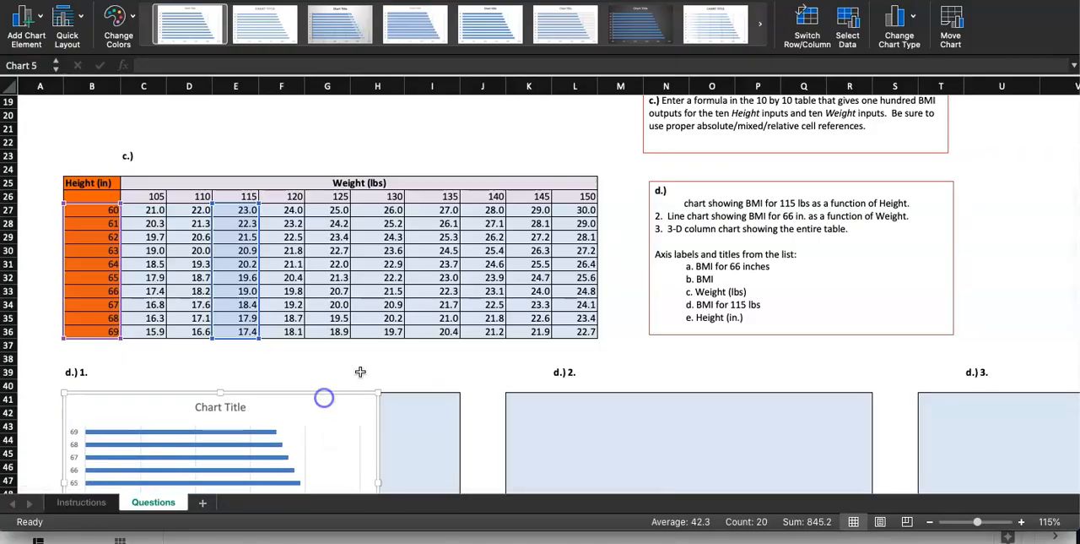
scroll(362, 367, "down", 5)
left_click_drag(378, 347, 459, 393)
scroll(477, 363, "up", 5)
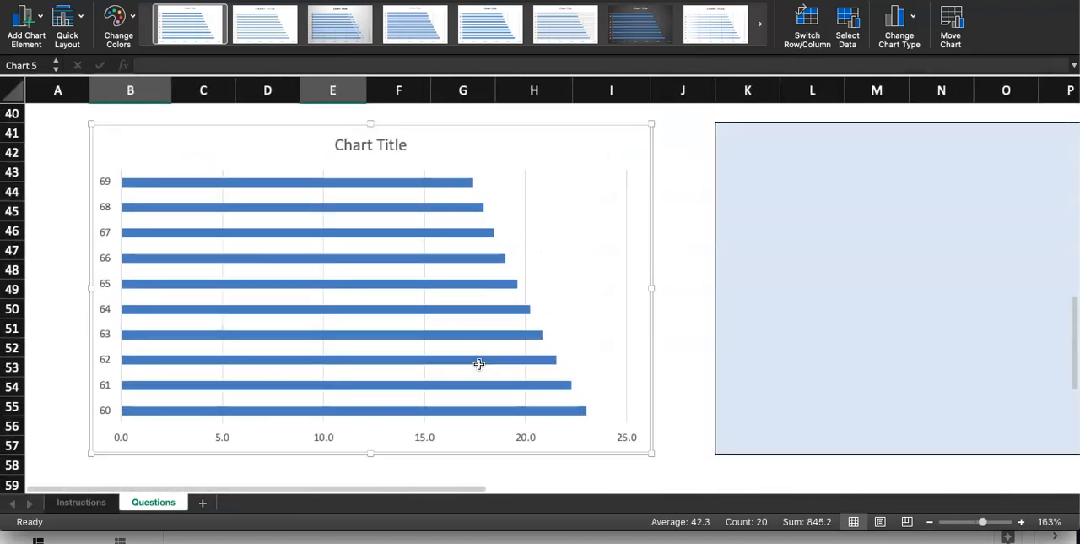
left_click(683, 339)
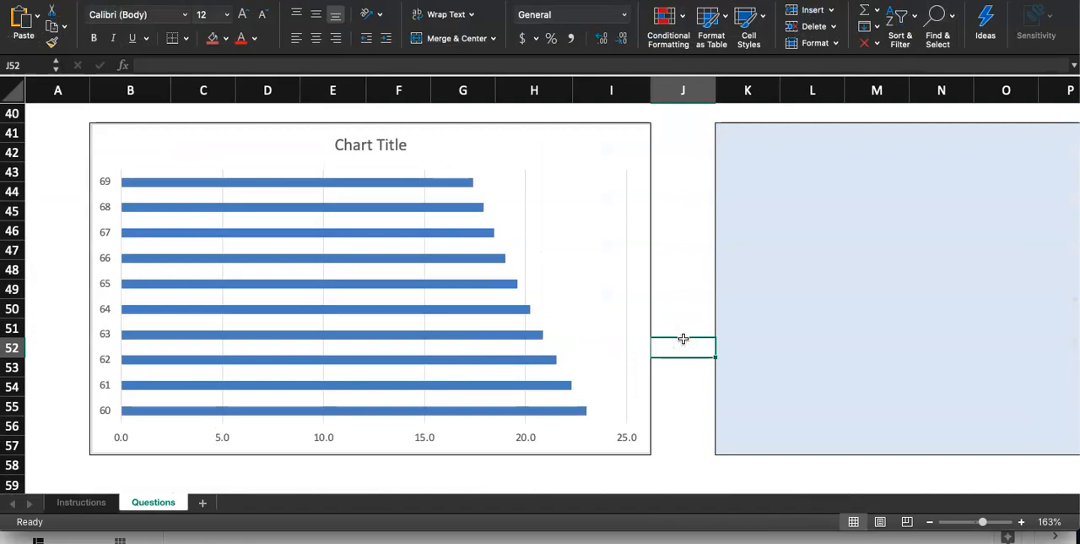
Check the step 5 instructions for the required chart style and return to the Questions sheet.
left_click(72, 503)
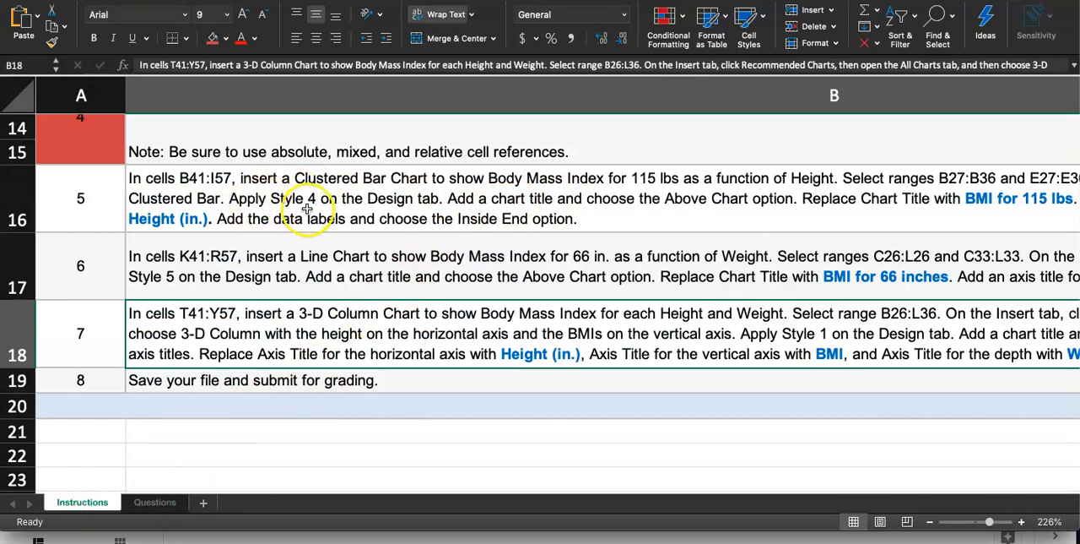
left_click(155, 502)
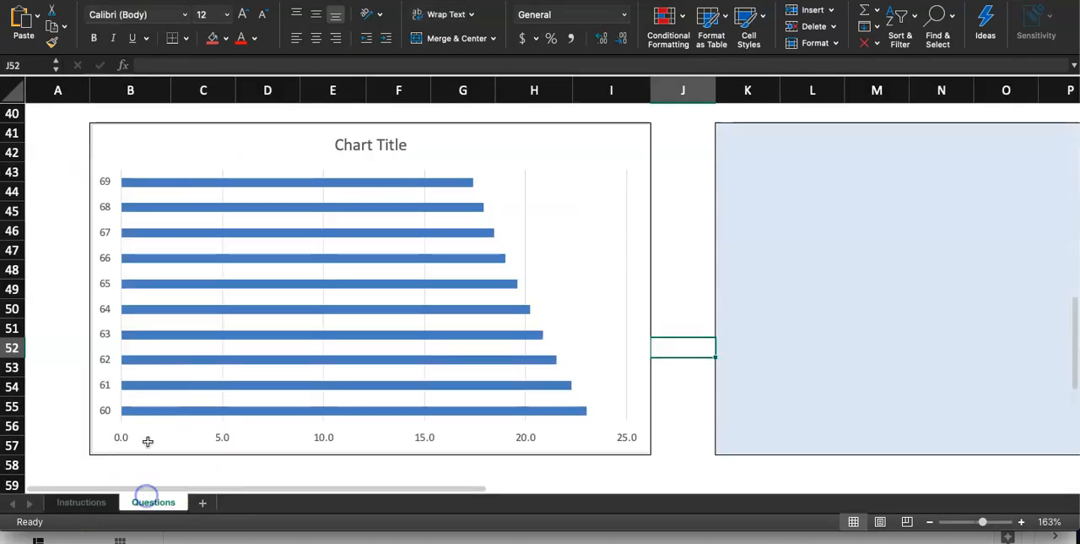
Apply chart Style 4 to the clustered bar chart on the Questions sheet.
left_click(188, 137)
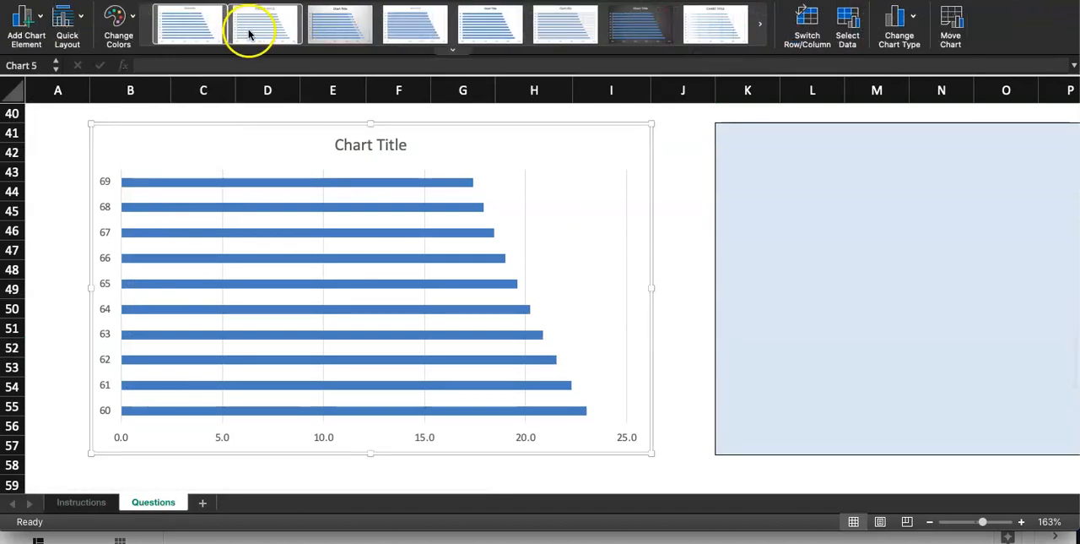
left_click(417, 32)
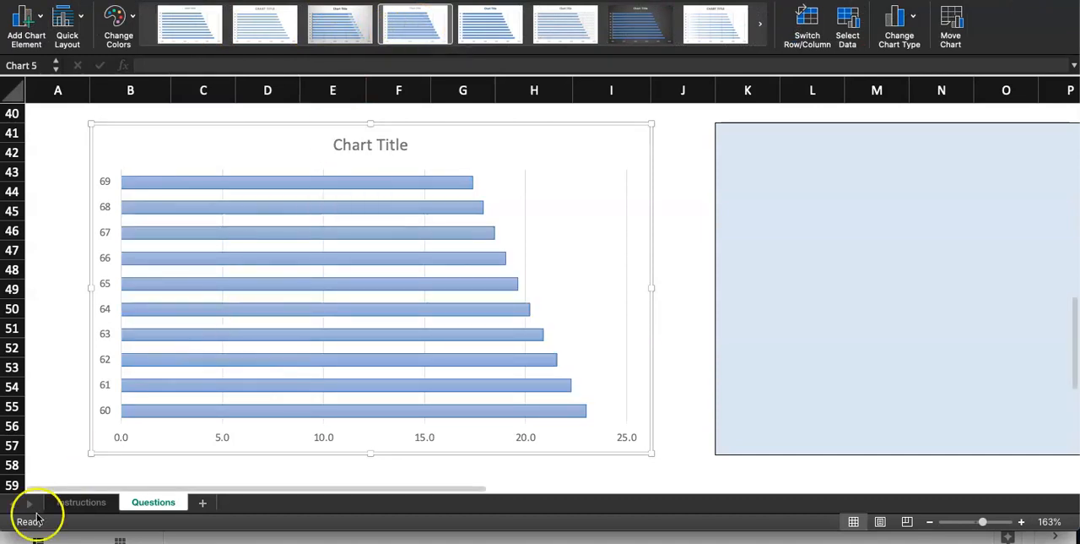
Copy the chart title text BMI for 115 lbs from the step 5 text on the Instructions sheet.
left_click(84, 504)
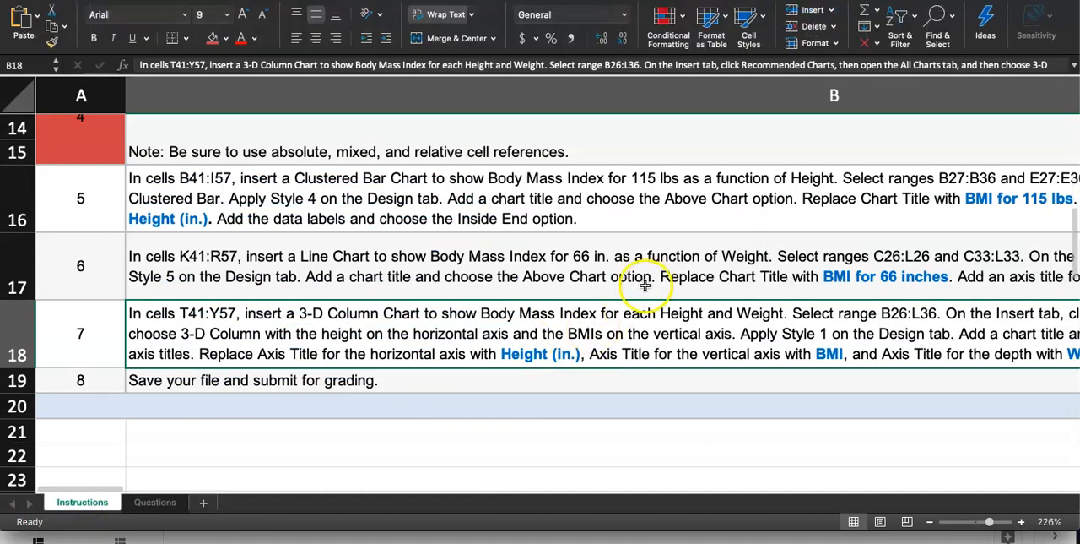
scroll(628, 287, "right", 5)
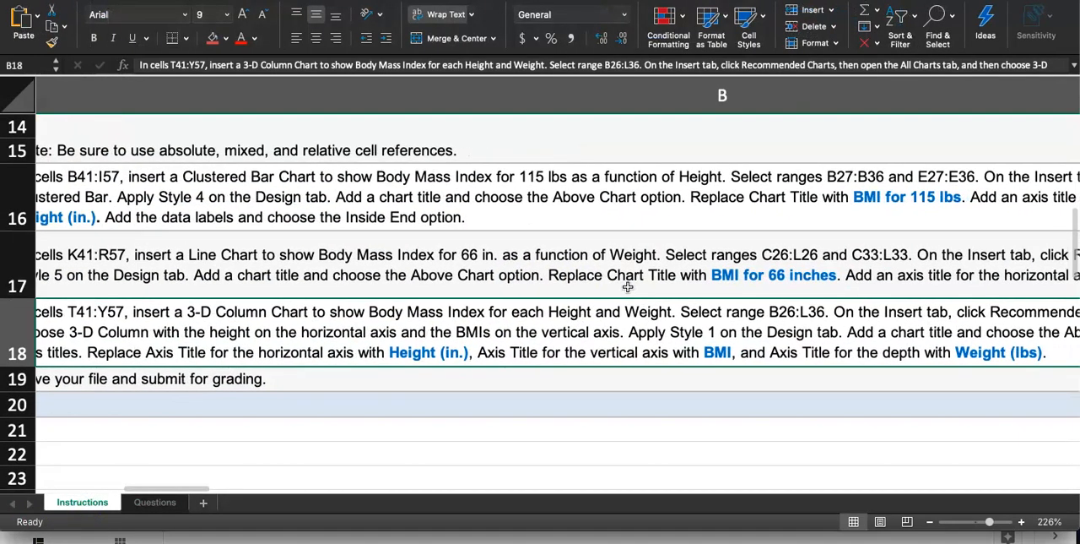
scroll(628, 287, "right", 2)
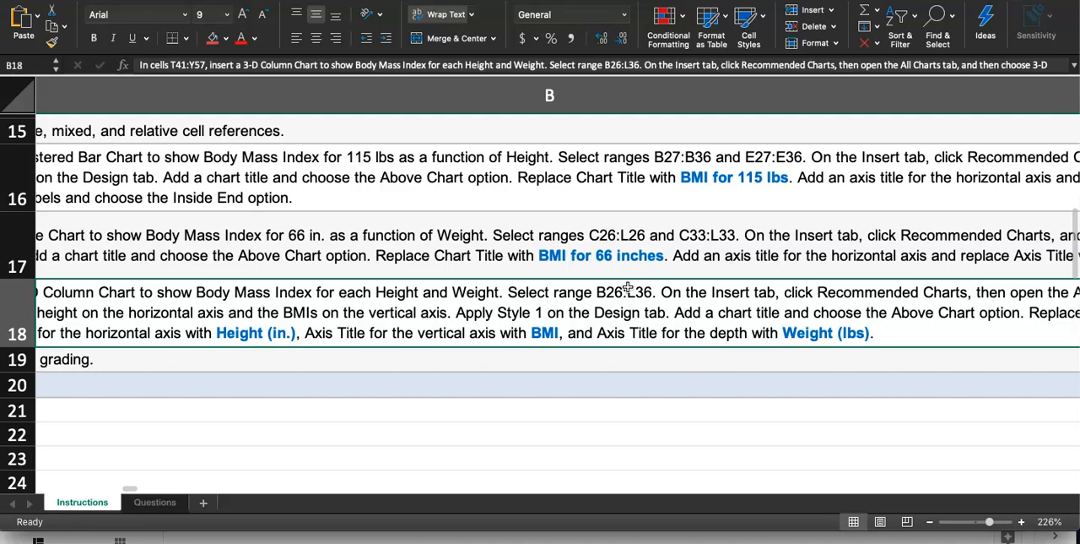
scroll(642, 273, "up", 2)
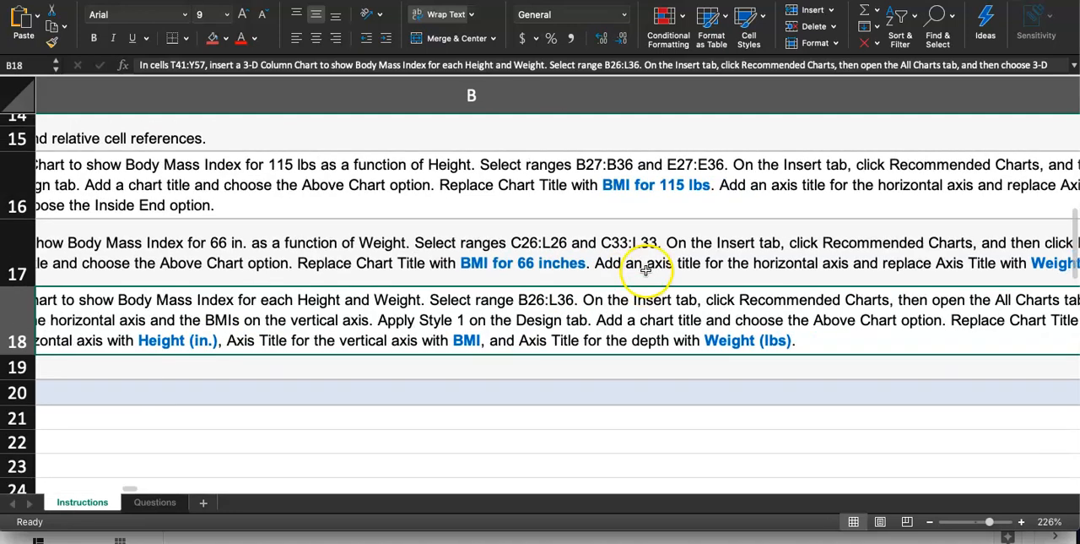
double_click(601, 191)
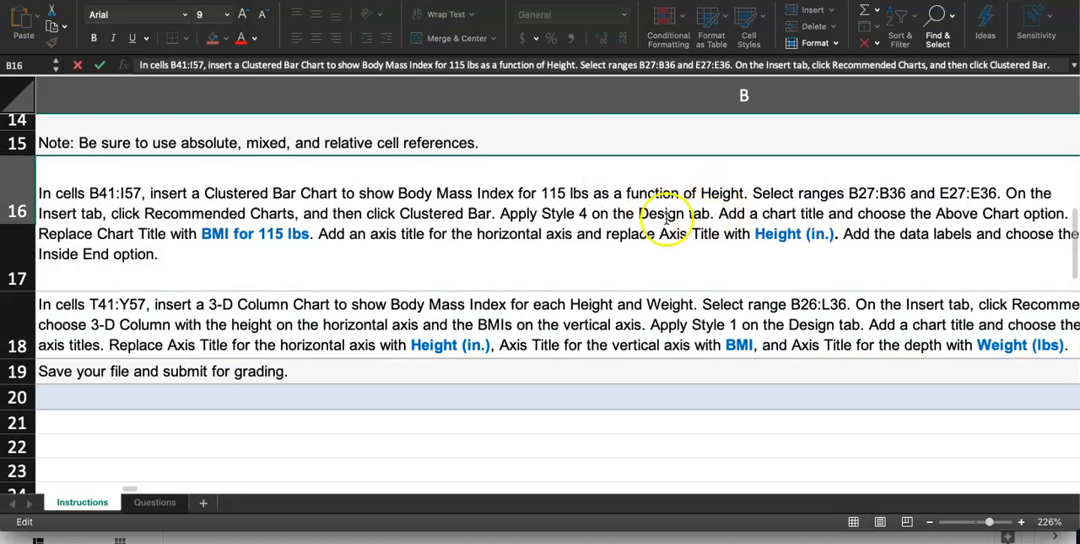
left_click_drag(202, 234, 311, 234)
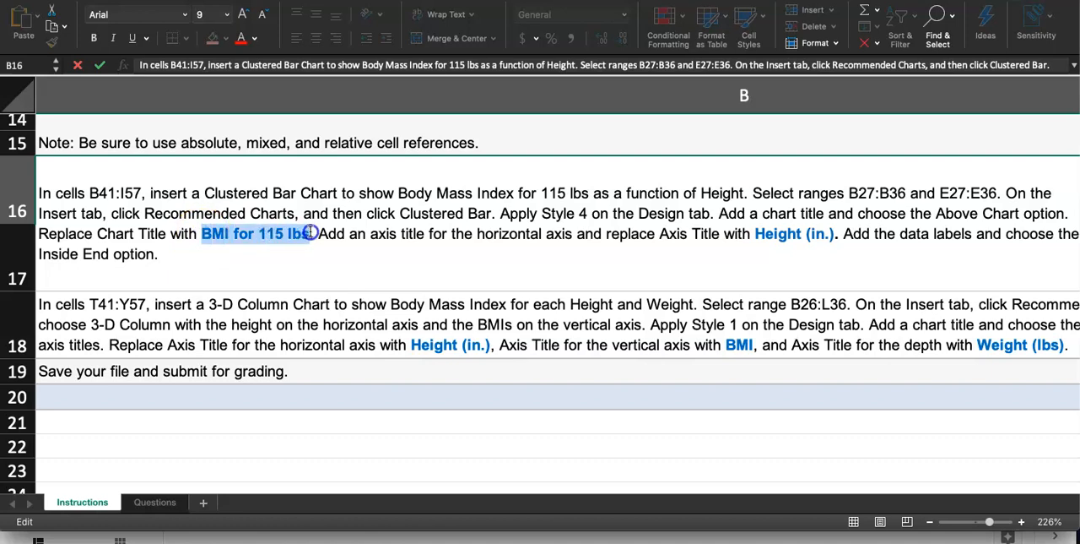
right_click(291, 233)
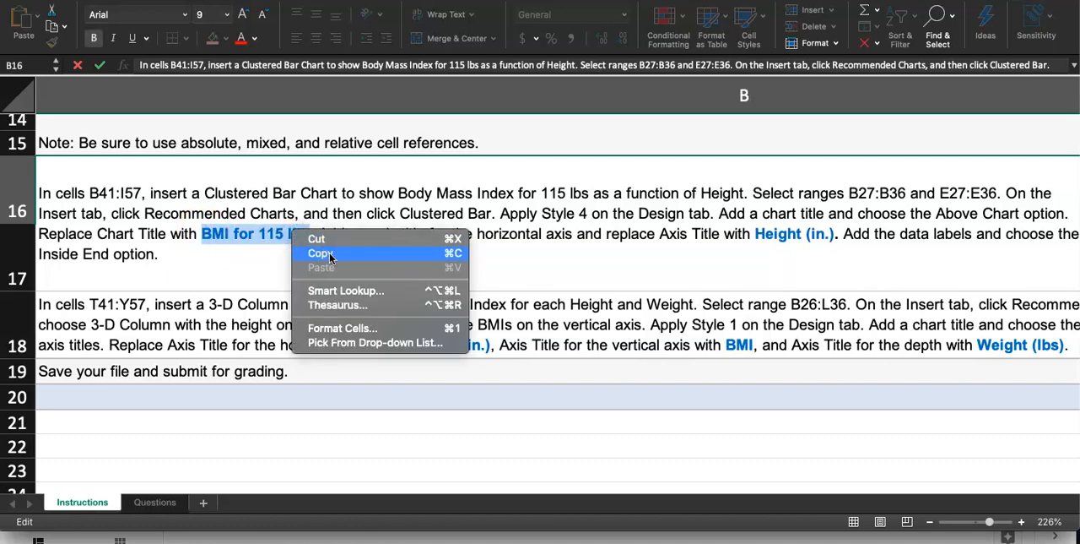
left_click(329, 255)
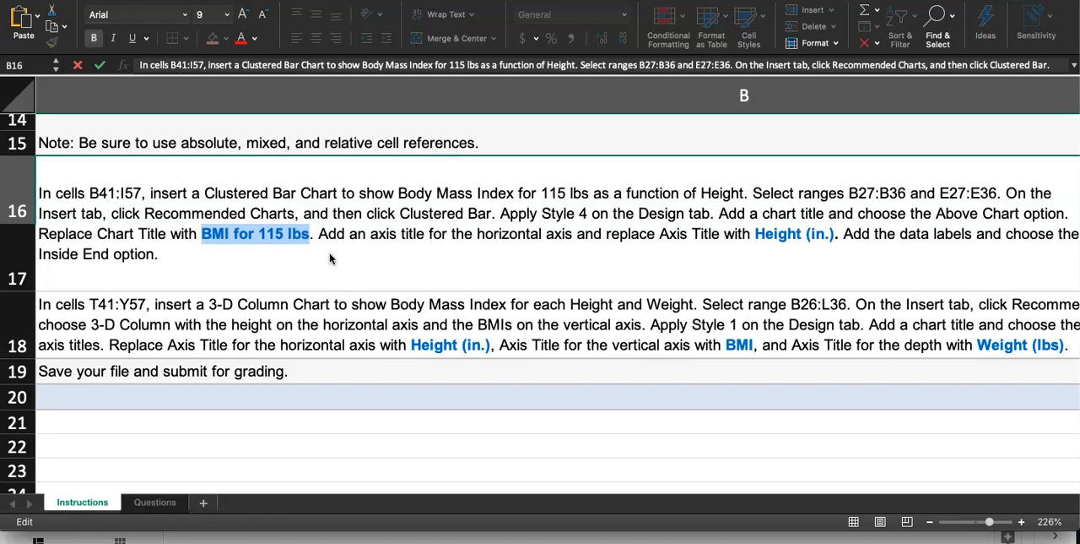
Replace the bar chart's title on the Questions sheet with the copied text BMI for 115 lbs and close the title formatting options.
left_click(154, 502)
left_click(380, 142)
double_click(379, 139)
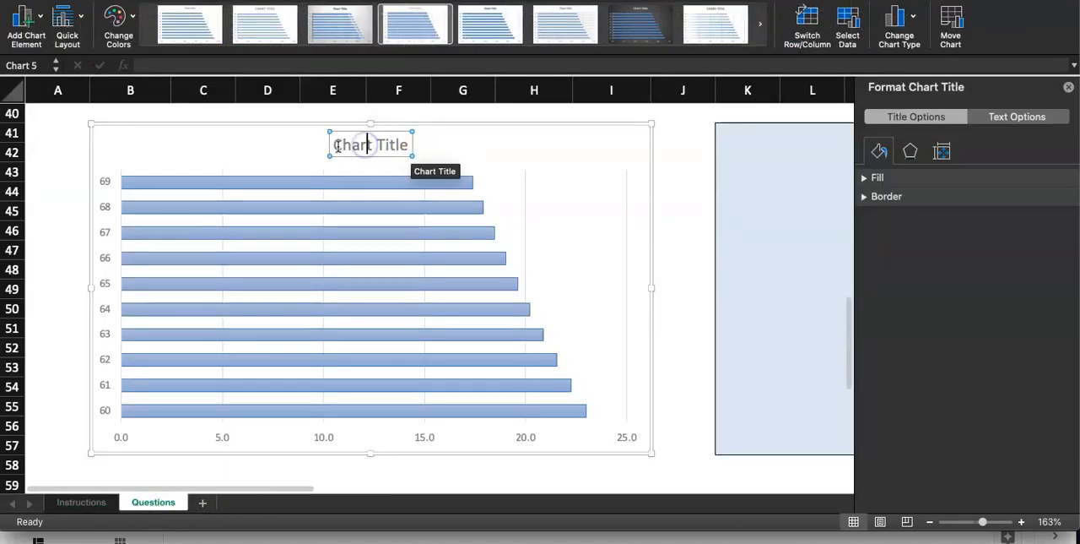
left_click_drag(337, 144, 405, 145)
key("super+v")
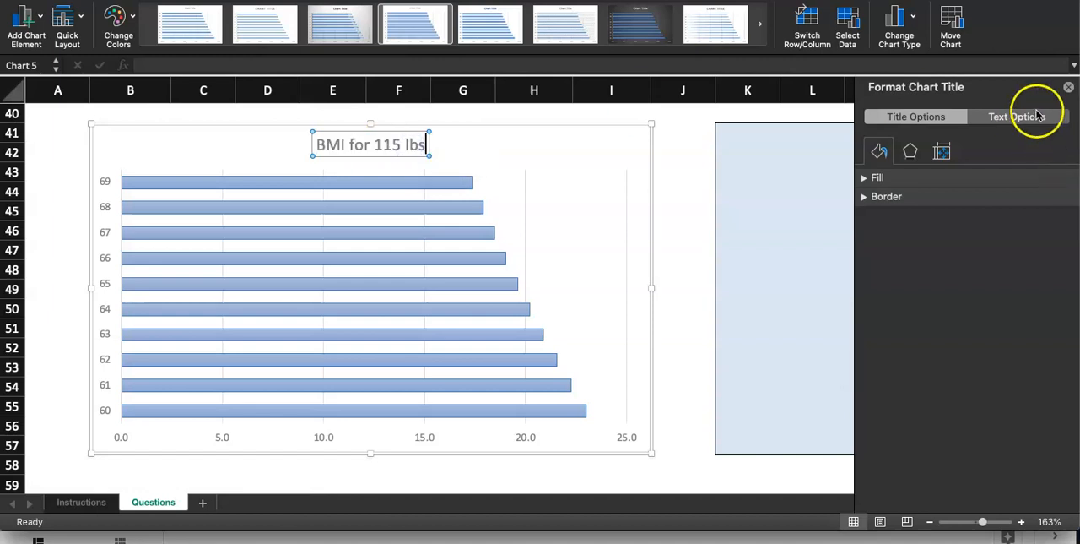
left_click(1069, 90)
left_click(690, 270)
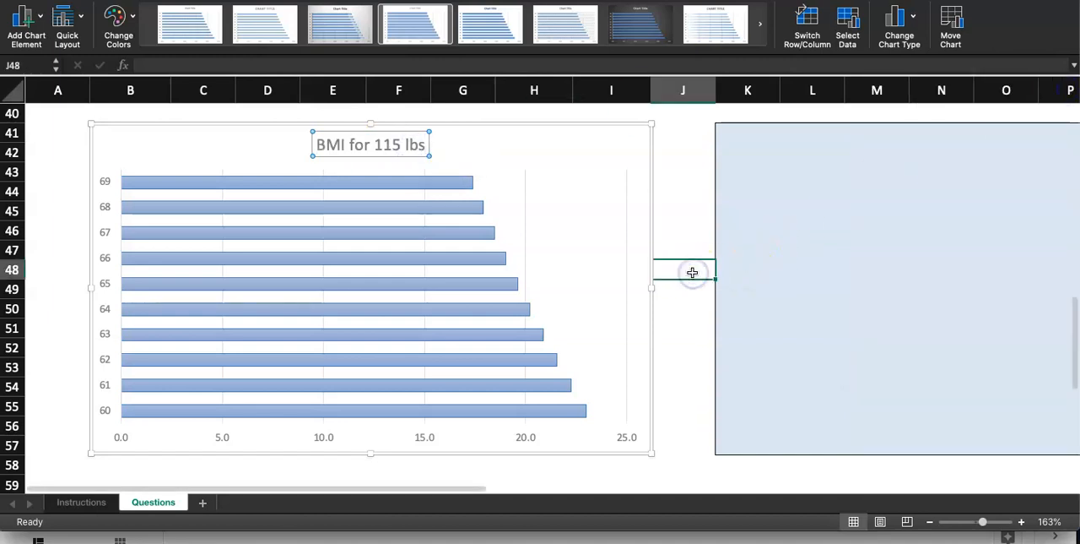
Review the rest of the step 5 instructions for the required horizontal axis title and data label settings.
left_click(83, 505)
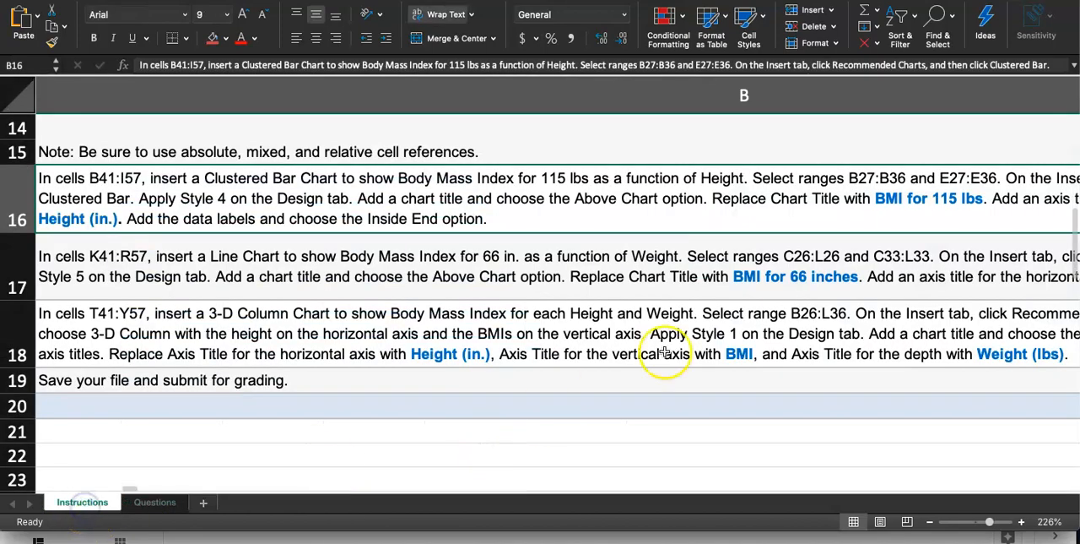
scroll(710, 335, "up", 2)
scroll(711, 336, "right", 5)
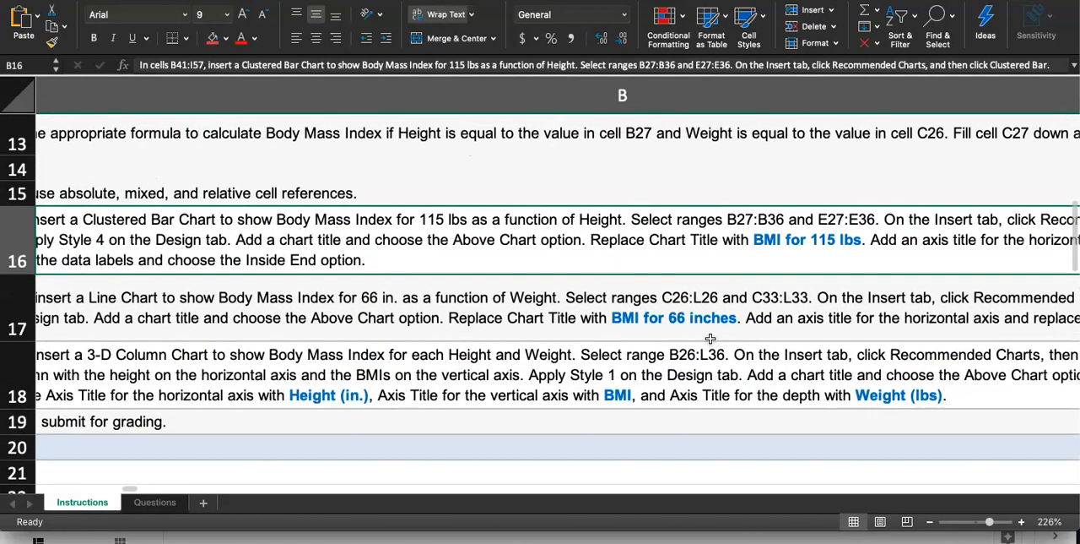
scroll(754, 260, "down", 2)
scroll(754, 260, "right", 10)
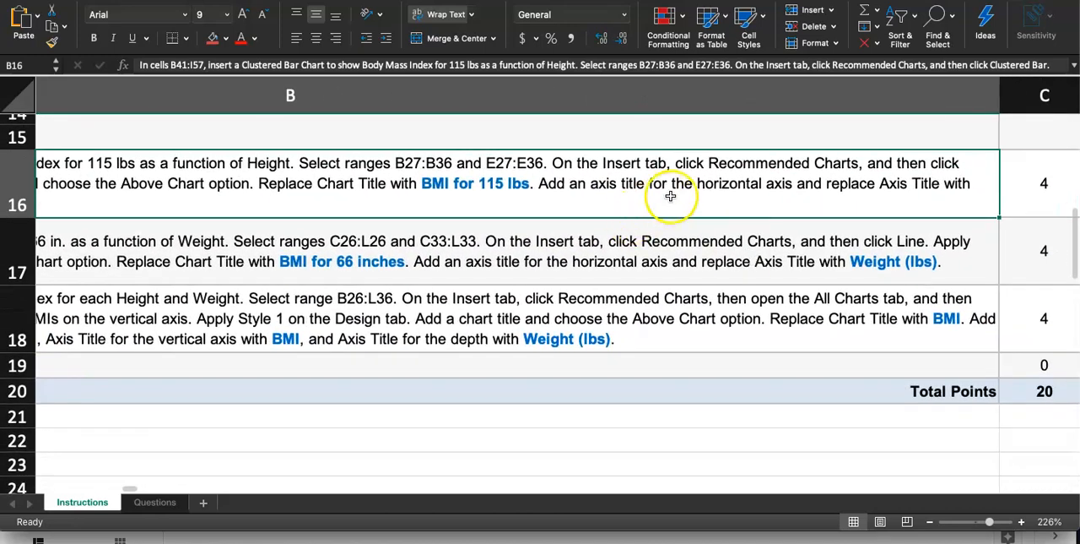
scroll(976, 200, "down", 1)
scroll(977, 200, "left", 10)
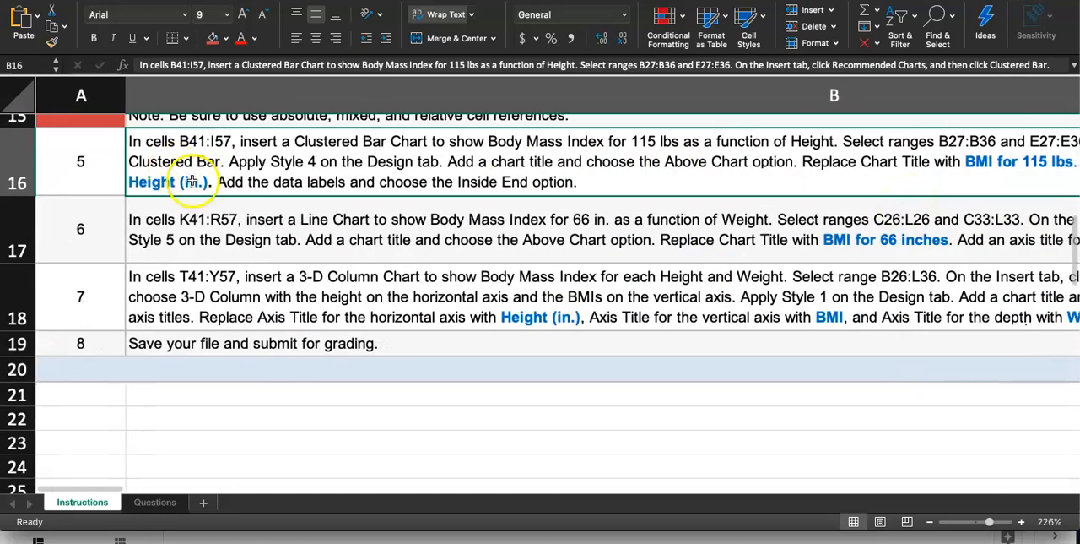
double_click(178, 169)
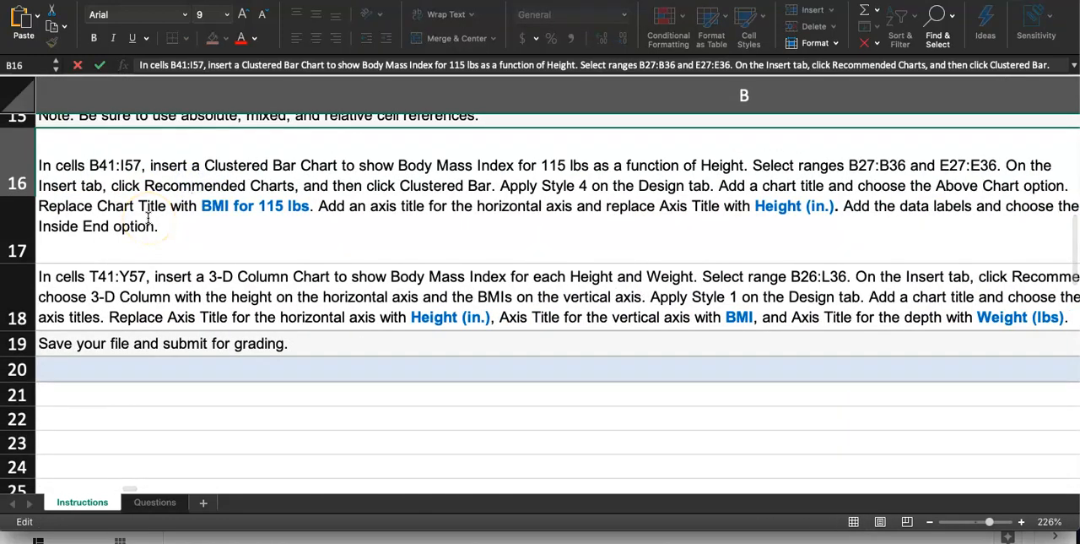
scroll(253, 263, "down", 2)
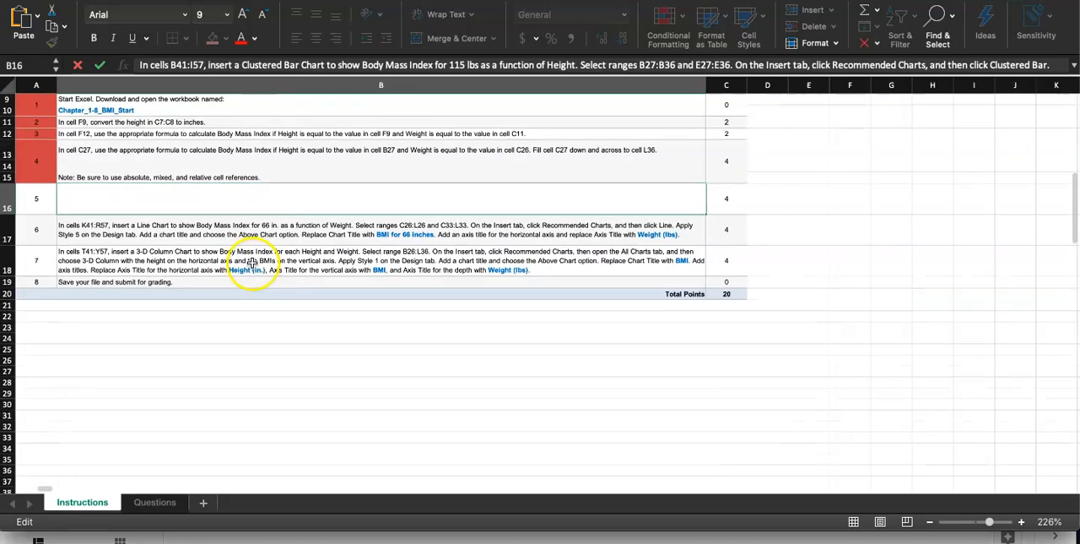
scroll(253, 263, "up", 3)
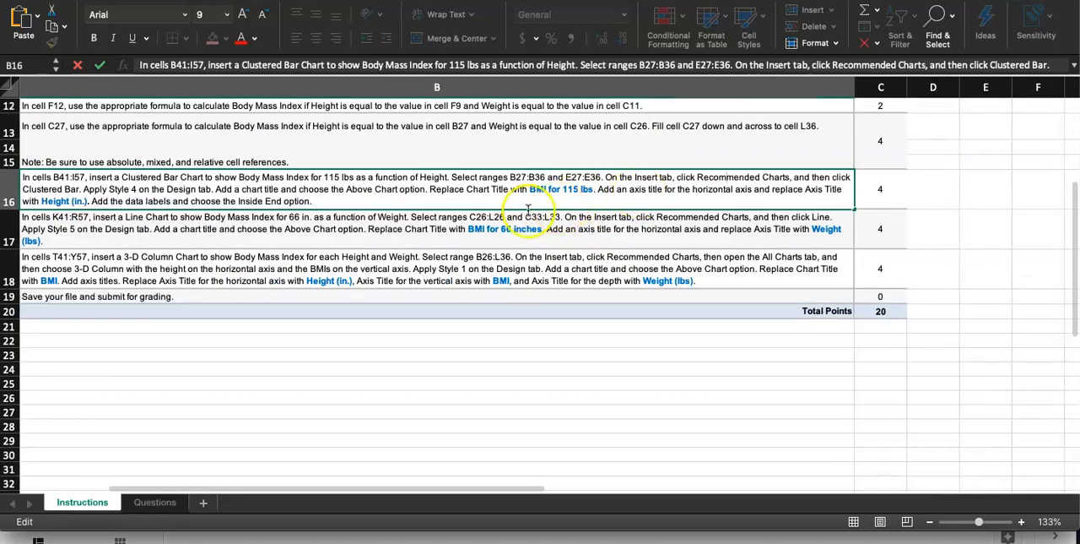
scroll(540, 219, "left", 2)
left_click_drag(91, 193, 141, 193)
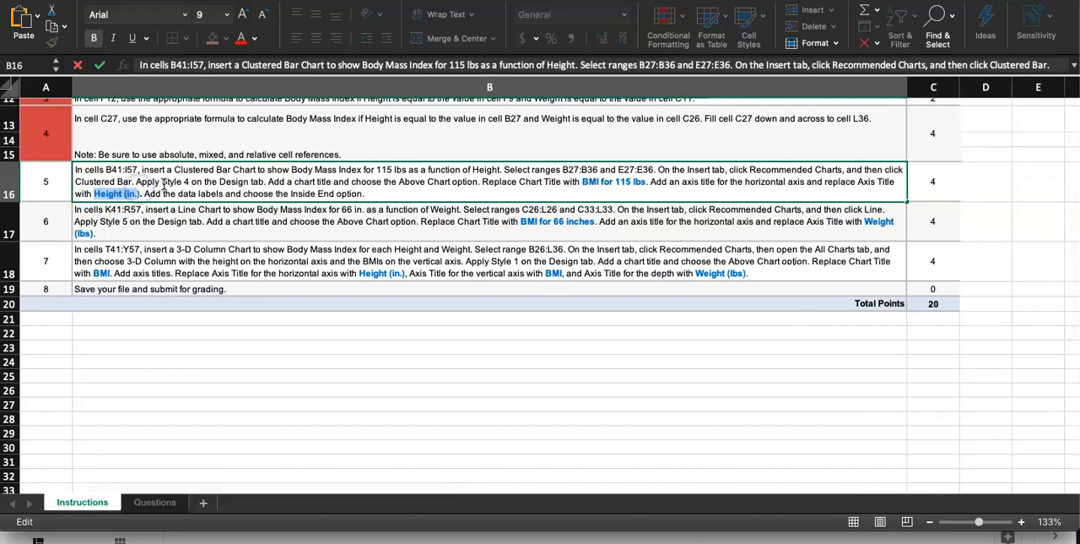
left_click(142, 178)
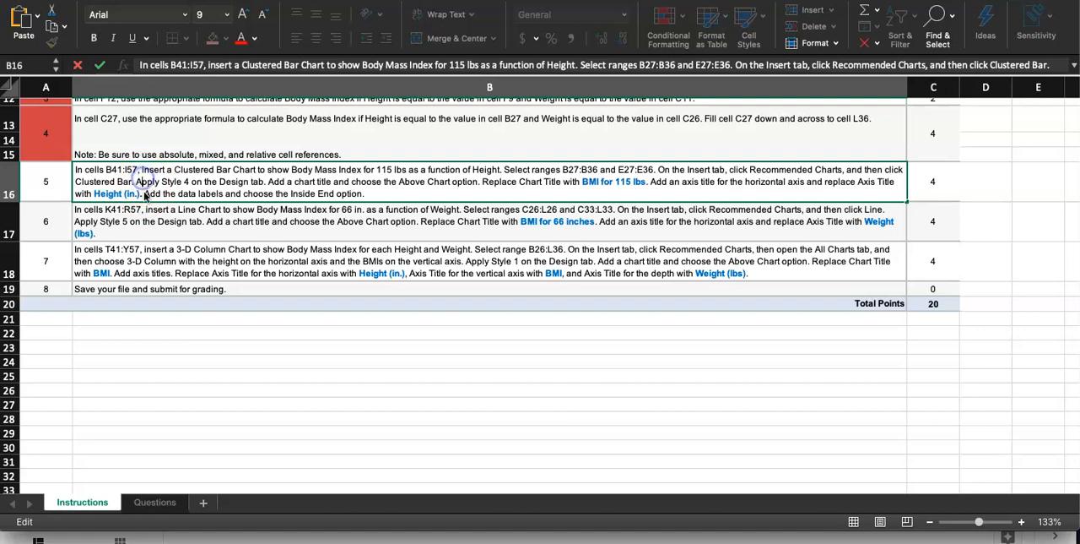
left_click(149, 213)
left_click(149, 374)
Highlight the axis title wording Height (in.) in the step 5 instruction text, leaving the cell's contents as they are.
scroll(147, 209, "up", 4)
scroll(147, 209, "up", 5)
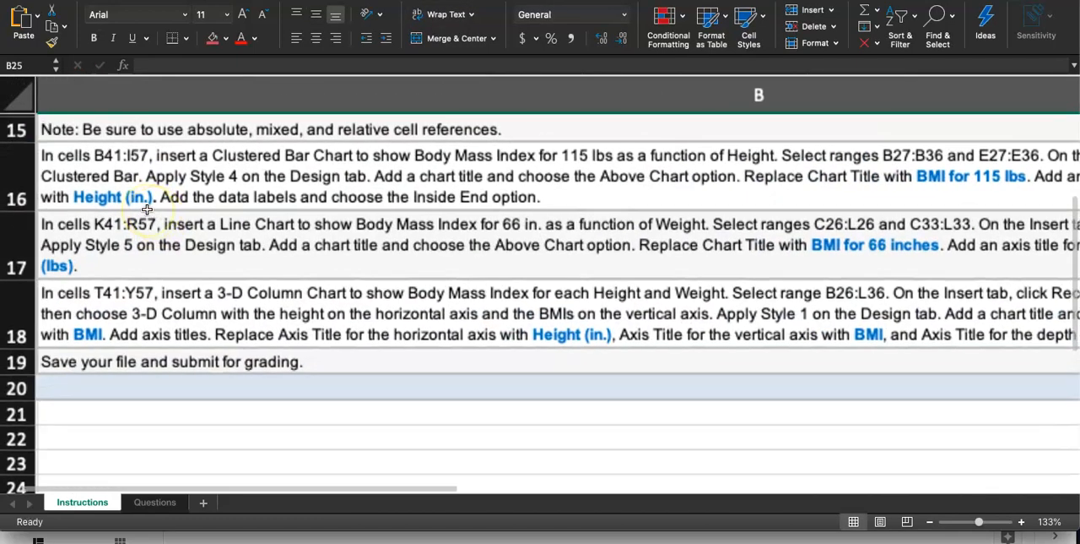
left_click(239, 265)
double_click(241, 265)
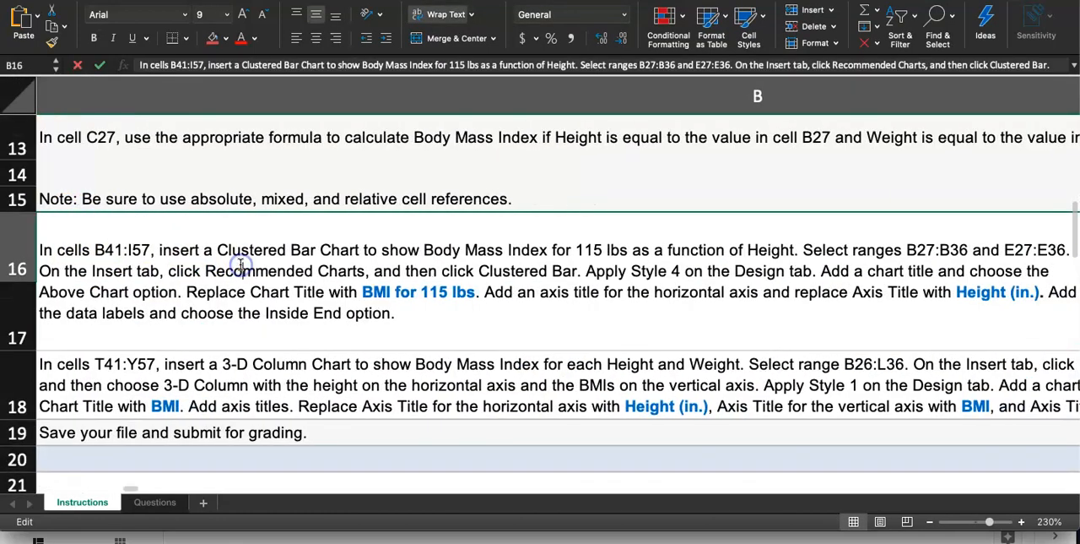
left_click_drag(958, 292, 1043, 291)
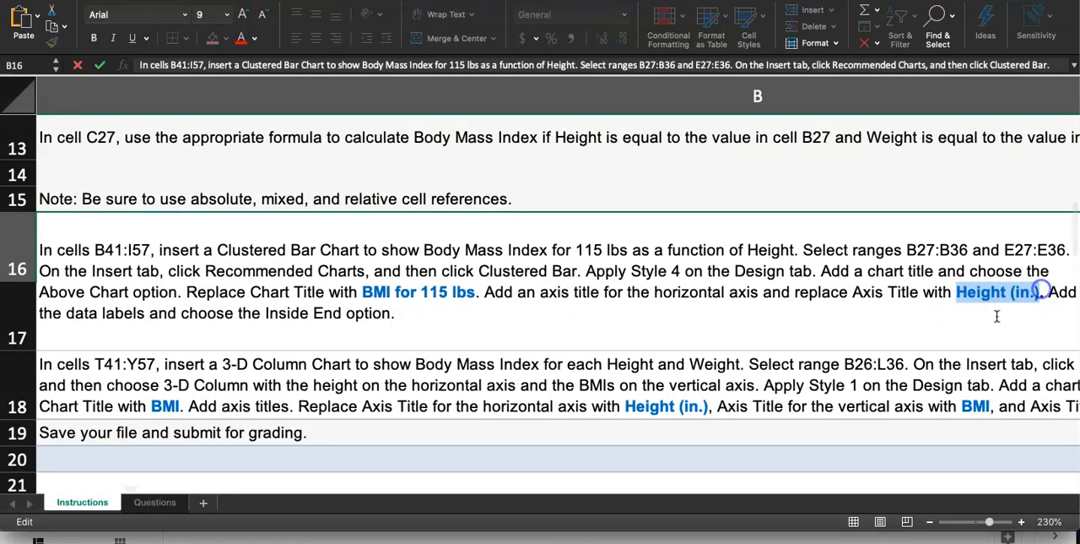
left_click(959, 342)
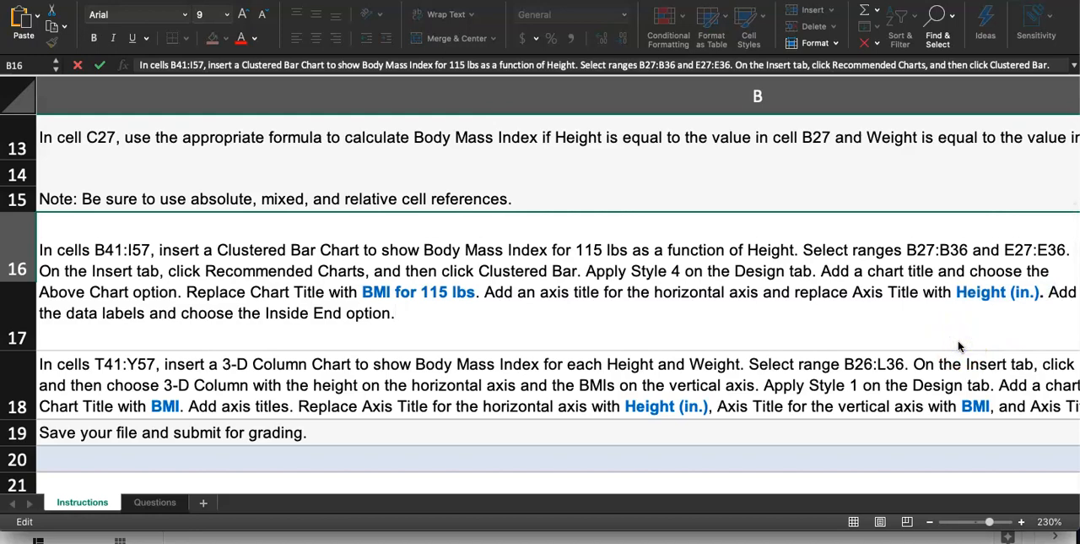
key("Escape")
scroll(931, 348, "down", 3)
scroll(578, 267, "down", 2)
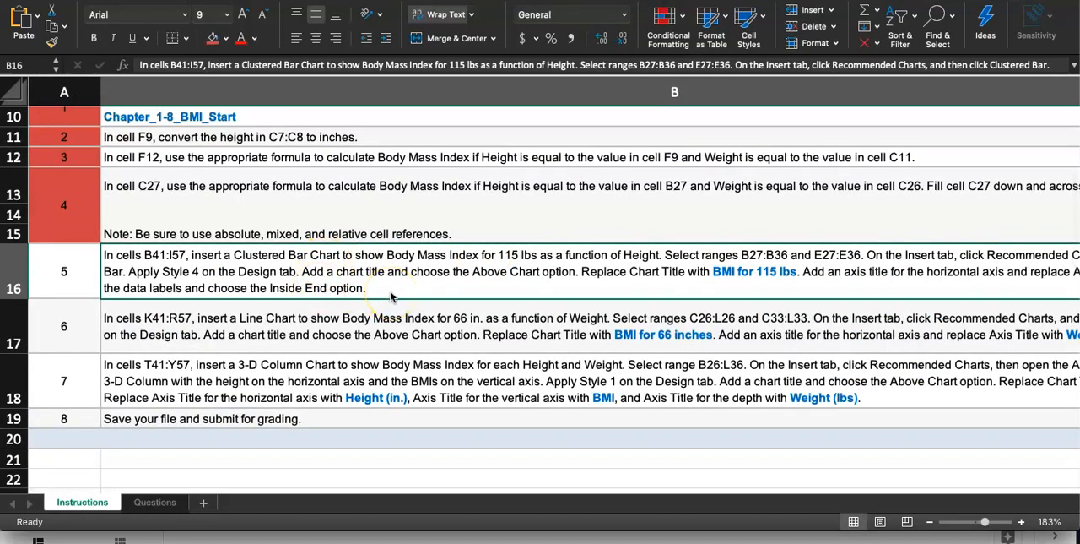
Add a primary horizontal axis title to the bar chart on the Questions sheet and set its text to HEIGHT (IN.).
left_click(154, 503)
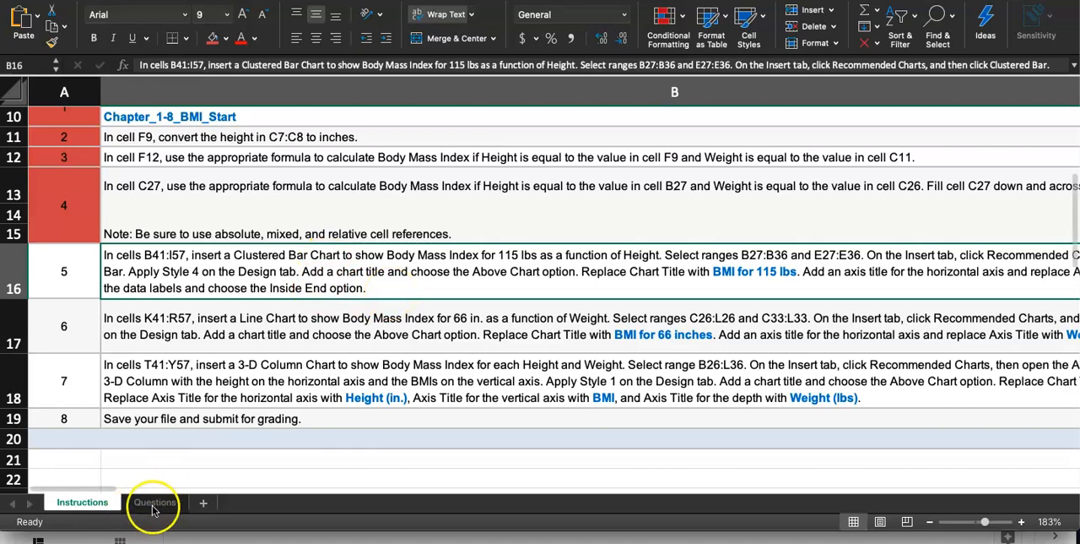
left_click(289, 140)
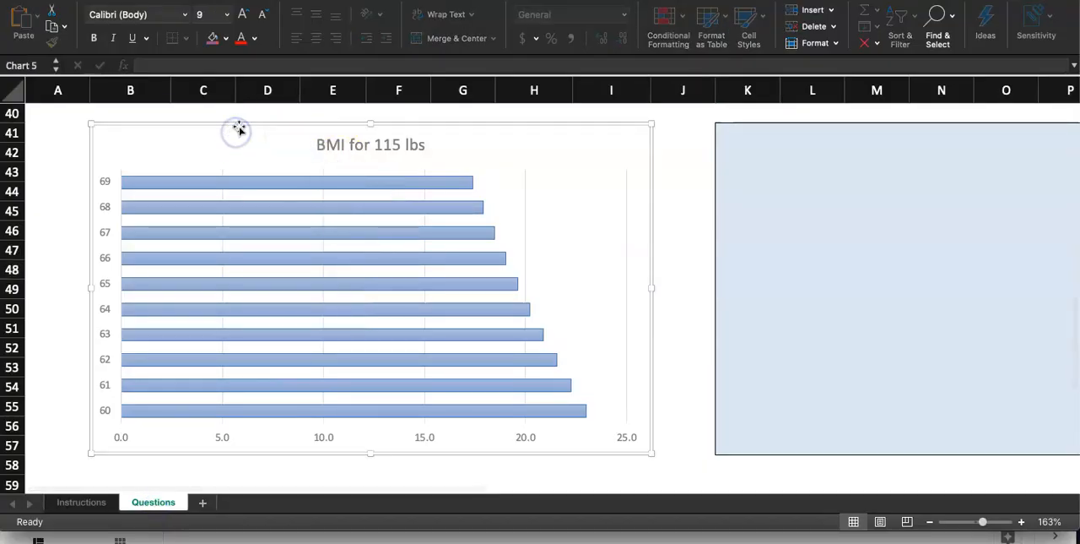
left_click(427, 1)
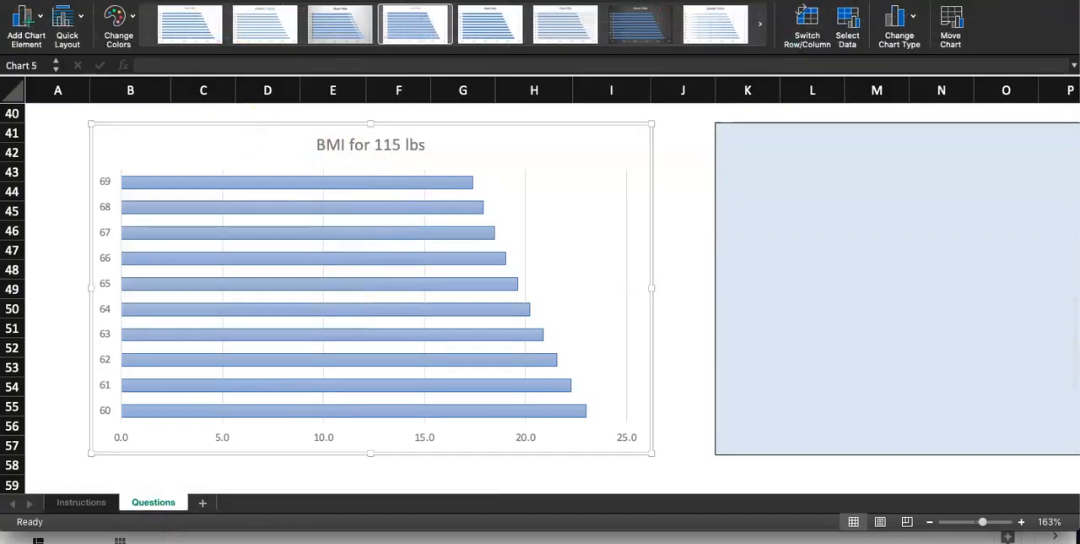
left_click(23, 27)
mouse_move(60, 58)
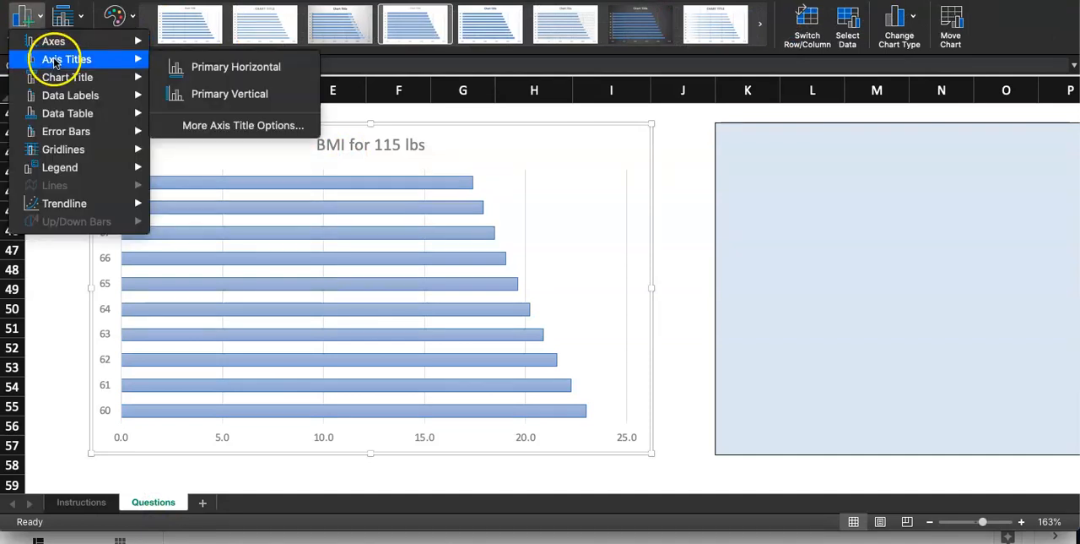
left_click(203, 68)
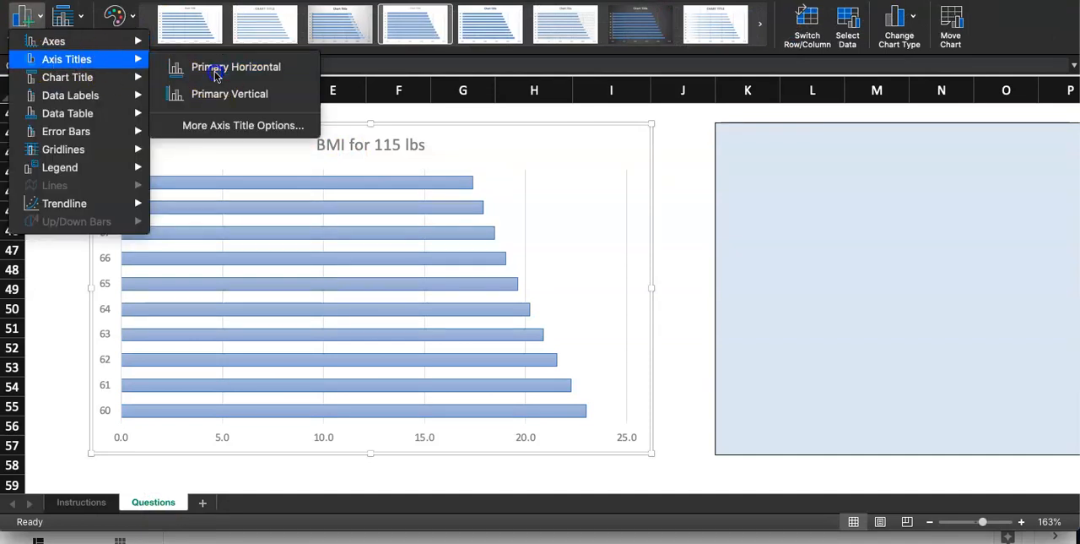
triple_click(384, 429)
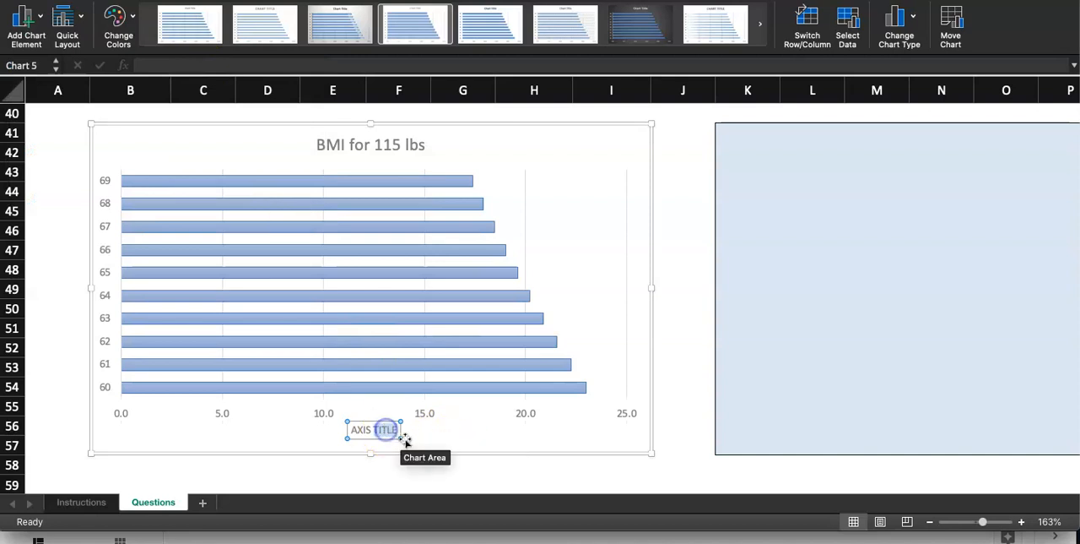
type("HEIGHT (IN.)")
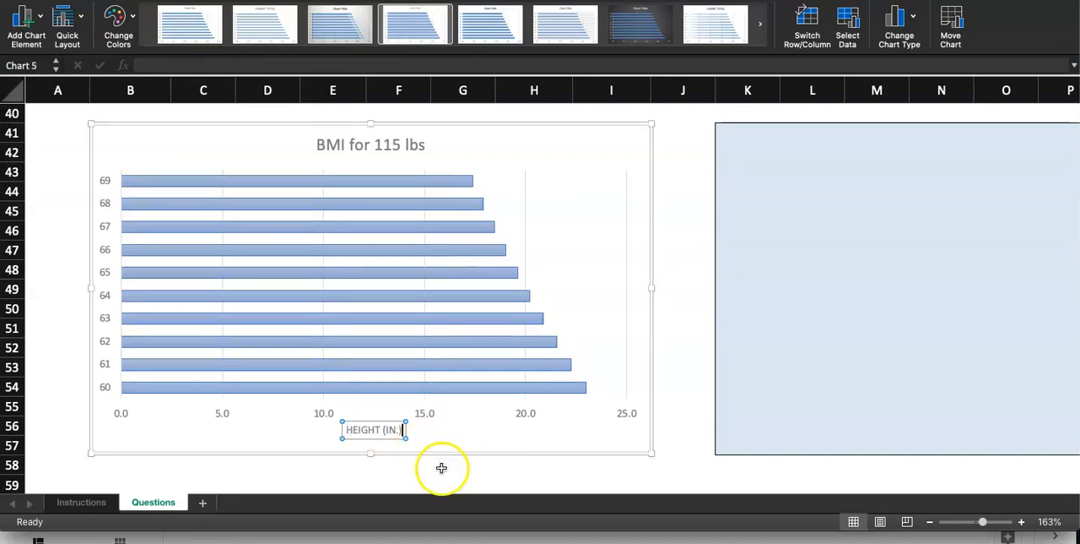
left_click(490, 473)
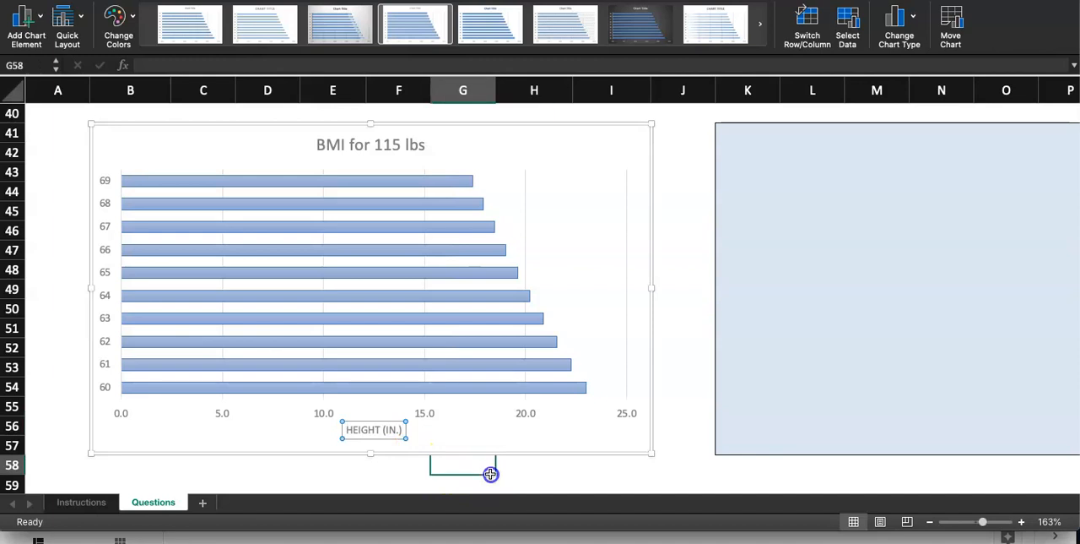
Add data labels at the Inside End position to the BMI for 115 lbs bar chart on the Questions sheet.
left_click(685, 447)
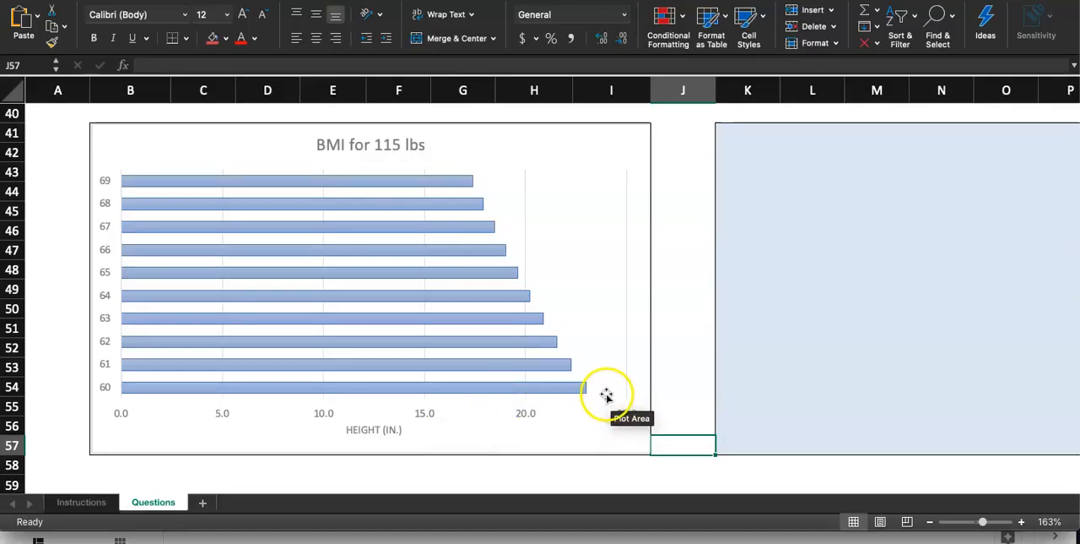
mouse_move(467, 186)
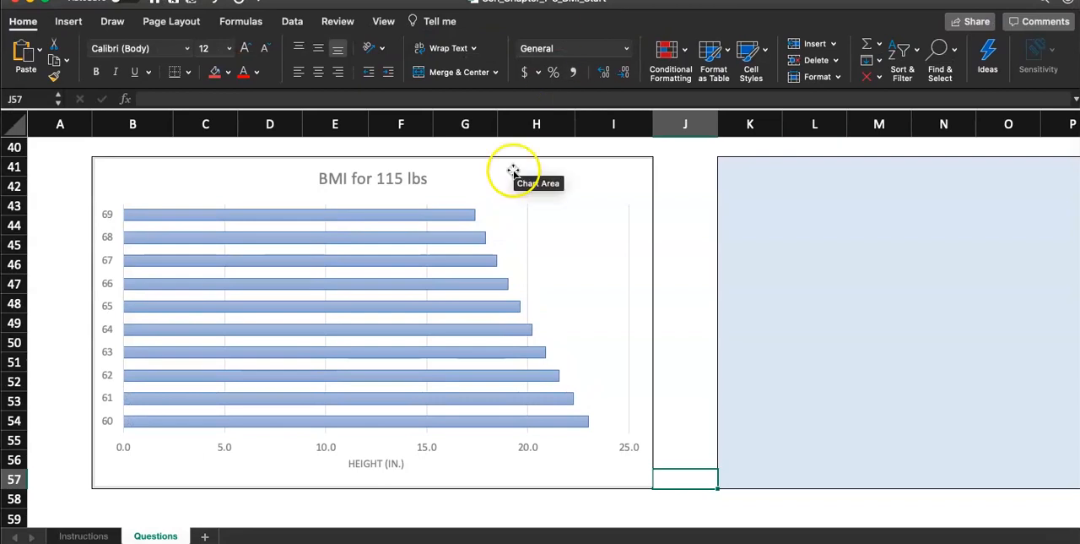
left_click(513, 170)
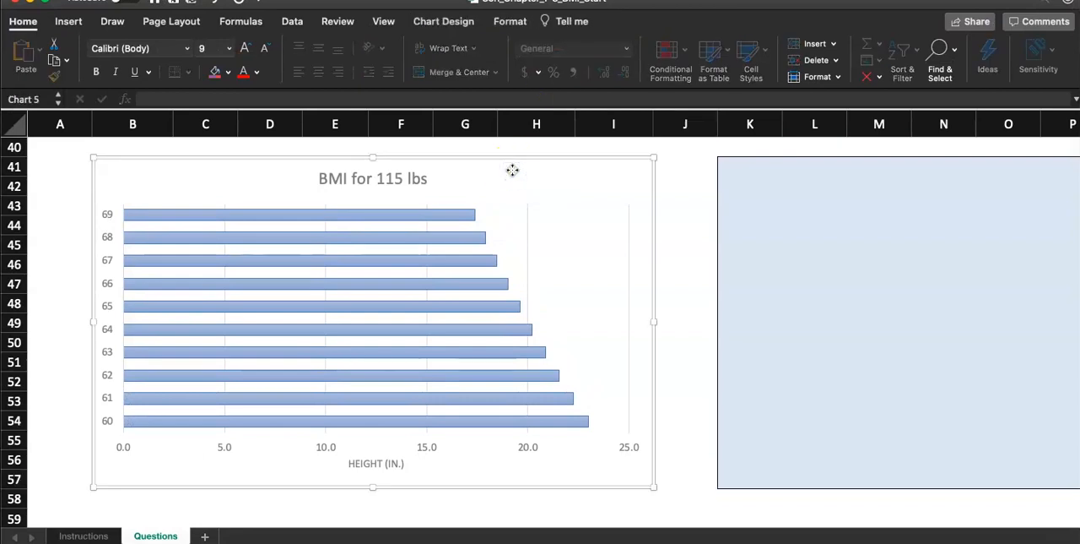
left_click(448, 25)
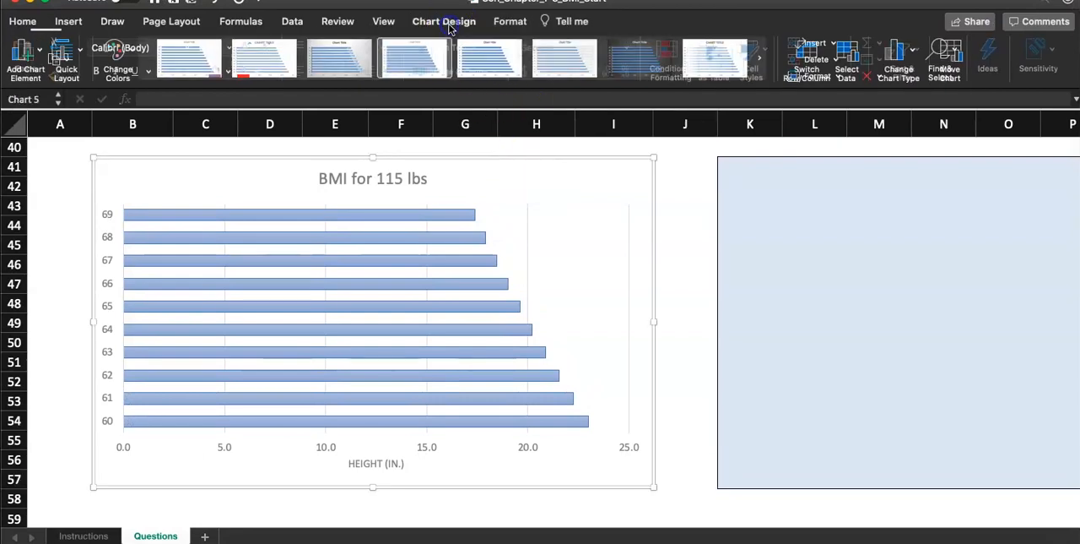
left_click(38, 59)
left_click(84, 132)
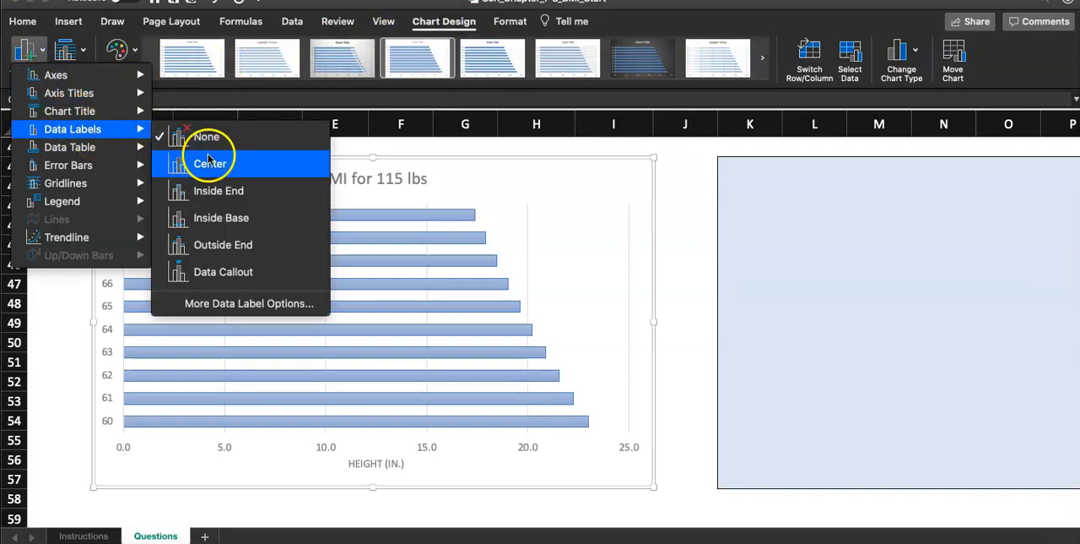
left_click(277, 195)
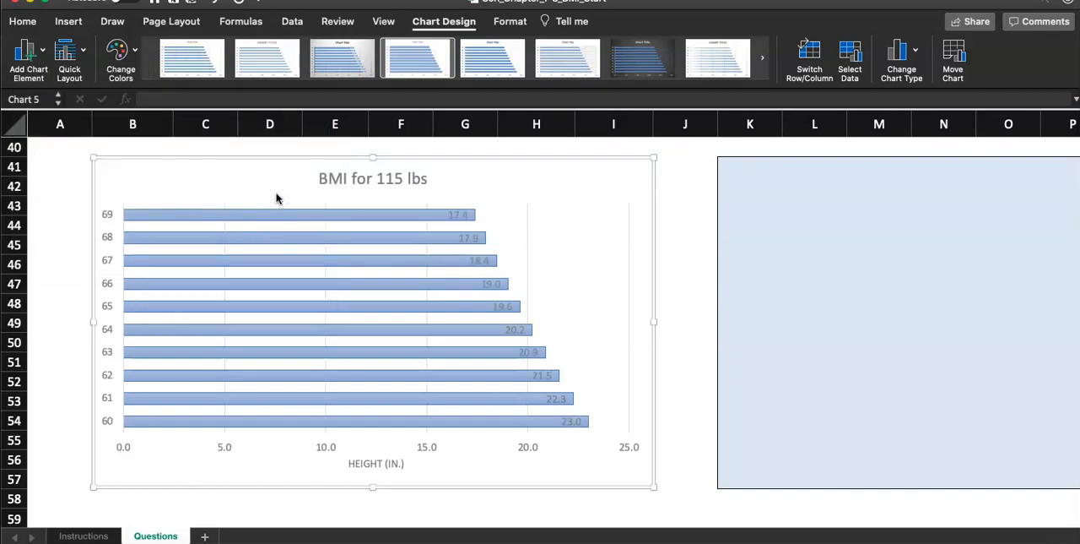
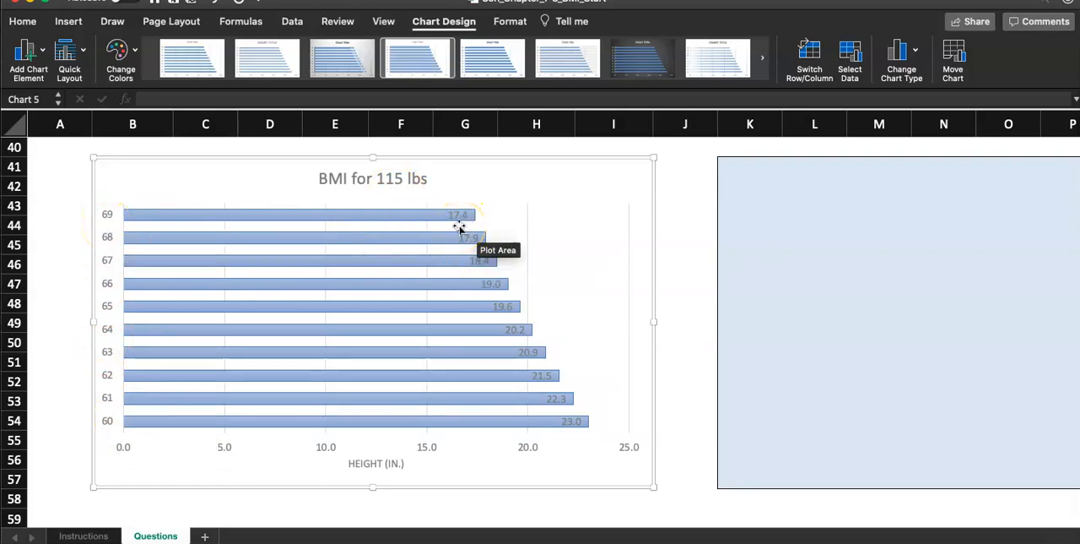
Switch to the homework slides and review the finished step 5 bar chart slide and the step 6 line chart slide.
left_click(676, 169)
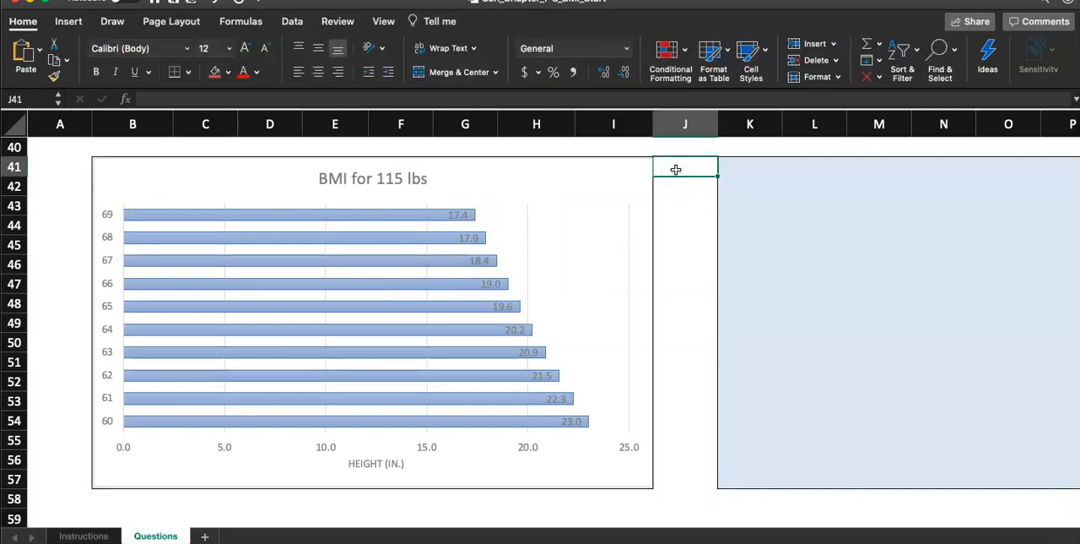
left_click(680, 93)
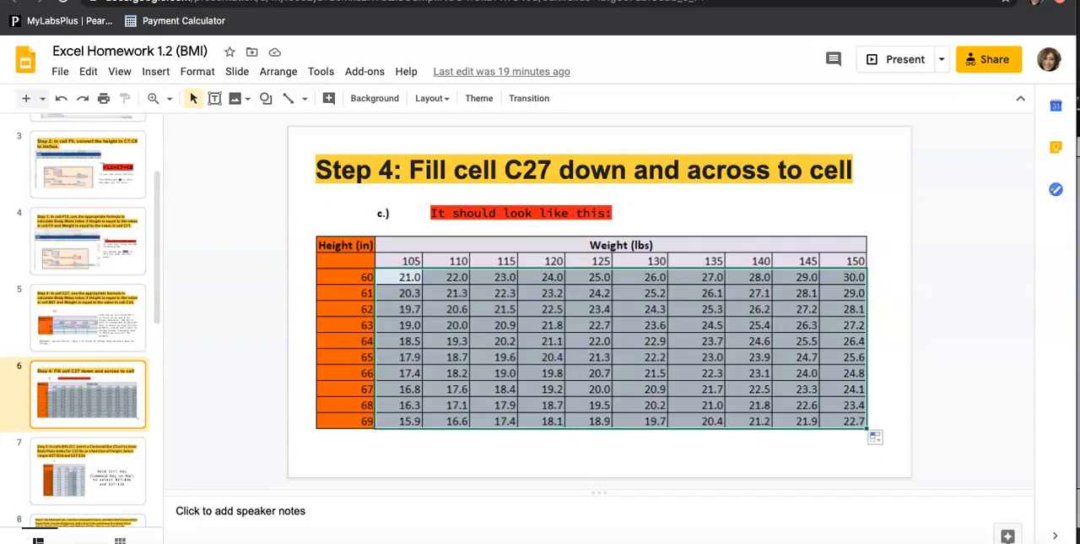
left_click(79, 431)
scroll(78, 432, "down", 2)
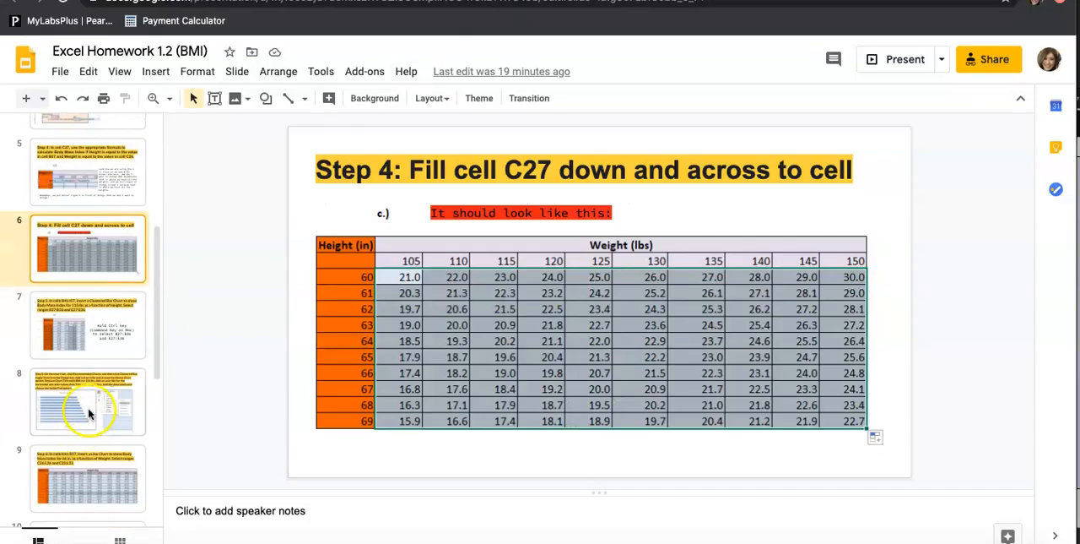
left_click(89, 413)
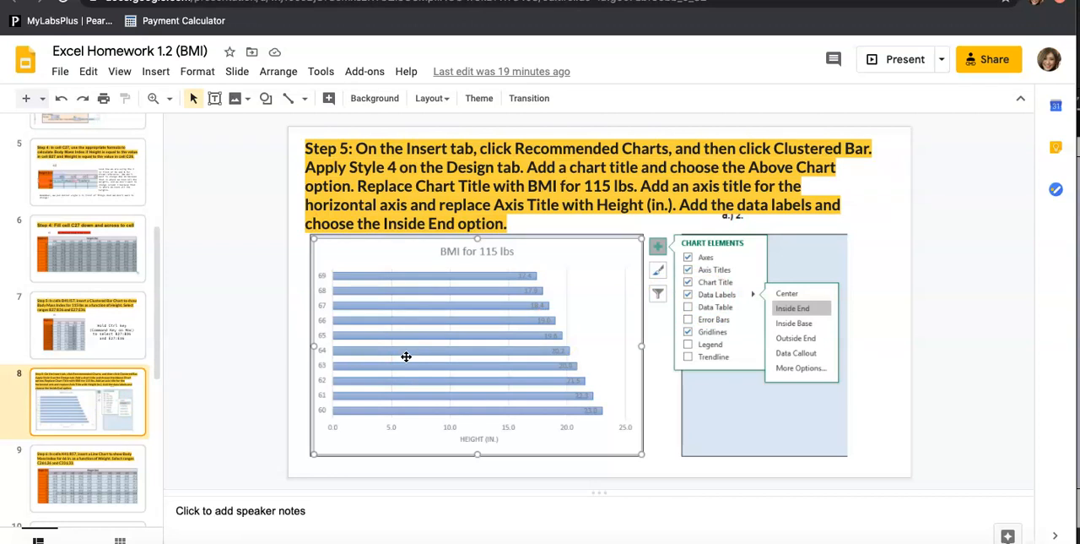
scroll(105, 401, "down", 2)
left_click(97, 410)
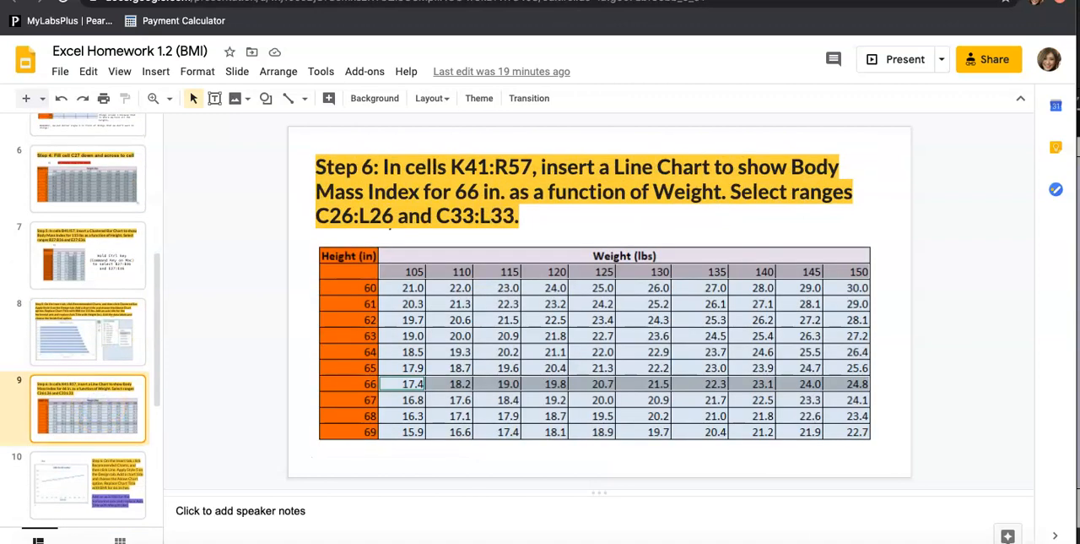
Switch back to Excel and fill the step 5 number cell A16 on the Instructions sheet with red.
left_click(912, 543)
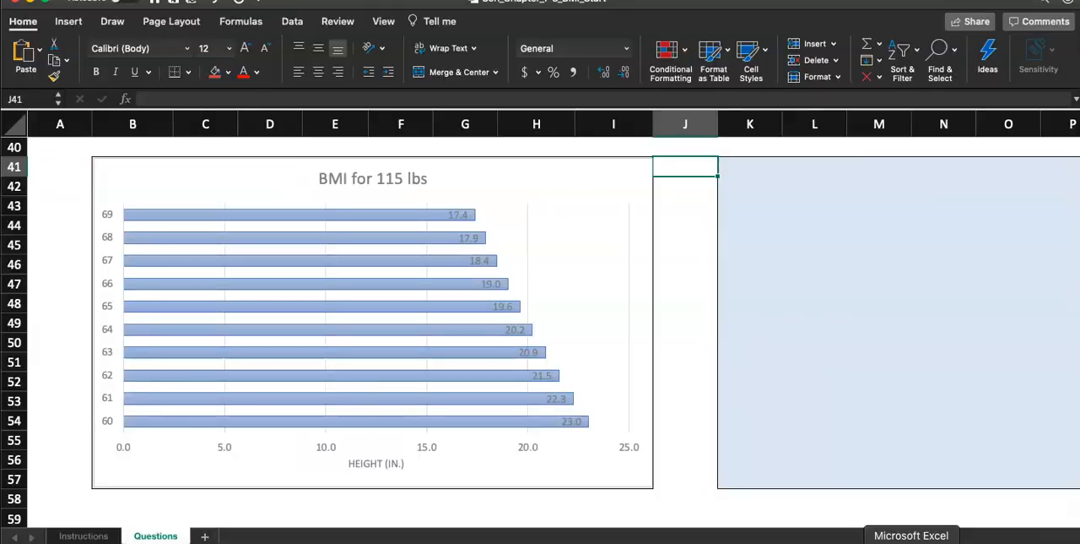
scroll(132, 435, "down", 3)
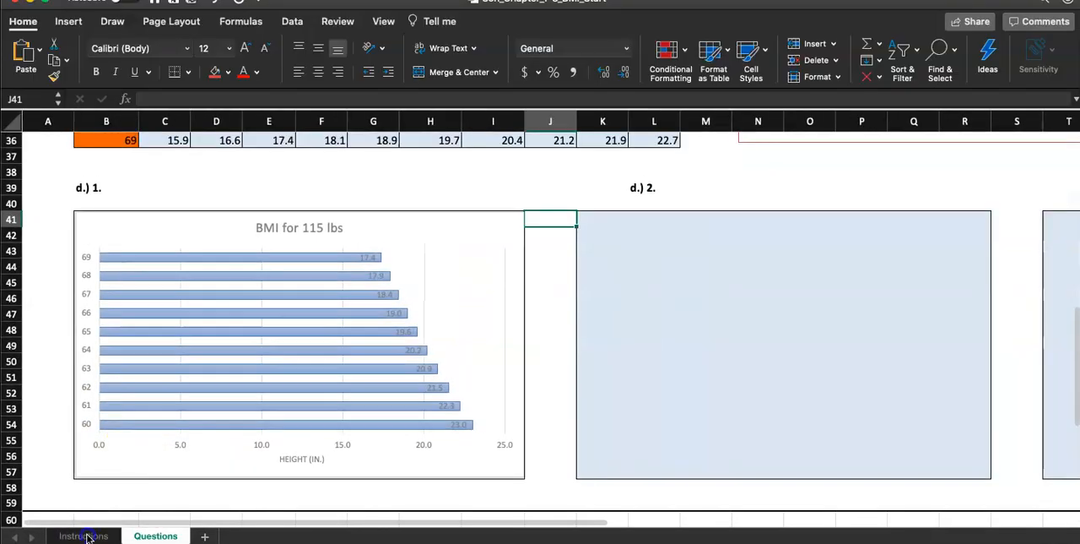
left_click(87, 533)
left_click(84, 309)
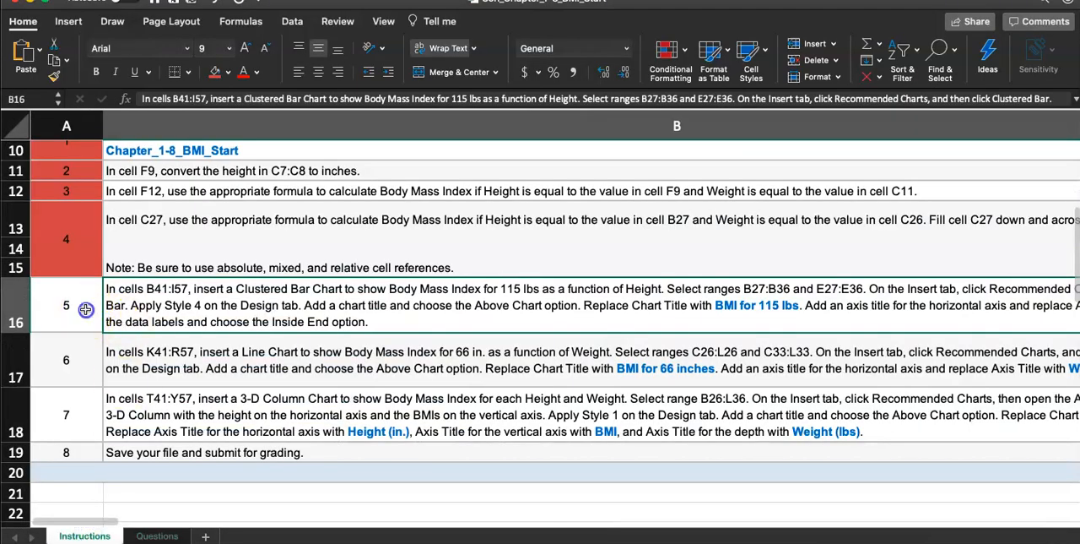
left_click(215, 71)
Review the full step 6 instructions for the line chart's location, source ranges, style, chart title and axis title.
scroll(273, 415, "down", 3)
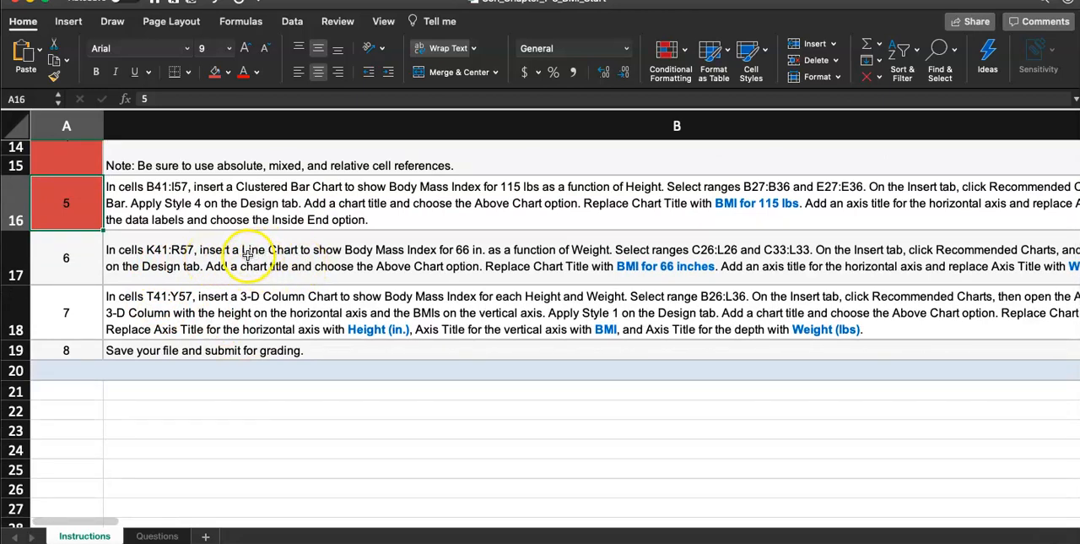
scroll(407, 268, "down", 1)
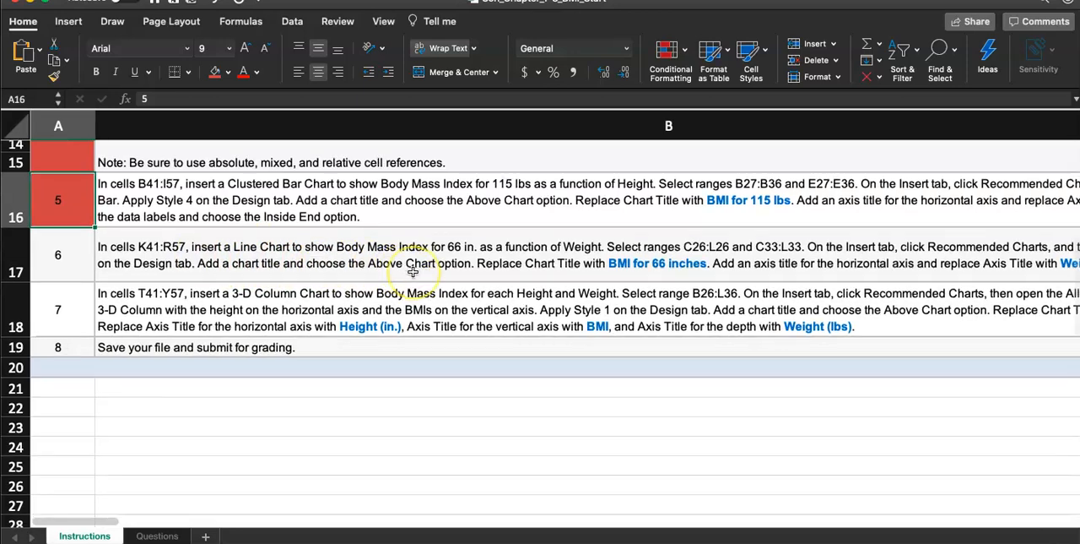
scroll(410, 270, "right", 3)
scroll(413, 272, "right", 1)
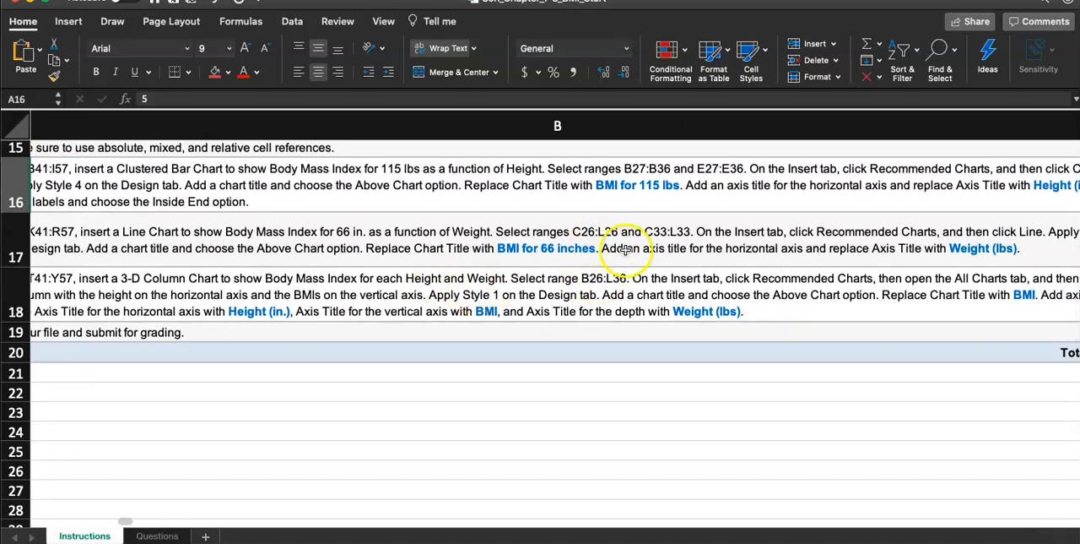
scroll(625, 325, "right", 2)
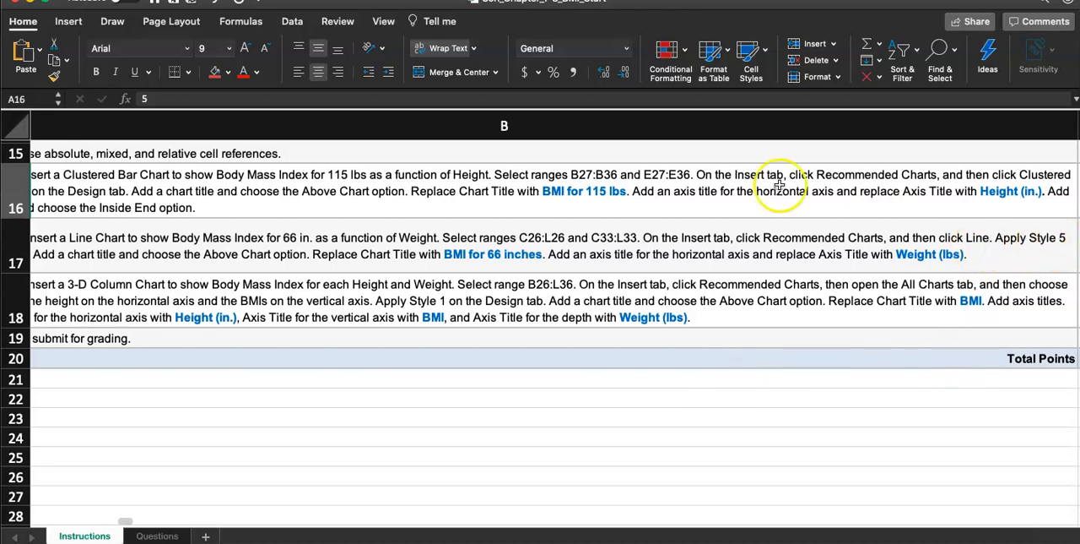
scroll(706, 157, "left", 5)
scroll(513, 185, "up", 2)
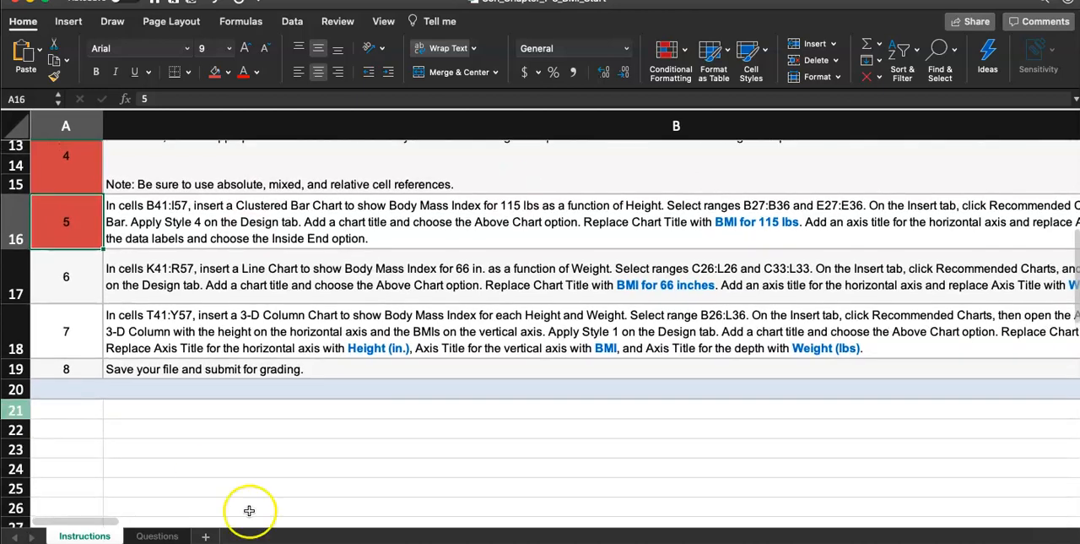
Insert a recommended Line chart on the Questions sheet from the ranges C26:L26 and C33:L33.
left_click(157, 535)
scroll(218, 371, "up", 5)
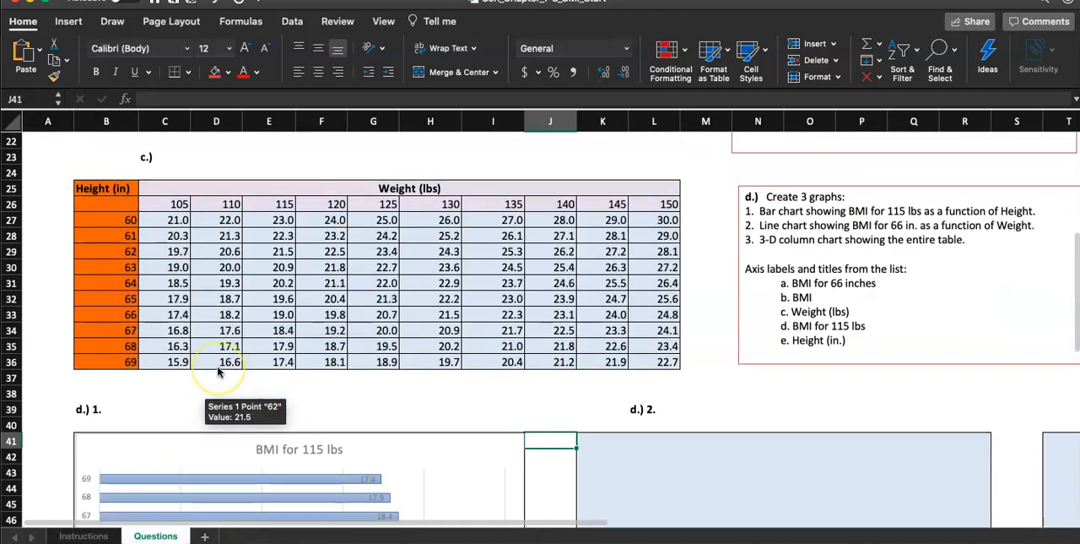
scroll(218, 371, "up", 1)
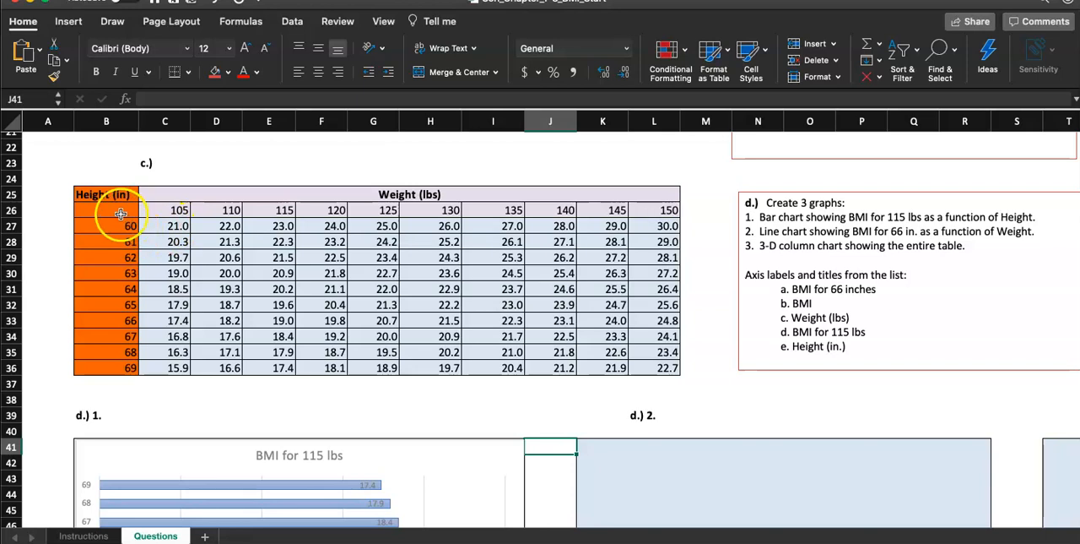
left_click(162, 213)
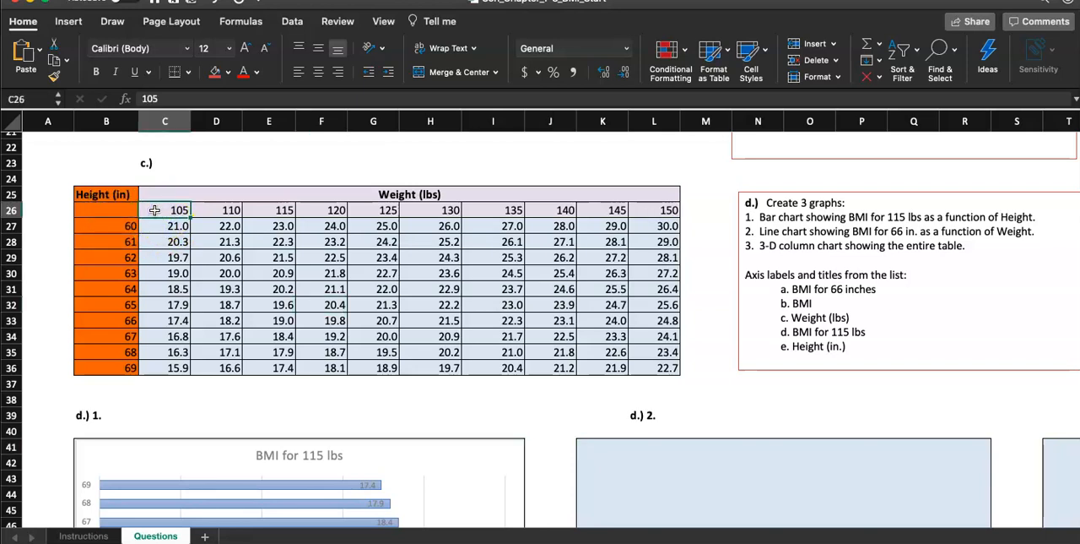
left_click_drag(155, 210, 646, 210)
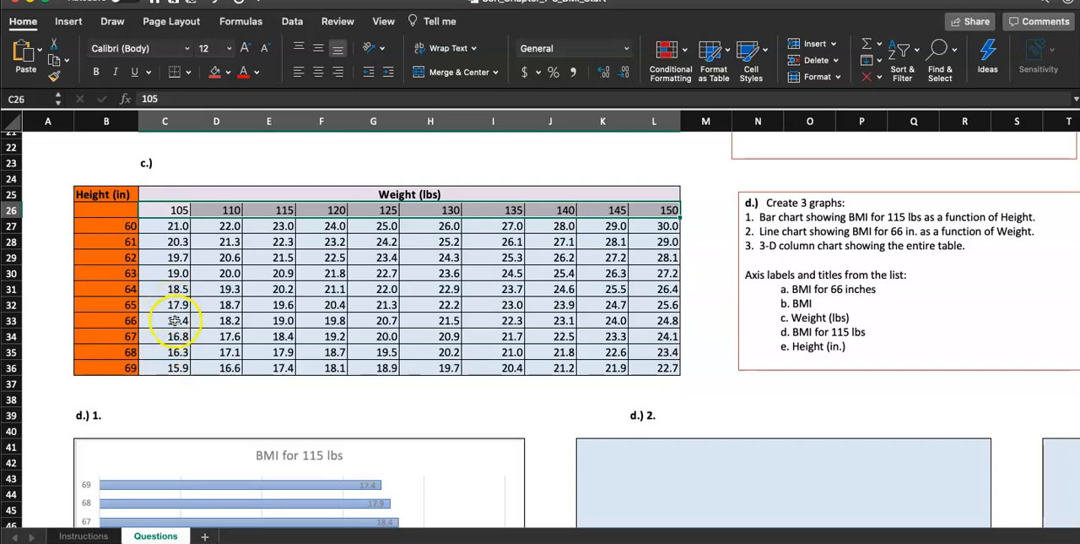
left_click_drag(165, 322, 659, 320)
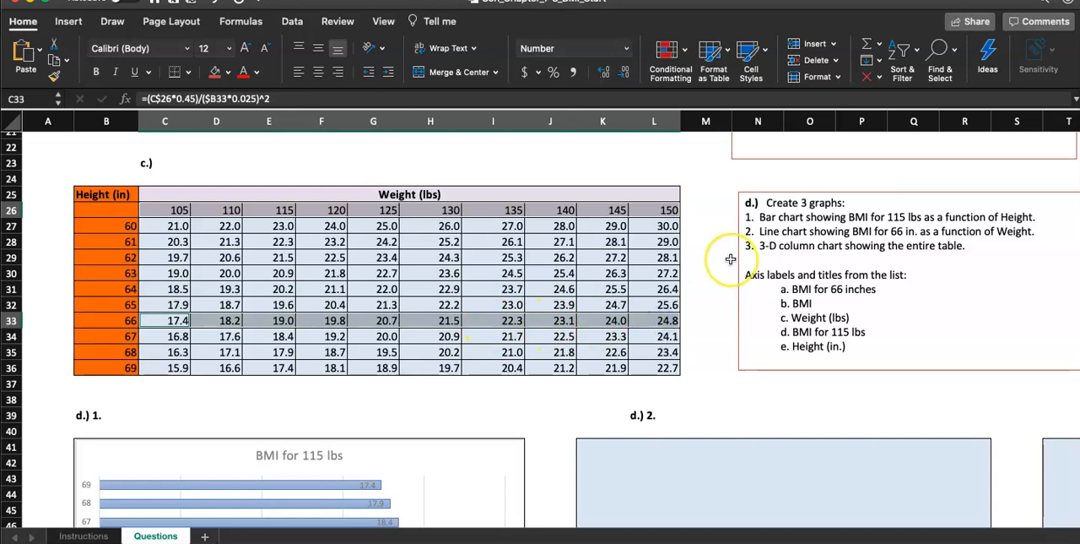
scroll(733, 256, "up", 3)
scroll(731, 259, "left", 2)
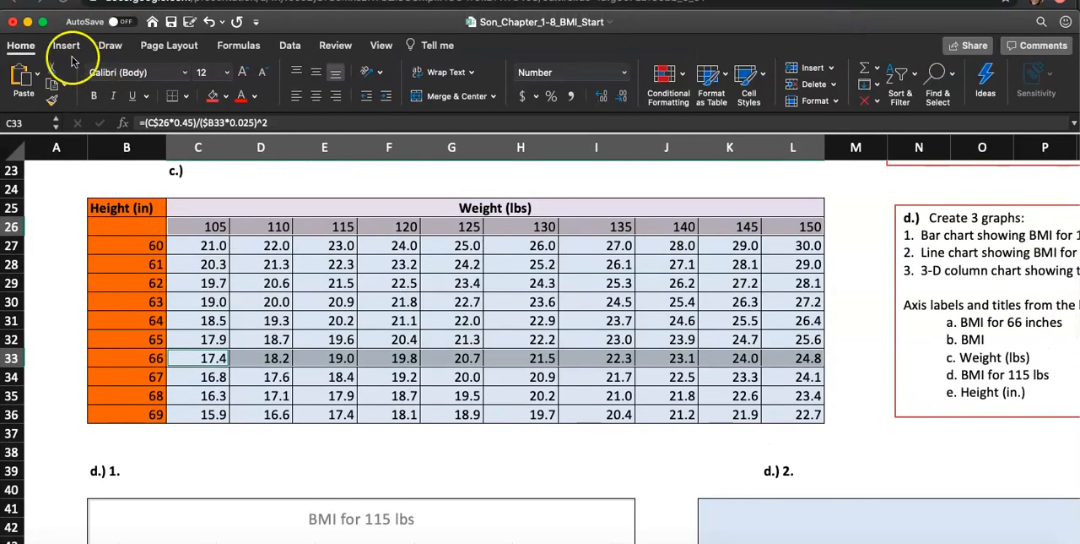
left_click(65, 45)
left_click(437, 77)
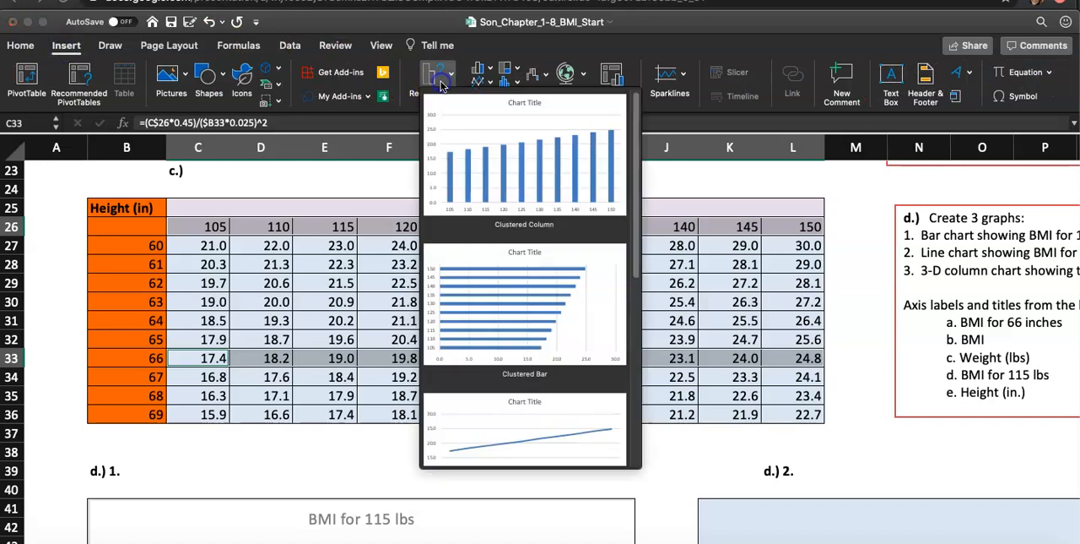
scroll(472, 185, "down", 5)
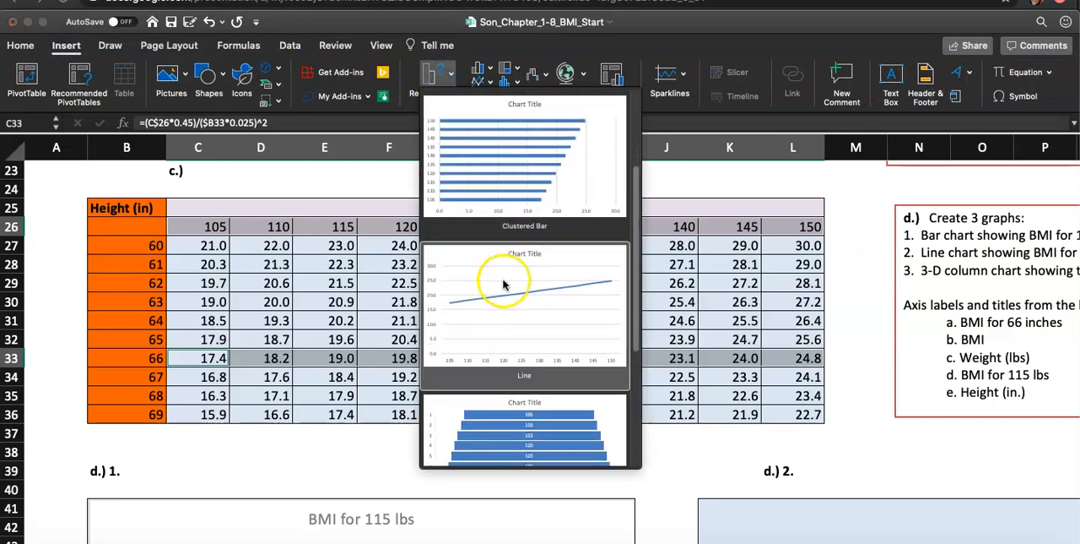
left_click(503, 283)
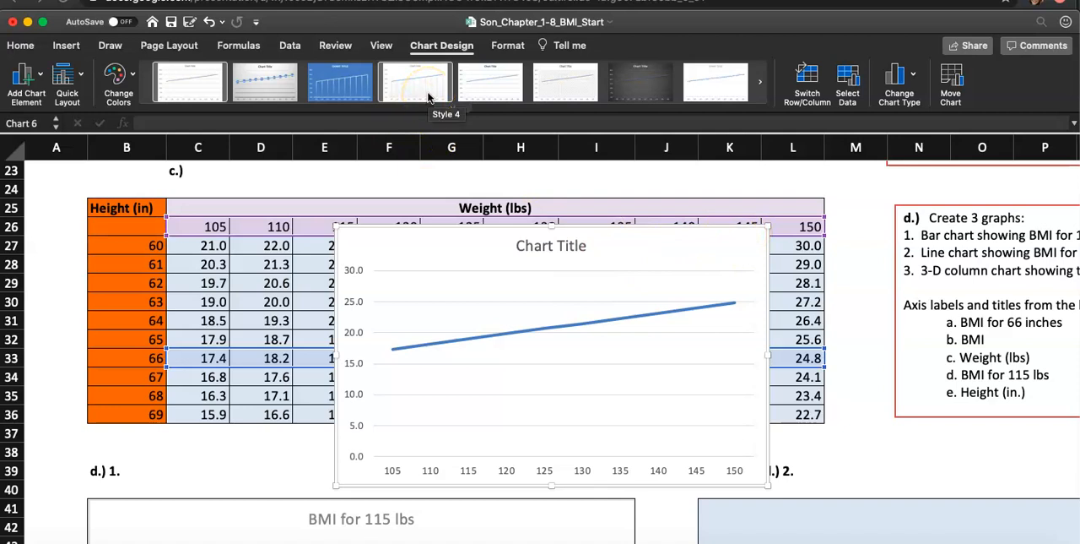
Apply Style 5 to the line chart, and move and resize it to fill cells K41:R57.
left_click(483, 91)
left_click_drag(664, 250, 892, 437)
scroll(895, 371, "down", 10)
scroll(895, 371, "right", 5)
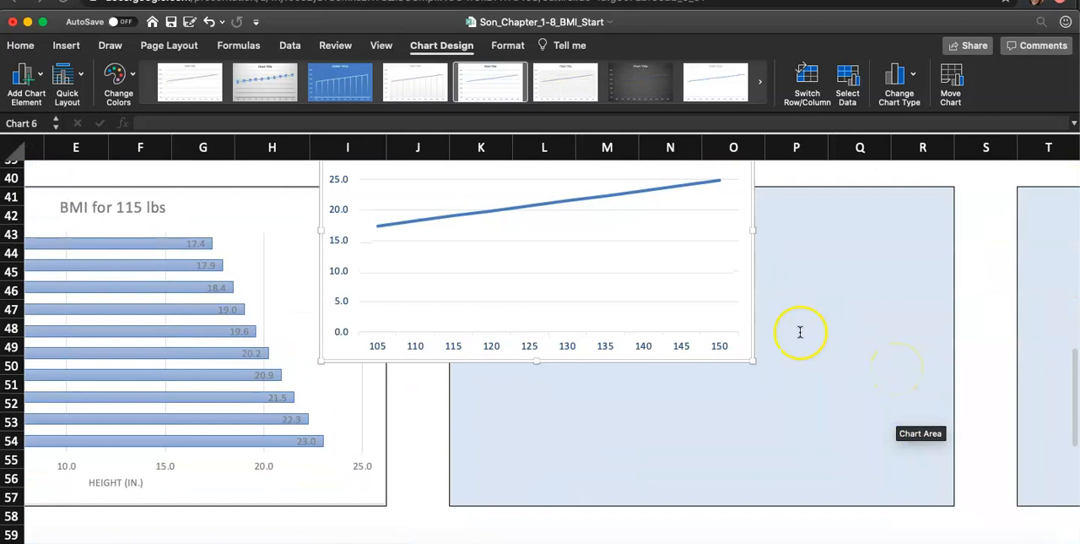
left_click_drag(731, 314, 873, 435)
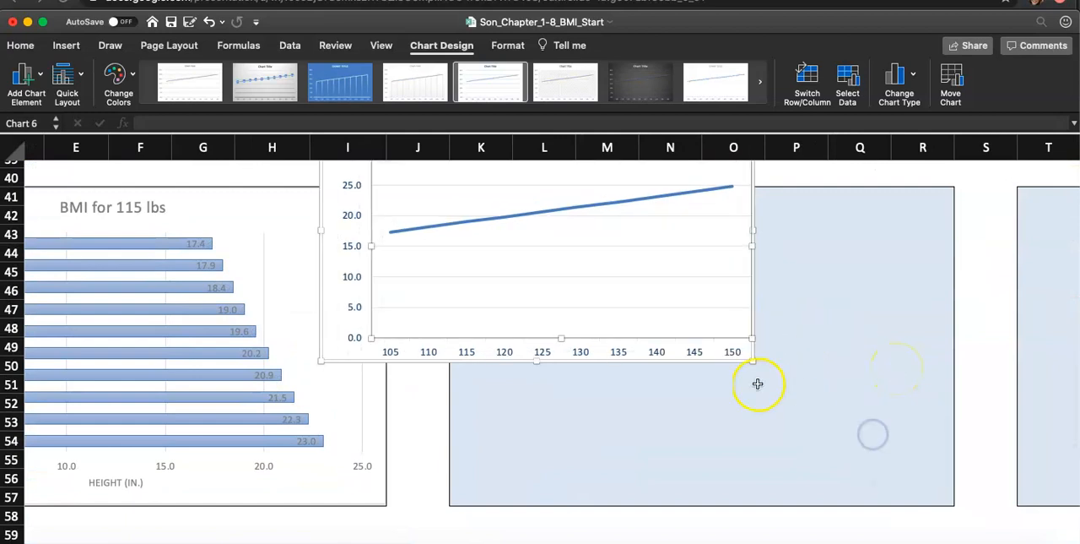
left_click_drag(737, 345, 952, 499)
left_click(977, 495)
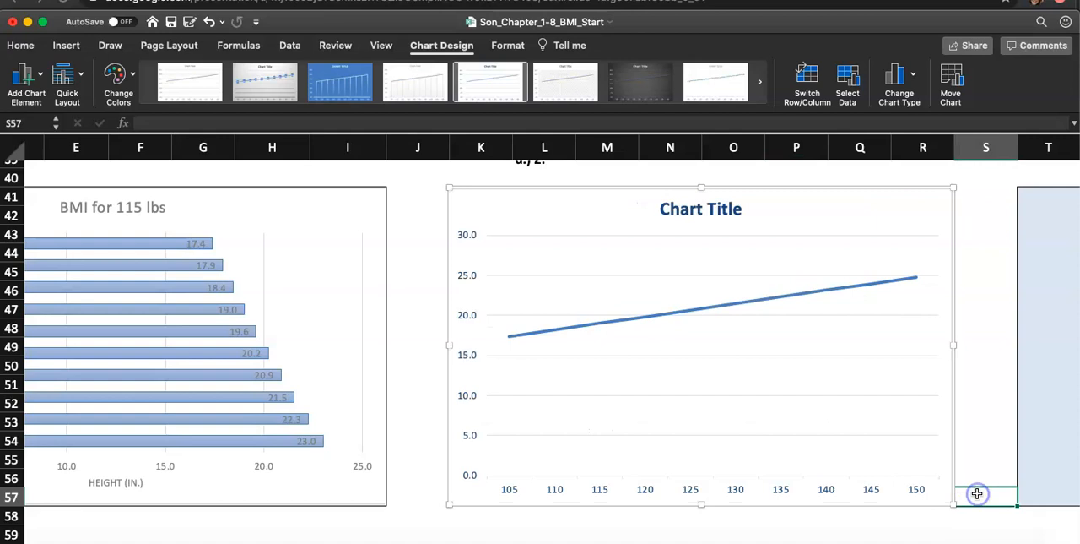
left_click(977, 417)
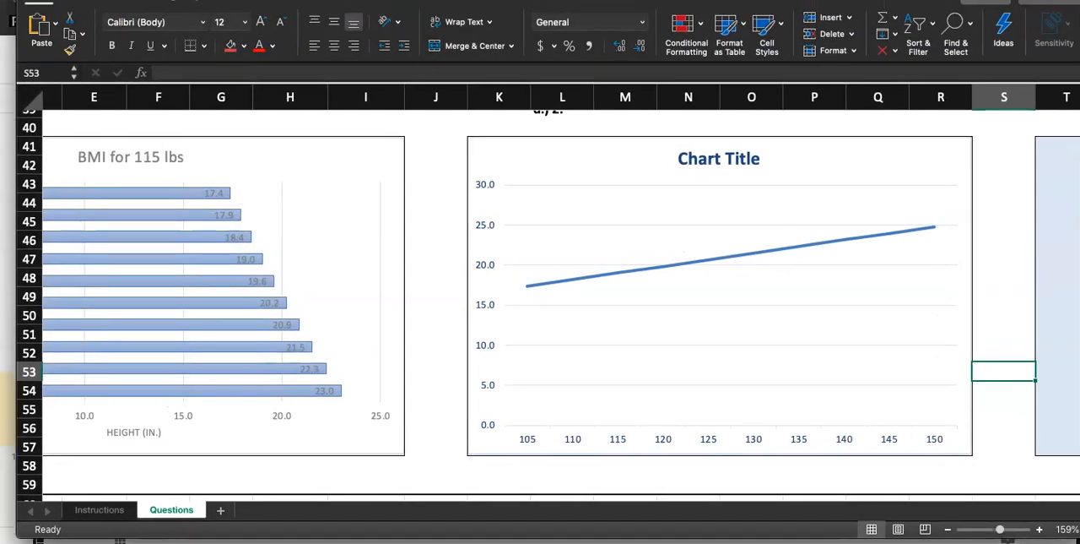
Copy the chart title wording BMI for 66 inches from the step 6 instructions, leaving the cell's contents as they are.
left_click(99, 509)
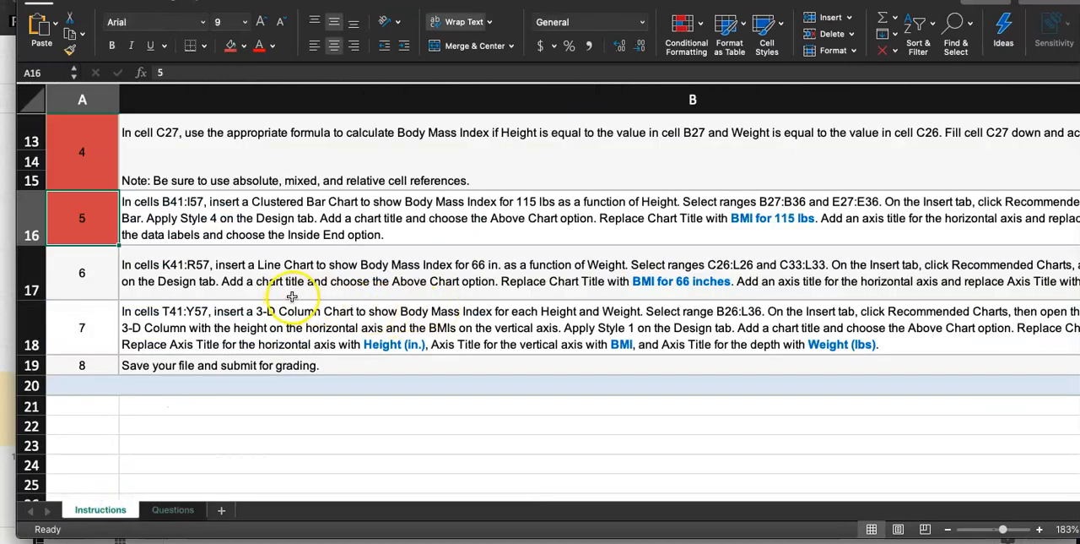
scroll(293, 295, "right", 8)
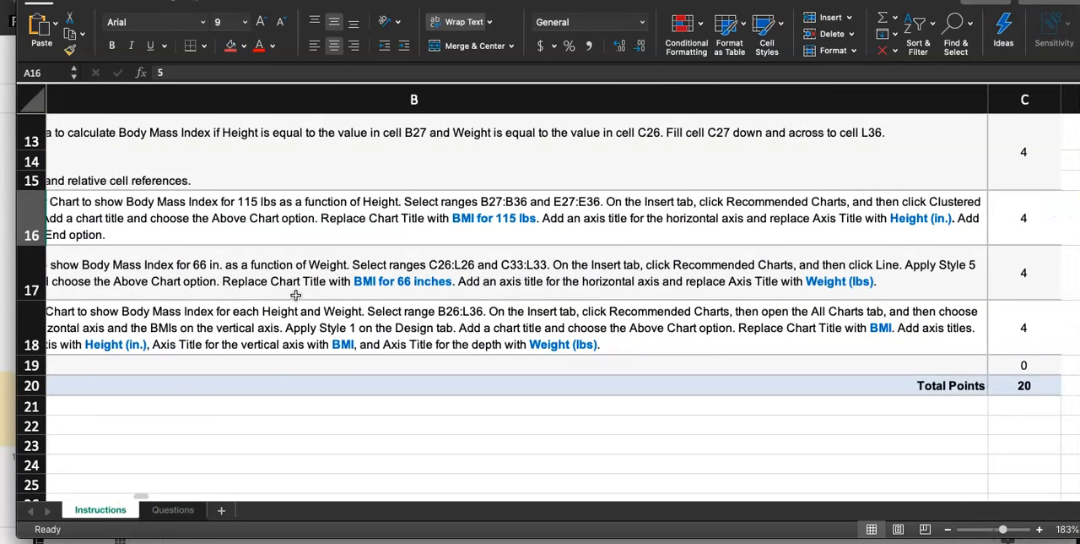
scroll(295, 294, "left", 5)
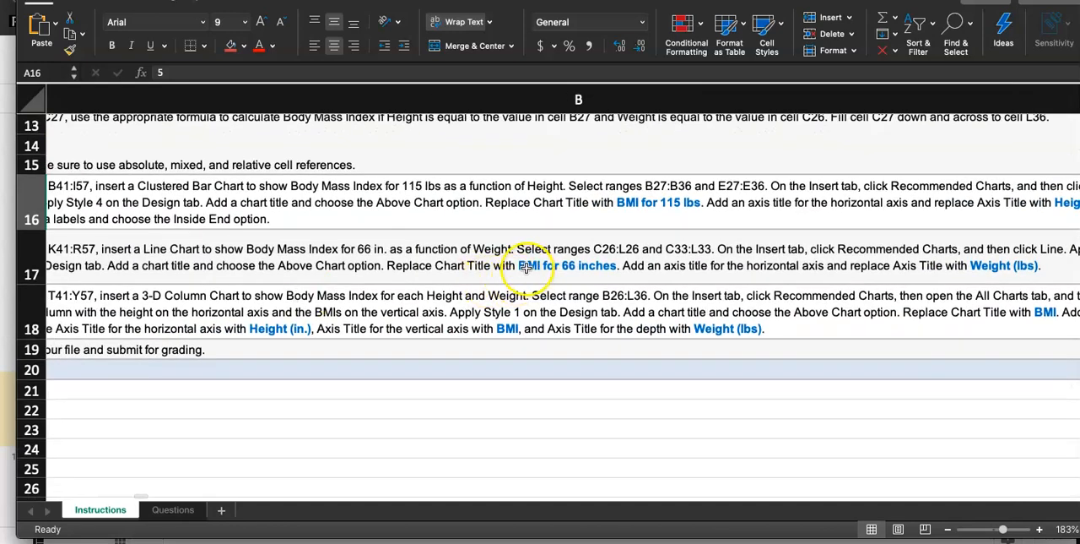
double_click(526, 266)
left_click_drag(662, 256, 755, 257)
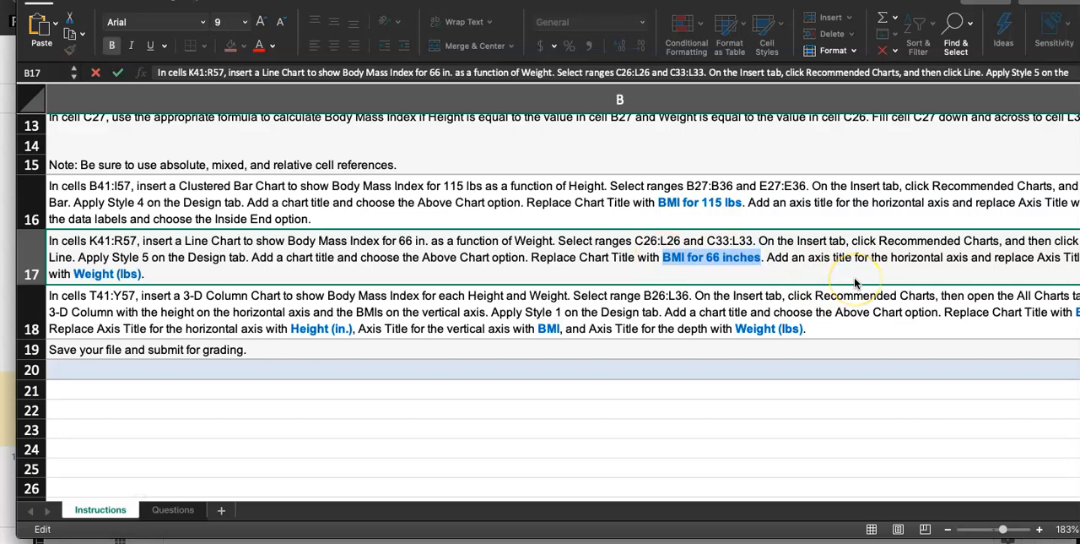
key("Escape")
scroll(1032, 287, "right", 2)
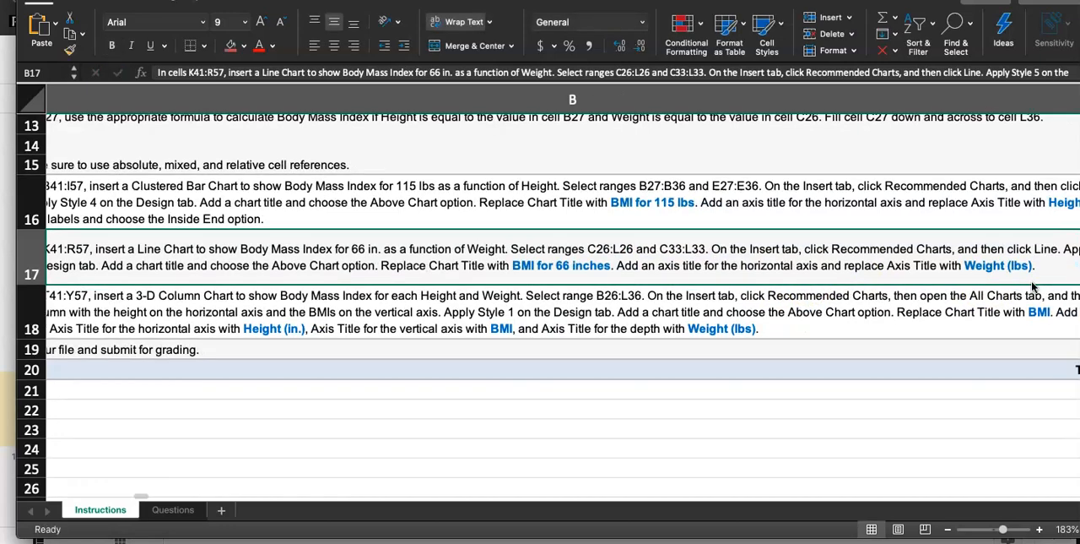
scroll(928, 262, "left", 3)
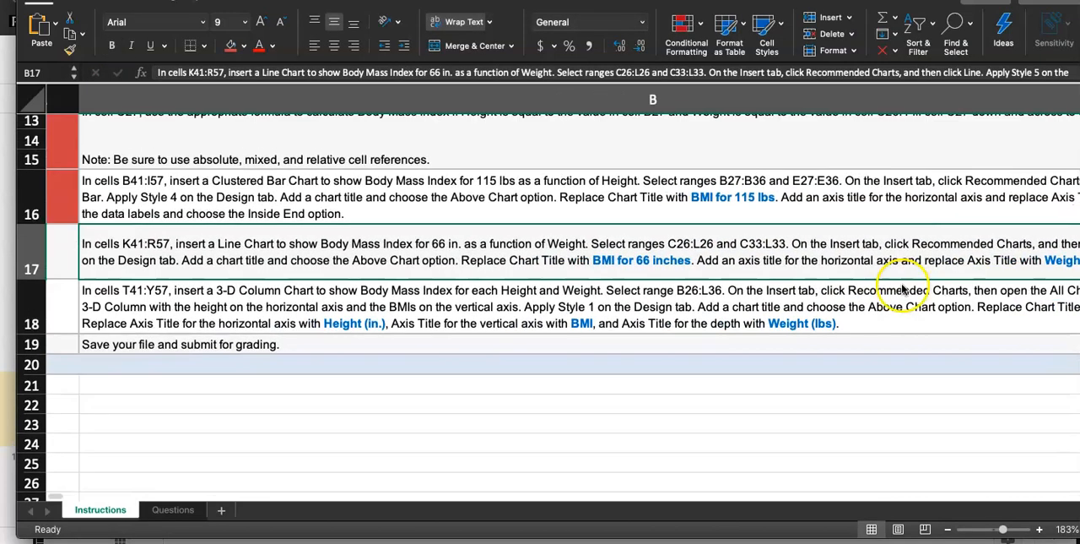
Replace the line chart's title on the Questions sheet with BMI for 66 inches, and select the whole chart.
left_click(173, 510)
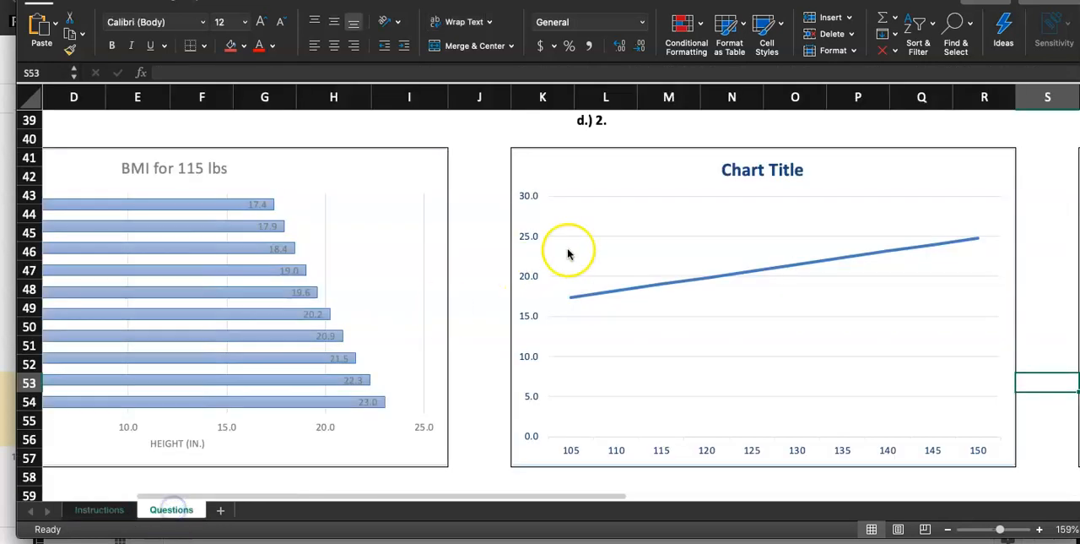
double_click(761, 172)
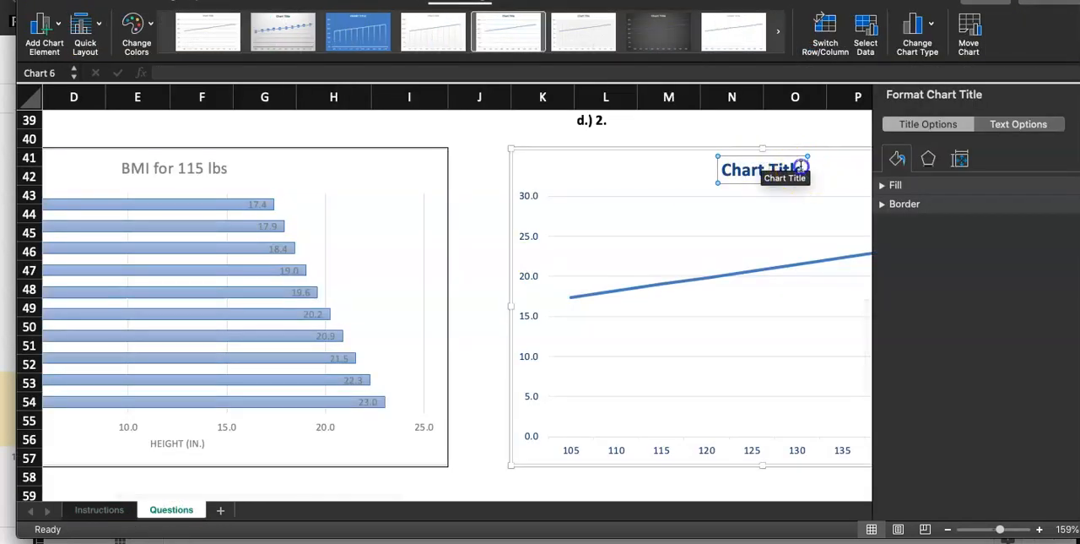
left_click_drag(802, 170, 707, 166)
type("BMI for 66 inches")
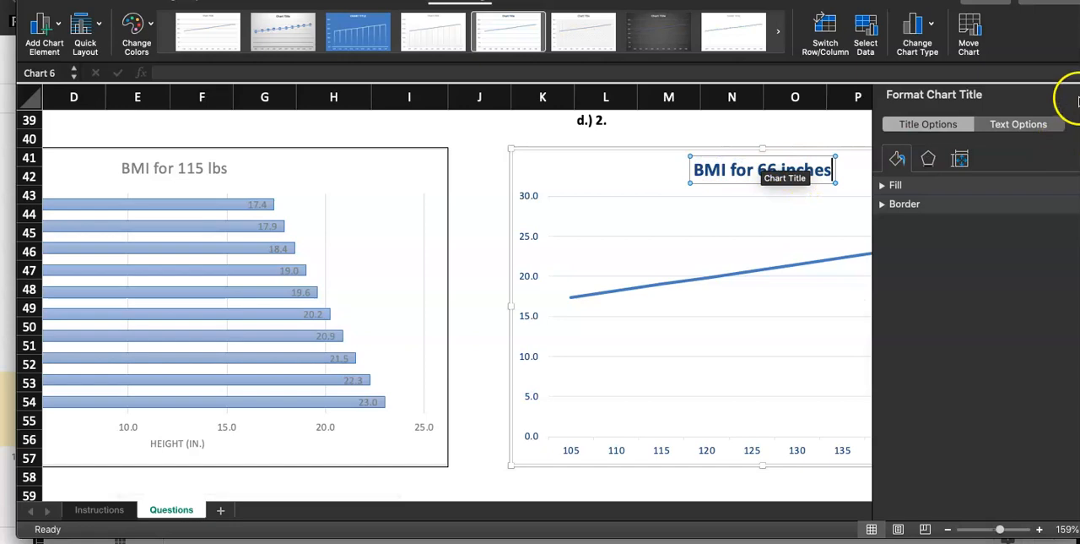
left_click(472, 225)
left_click(557, 182)
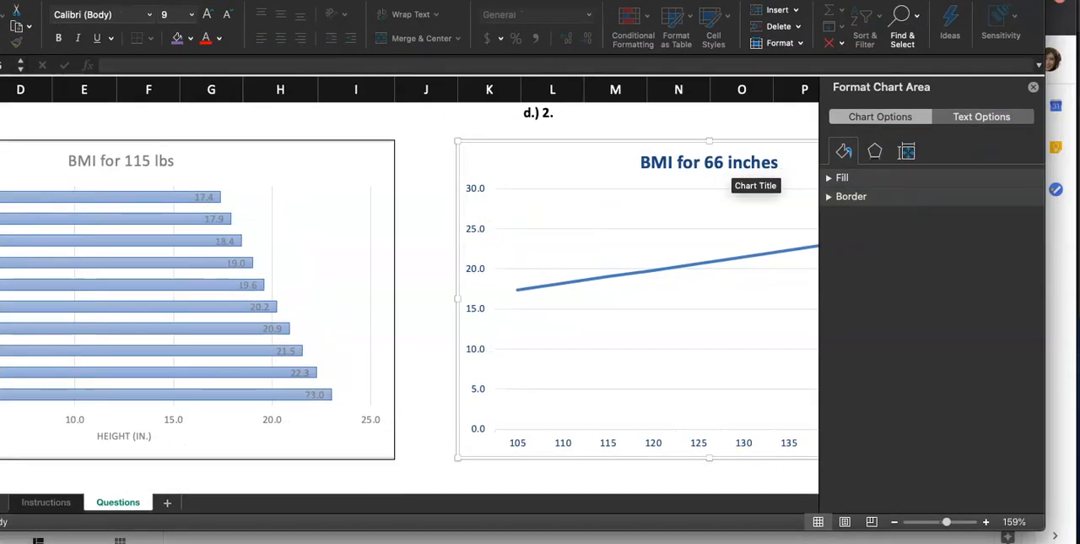
Copy the axis title wording Weight (lbs) from the step 6 instructions, keeping the cell's contents, and return to the line chart's design options.
left_click(1035, 90)
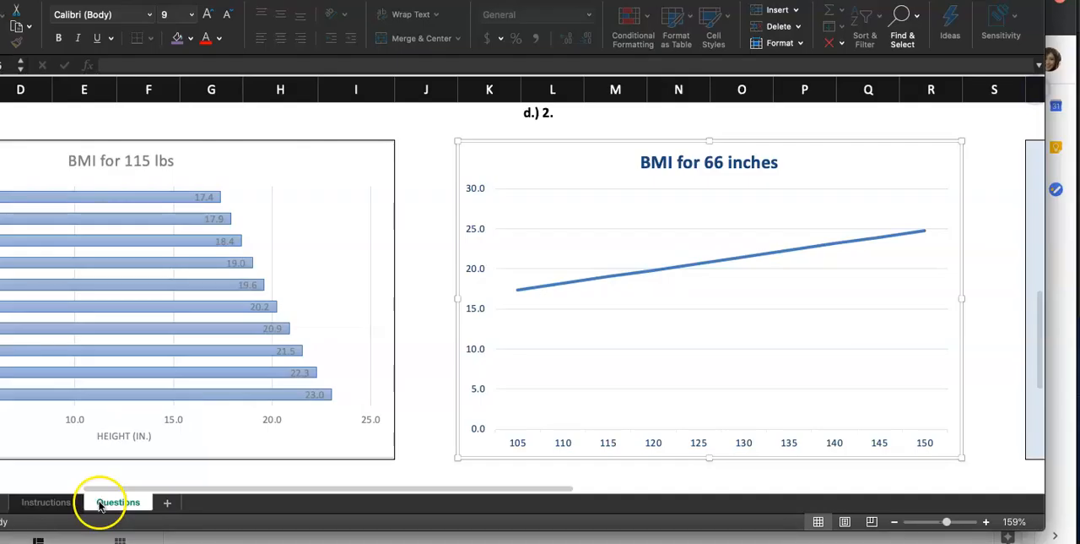
left_click(44, 504)
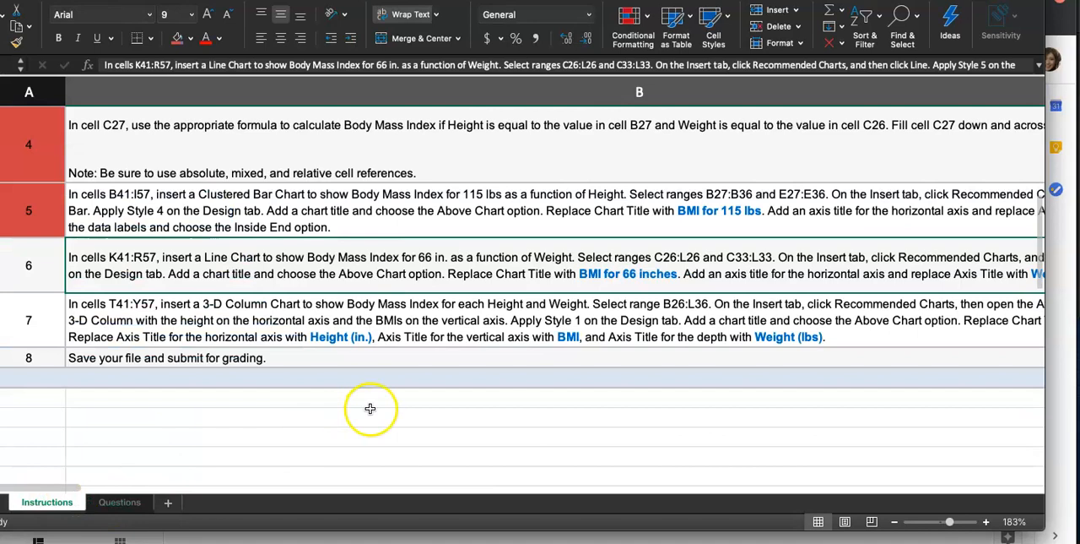
scroll(718, 330, "right", 5)
scroll(909, 274, "left", 3)
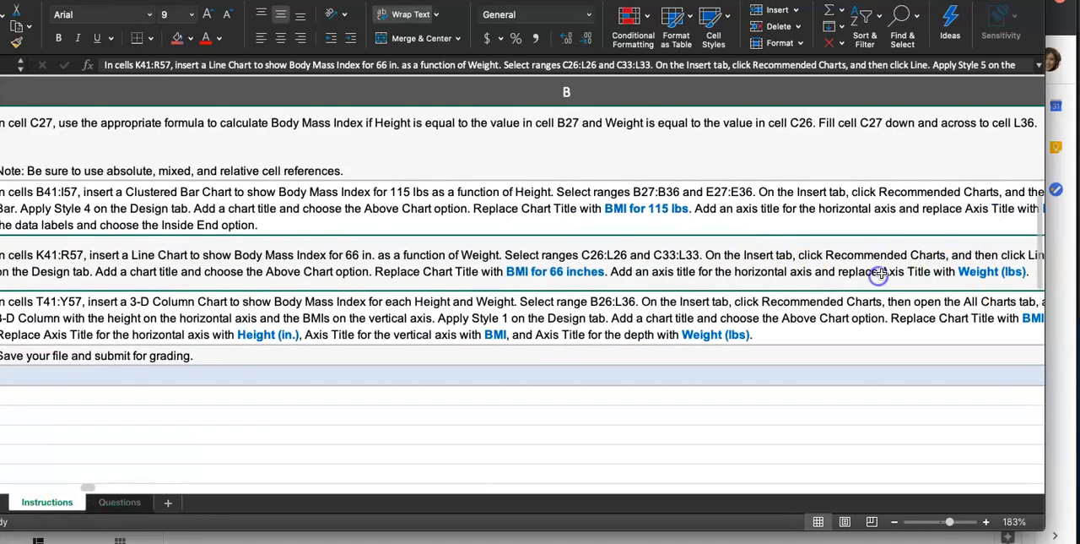
double_click(962, 271)
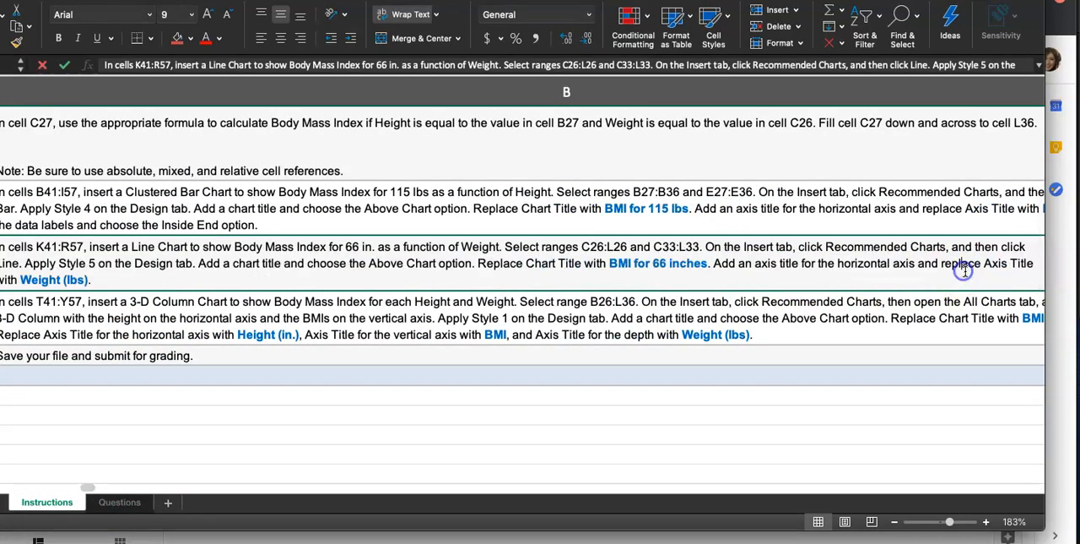
left_click_drag(87, 281, 58, 278)
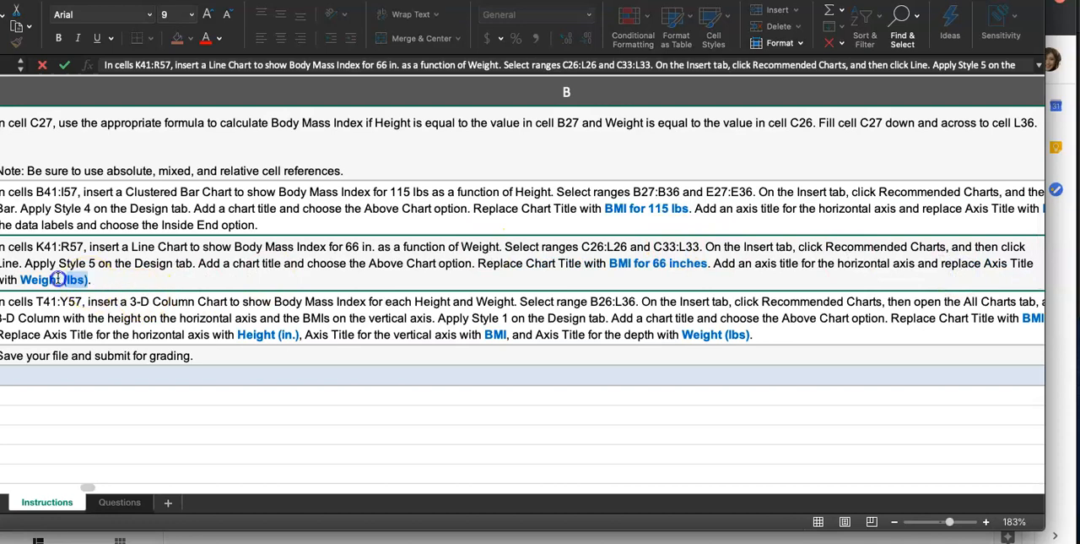
type("≈≈≈.")
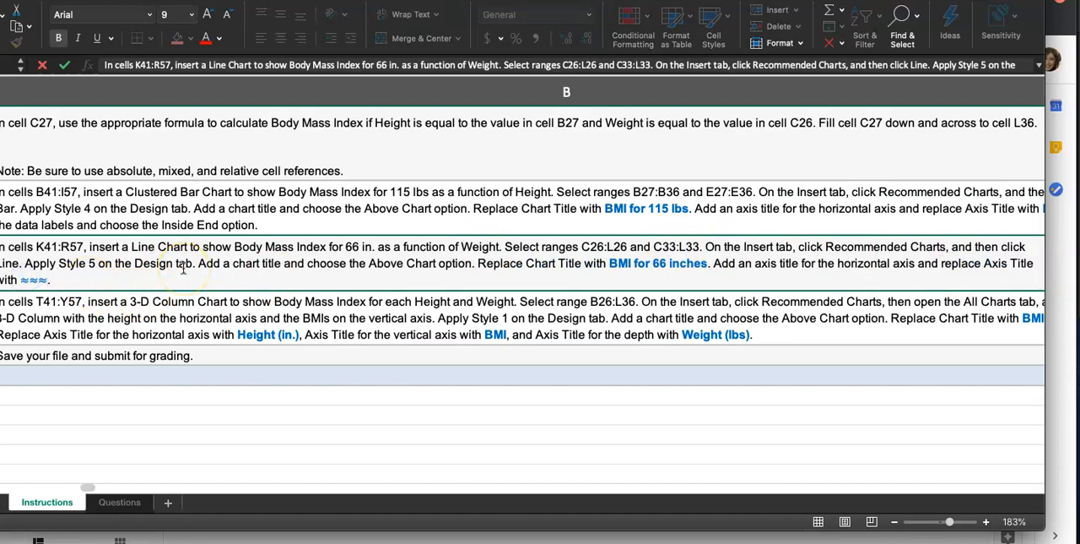
key("super+z")
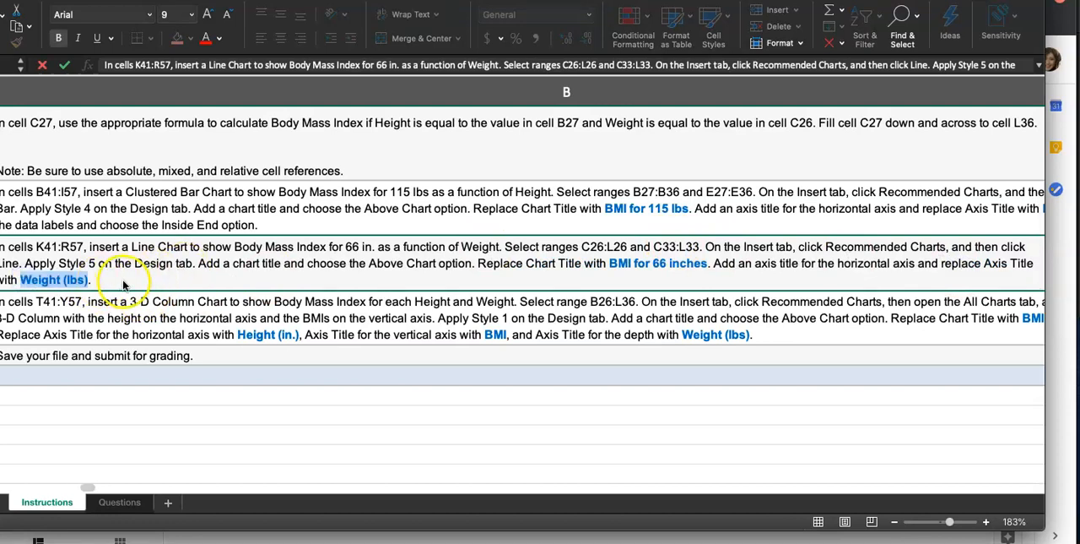
left_click(120, 502)
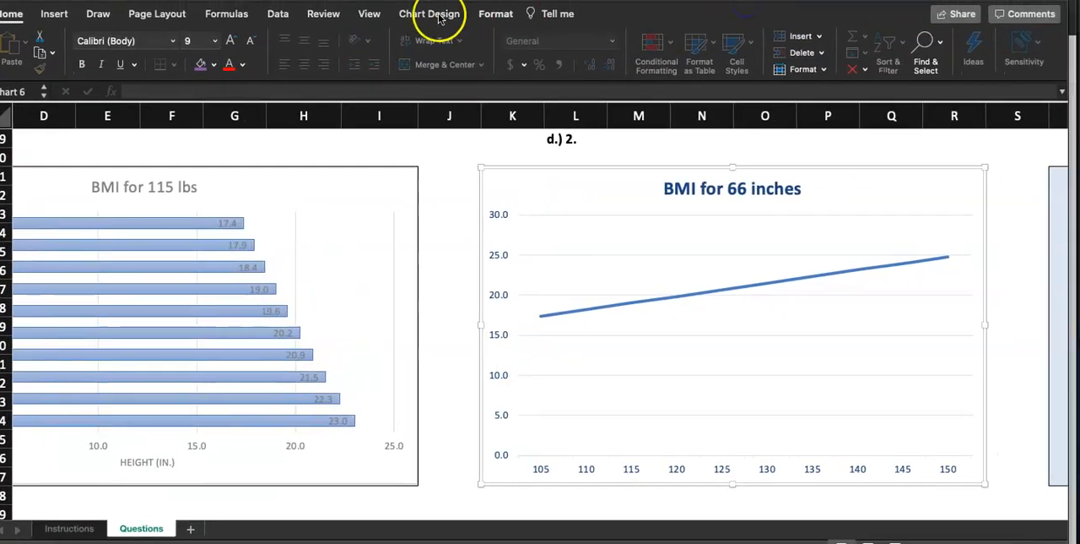
left_click(438, 14)
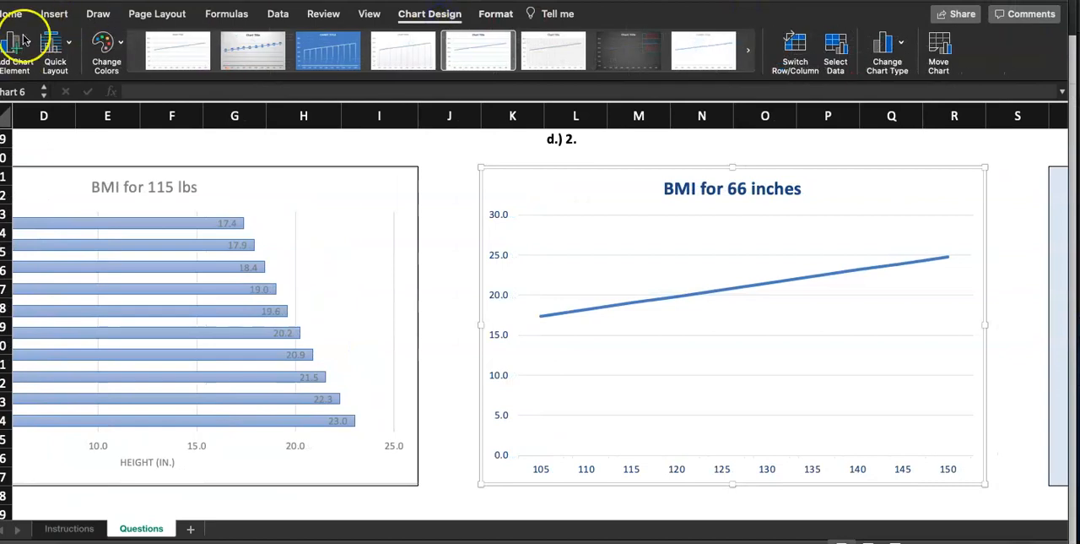
left_click(12, 45)
mouse_move(51, 85)
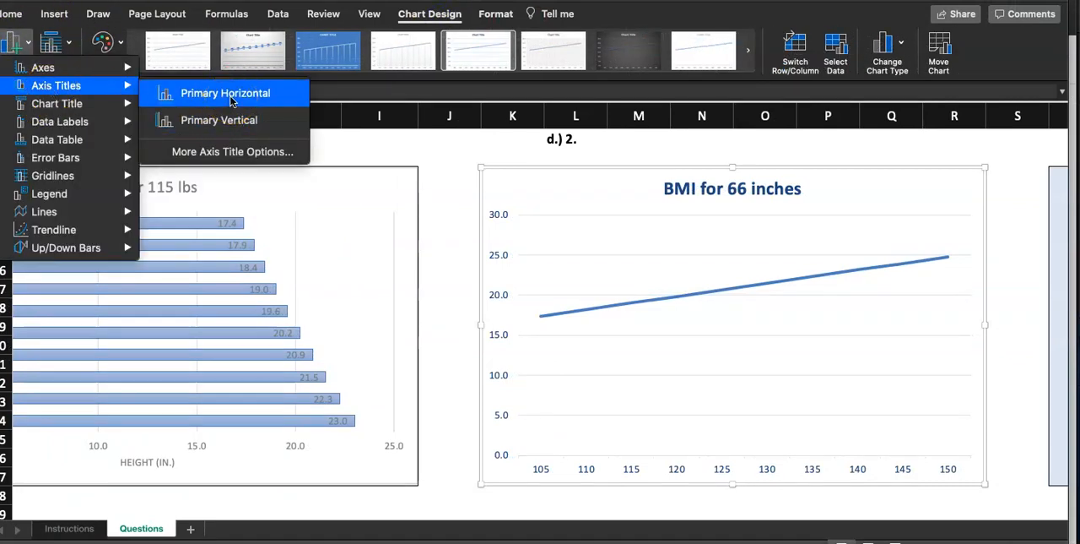
left_click(219, 120)
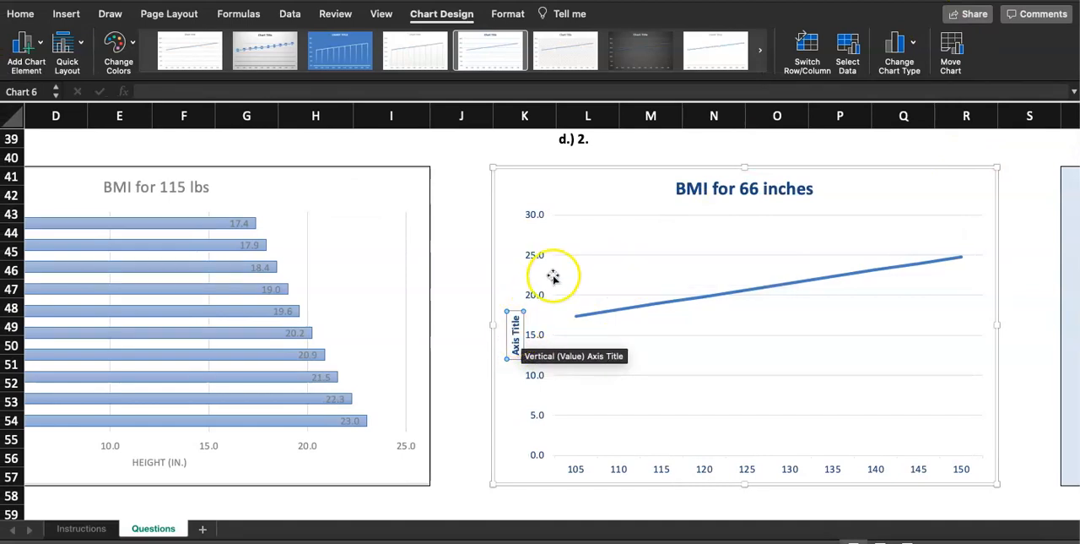
key("Delete")
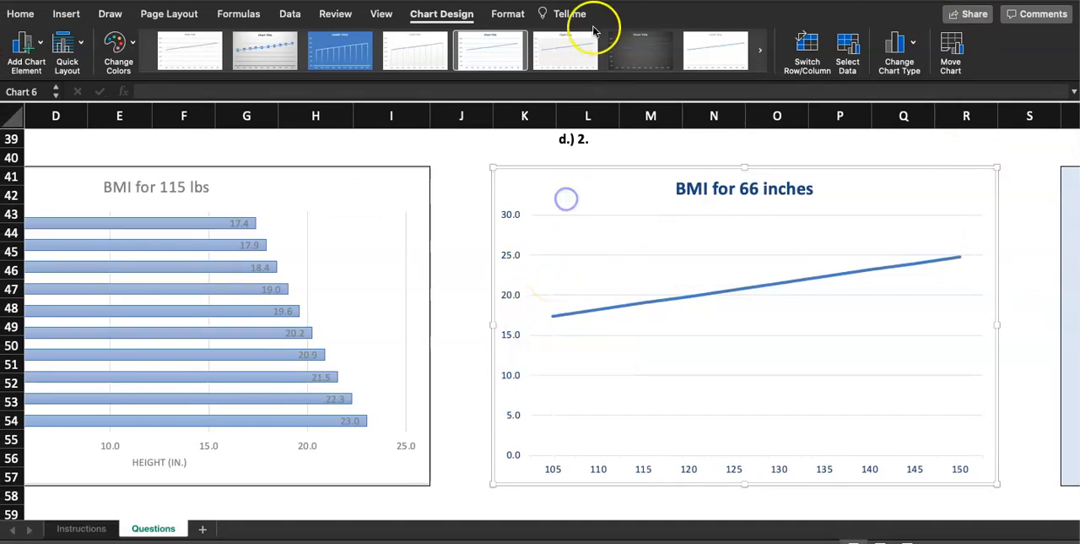
left_click(24, 44)
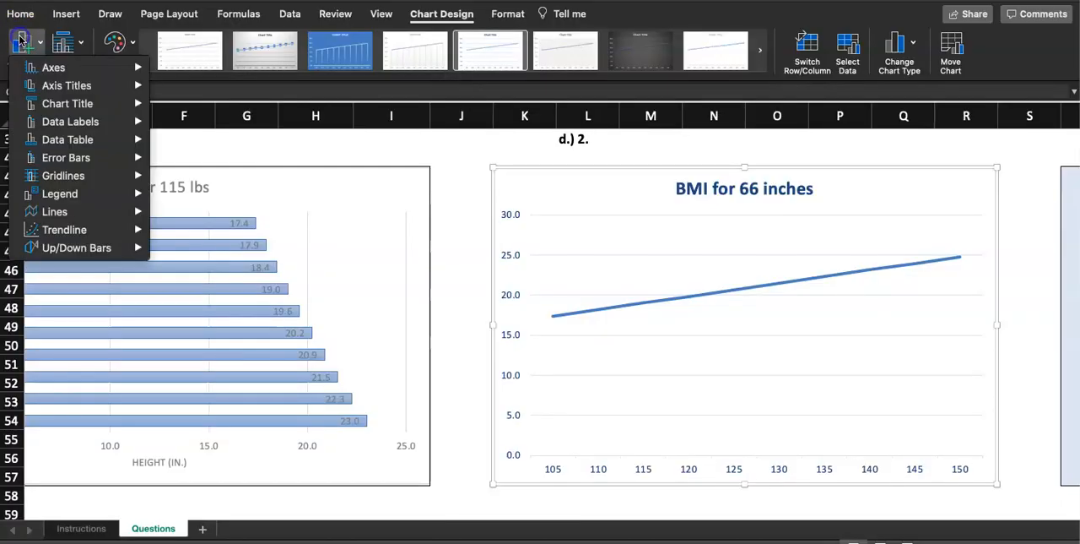
mouse_move(52, 85)
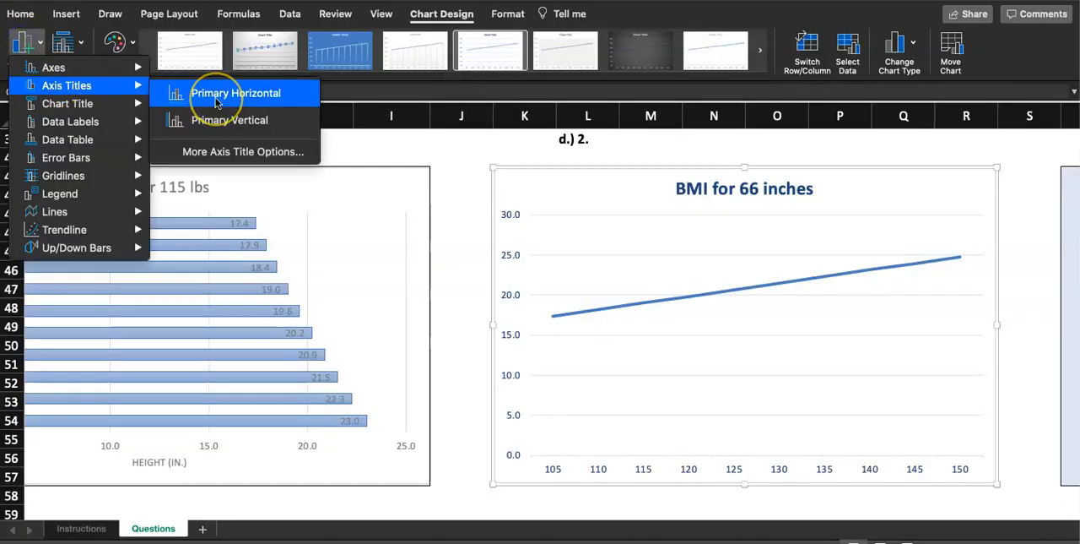
left_click(298, 95)
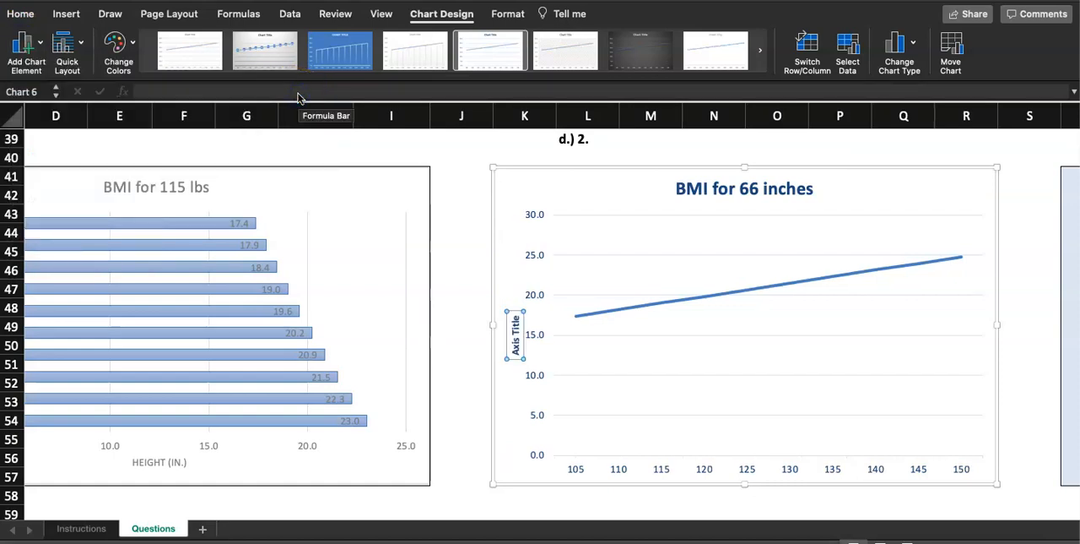
key("Delete")
Add a primary horizontal axis title reading Weight (lbs) to the line chart, and go back to the Instructions sheet.
left_click(30, 47)
mouse_move(59, 91)
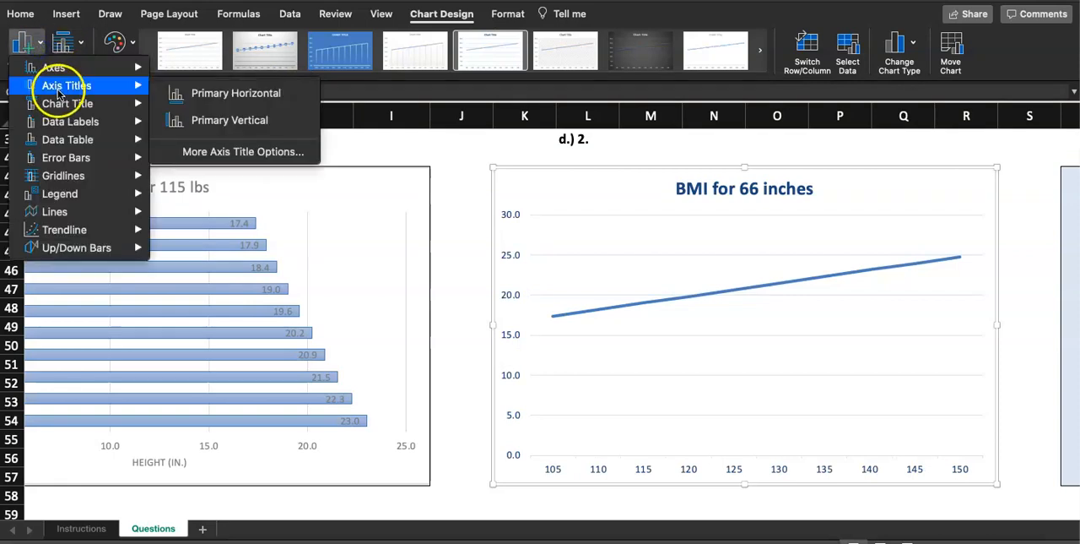
left_click(221, 120)
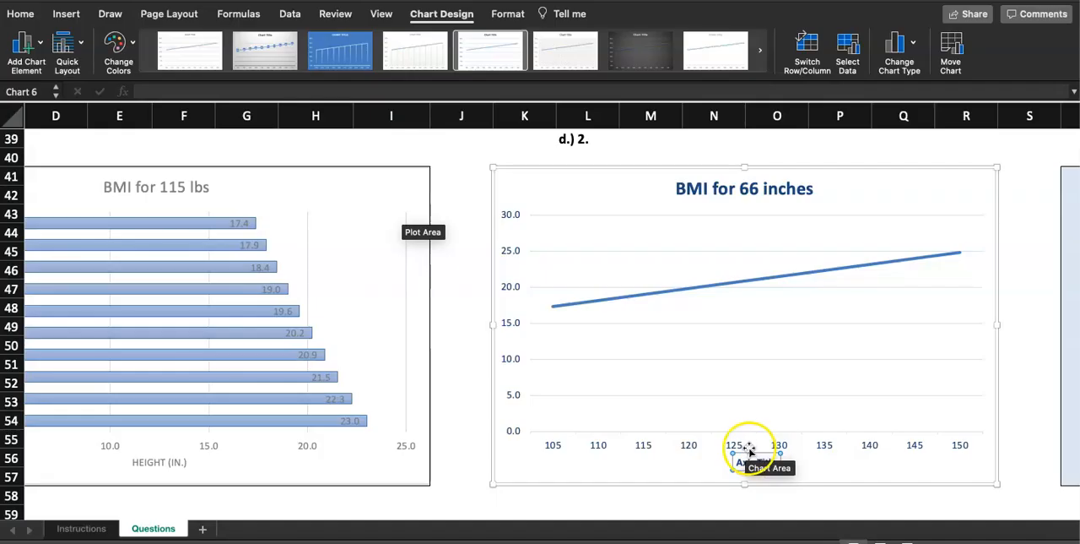
double_click(747, 460)
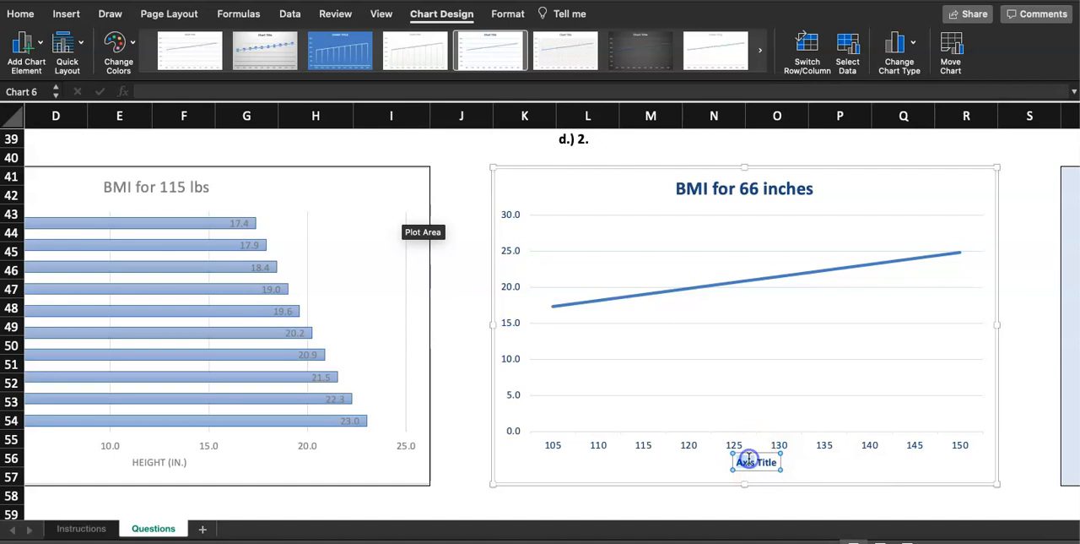
triple_click(751, 462)
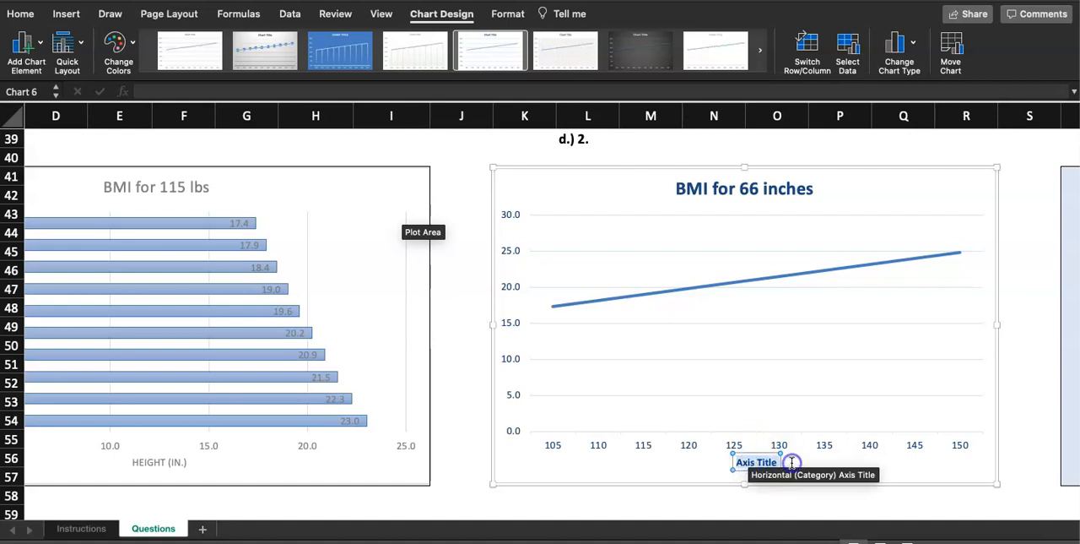
type("Weight (lbs)")
left_click(849, 498)
left_click(1012, 381)
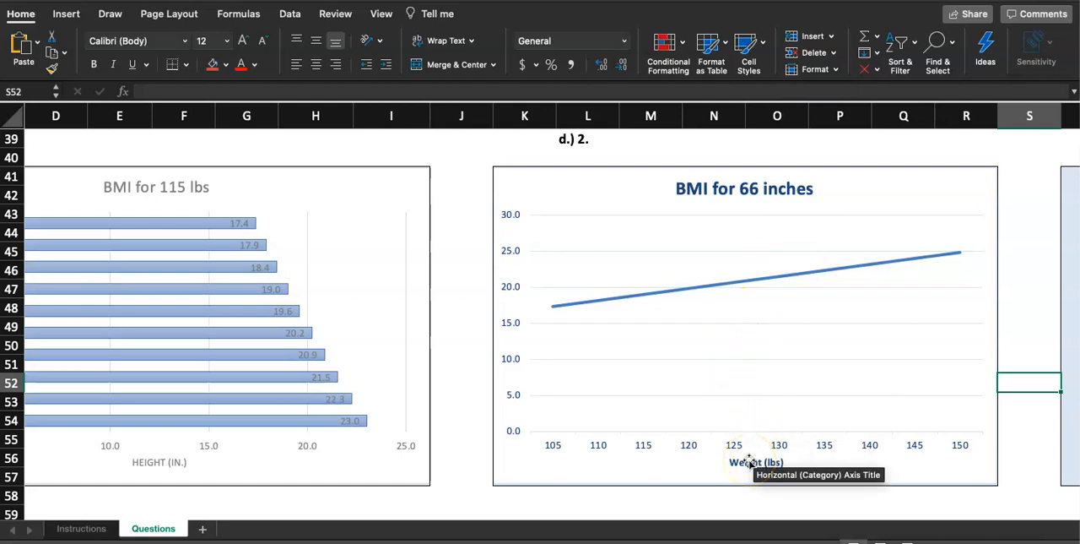
left_click(78, 528)
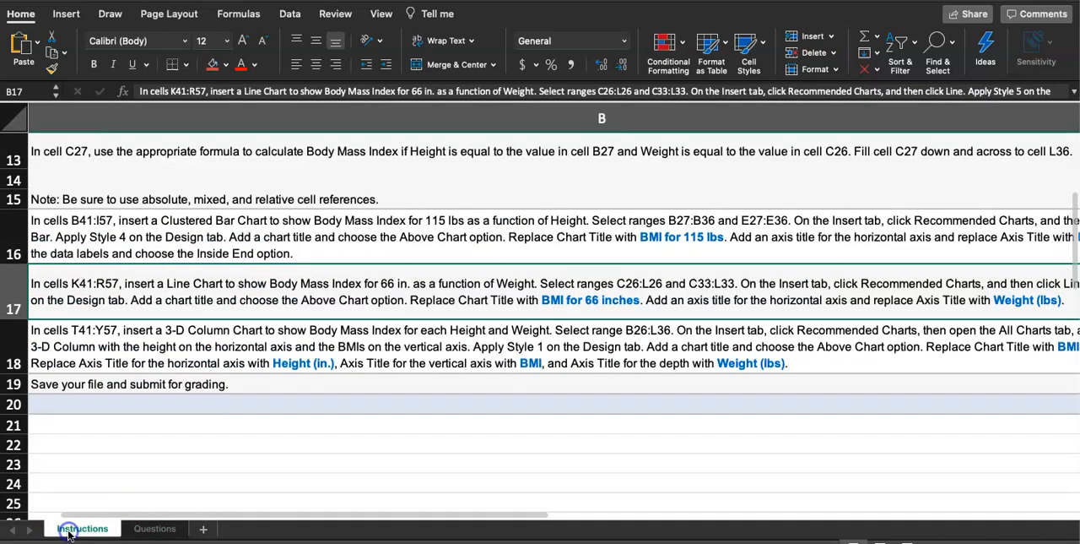
scroll(146, 319, "left", 2)
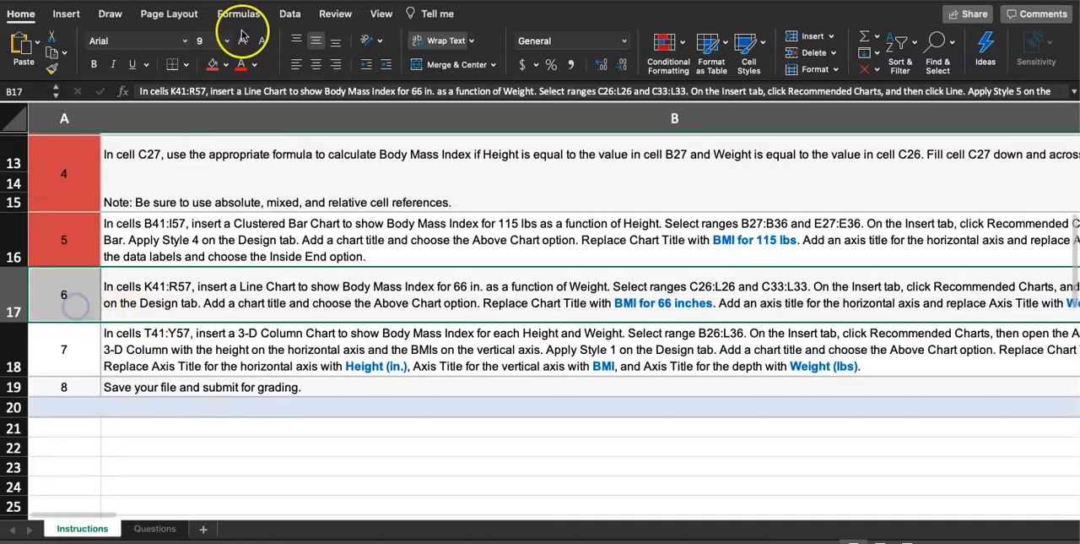
left_click(215, 65)
scroll(289, 392, "right", 2)
scroll(290, 392, "left", 2)
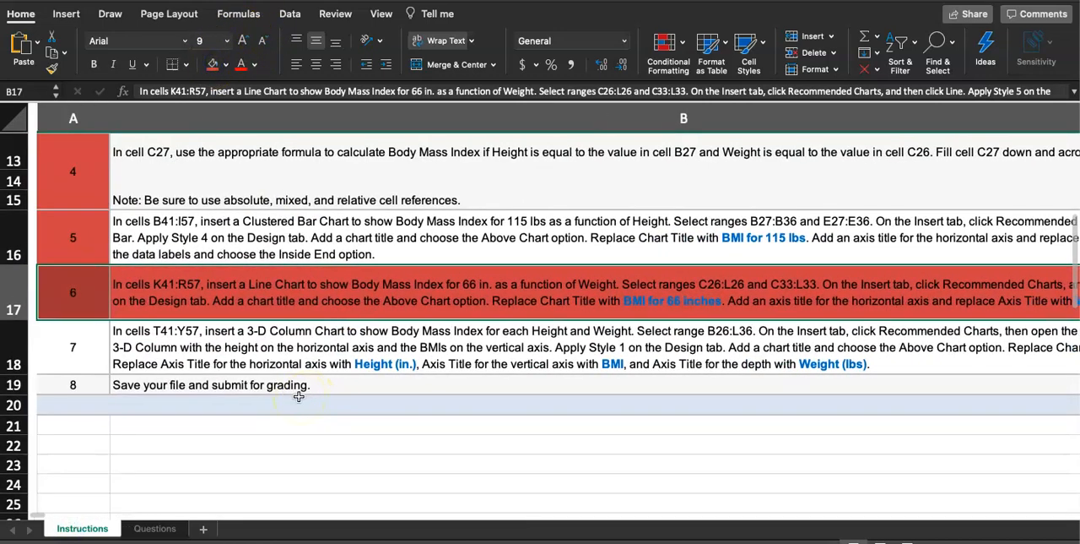
key("super+z")
scroll(149, 355, "left", 2)
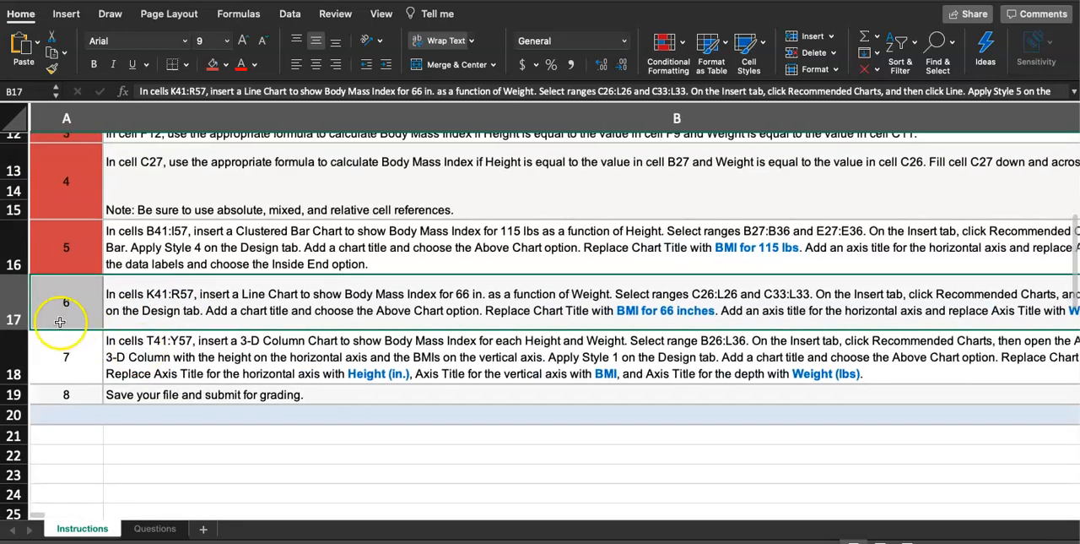
Fill only the step 6 number cell, A17, with red to mark that step as done.
left_click_drag(52, 327, 58, 321)
left_click(80, 304)
key("Escape")
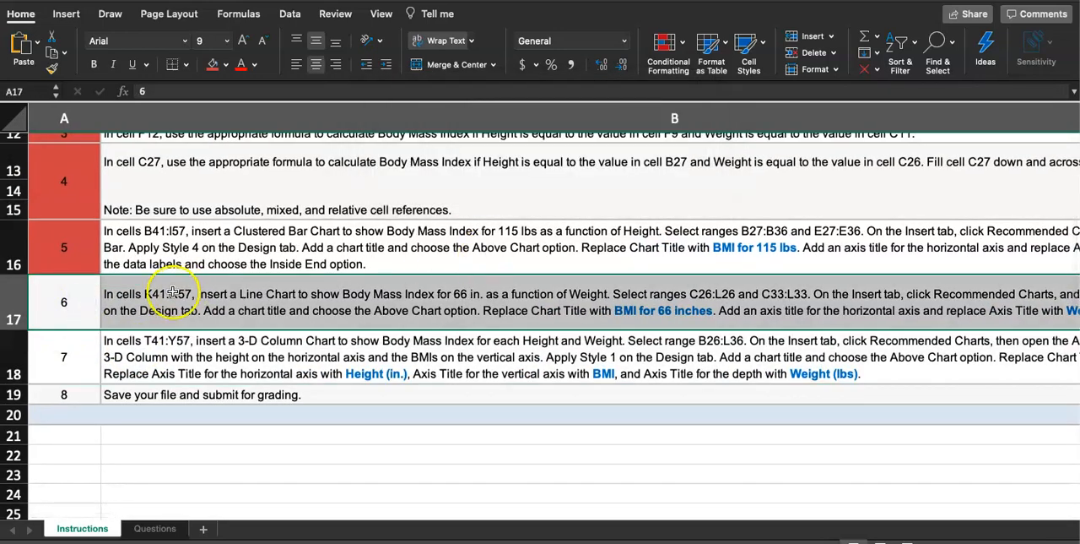
left_click(78, 293)
left_click(213, 65)
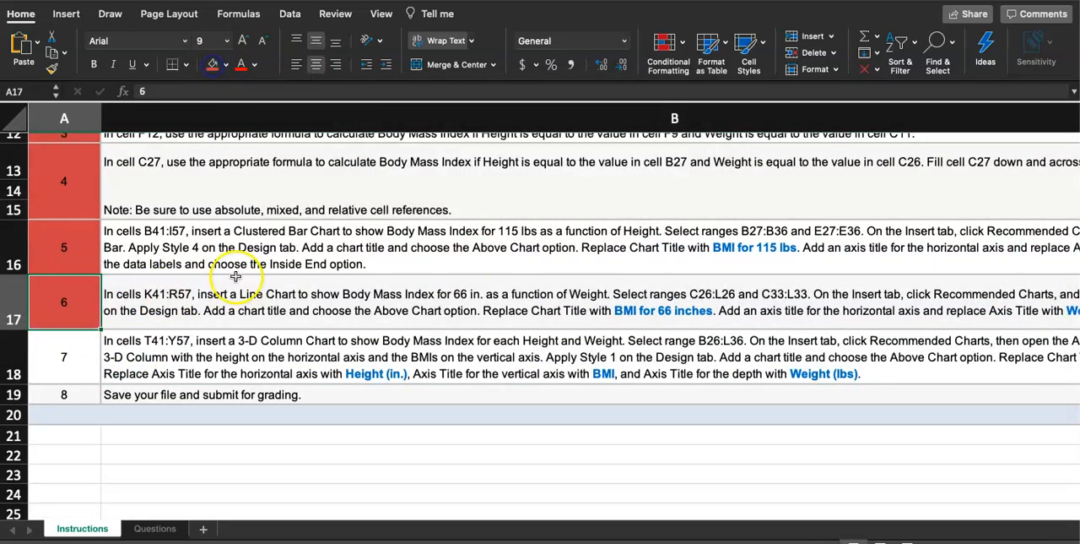
Look over the remaining project instructions and the empty d.) 3 chart area on the Questions sheet.
scroll(270, 359, "down", 3)
scroll(270, 359, "down", 3)
scroll(289, 400, "up", 5)
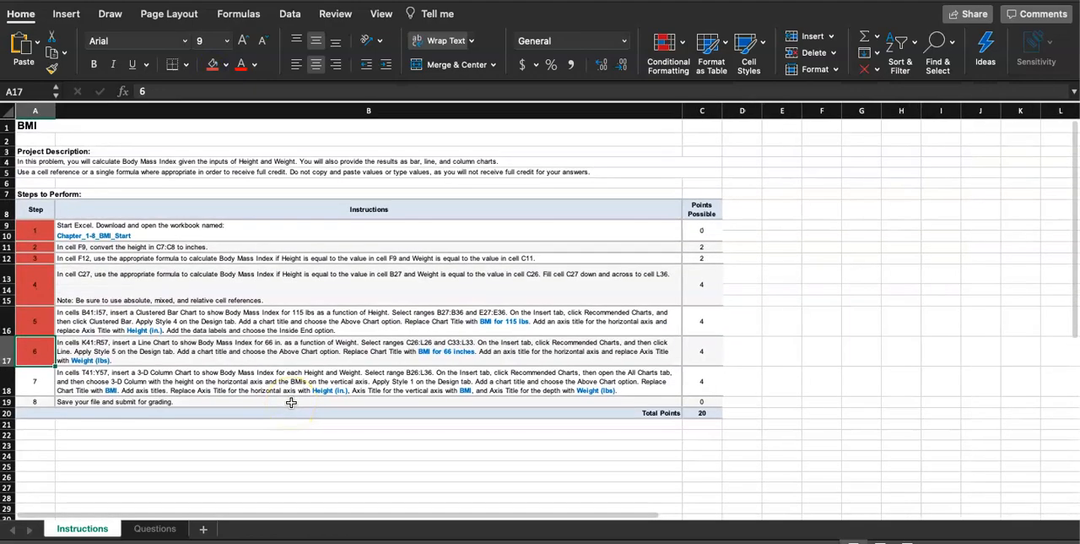
scroll(291, 402, "down", 5)
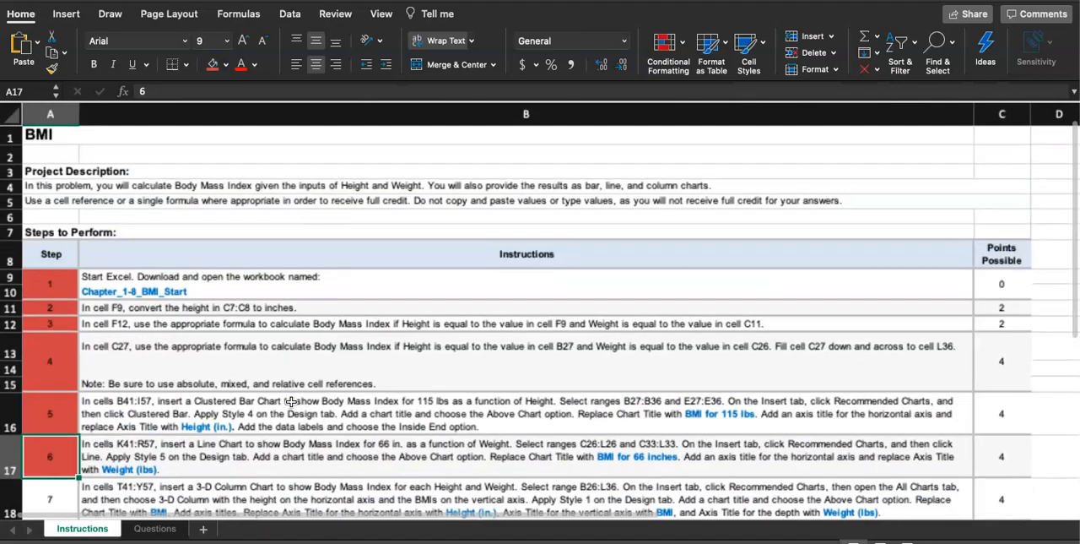
scroll(291, 402, "up", 2)
scroll(291, 402, "down", 3)
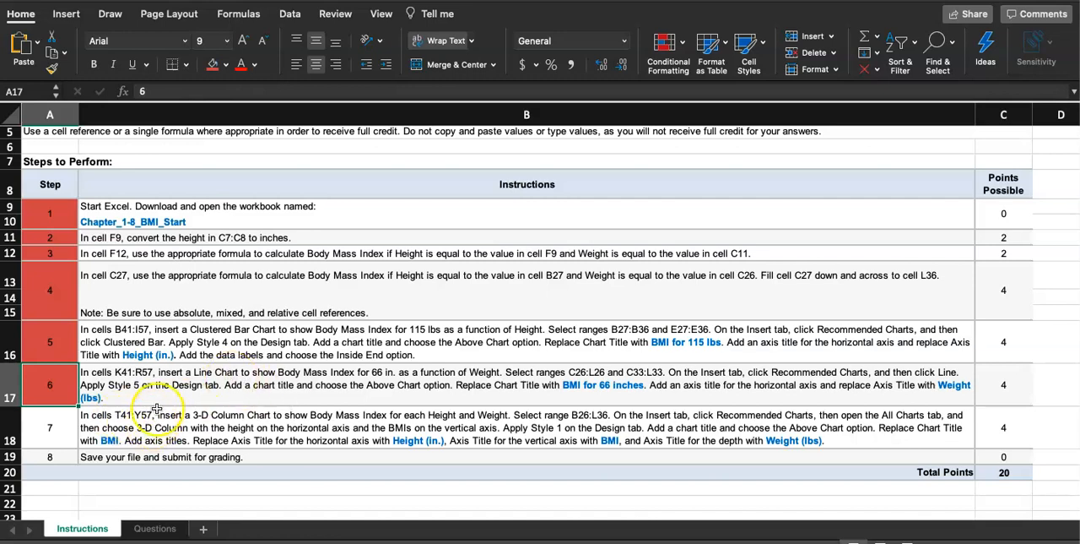
left_click(140, 529)
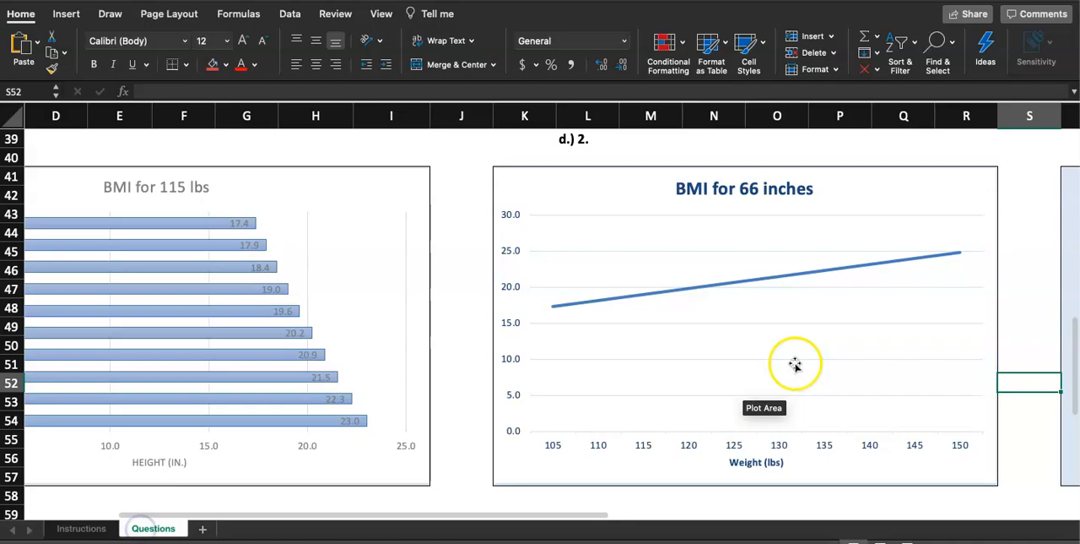
scroll(788, 362, "down", 3)
left_click(704, 324)
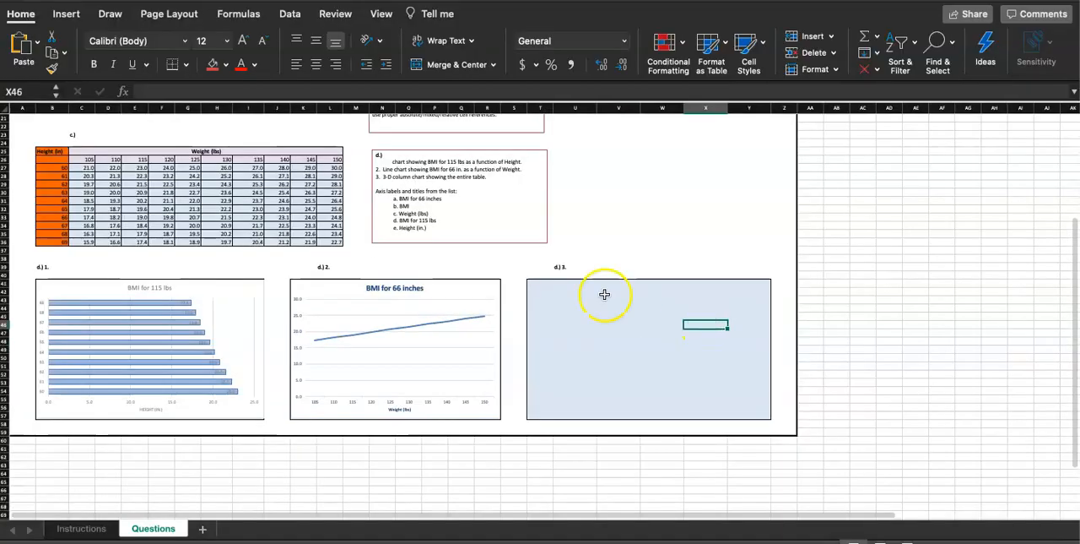
Read the step 7 instructions on the Instructions sheet for the 3-D Column chart in cells T41:Y57.
left_click(74, 528)
scroll(174, 302, "up", 2)
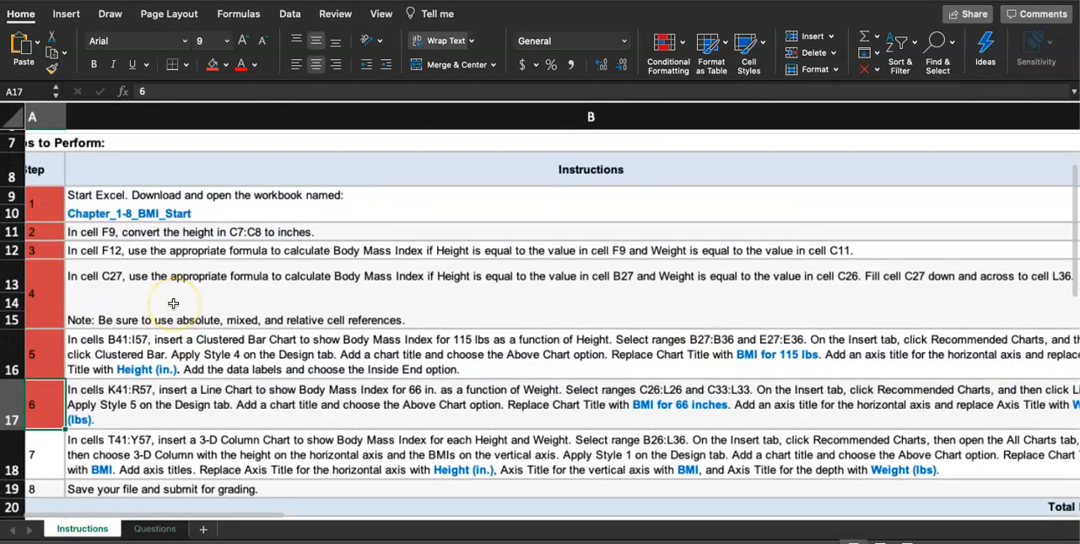
scroll(174, 302, "down", 3)
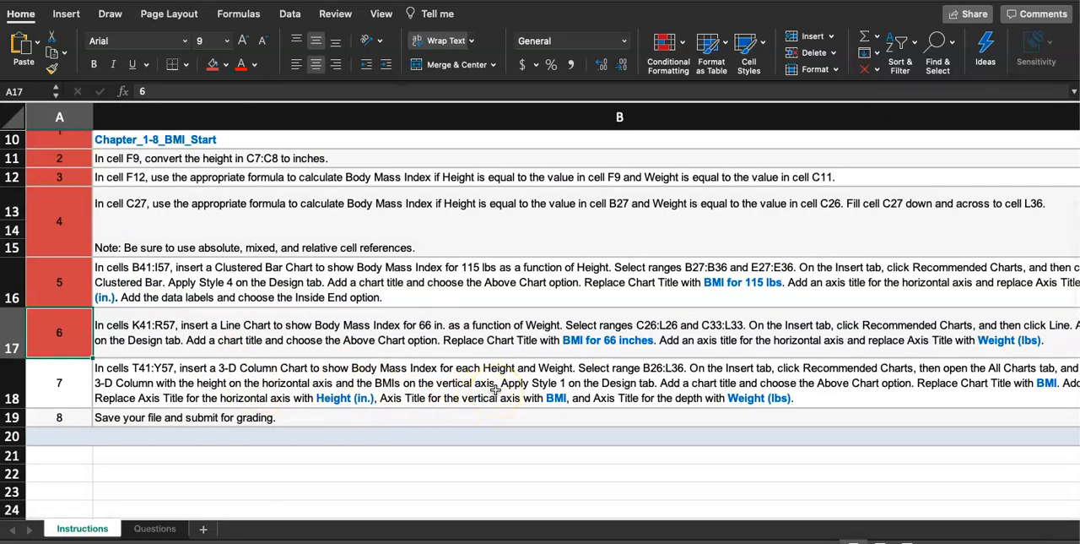
scroll(624, 395, "right", 2)
scroll(625, 395, "down", 1)
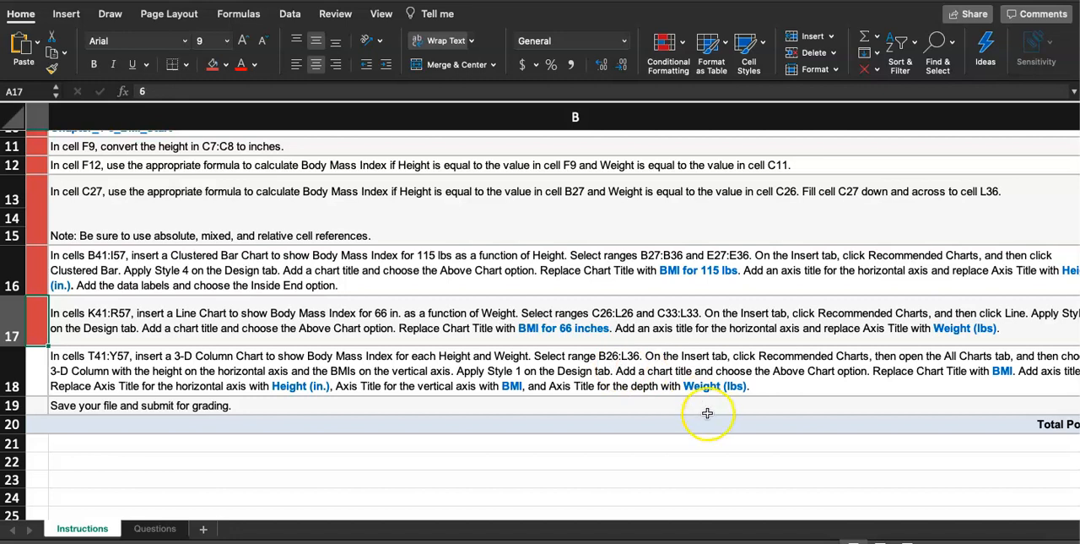
scroll(704, 476, "right", 3)
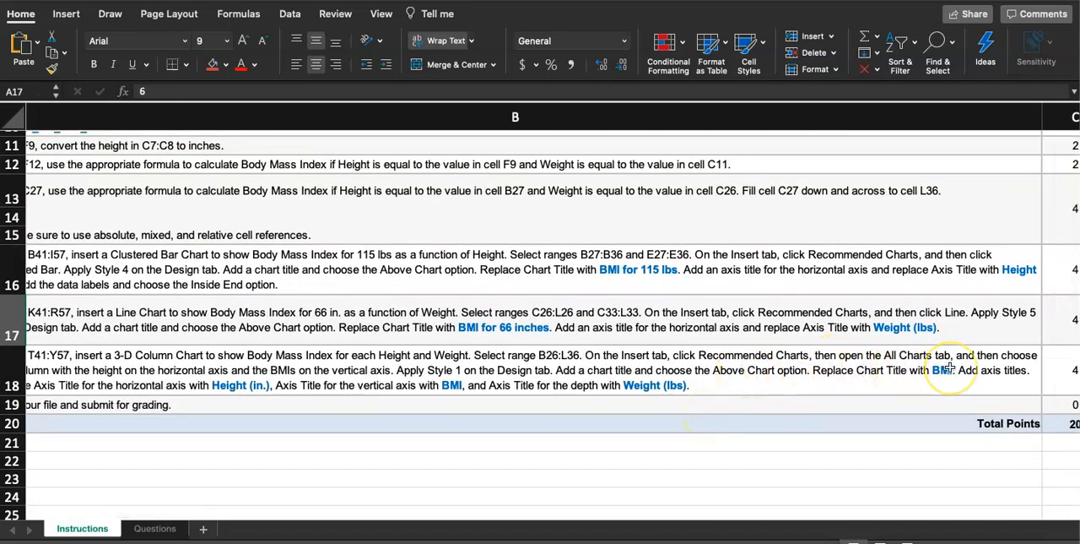
Select the full BMI table range B26:L36 on the Questions sheet, including the height and weight headers.
scroll(950, 380, "left", 5)
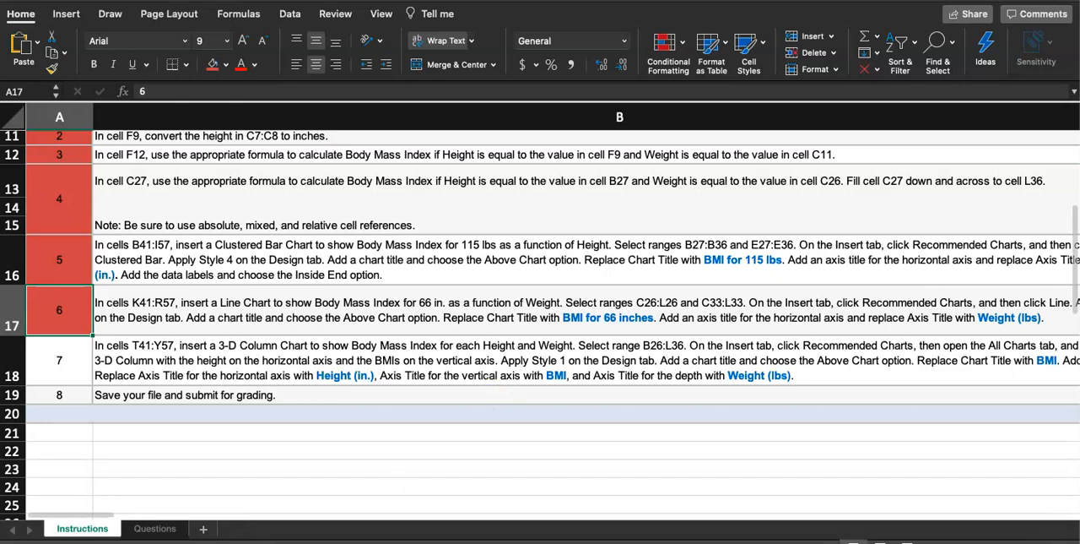
left_click(155, 528)
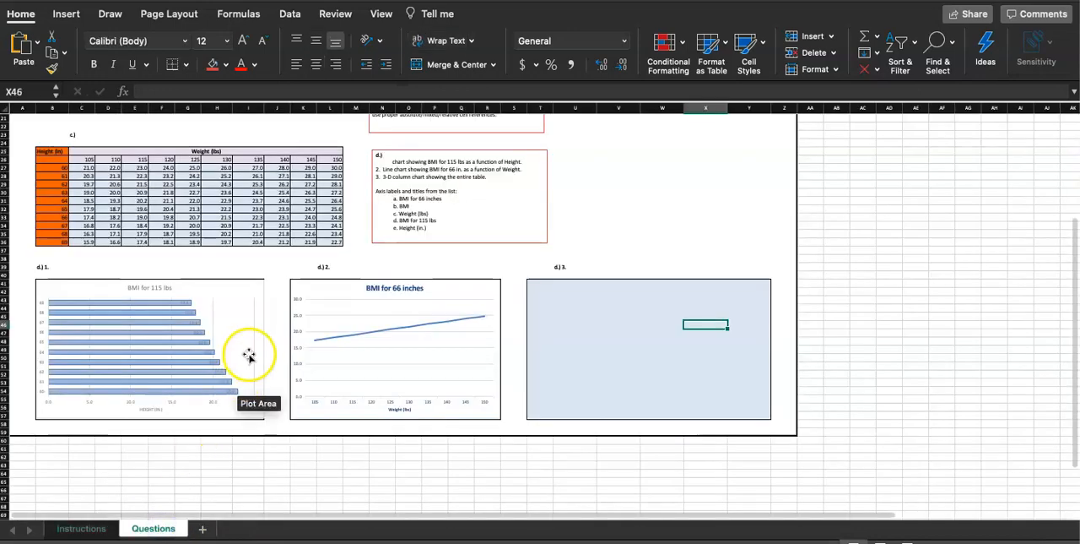
scroll(245, 368, "up", 5)
scroll(254, 362, "down", 2)
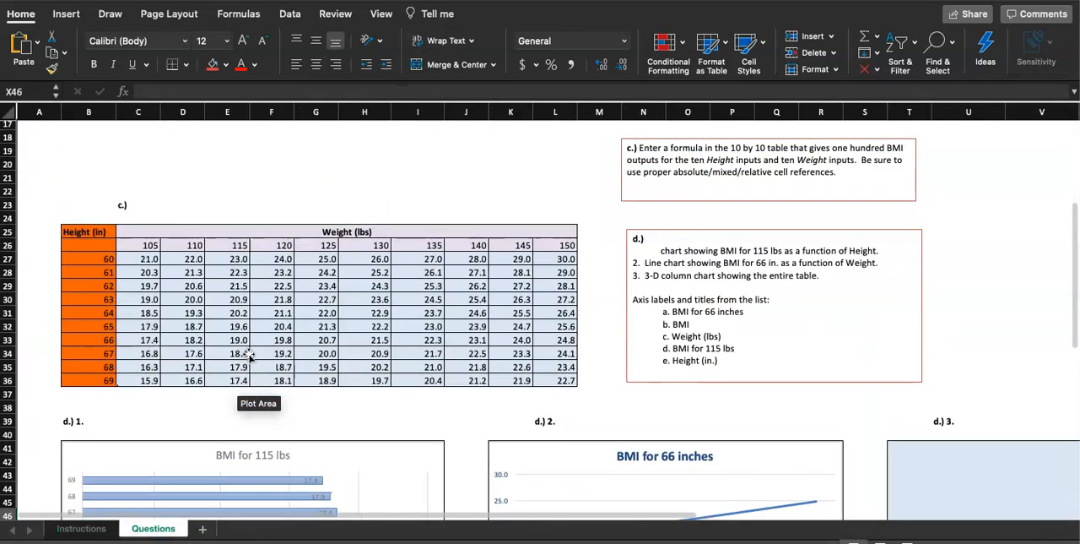
scroll(85, 309, "up", 4)
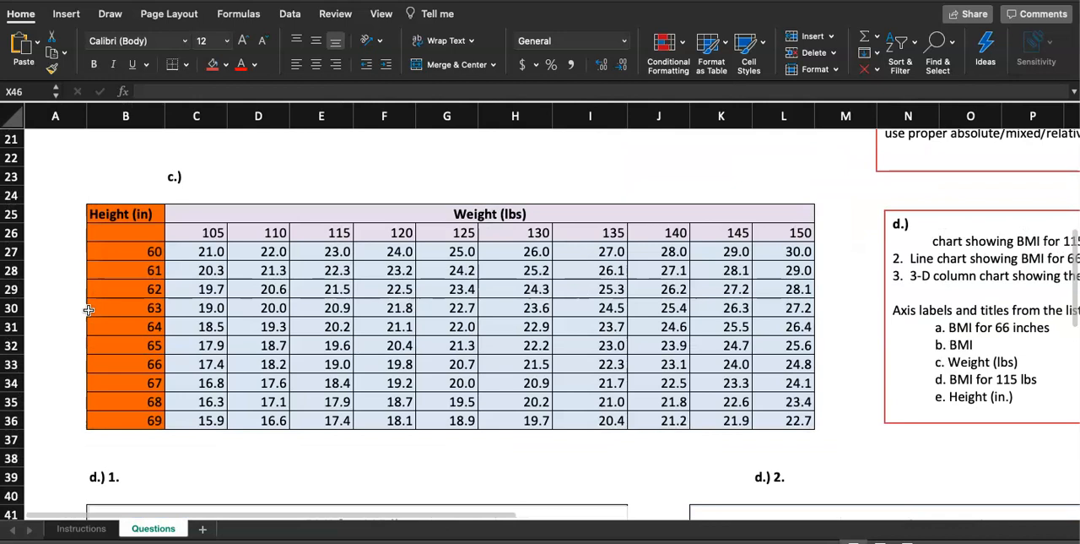
left_click(130, 240)
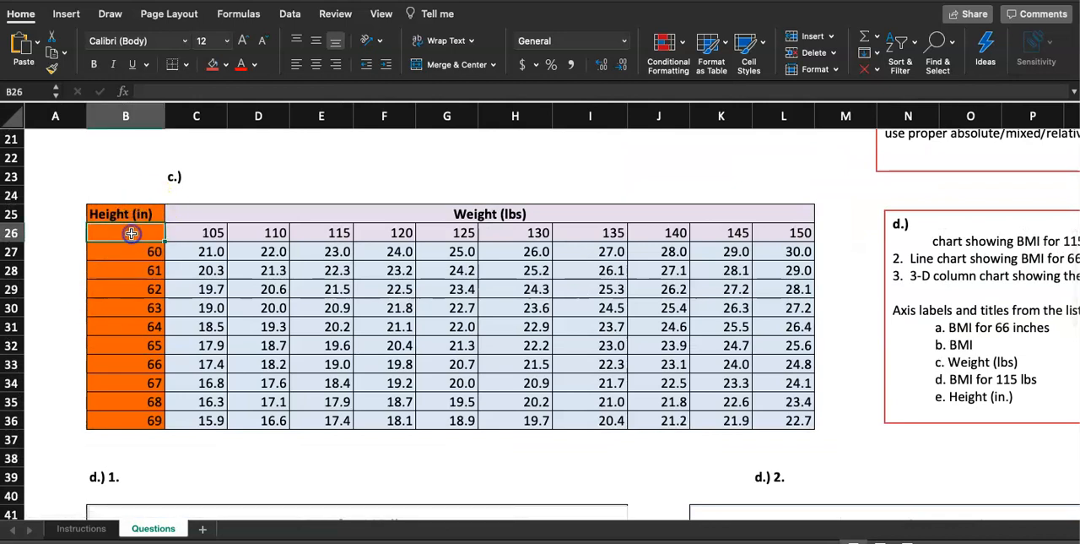
left_click_drag(111, 232, 777, 422)
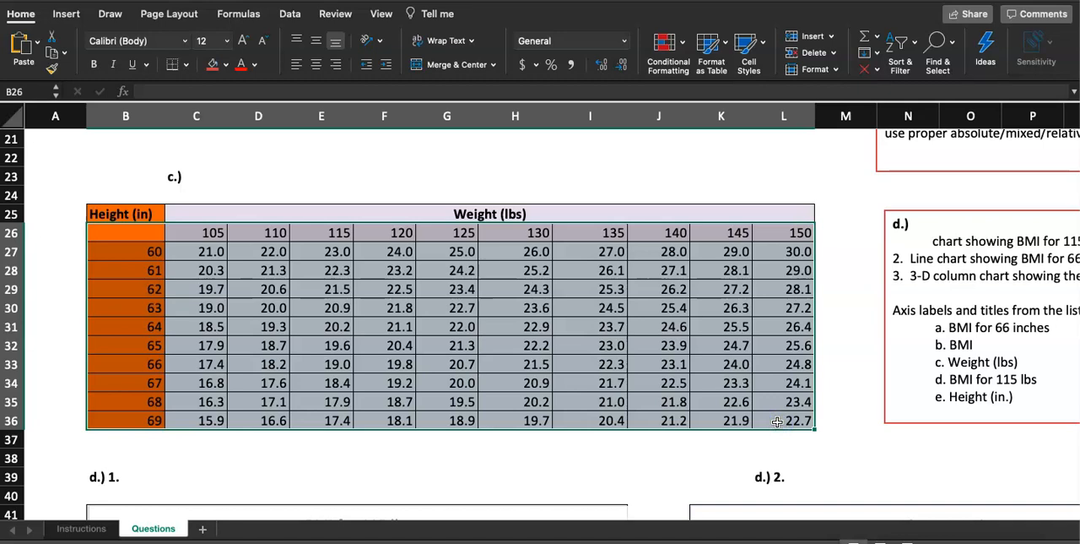
Look through the recommended charts and the available column chart types for a 3-D Column option.
left_click(66, 13)
left_click(444, 37)
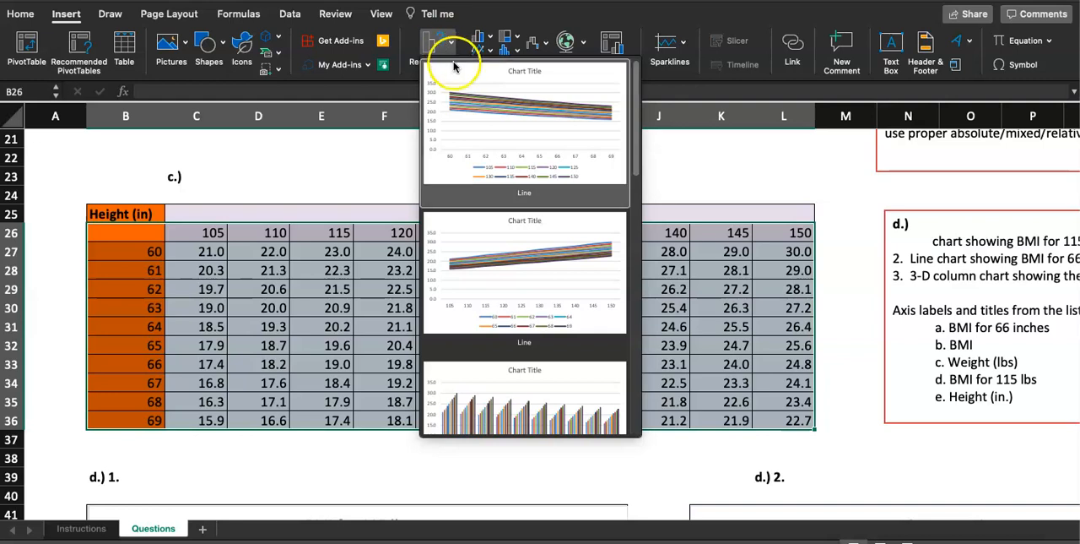
scroll(490, 198, "down", 5)
scroll(503, 198, "down", 5)
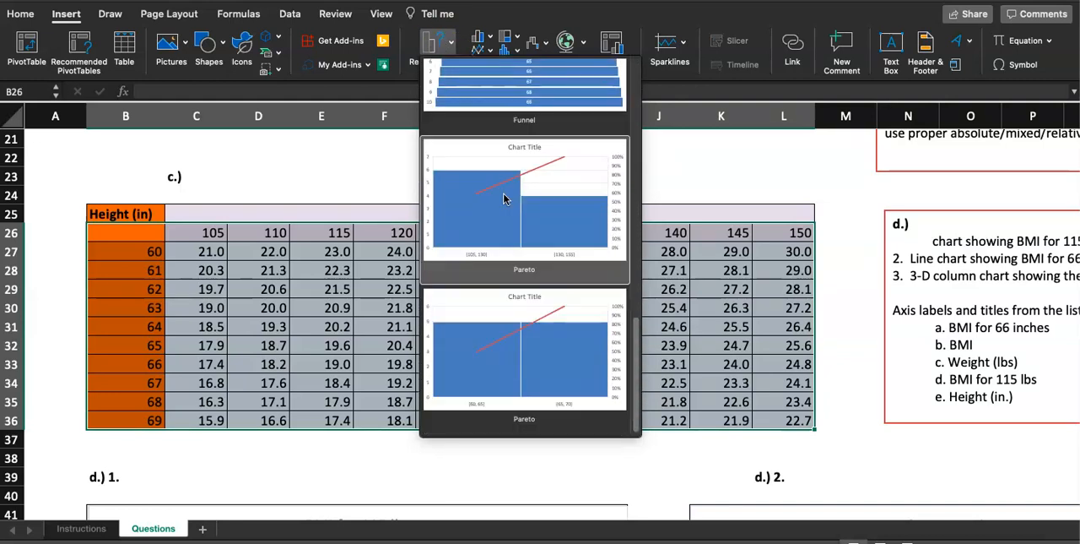
left_click(483, 38)
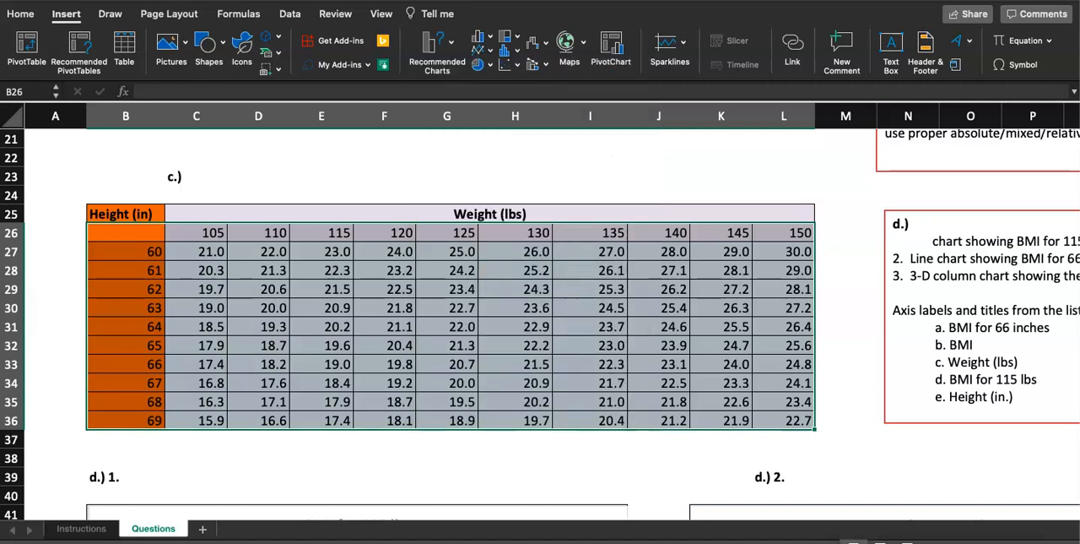
left_click(491, 41)
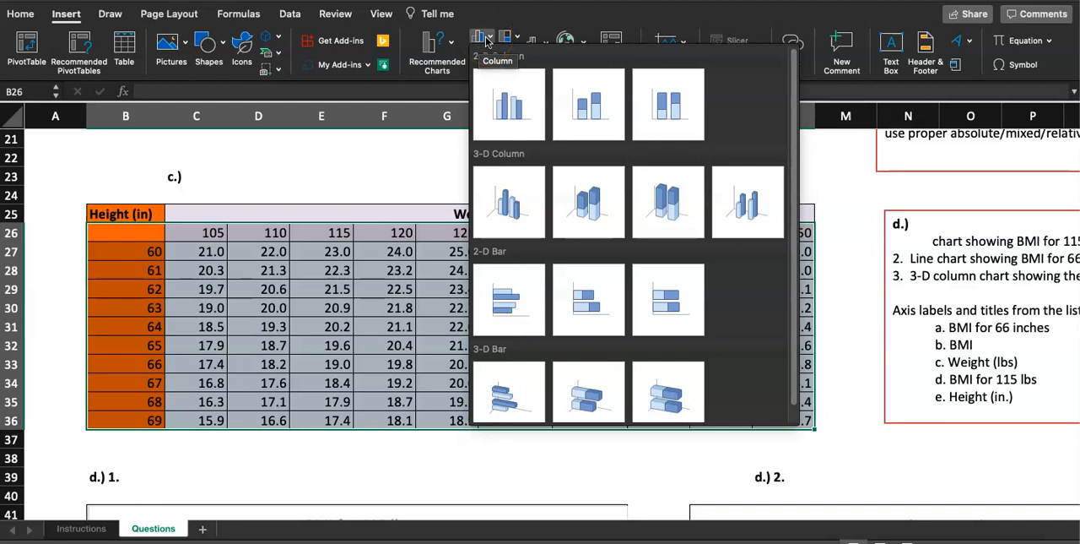
scroll(535, 151, "down", 1)
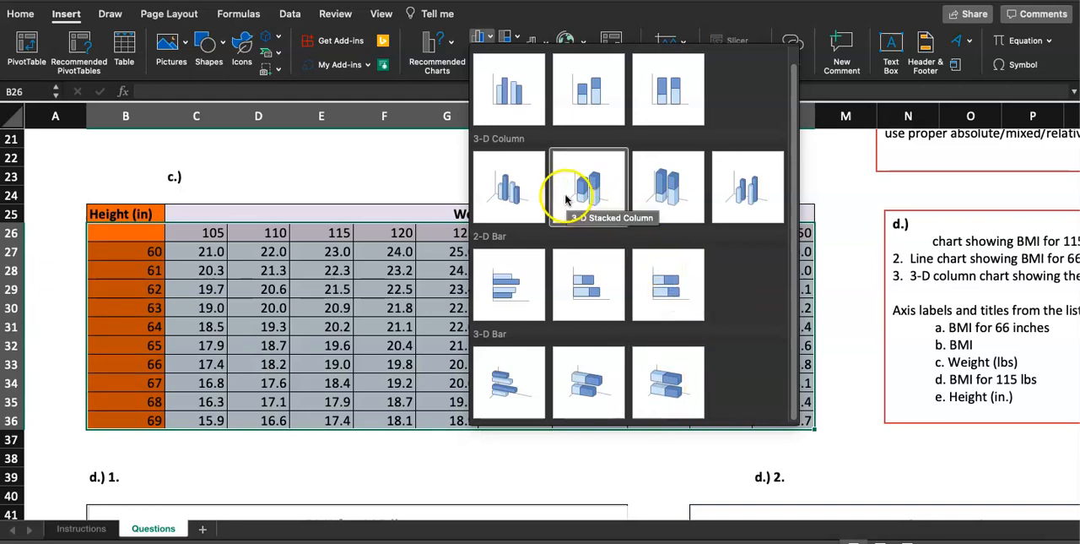
Check the chart type required by step 7 in cell B18 of the Instructions sheet.
left_click(84, 530)
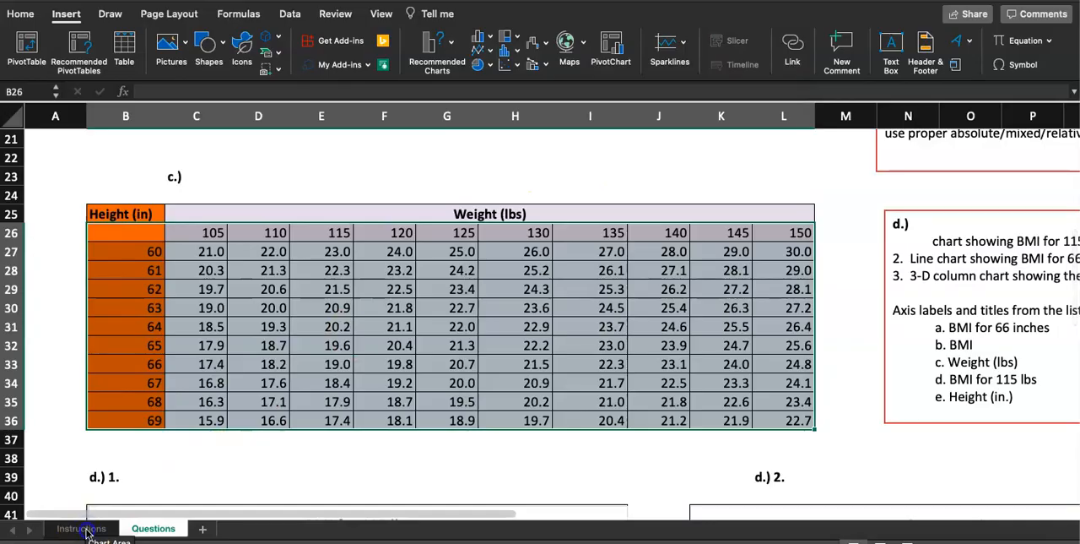
left_click(83, 528)
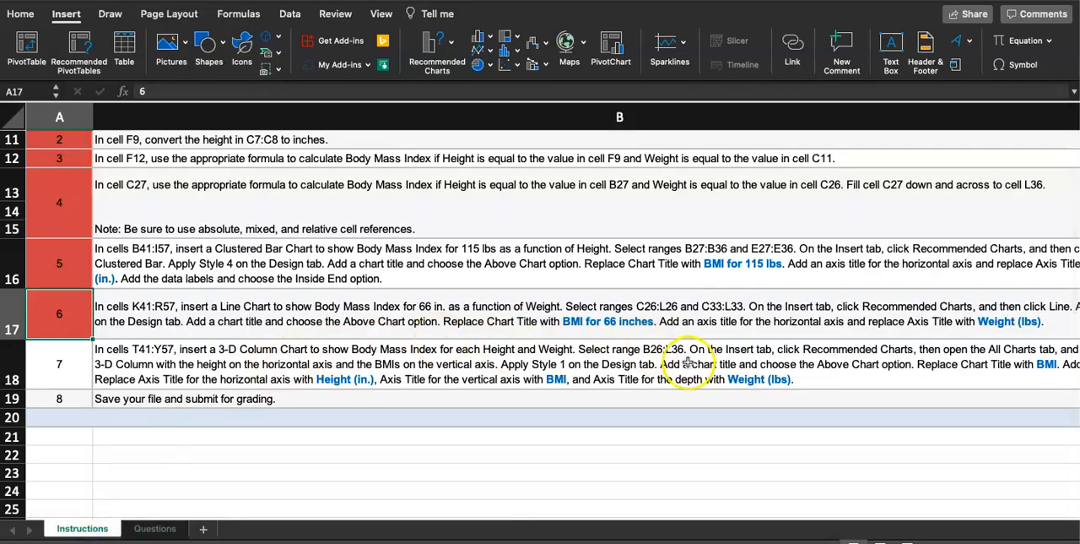
double_click(215, 349)
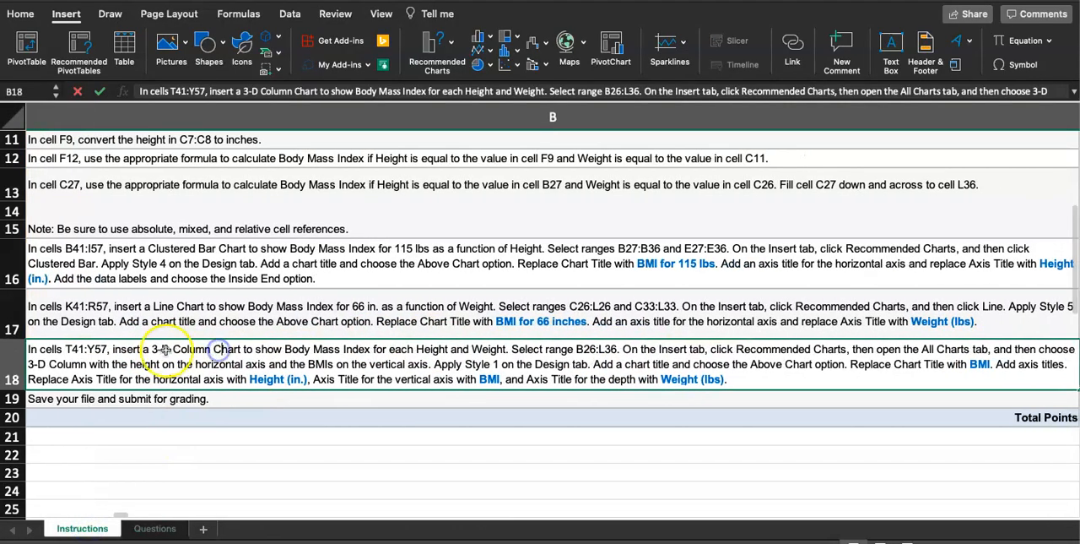
left_click_drag(152, 348, 241, 351)
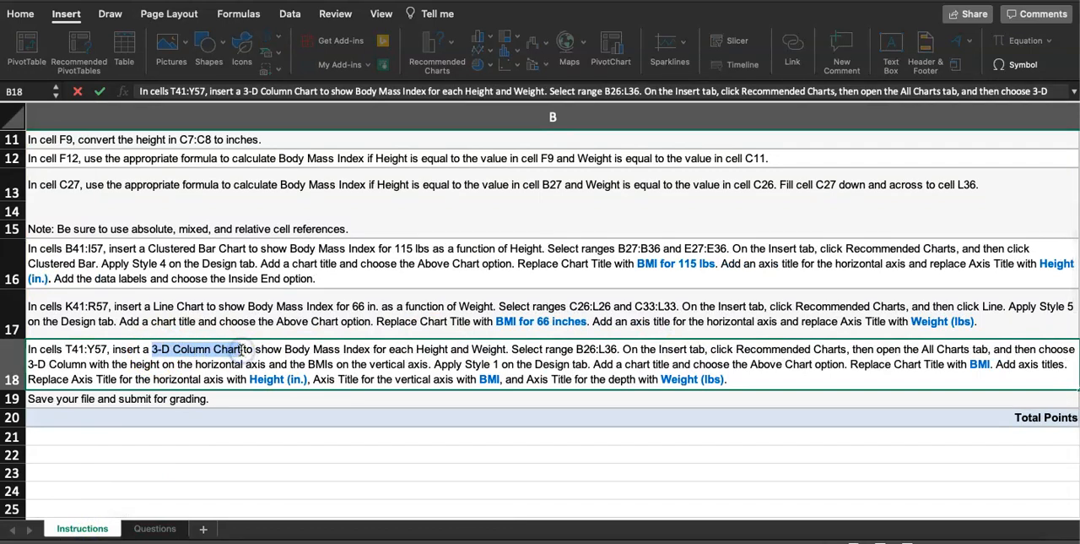
Insert a 3-D Column chart from the selected BMI table on the Questions sheet.
left_click(155, 528)
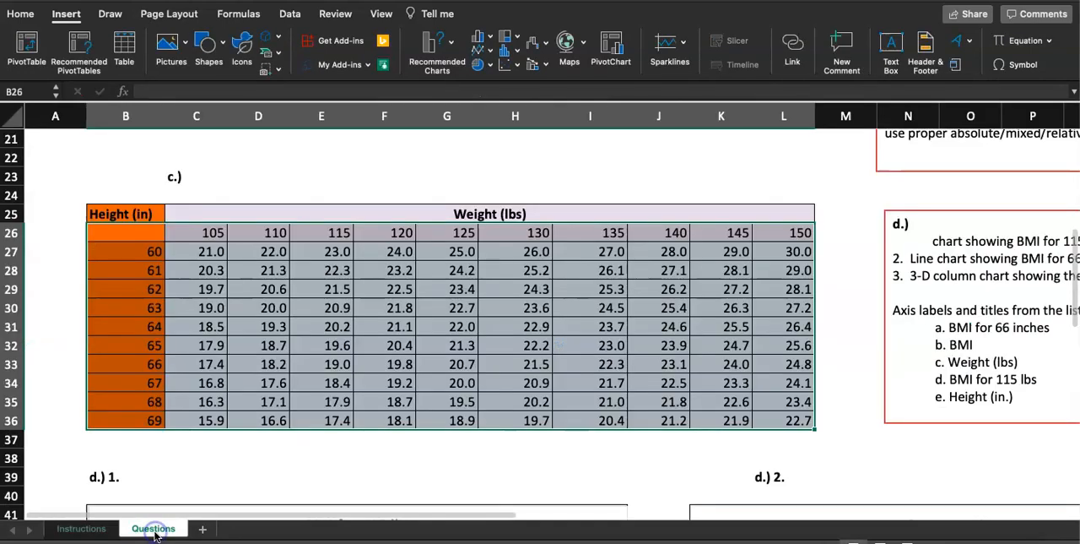
left_click(489, 40)
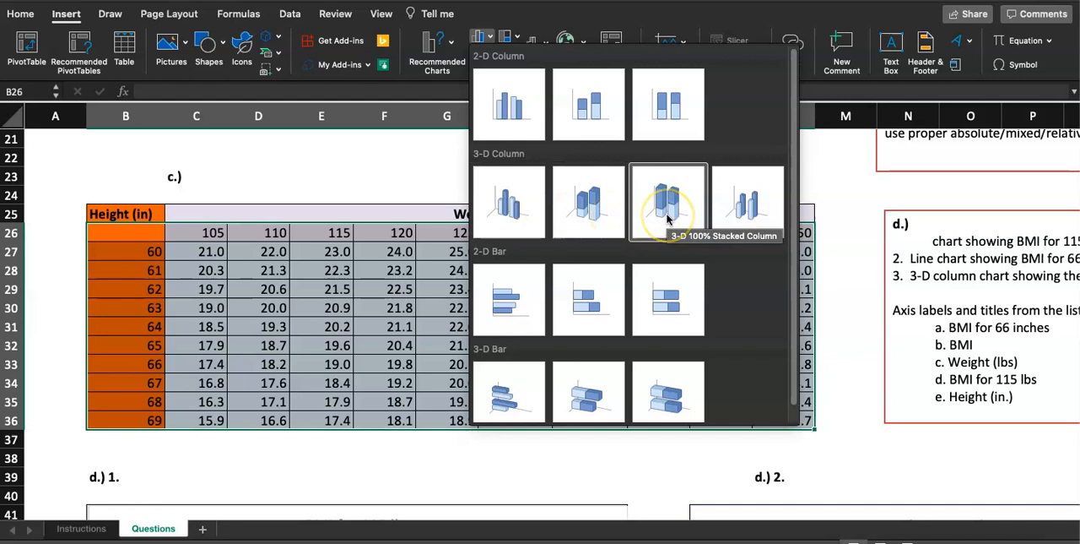
left_click(736, 219)
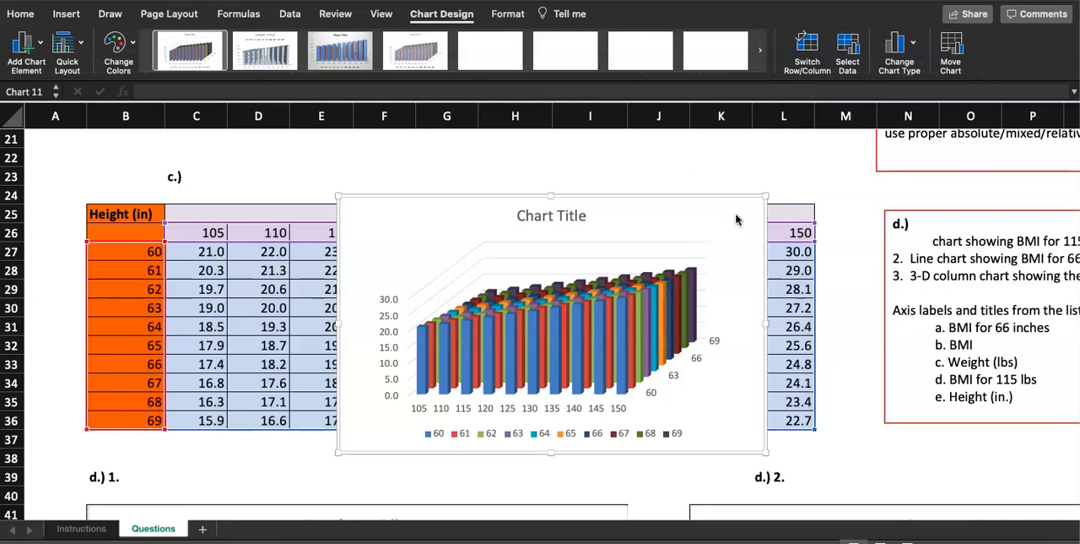
Move the new 3-D Column chart into the d.) 3 area and resize it to fill cells T41:Y57.
left_click_drag(736, 218, 846, 322)
scroll(896, 286, "down", 4)
scroll(897, 285, "right", 5)
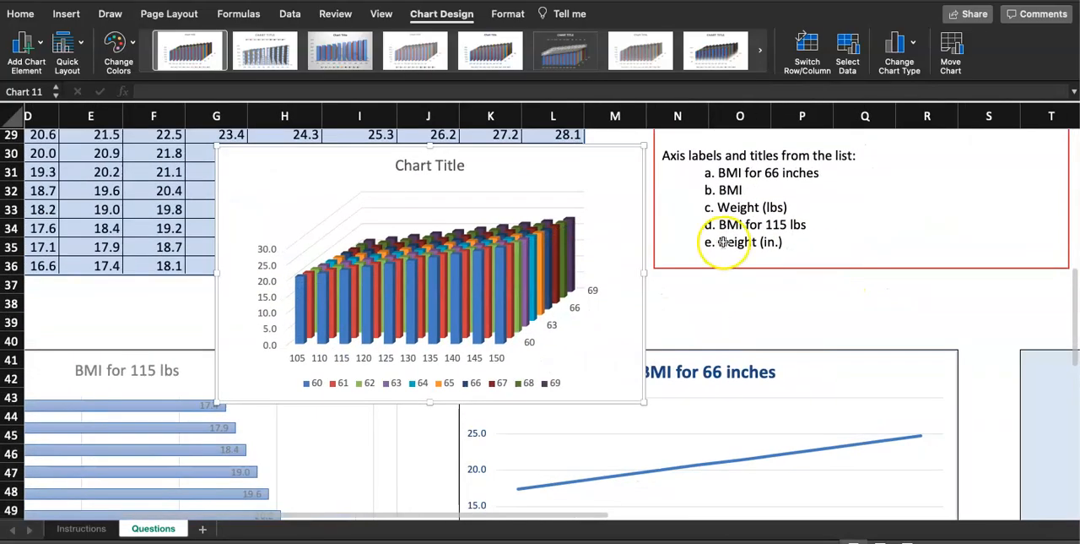
left_click_drag(597, 158, 878, 322)
scroll(900, 262, "down", 4)
scroll(901, 262, "right", 5)
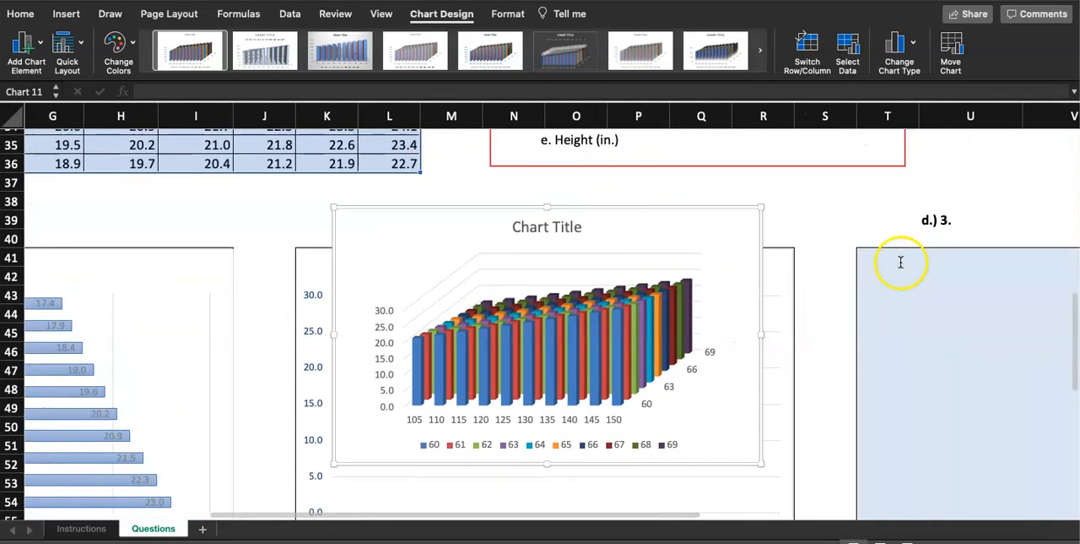
left_click_drag(729, 235, 979, 277)
scroll(973, 214, "right", 5)
scroll(974, 214, "down", 3)
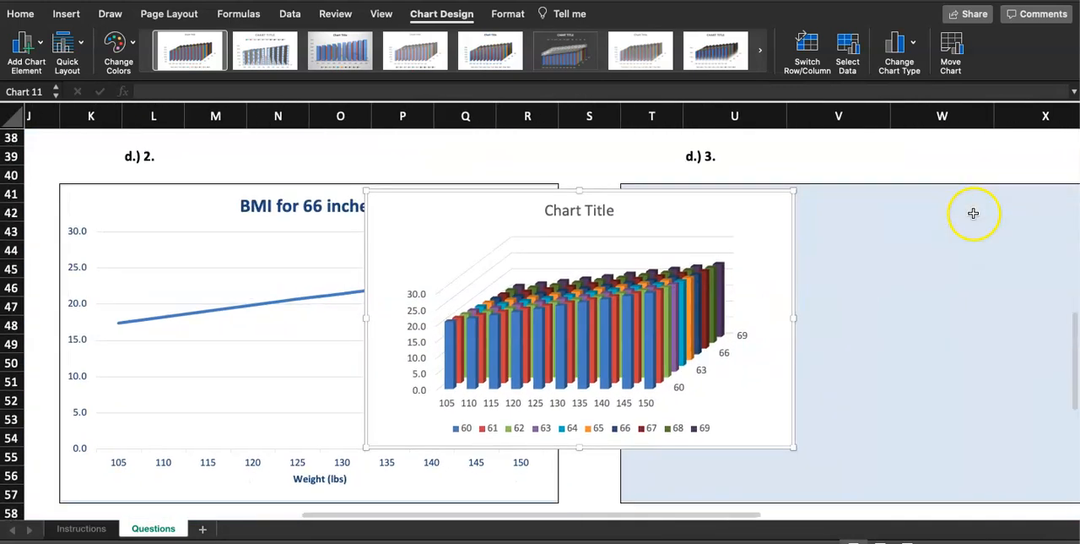
left_click_drag(770, 216, 1022, 211)
scroll(1016, 161, "right", 5)
scroll(1015, 161, "down", 3)
scroll(1016, 161, "up", 2)
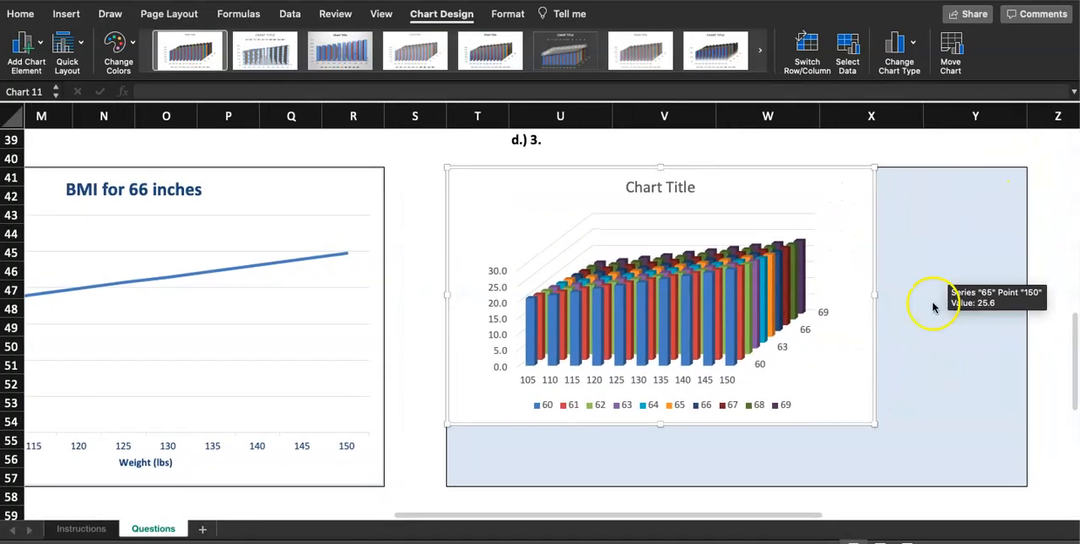
left_click_drag(870, 424, 1027, 484)
left_click(1034, 411)
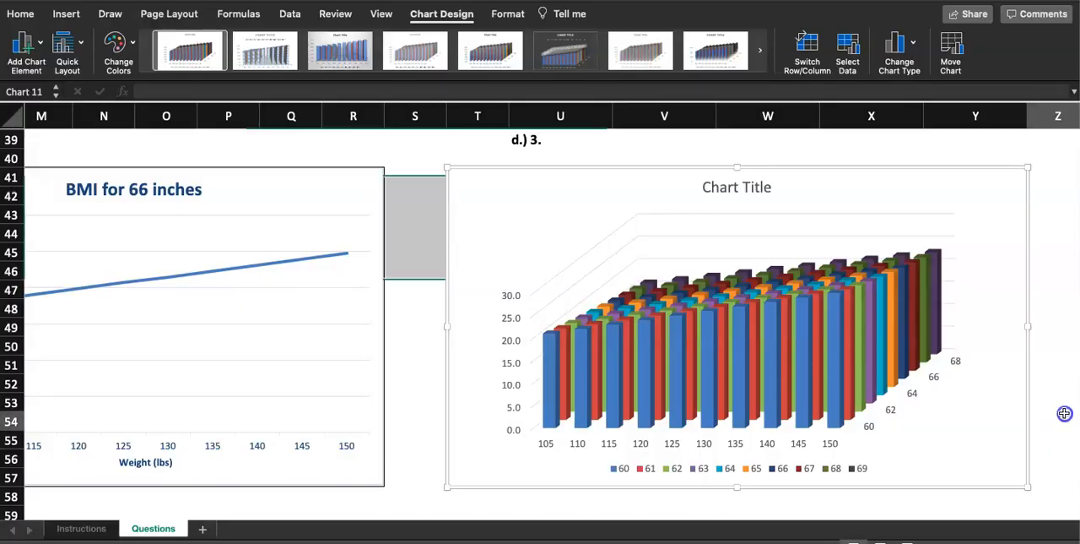
Switch the 3-D Column chart's rows and columns so the heights run along the horizontal axis.
left_click(545, 447)
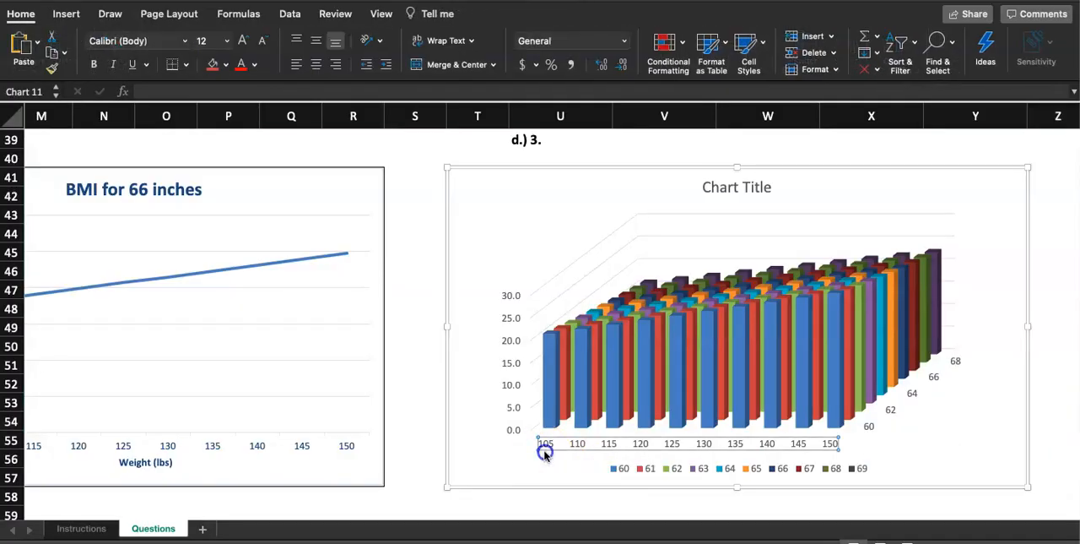
left_click(546, 451)
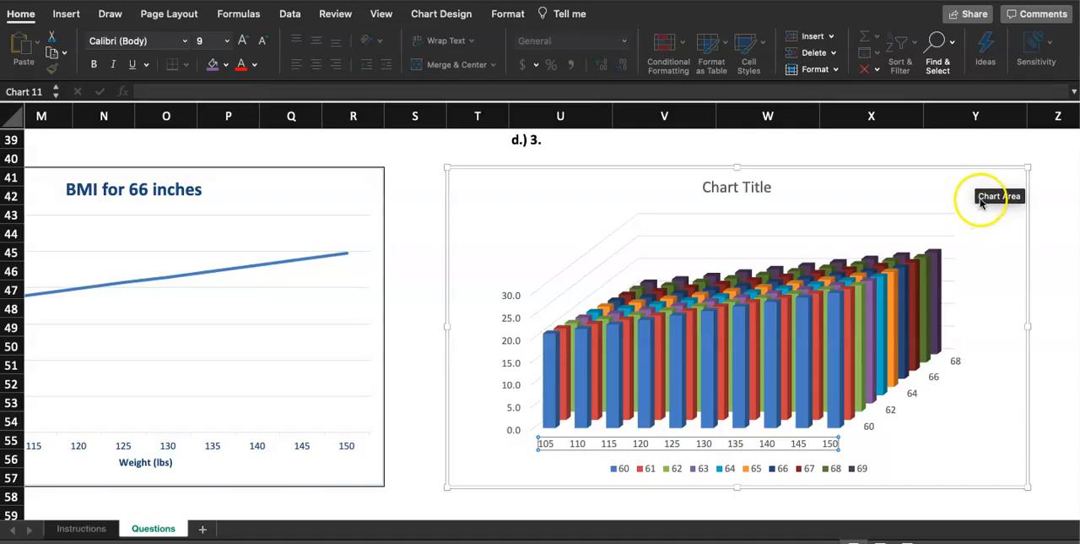
left_click(464, 14)
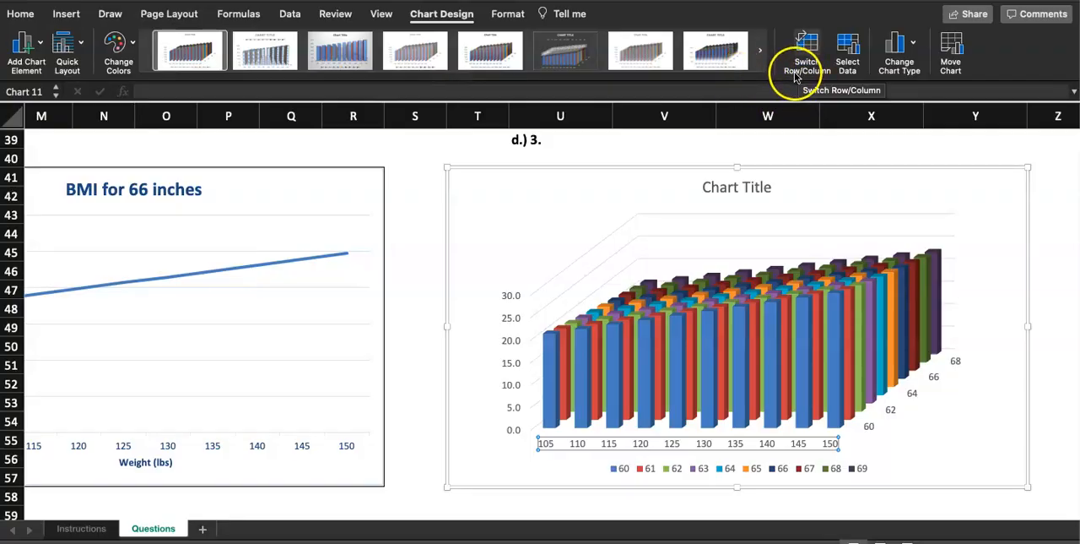
left_click(812, 51)
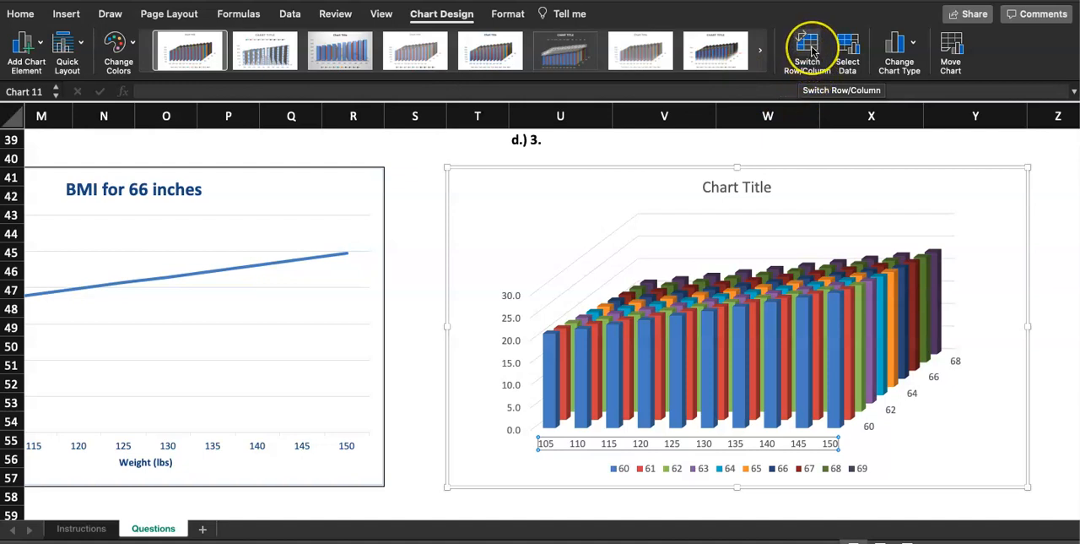
left_click(813, 51)
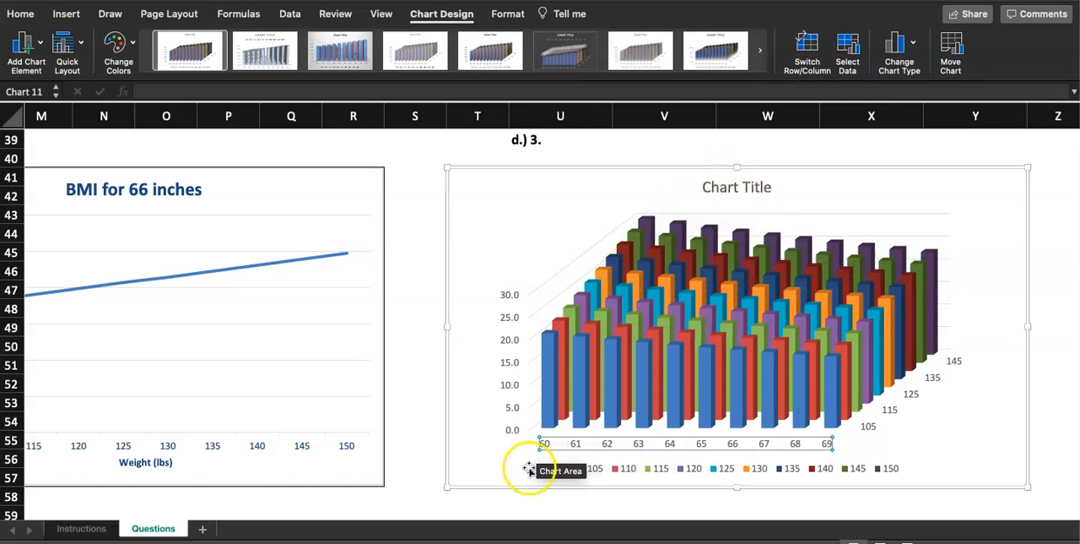
left_click(524, 508)
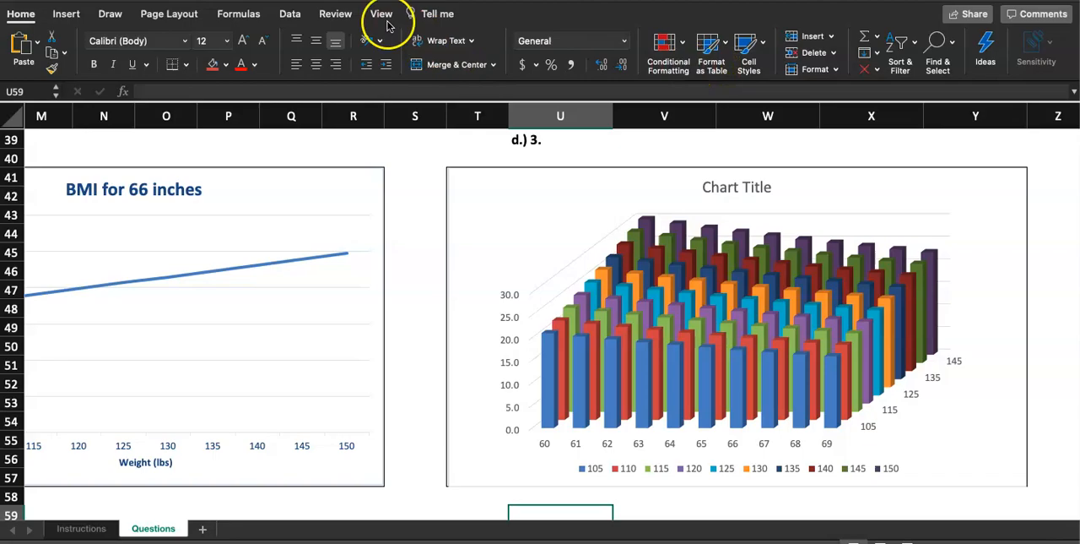
Compare the chart with the step 7 example on slide 13 of the Google Slides presentation in Chrome, and return to Excel.
left_click(519, 203)
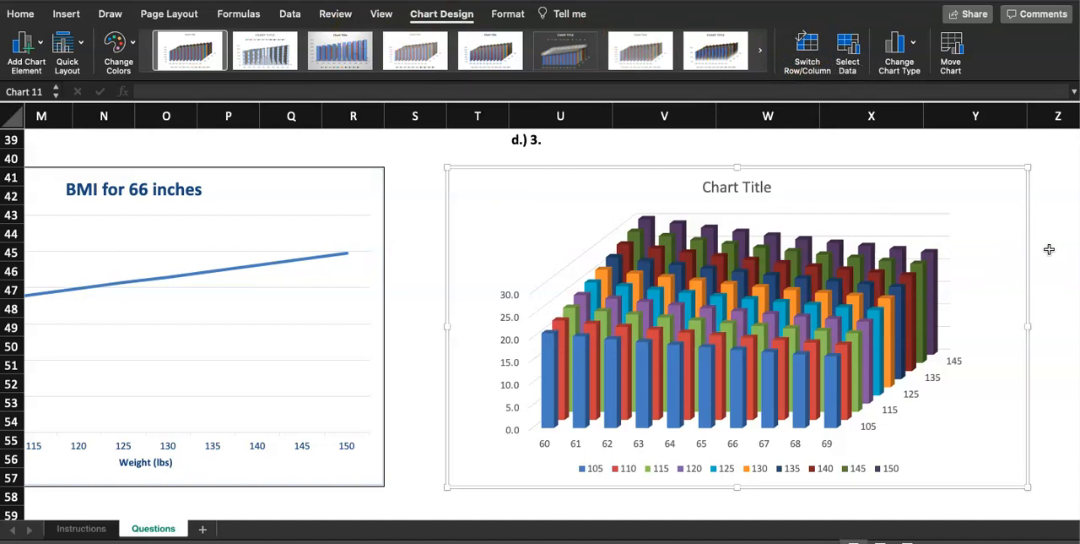
mouse_move(644, 227)
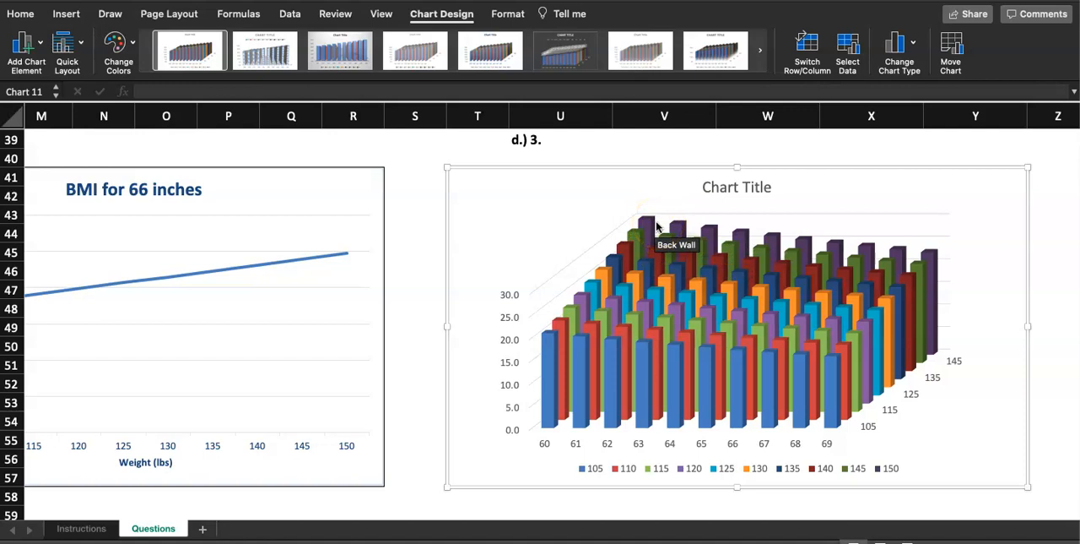
mouse_move(831, 408)
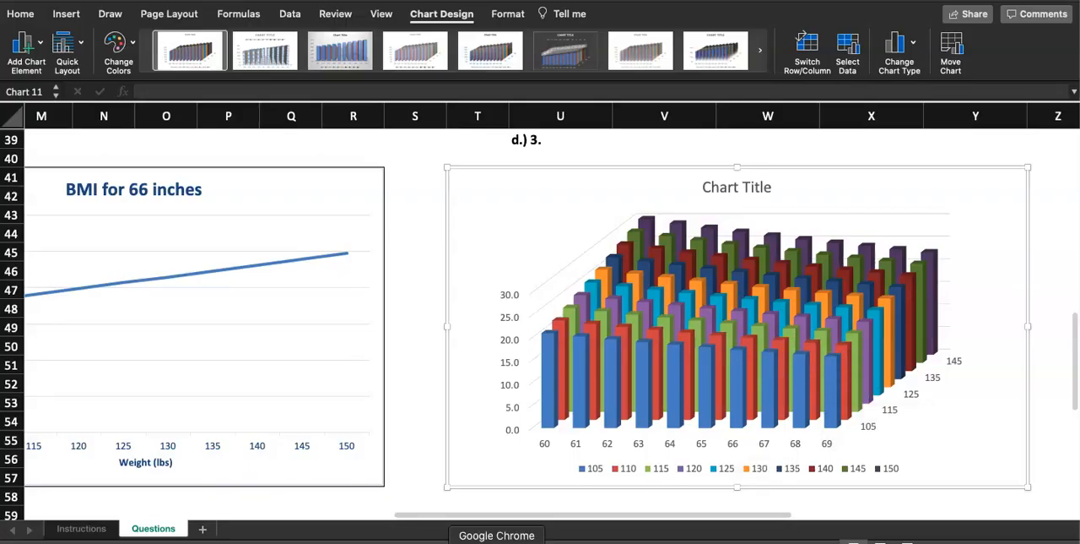
left_click(496, 540)
scroll(83, 379, "down", 5)
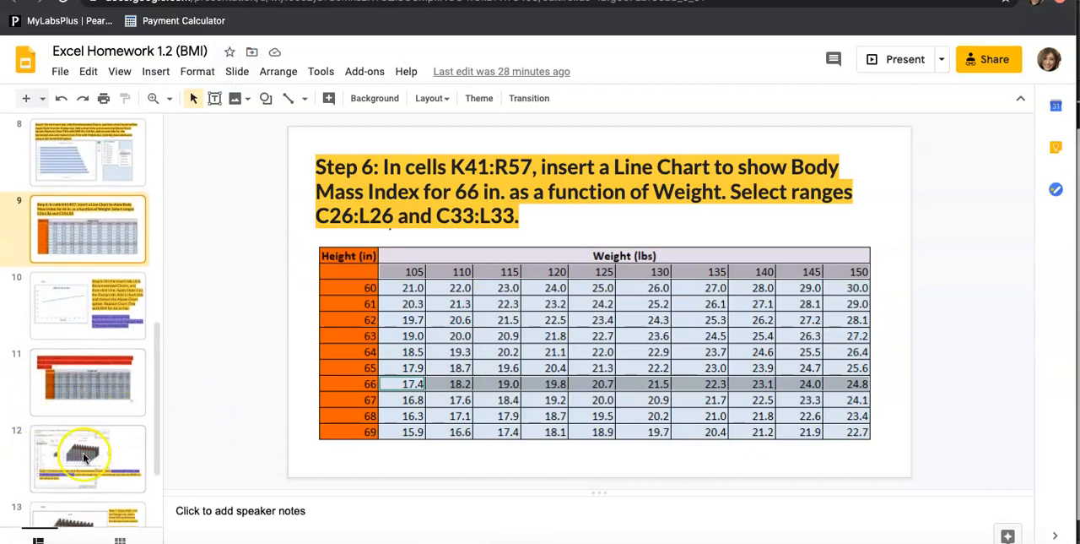
left_click(84, 457)
scroll(84, 444, "down", 1)
left_click(87, 428)
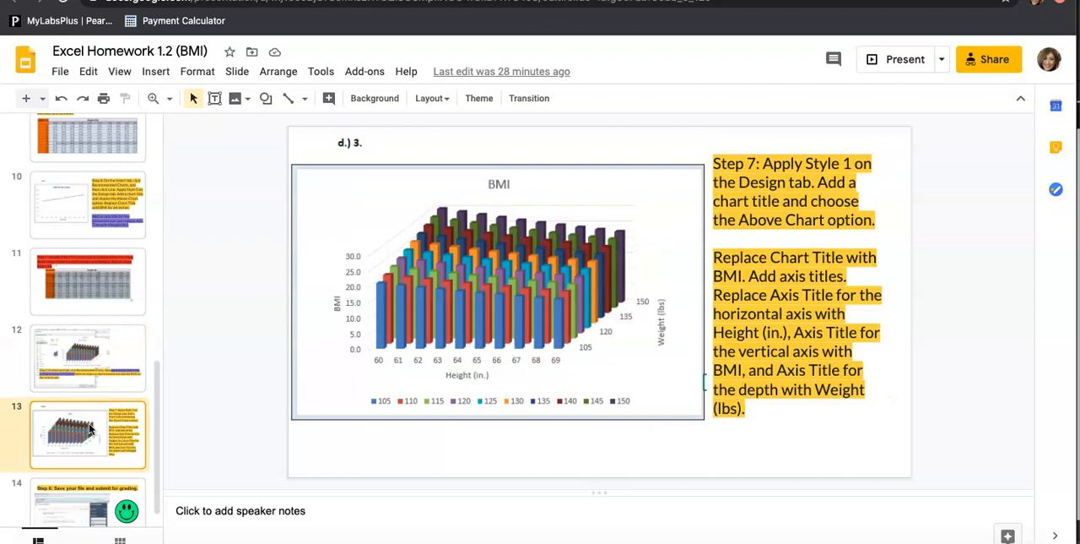
left_click(912, 541)
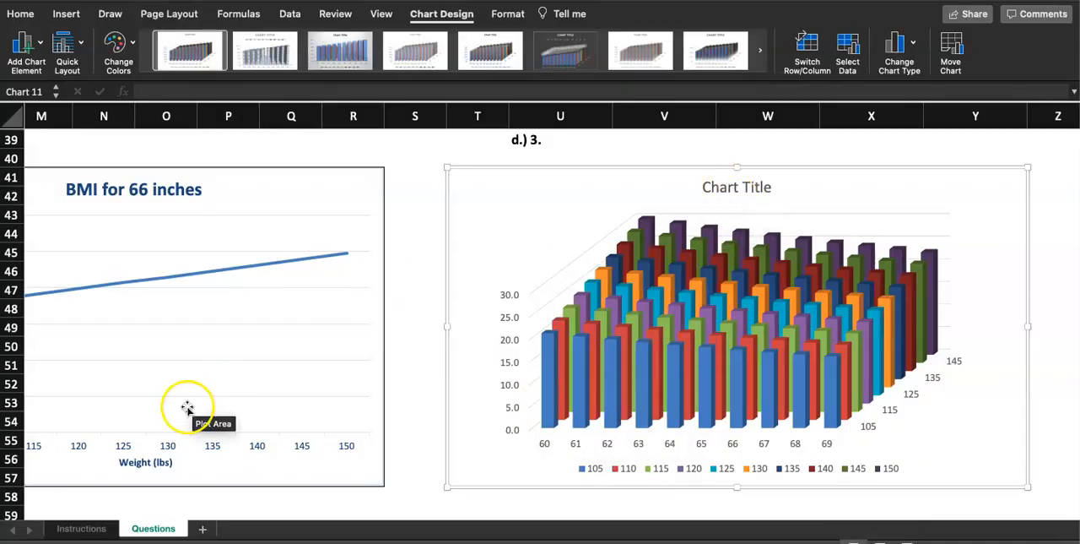
Check the step 7 instructions and set the 3-D Column chart's title on the Questions sheet to "BMI".
left_click(79, 529)
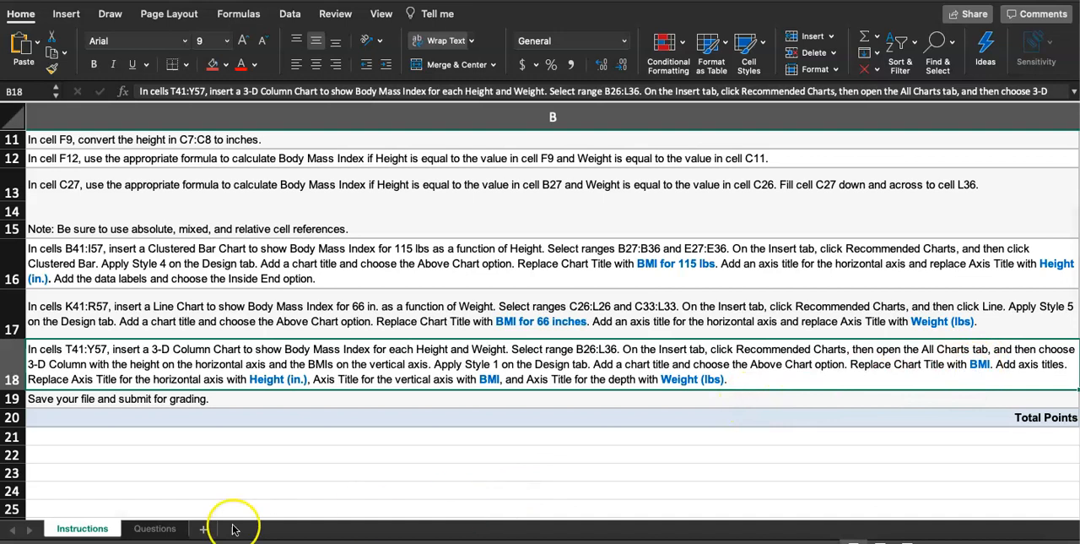
left_click(154, 529)
left_click(743, 205)
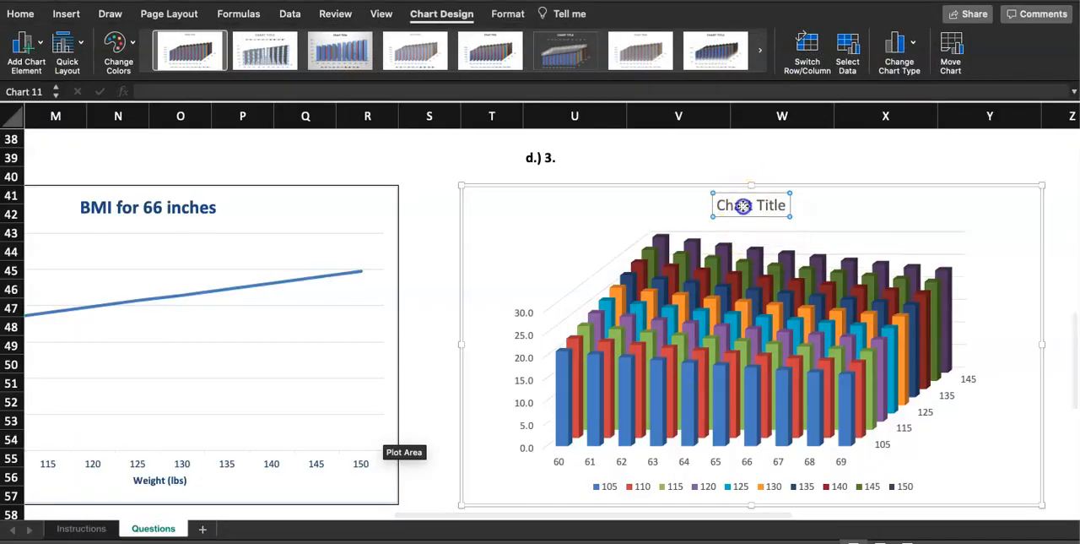
double_click(731, 207)
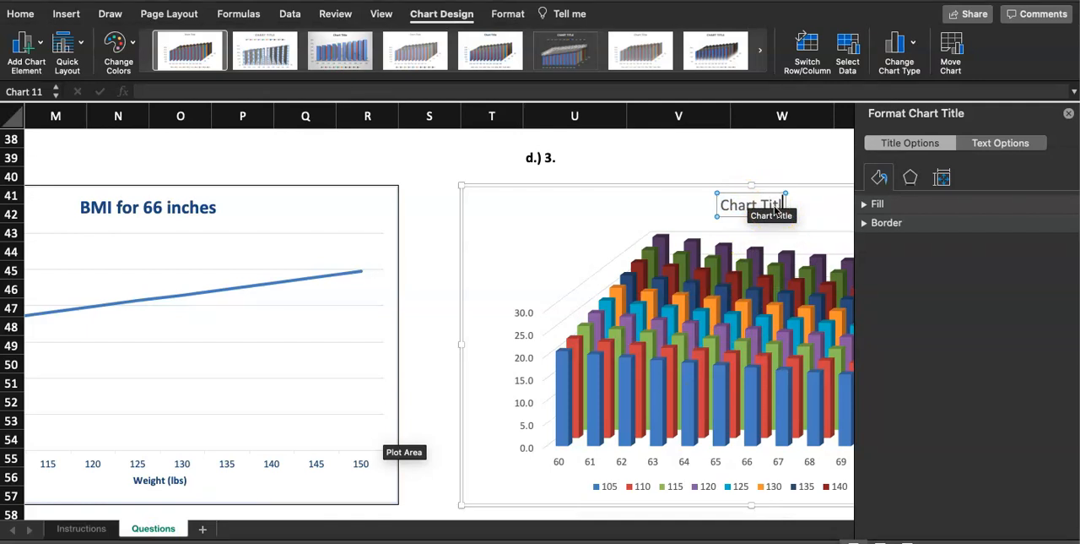
type("BMI")
left_click(1068, 113)
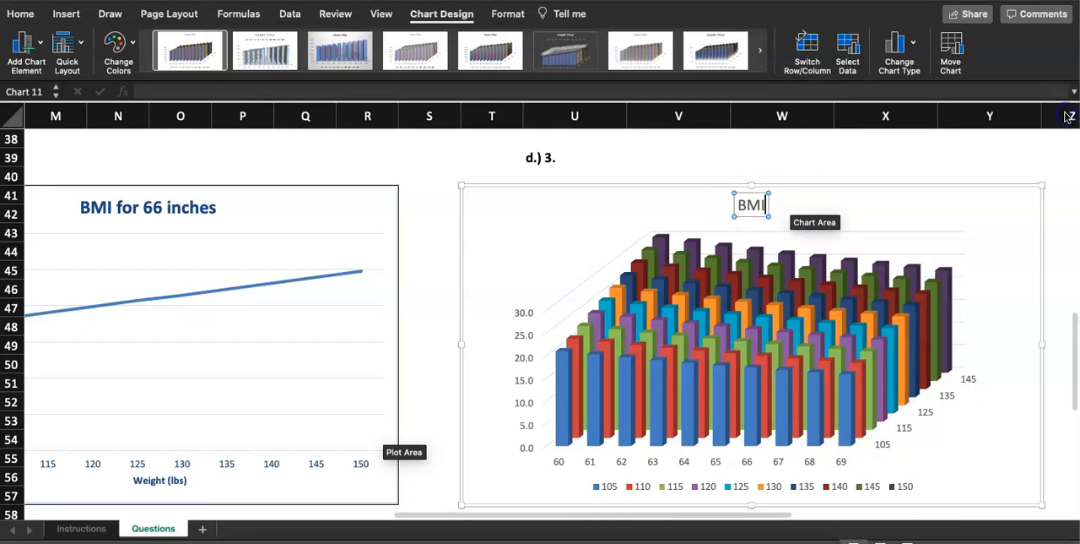
Copy the horizontal axis title text "Height (in.)" from step 7 on the Instructions sheet and return to the Questions sheet.
left_click(83, 527)
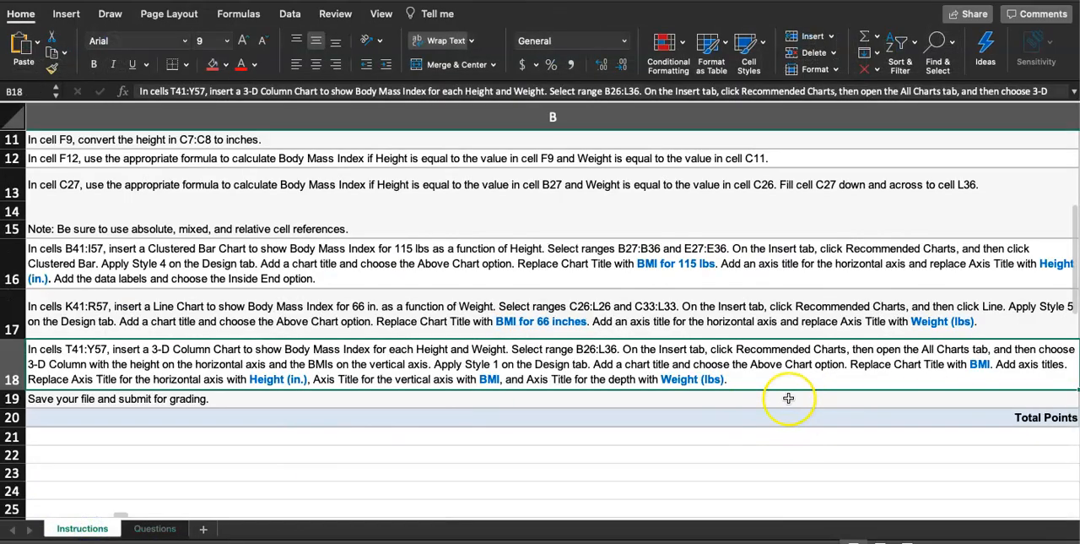
scroll(788, 398, "left", 2)
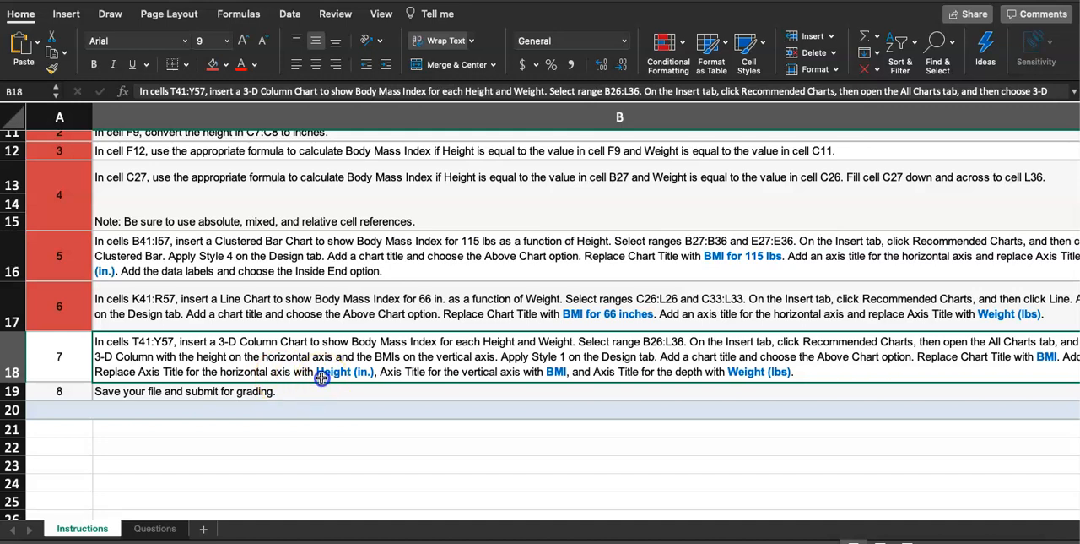
scroll(322, 378, "right", 2)
double_click(260, 371)
left_click_drag(250, 371, 312, 373)
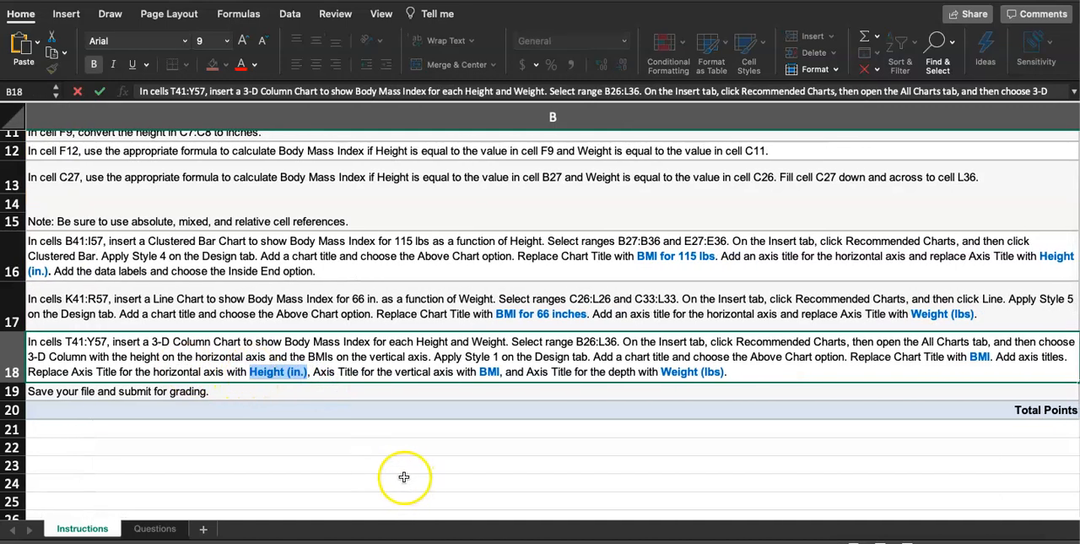
left_click(146, 530)
Add primary vertical and horizontal axis titles to the 3-D Column chart and replace the horizontal one with "Height (in.)".
left_click(540, 234)
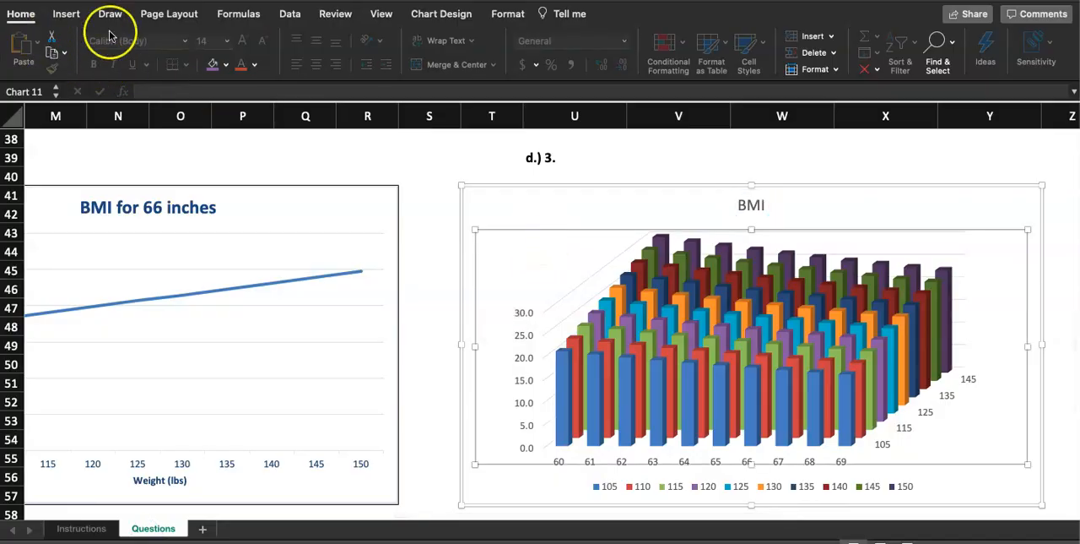
left_click(441, 15)
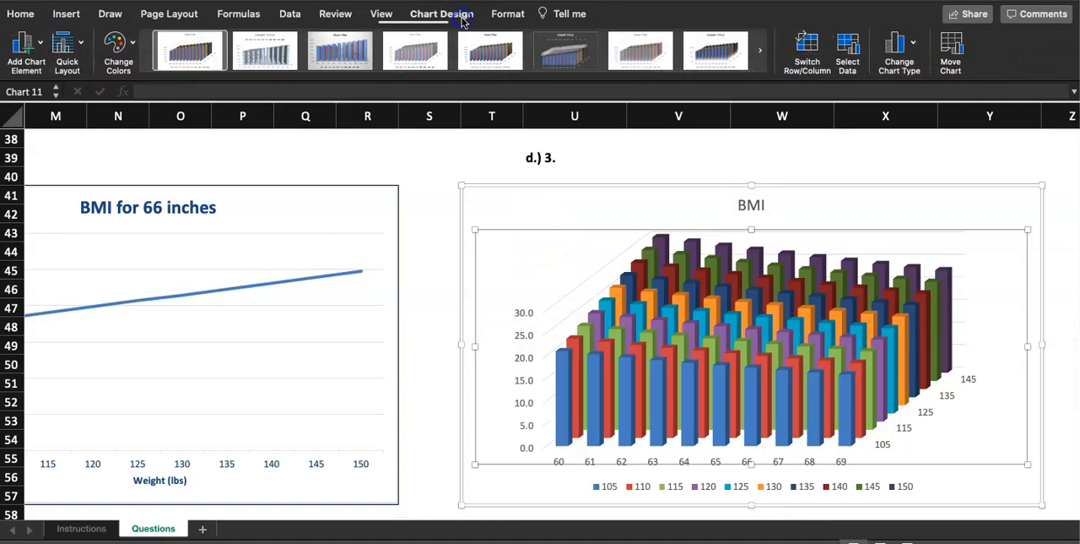
left_click(35, 44)
mouse_move(59, 84)
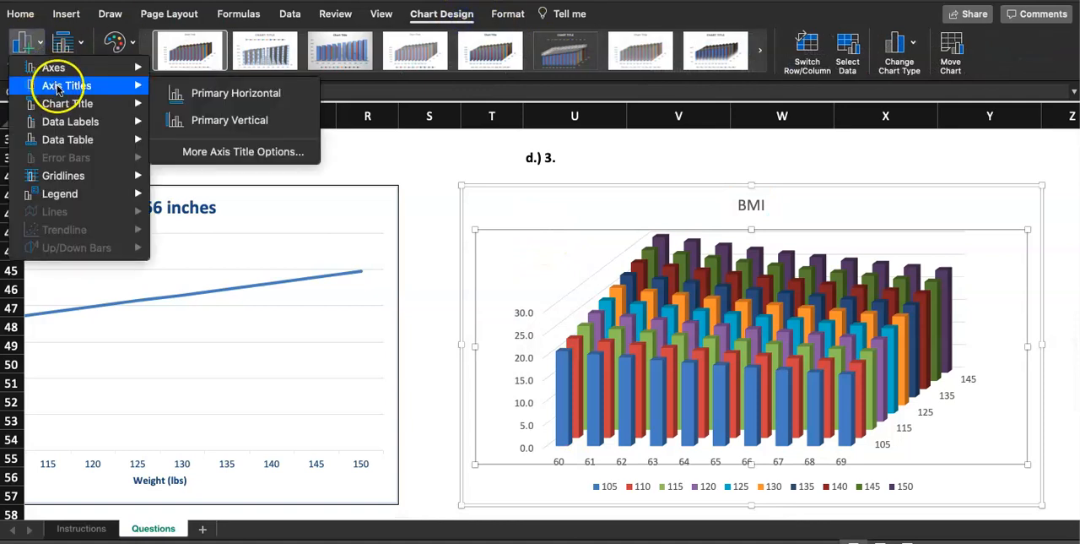
left_click(215, 95)
left_click(24, 44)
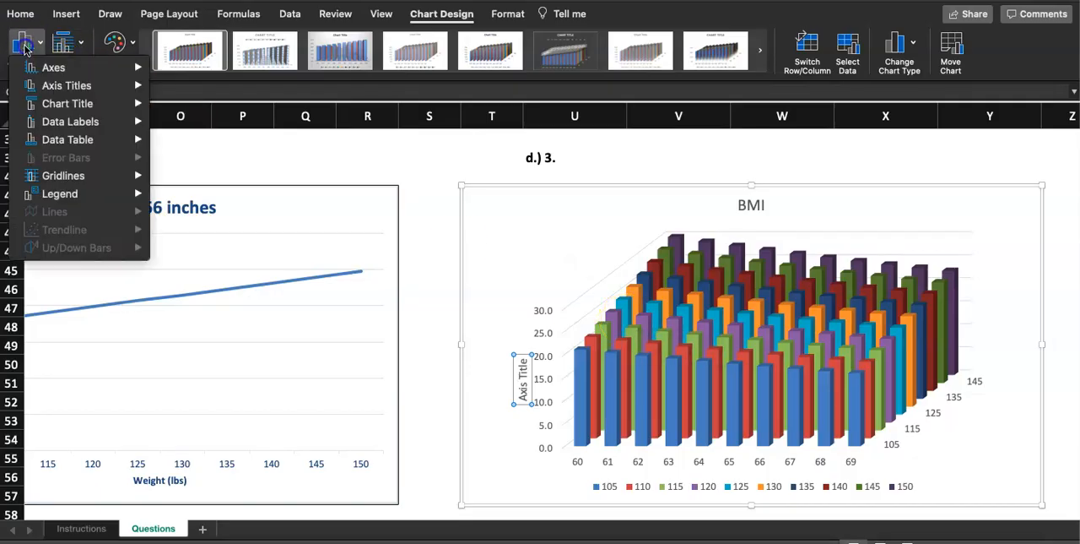
mouse_move(53, 86)
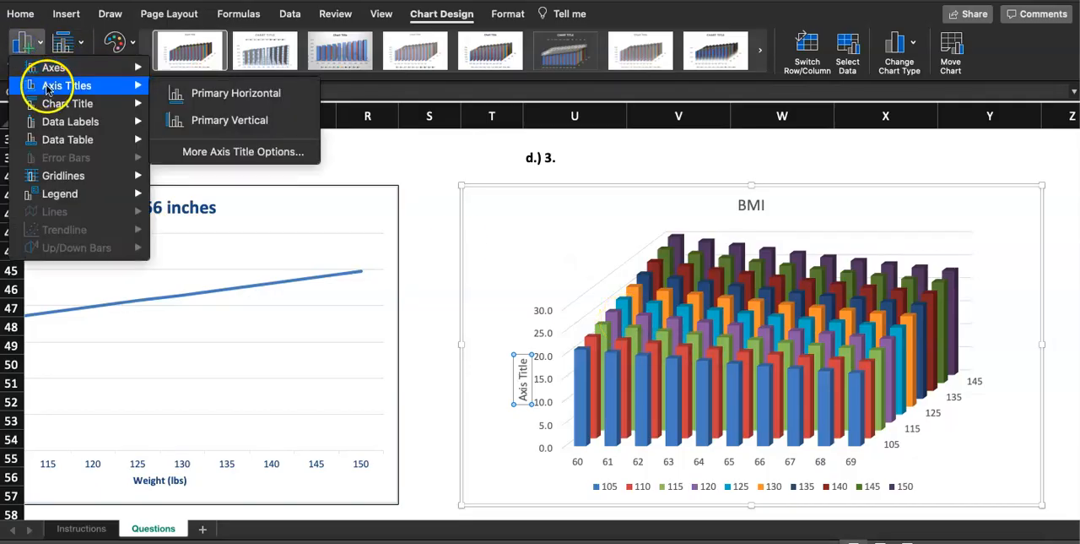
left_click(229, 119)
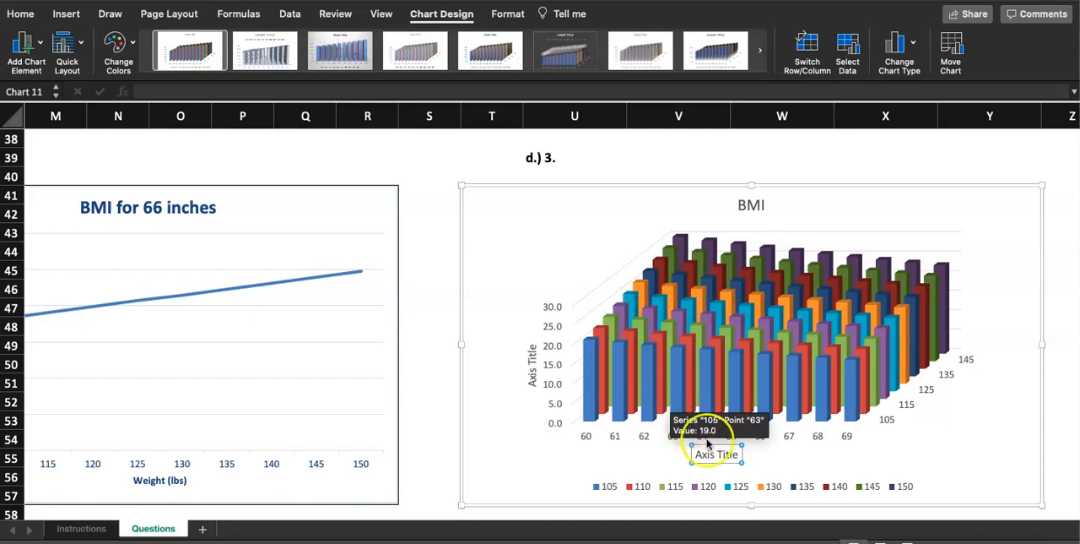
triple_click(728, 453)
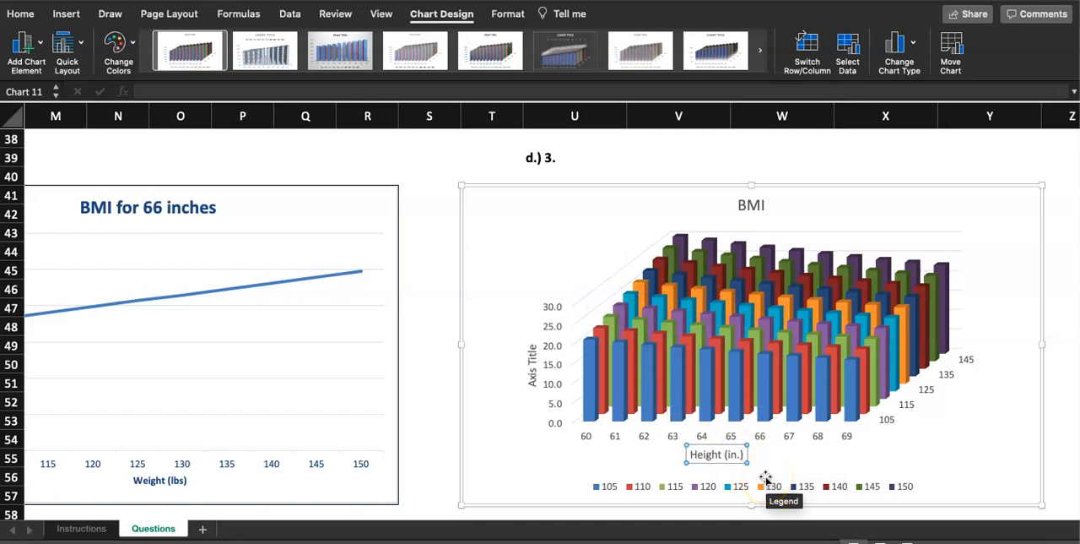
left_click(412, 381)
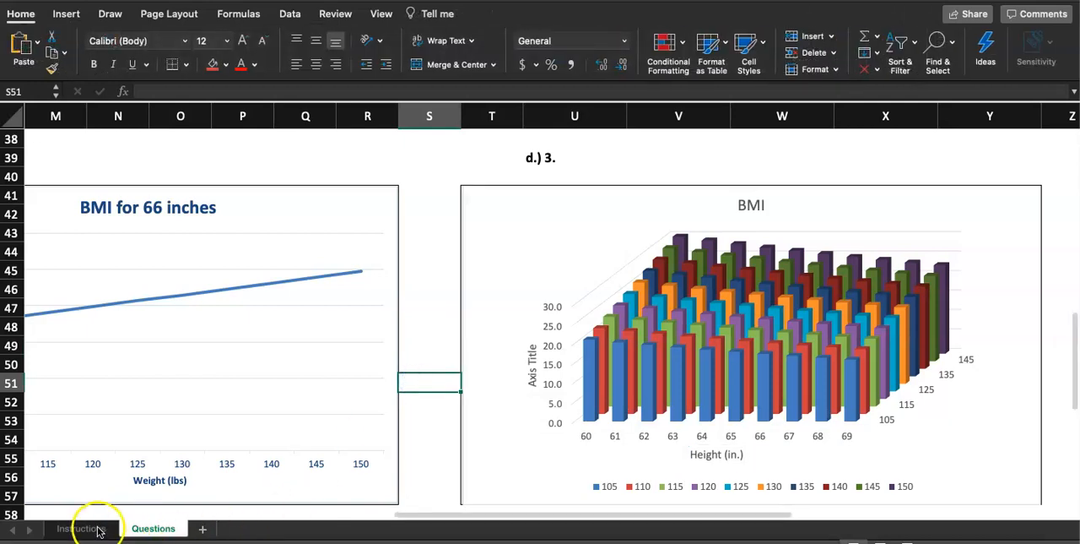
Copy the vertical axis title text from step 7 of the instructions and set the 3-D Column chart's vertical axis title to "BMI".
left_click(83, 528)
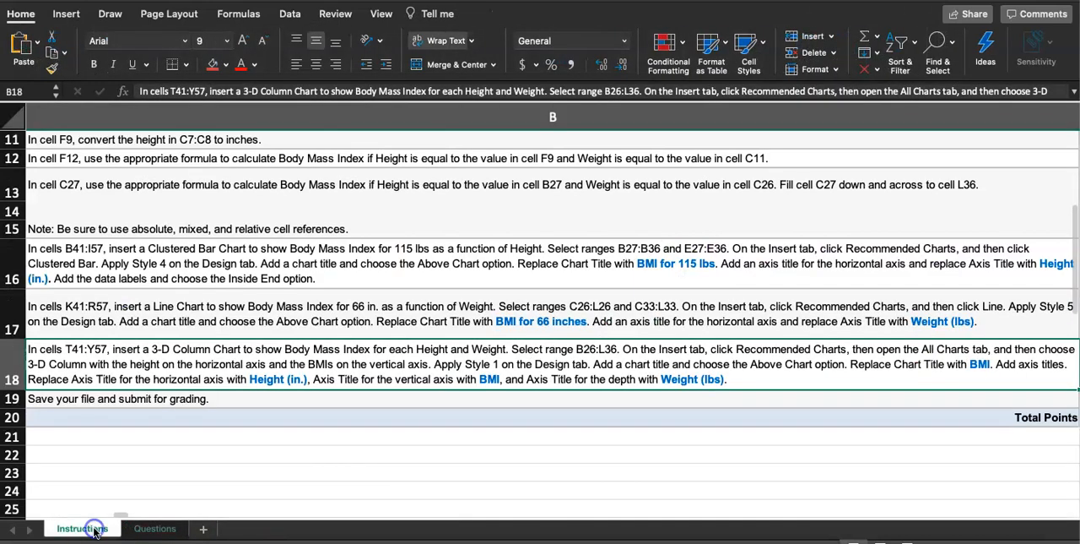
double_click(487, 379)
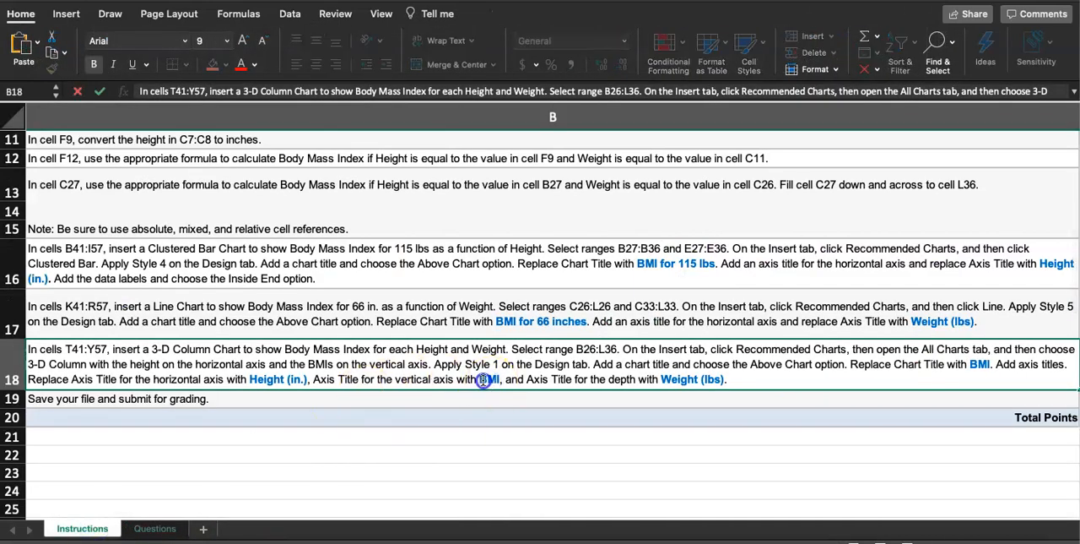
left_click(155, 529)
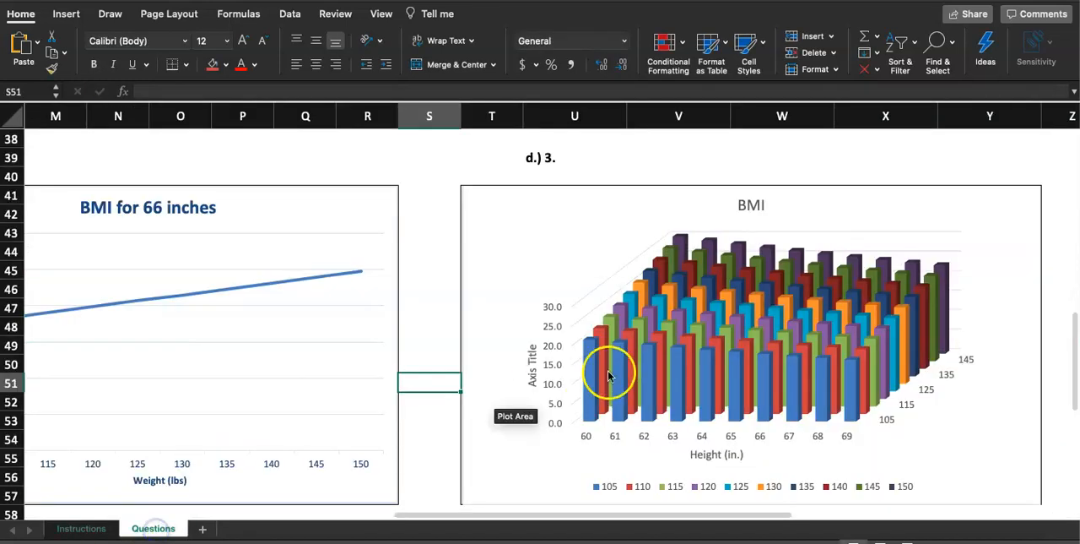
double_click(532, 348)
left_click_drag(532, 348, 533, 390)
left_click(533, 360)
key("super+z")
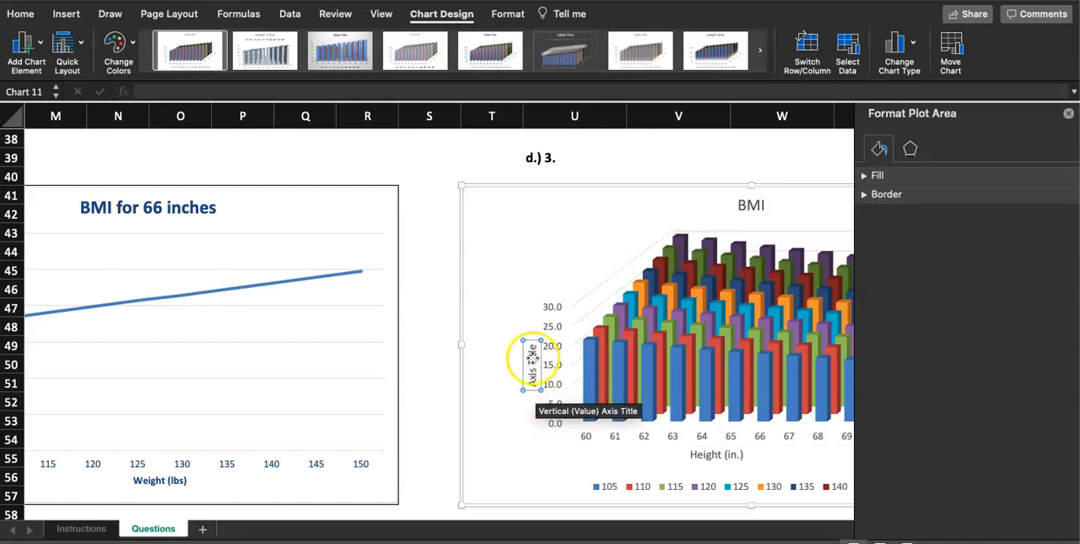
left_click(530, 352)
type("BMI")
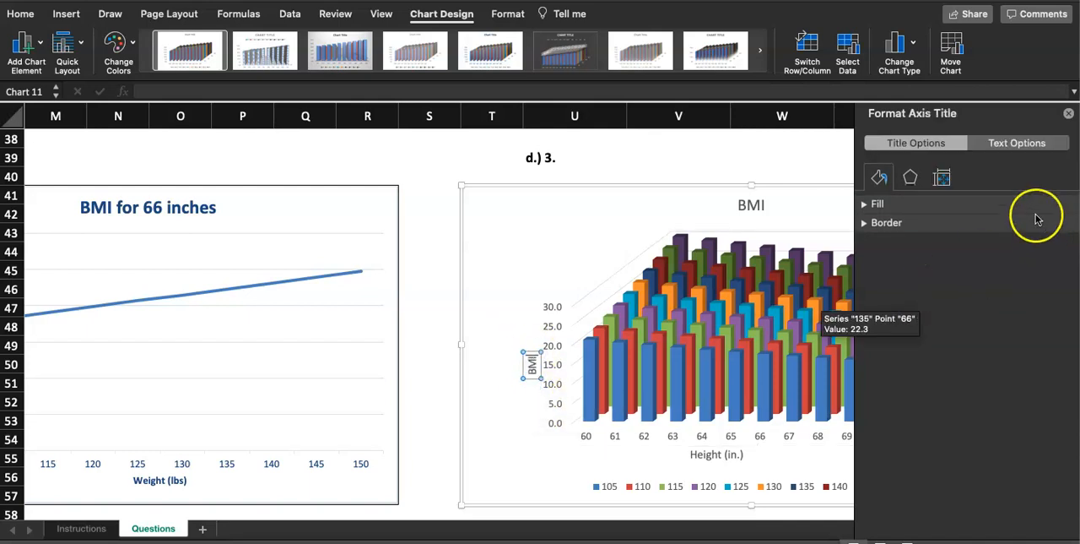
left_click(1071, 117)
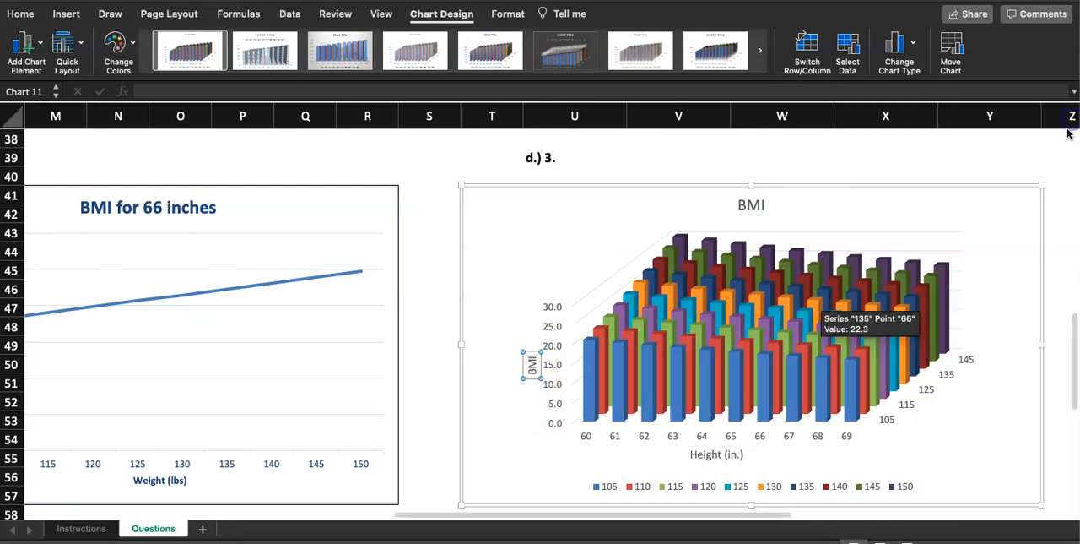
Copy the depth axis title text "Weight (lbs)" from step 7 on the Instructions sheet and return to the Questions sheet.
left_click(69, 528)
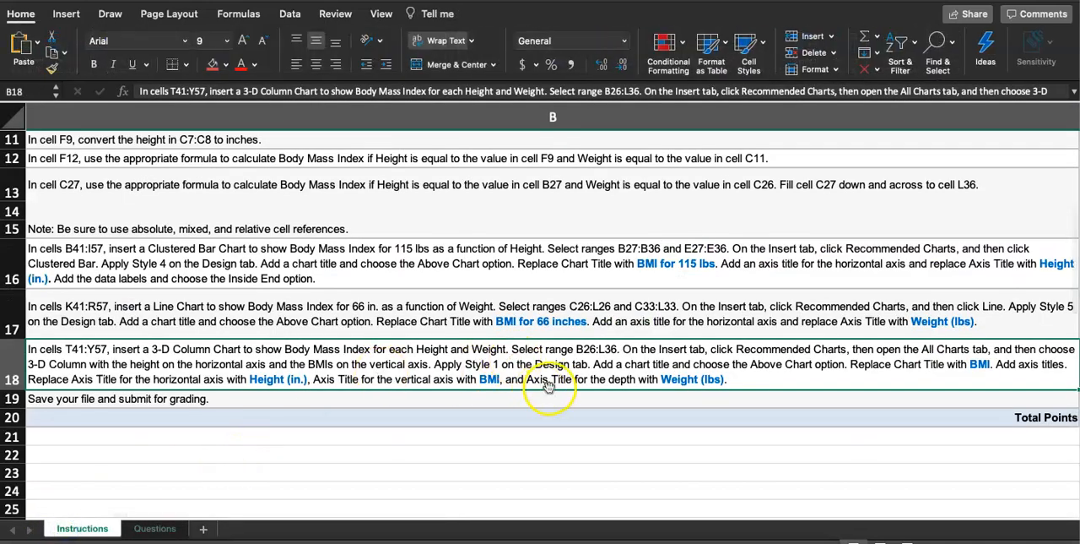
double_click(670, 380)
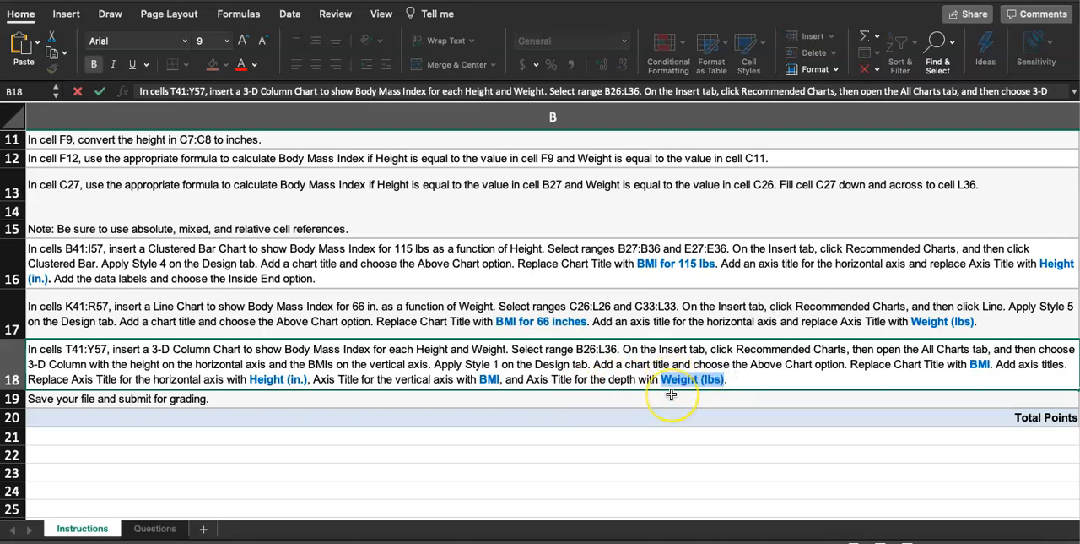
scroll(670, 395, "up", 2)
scroll(670, 395, "left", 2)
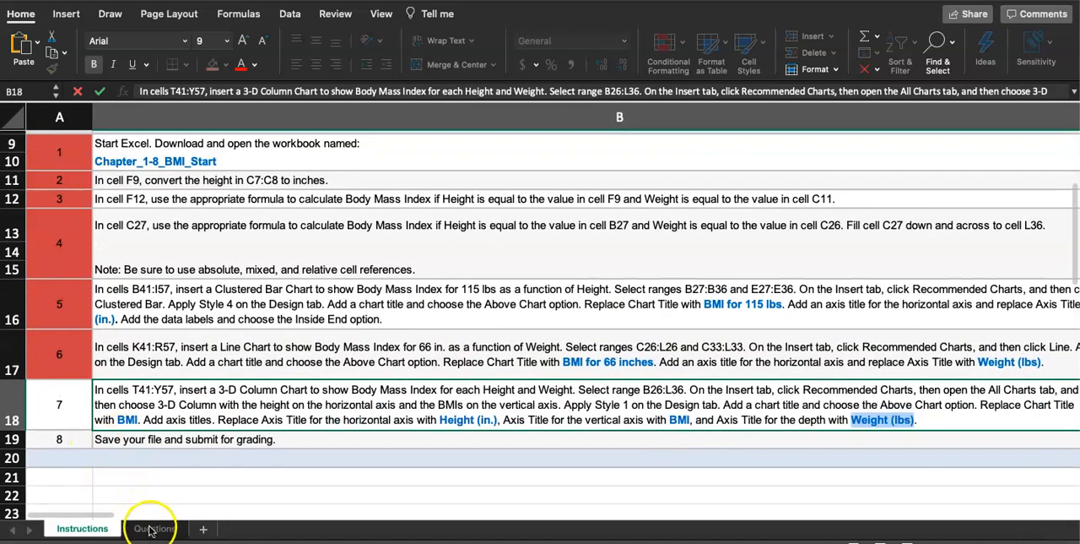
left_click(149, 528)
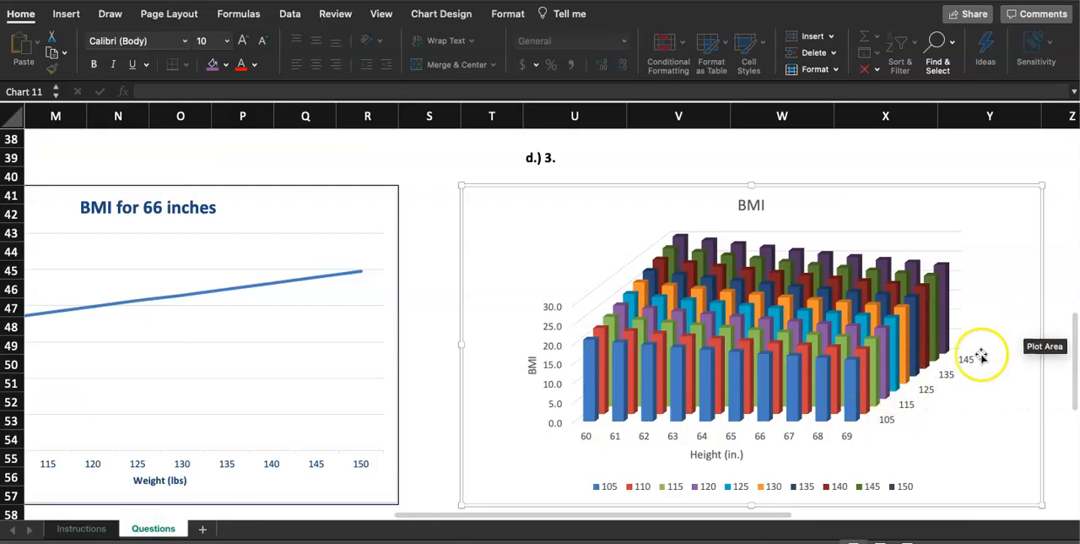
Look through the 3-D Column chart's additional axis title options and text settings for a way to add a depth axis title.
left_click(1023, 271)
left_click(1013, 210)
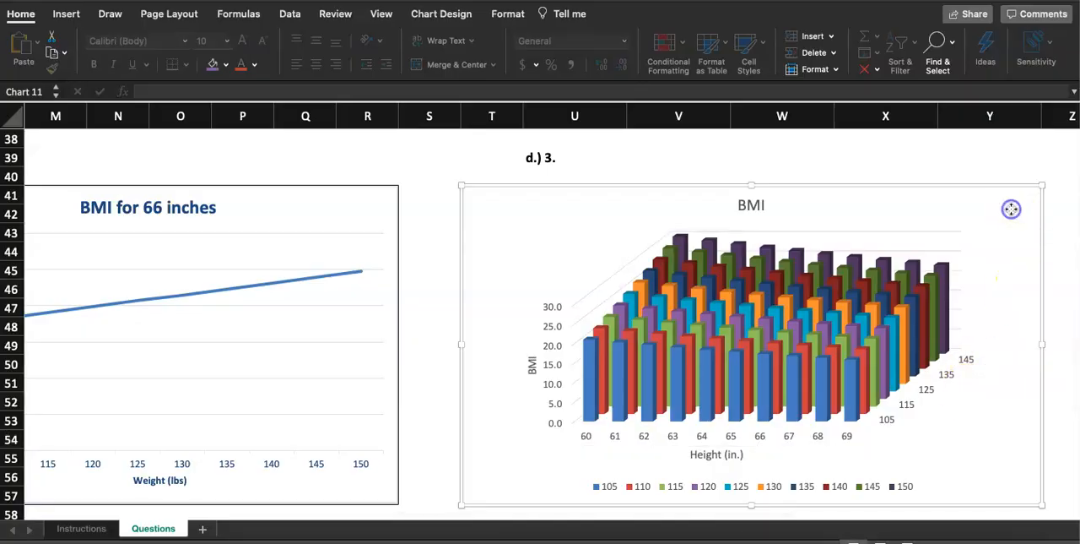
left_click(456, 15)
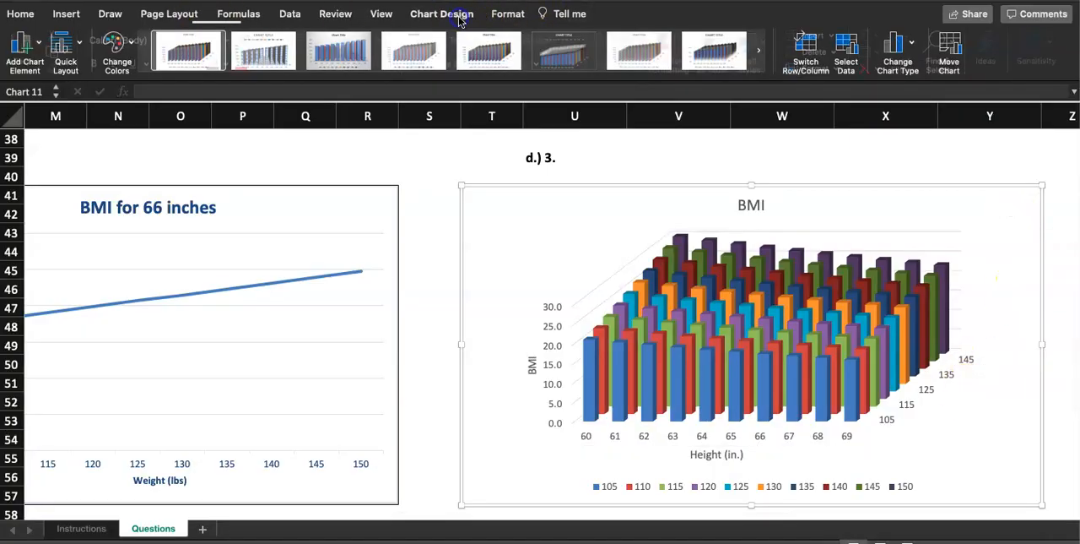
left_click(37, 42)
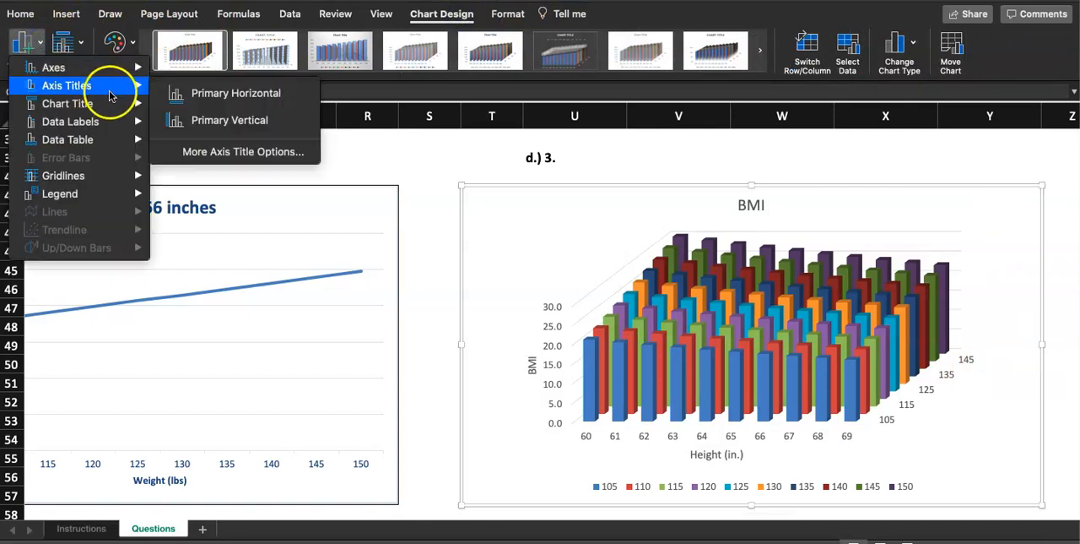
left_click(185, 152)
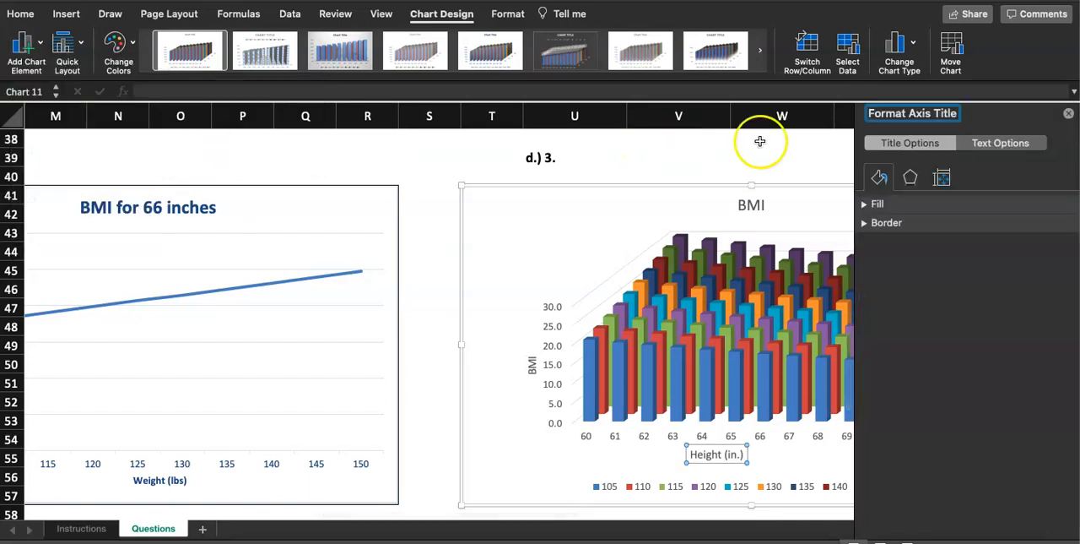
left_click(932, 145)
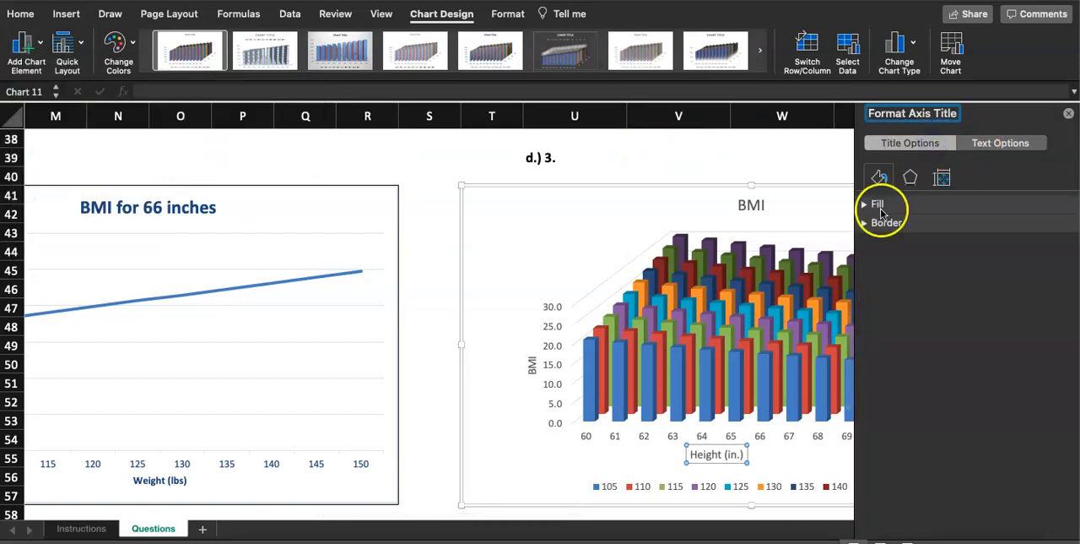
left_click(1009, 145)
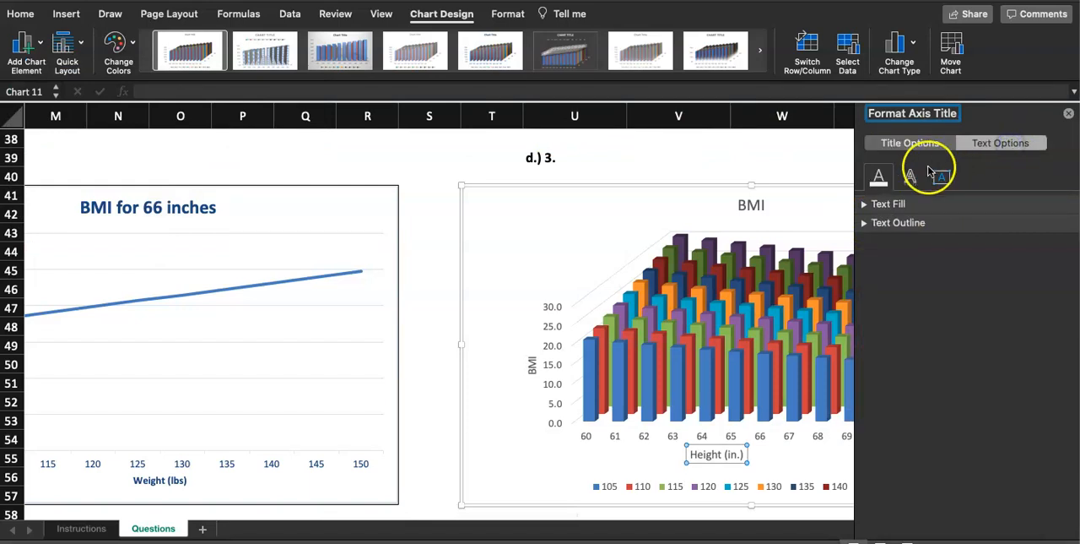
left_click(911, 177)
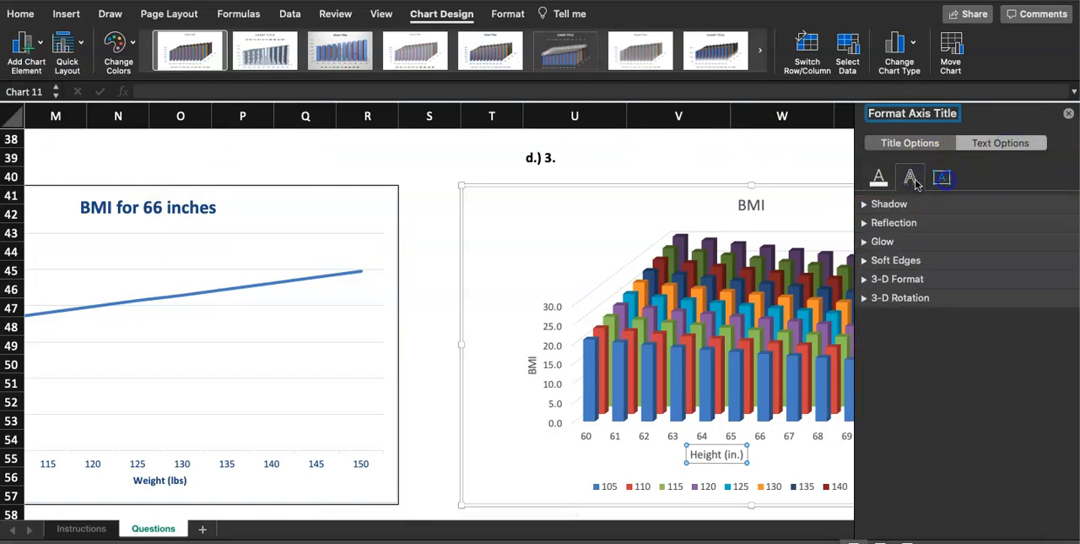
left_click(942, 176)
left_click(879, 178)
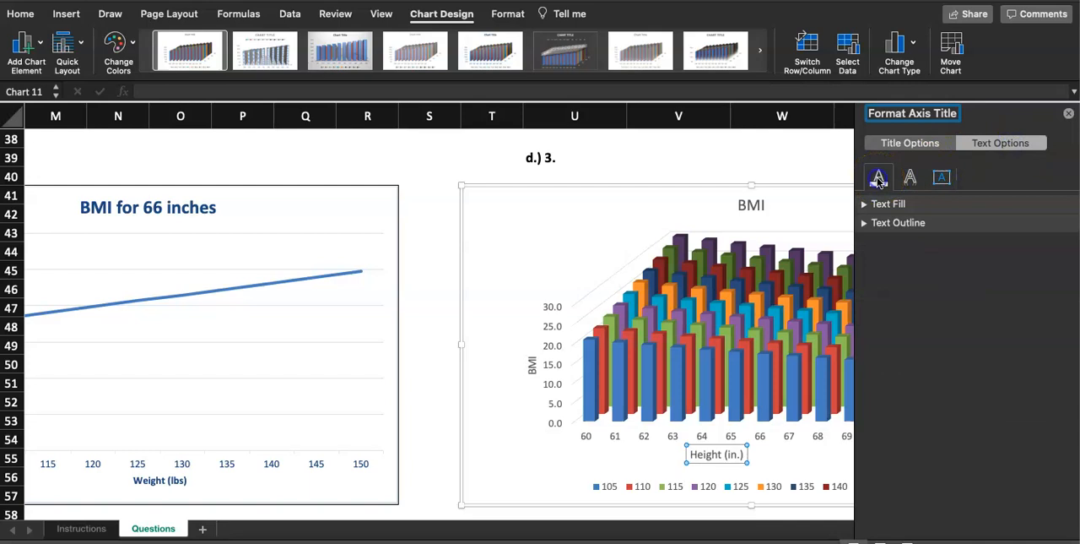
left_click(864, 219)
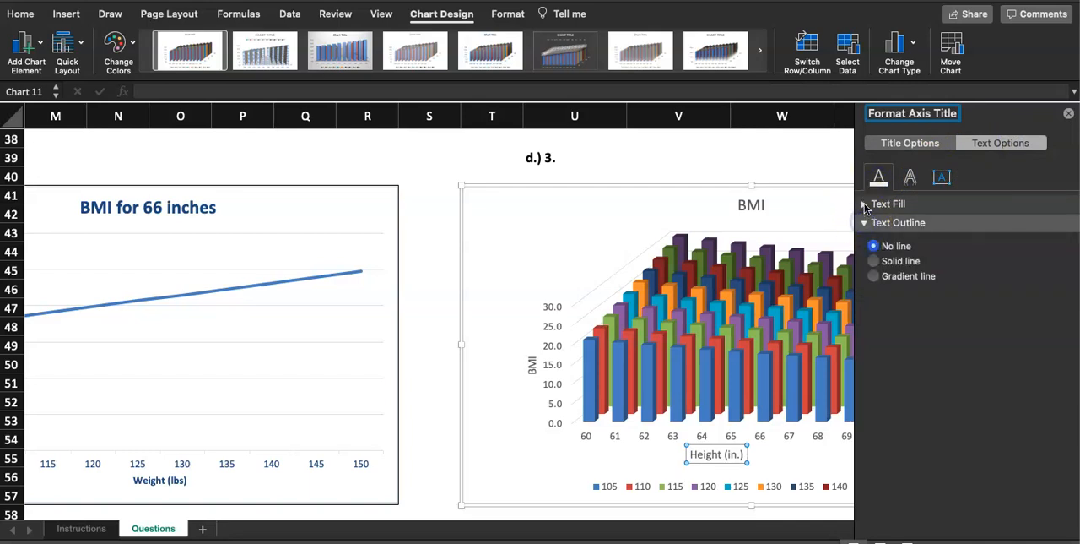
left_click(864, 205)
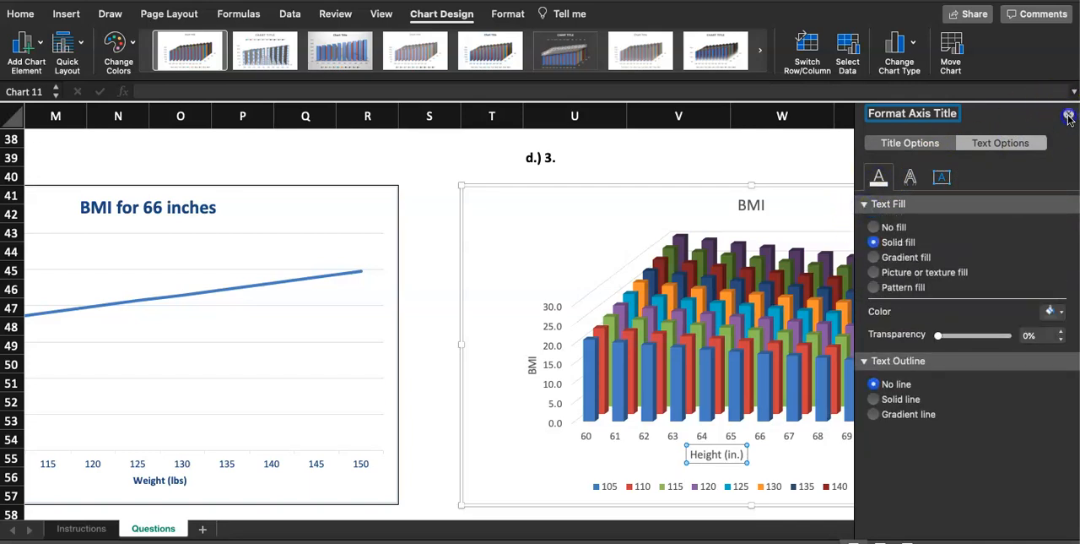
Close the axis title formatting and check the 3-D Column chart area's available commands for a depth axis title option.
left_click(1069, 116)
right_click(854, 208)
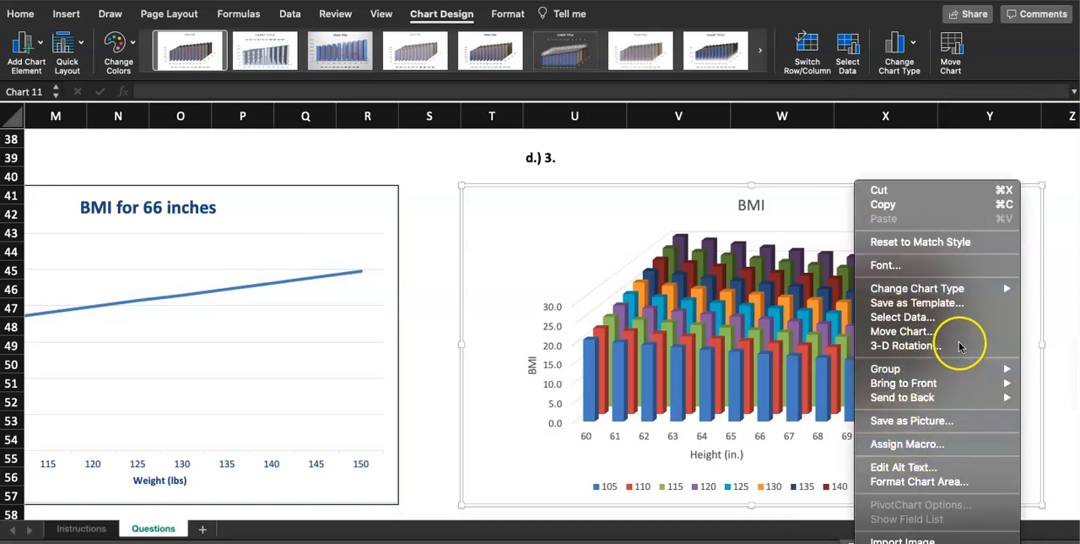
mouse_move(959, 289)
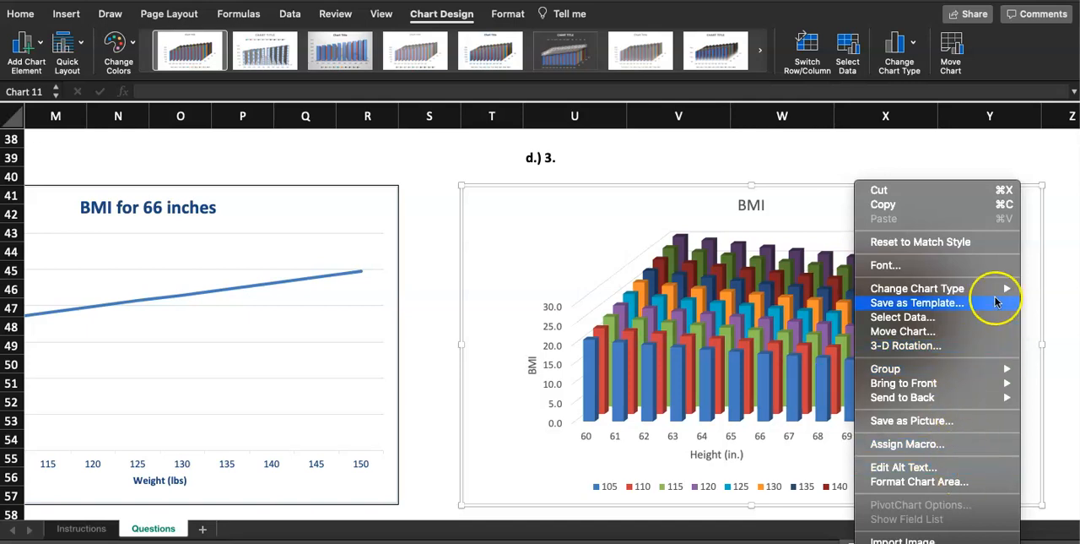
mouse_move(994, 292)
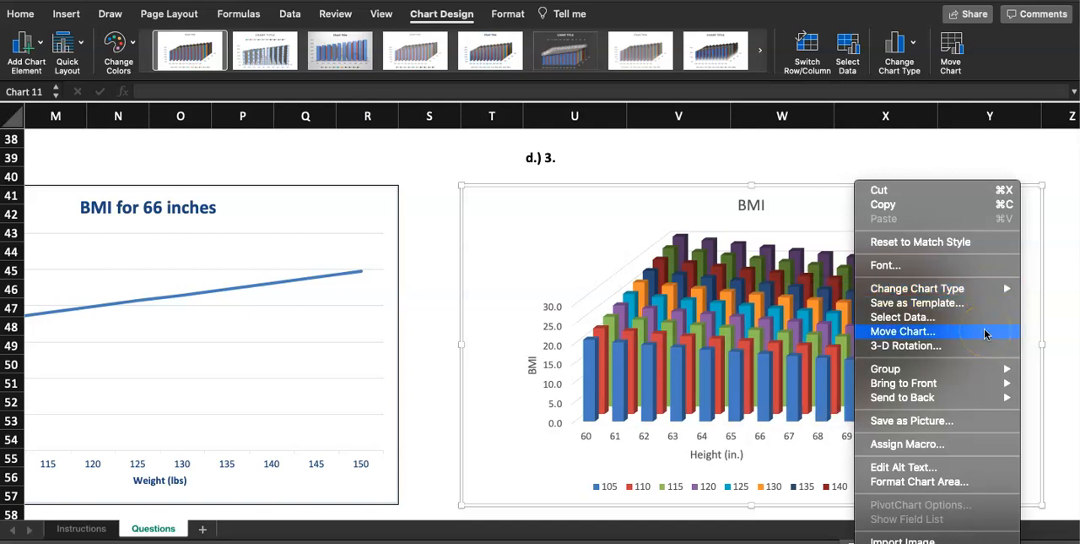
left_click(503, 206)
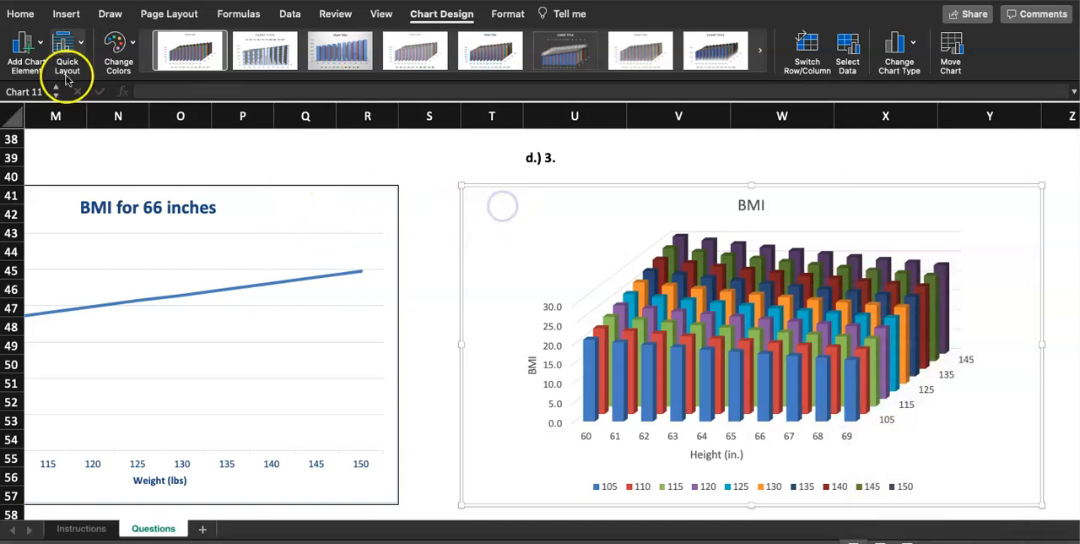
Examine the additional axis title options, including fill, effects, alignment and text settings, for a depth axis title setting.
left_click(27, 46)
mouse_move(54, 105)
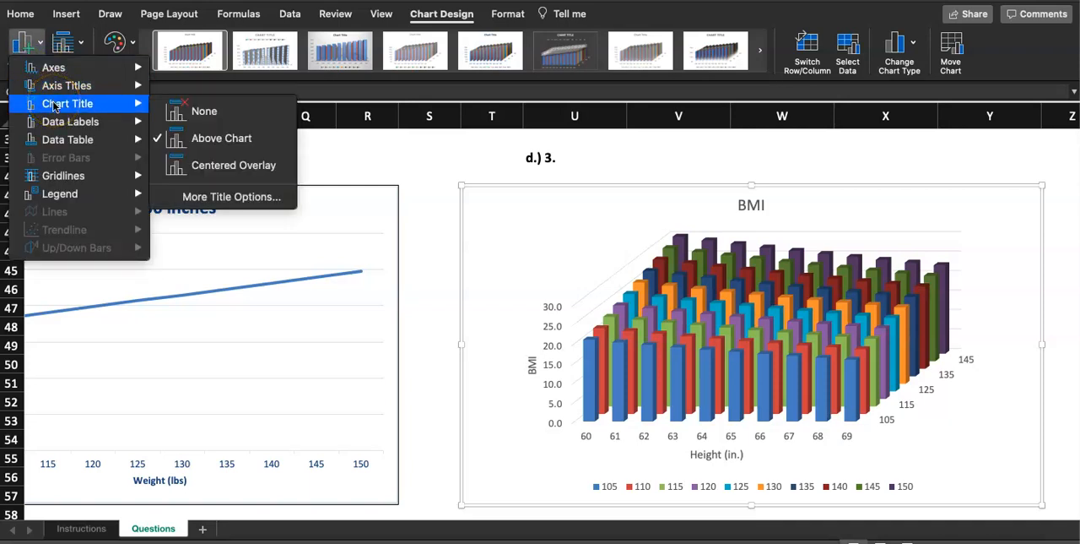
mouse_move(110, 86)
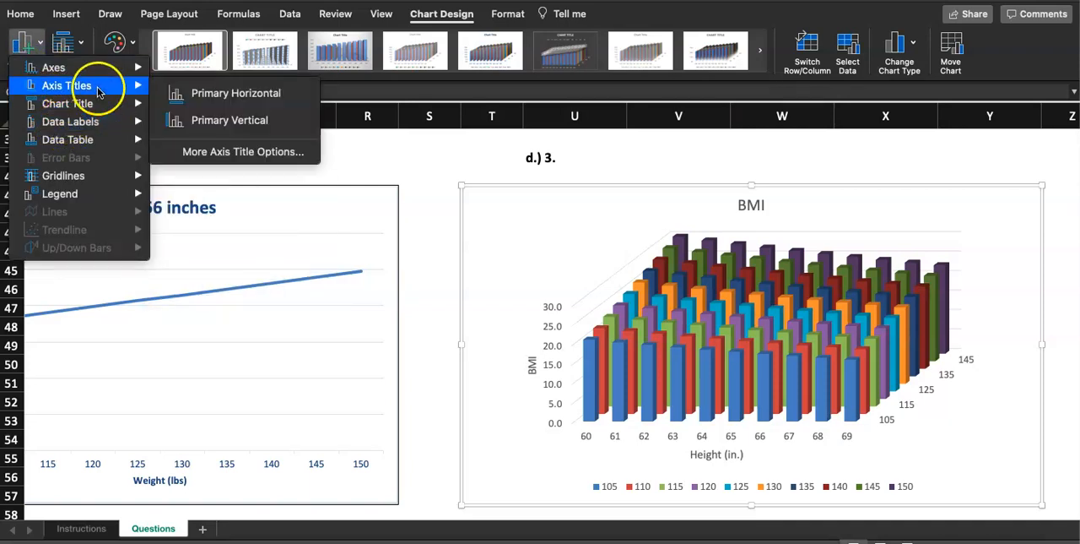
left_click(228, 152)
scroll(983, 339, "down", 3)
scroll(983, 339, "up", 4)
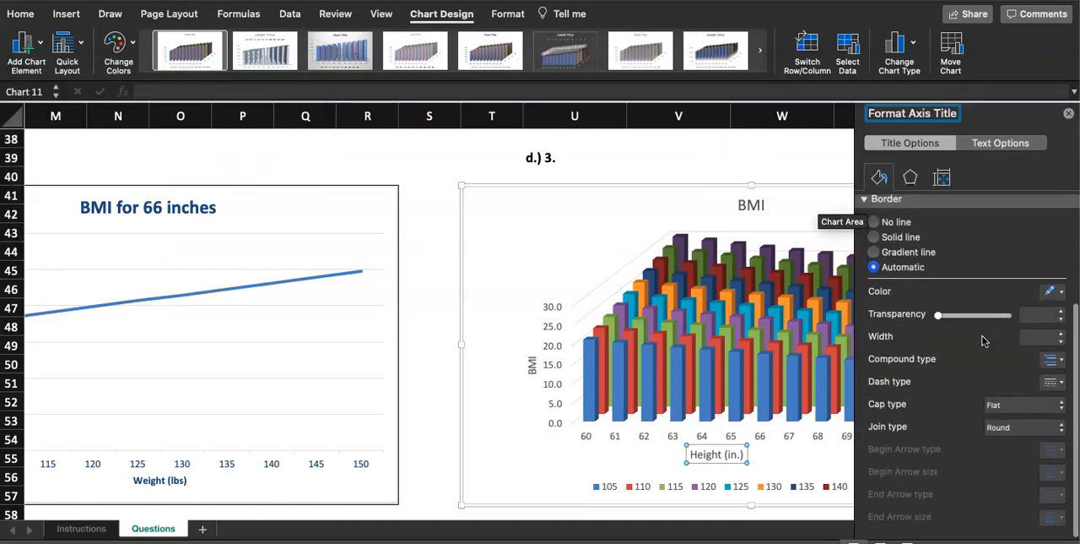
left_click(909, 181)
left_click(942, 178)
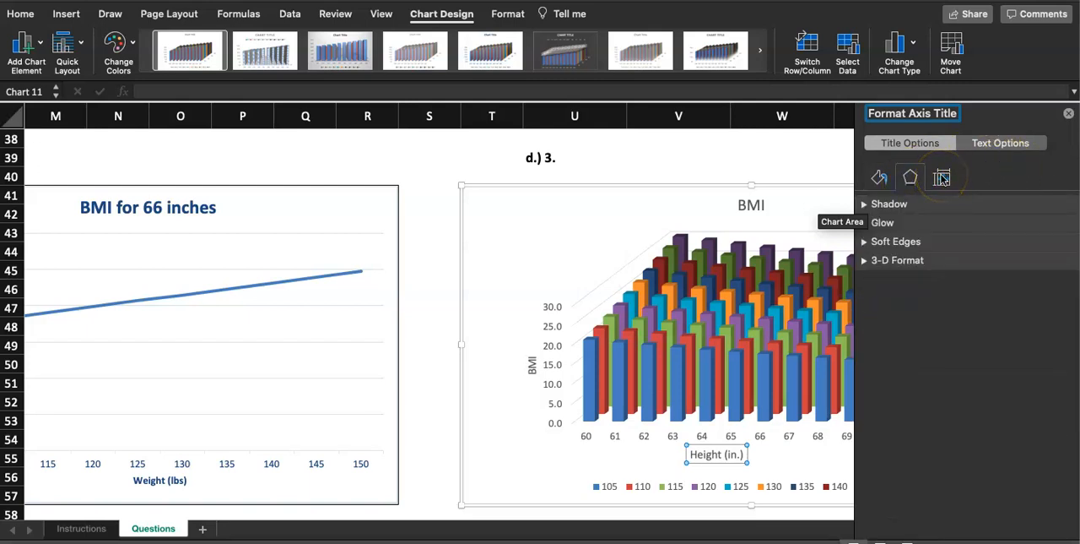
left_click(1022, 145)
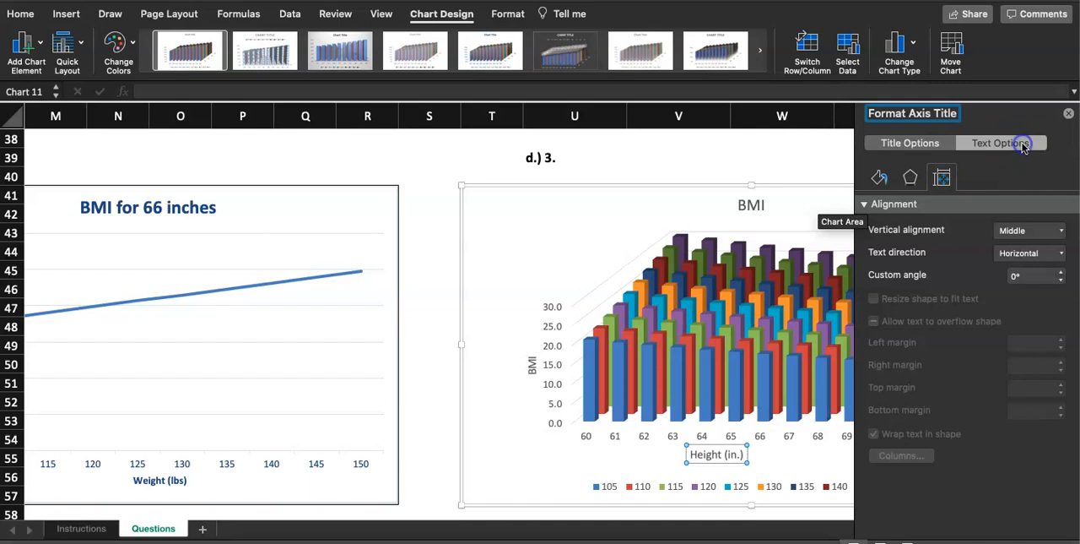
left_click(1069, 113)
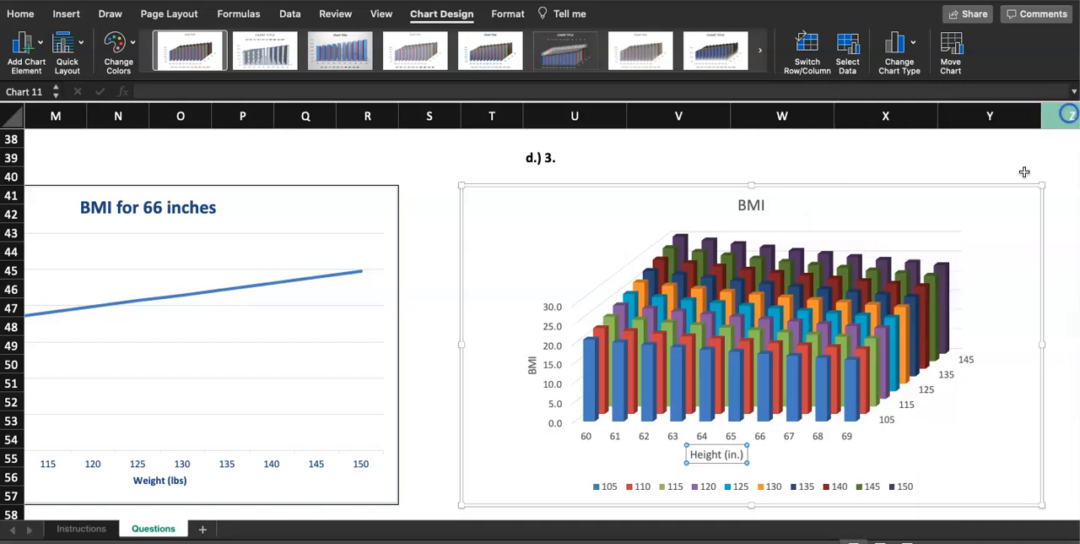
Inspect the depth axis formatting of the 3-D Column chart, including its label and number settings, for a title option.
left_click(903, 408)
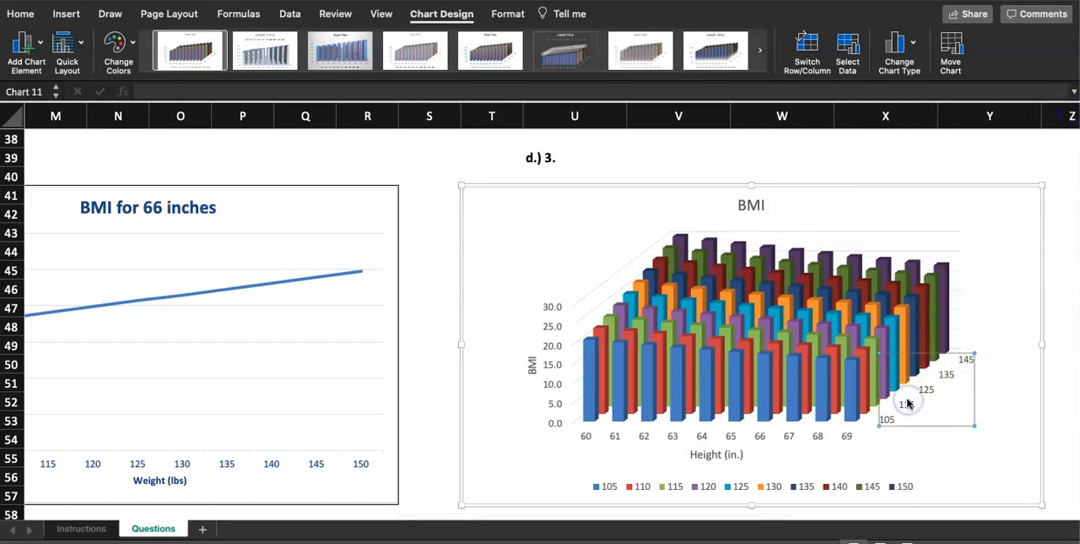
right_click(909, 404)
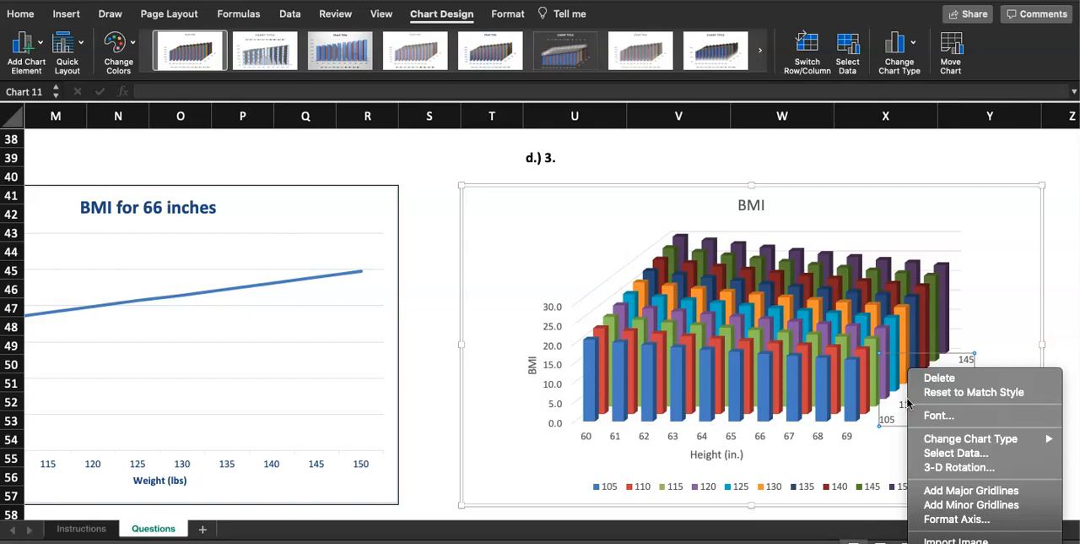
left_click(977, 522)
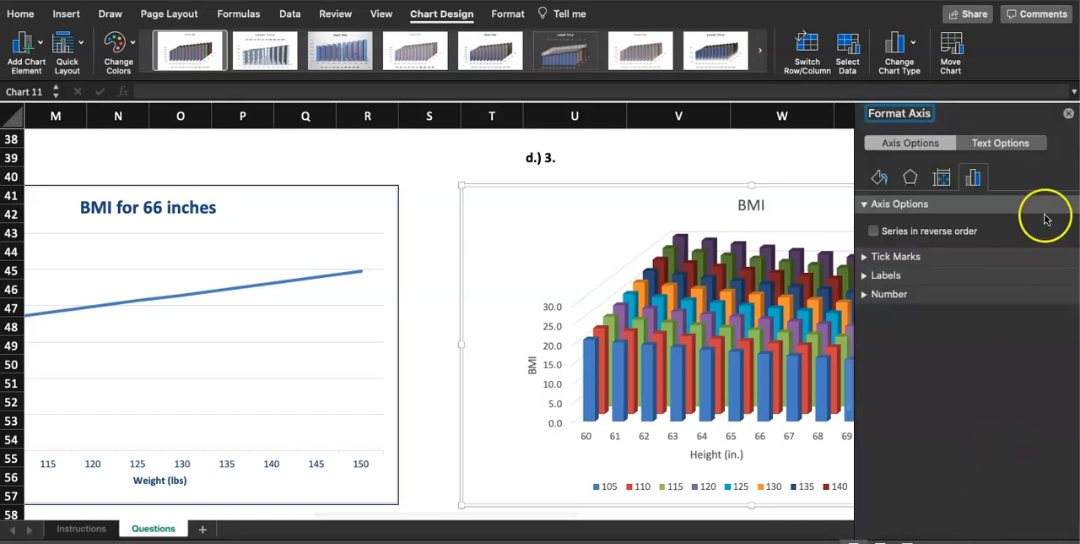
left_click(929, 147)
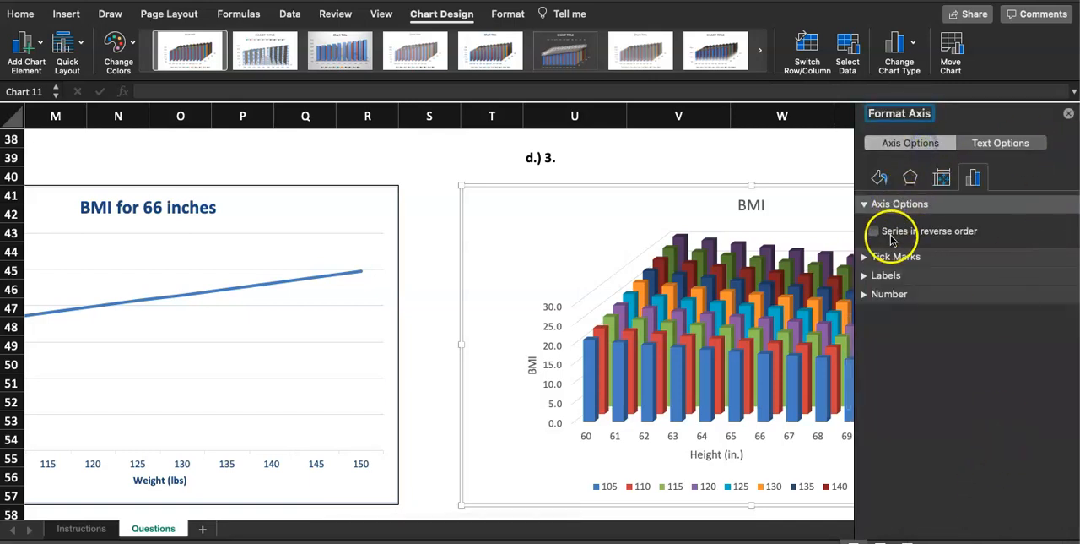
left_click(901, 275)
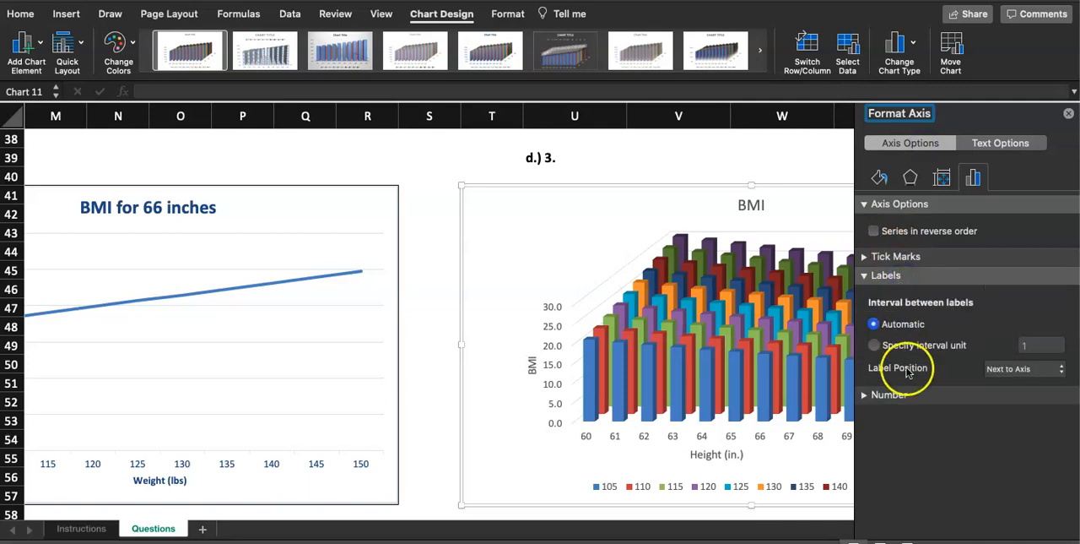
left_click(904, 394)
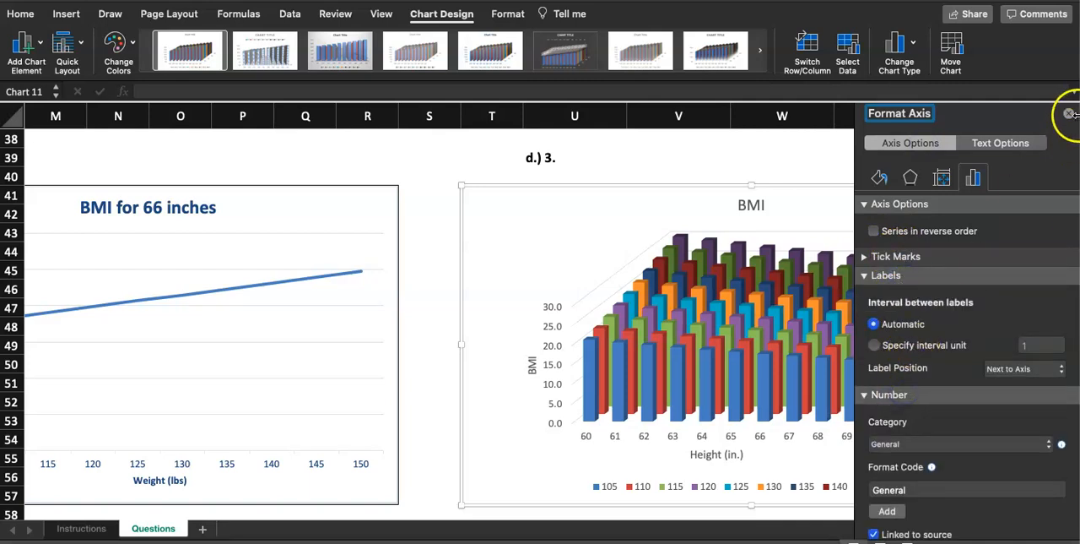
left_click(1068, 113)
left_click(1059, 210)
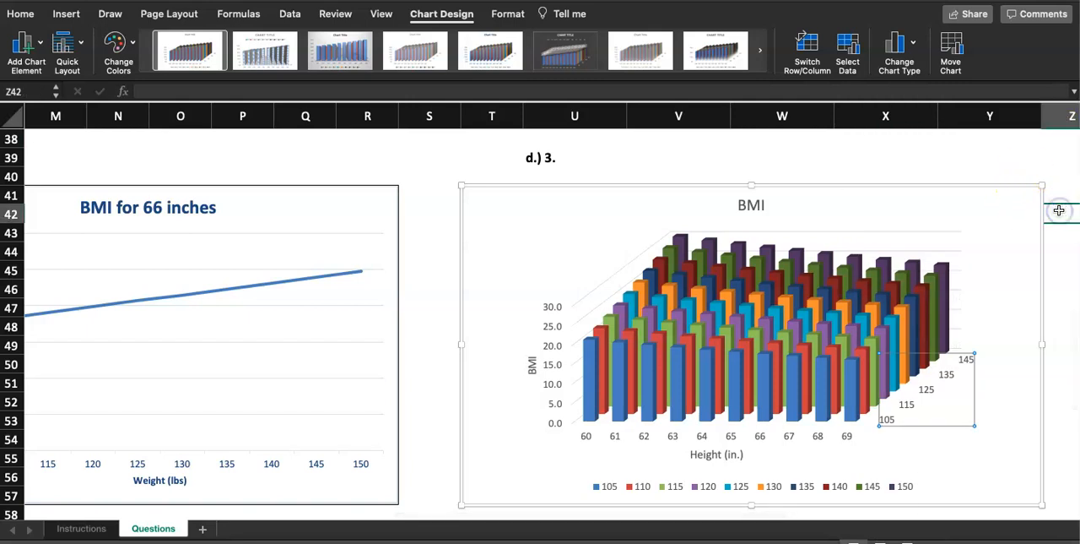
Switch to the Excel Homework 1.2 (BMI) slides, review the step 7 and step 8 instructions, and return to the workbook.
left_click(1008, 159)
left_click(497, 540)
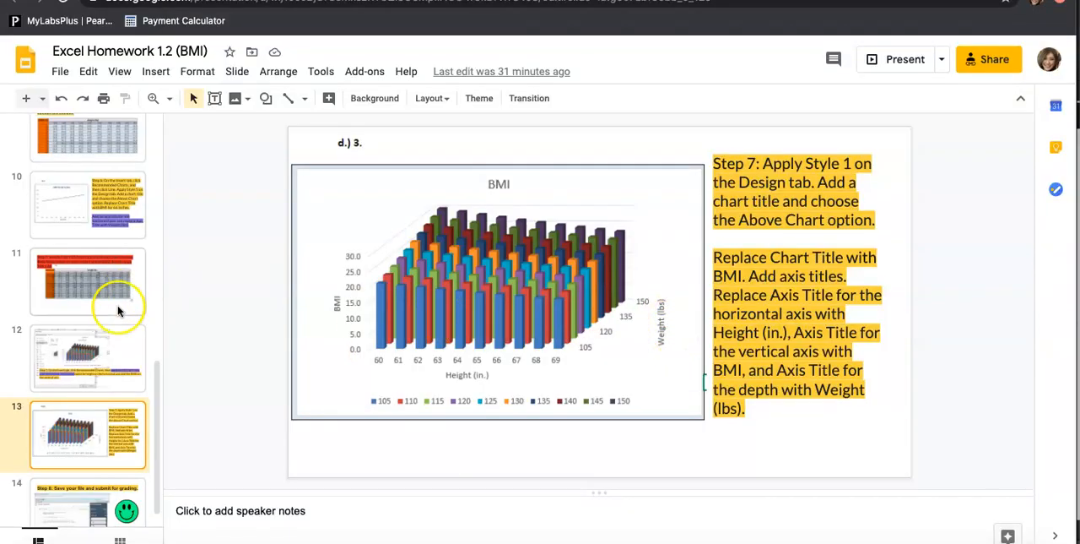
left_click(109, 350)
left_click(85, 432)
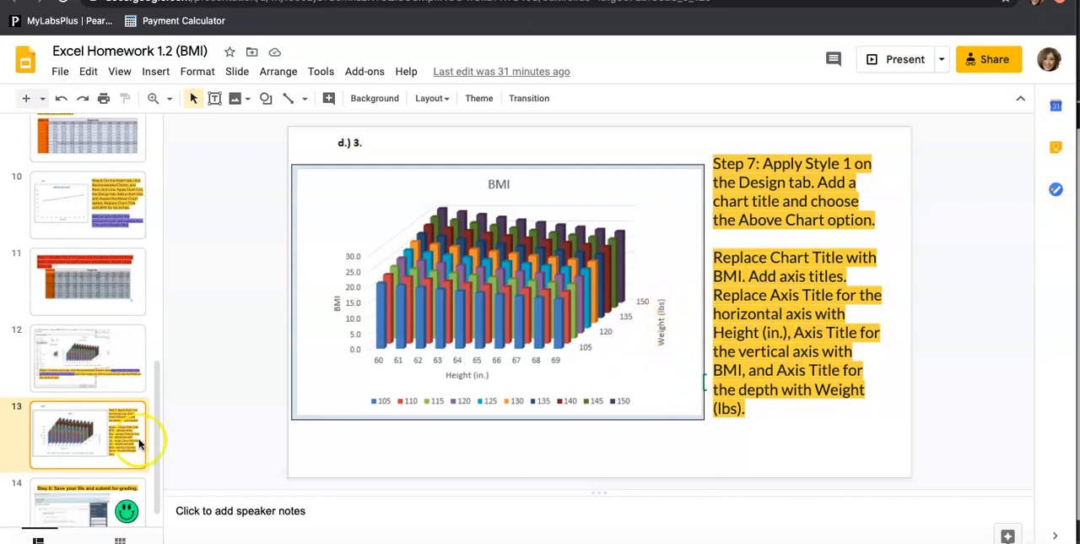
scroll(105, 478, "down", 1)
left_click(96, 482)
left_click(95, 296)
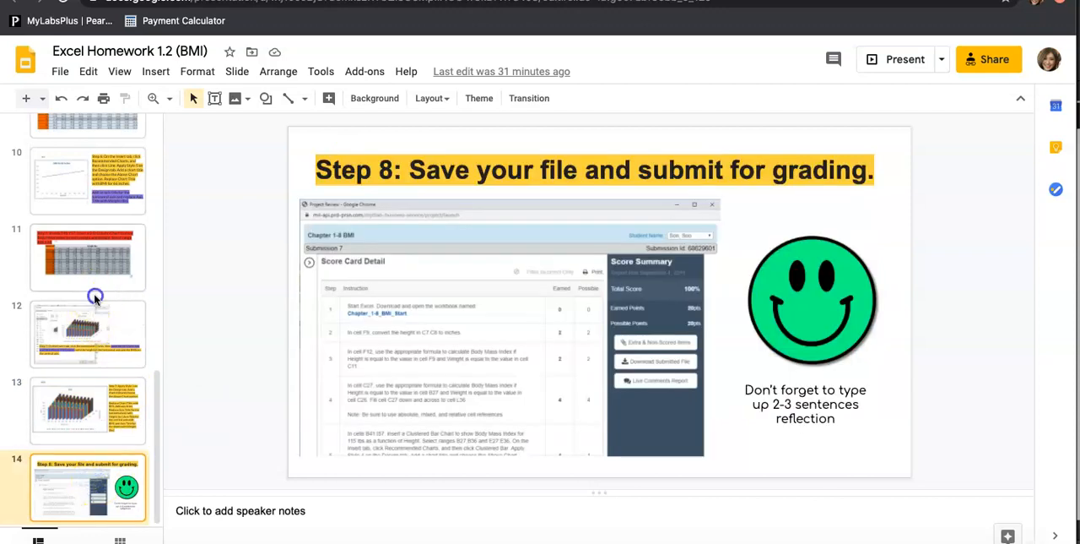
left_click(88, 405)
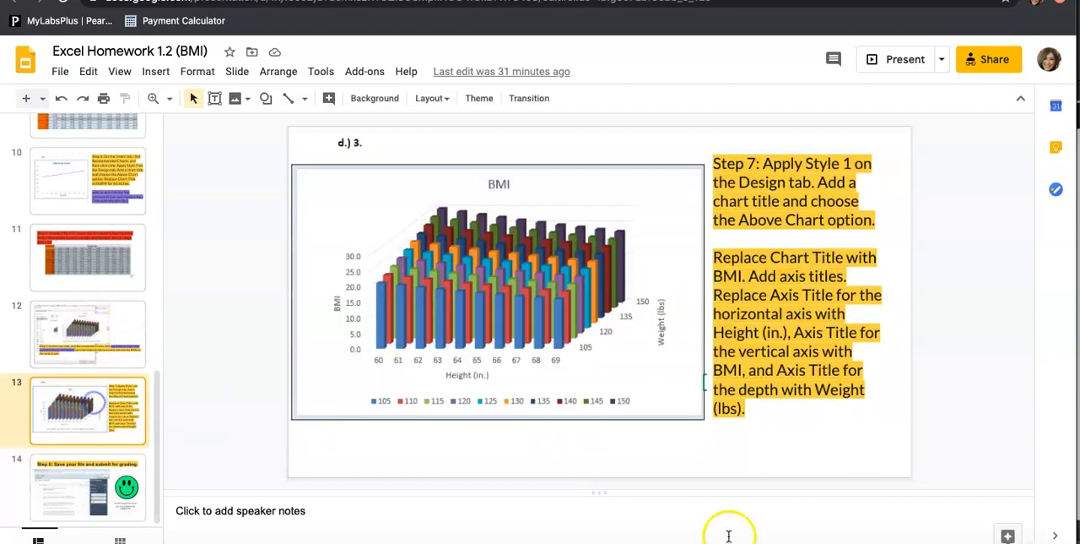
left_click(912, 541)
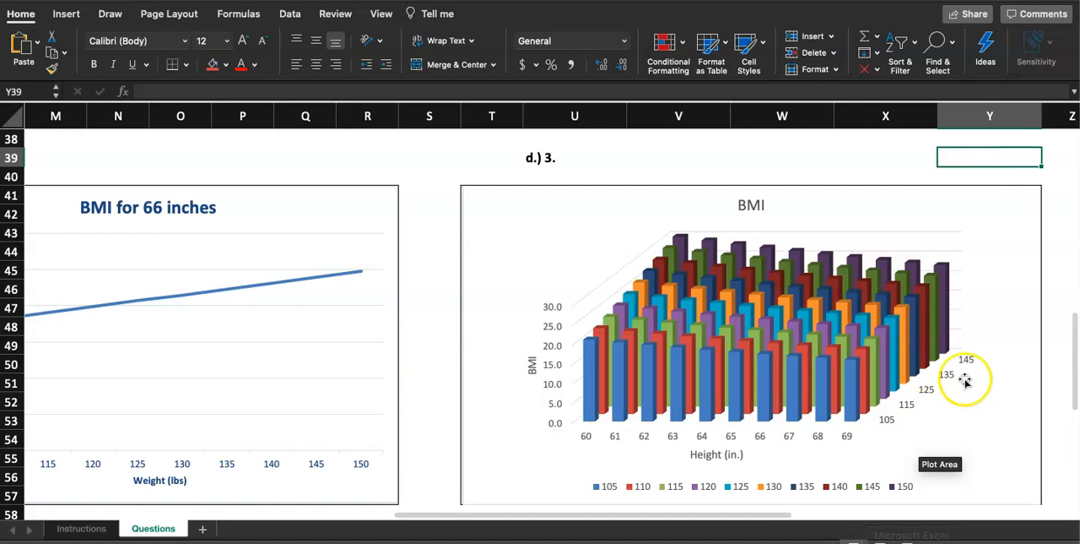
Reselect the 3-D Column chart and check its axis title choices for a depth entry.
left_click(984, 199)
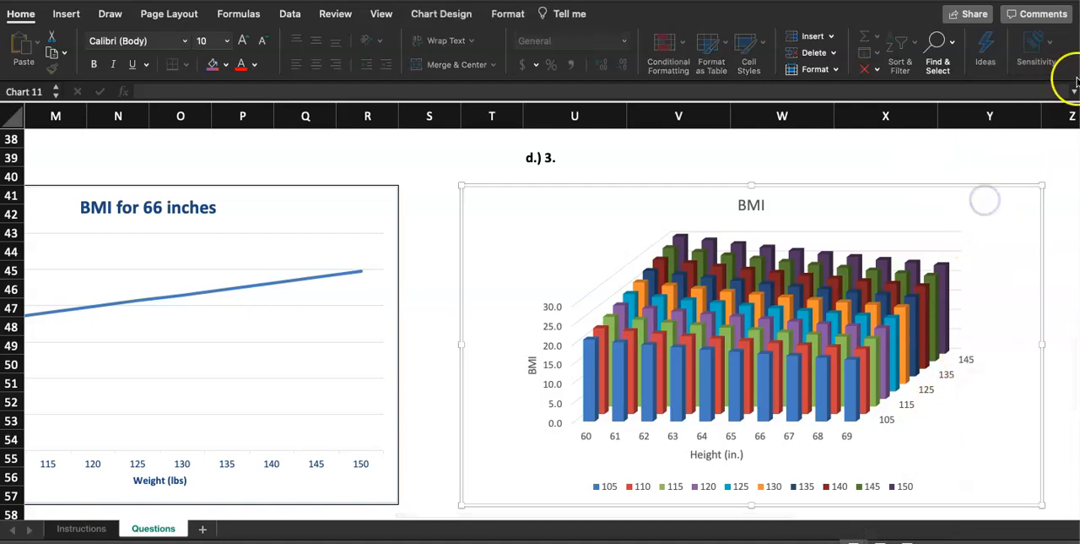
left_click(466, 16)
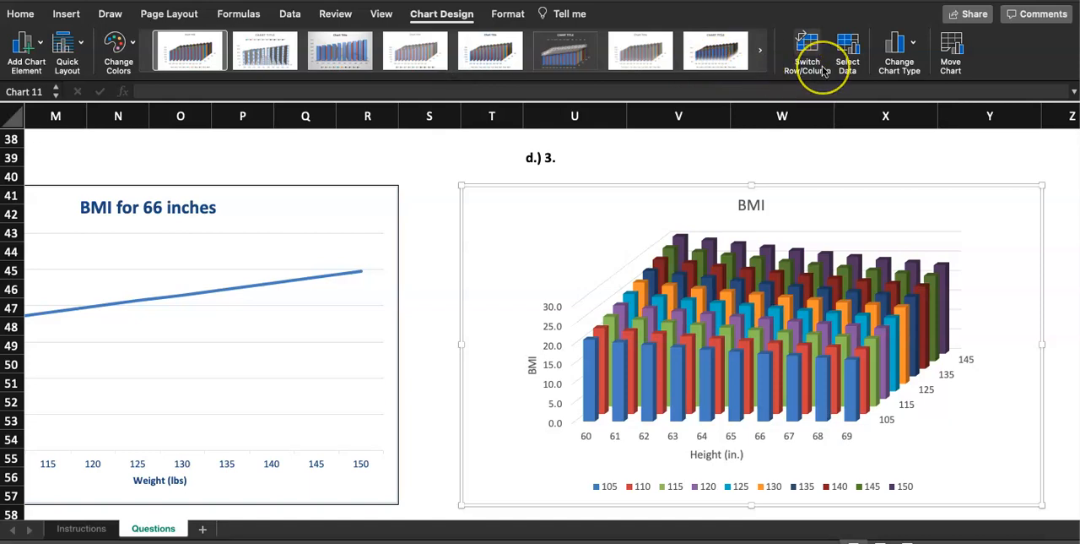
left_click(80, 49)
left_click(79, 49)
left_click(79, 49)
left_click(79, 49)
left_click(79, 49)
left_click(79, 49)
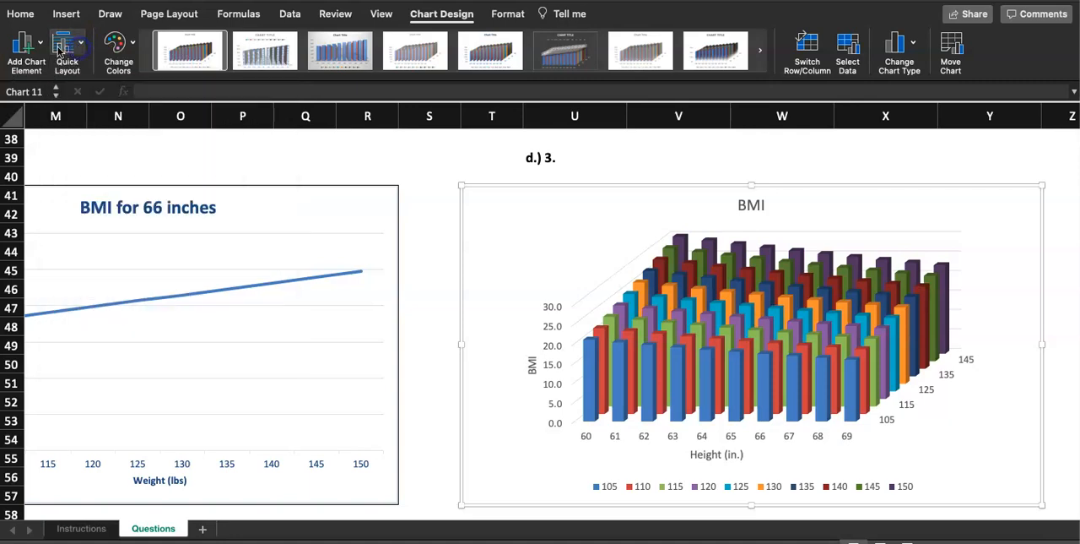
left_click(44, 47)
left_click(82, 91)
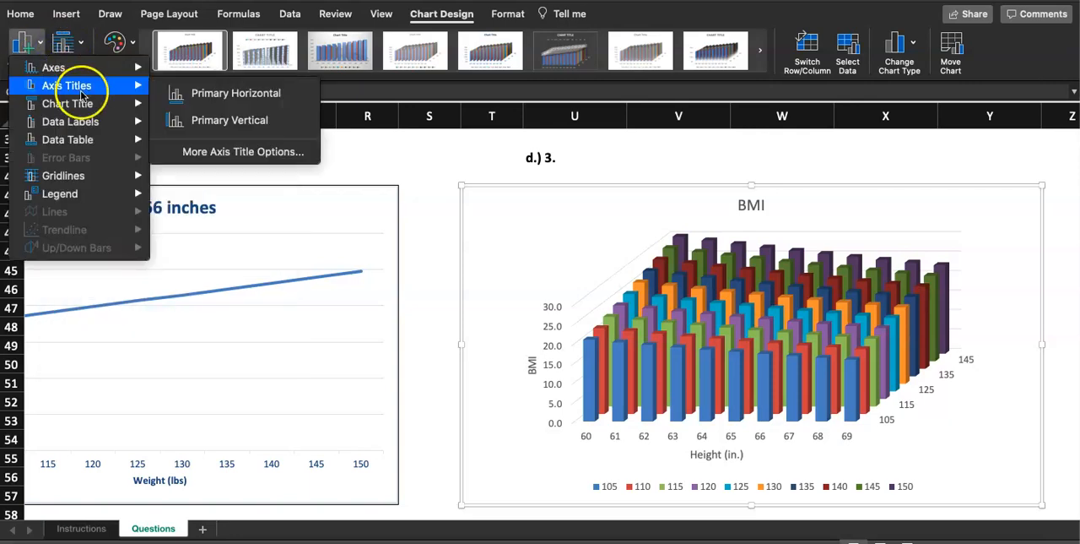
Turn the 3-D Column chart's depth axis off and back on.
left_click(88, 70)
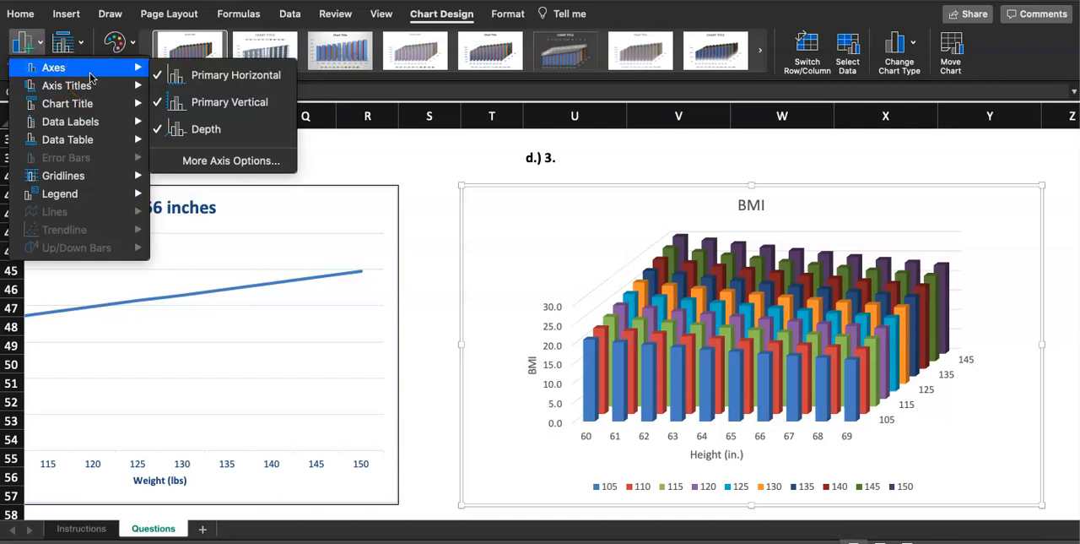
left_click(189, 129)
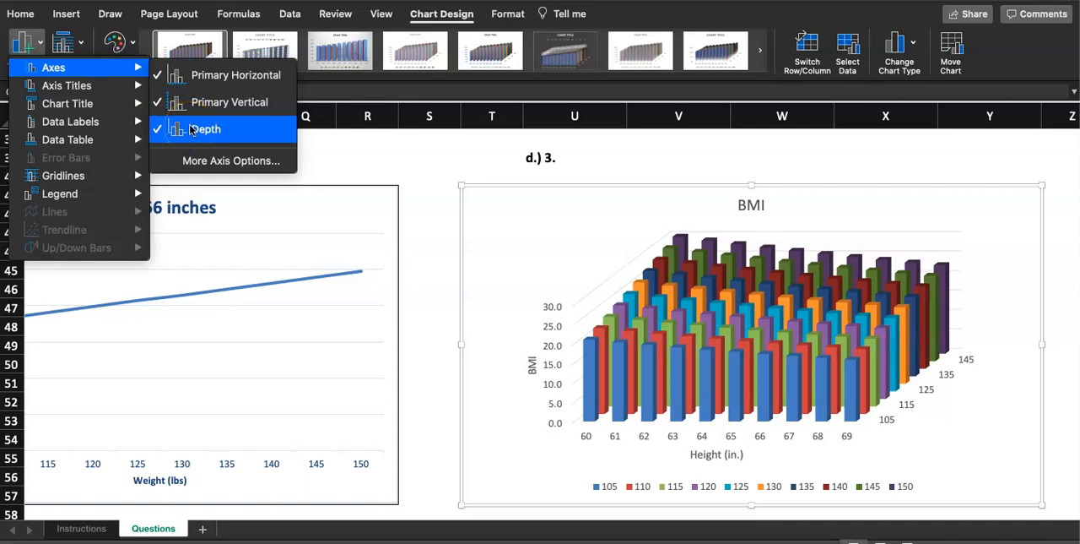
left_click(191, 129)
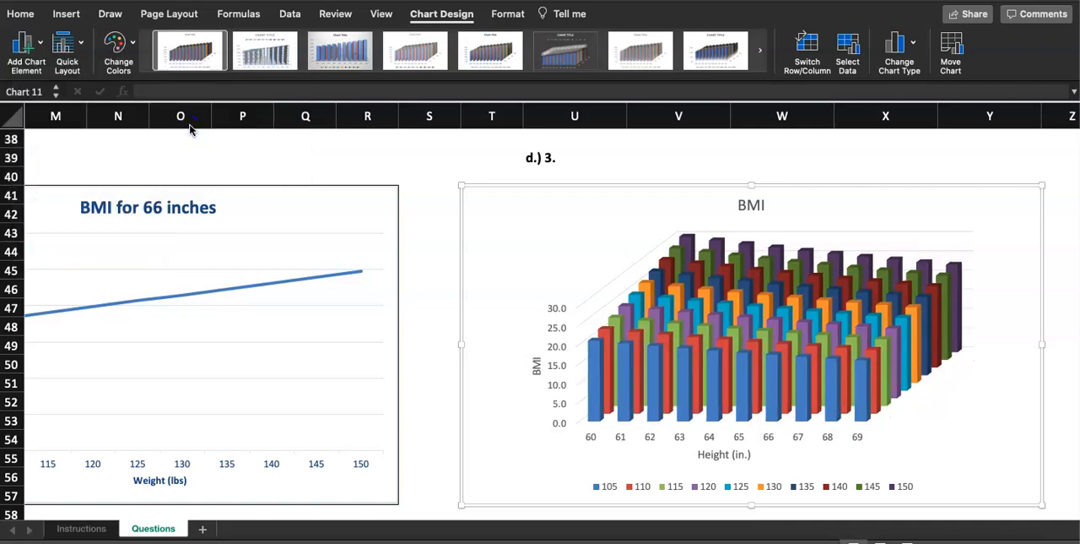
left_click(25, 47)
mouse_move(47, 74)
left_click(224, 129)
Add a depth axis title to the 3-D Column chart.
left_click(29, 44)
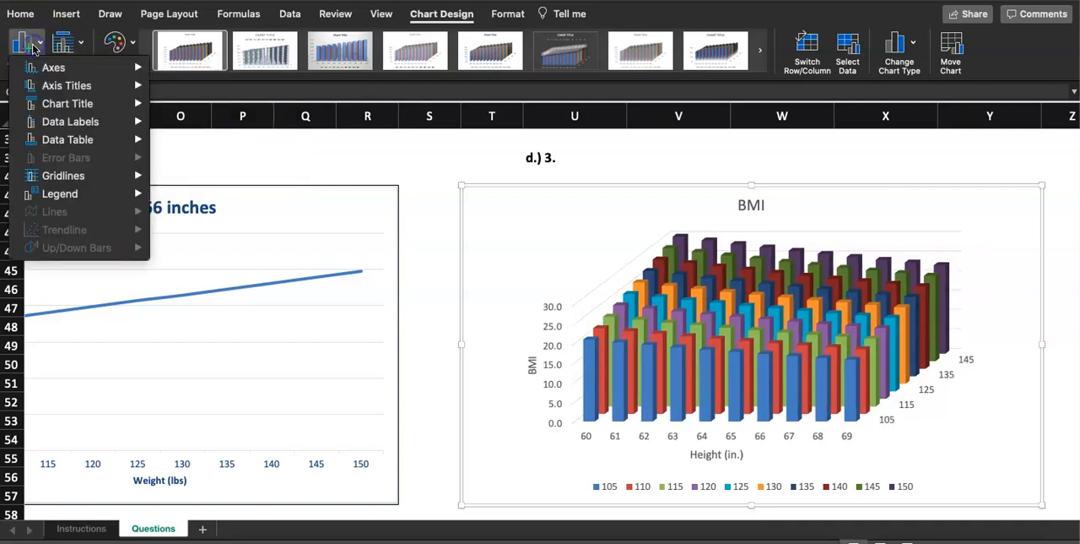
left_click(54, 82)
left_click(69, 88)
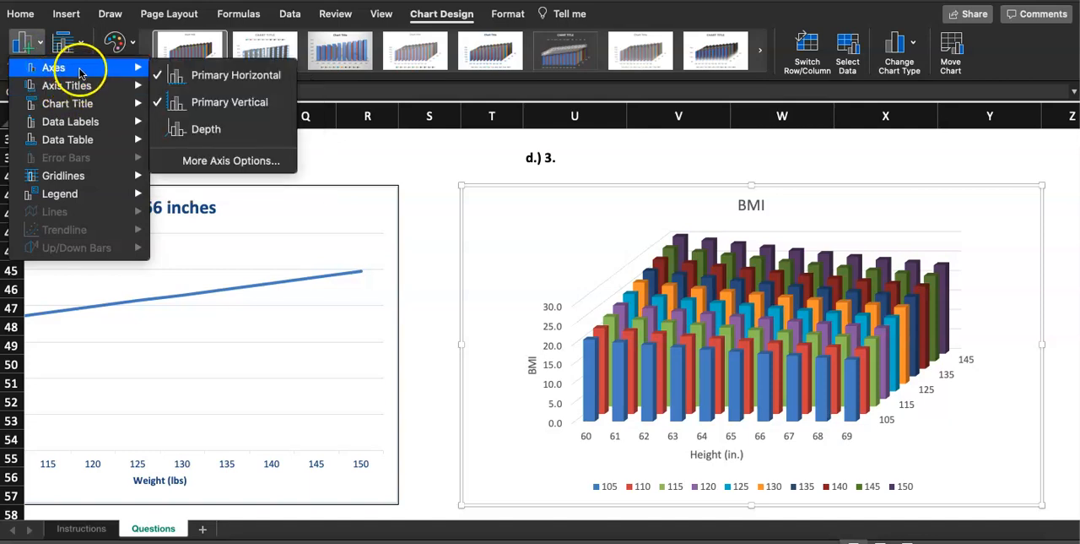
mouse_move(88, 88)
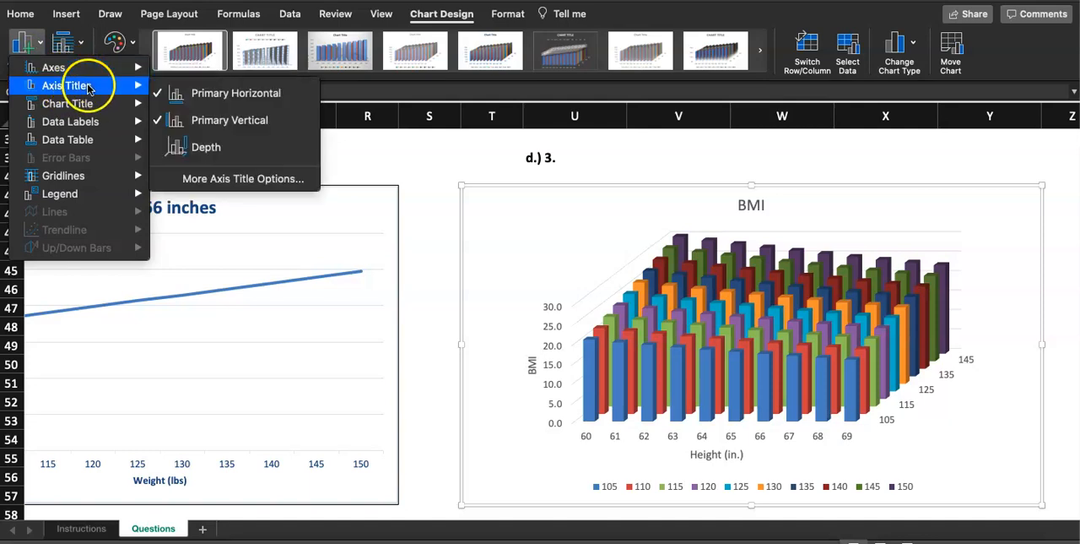
left_click(190, 148)
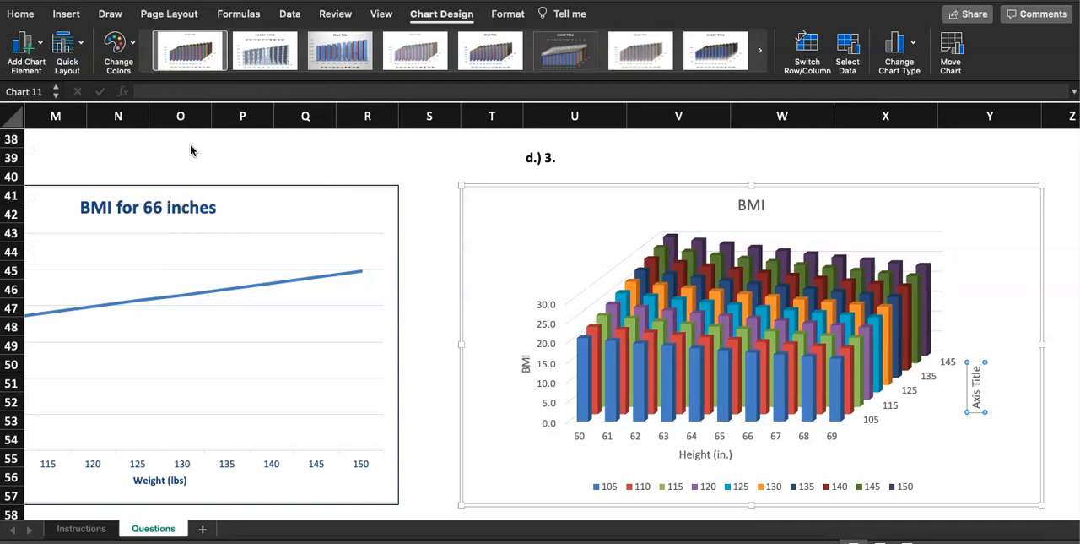
Review the axis title and axis choices available for the 3-D Column chart, including the depth entries.
left_click(392, 67)
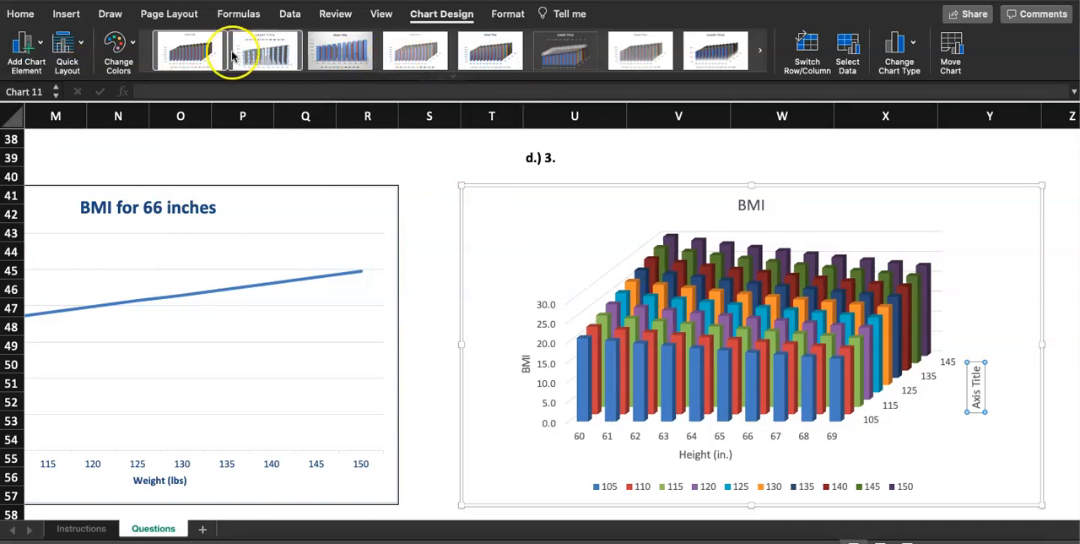
left_click(28, 49)
mouse_move(53, 84)
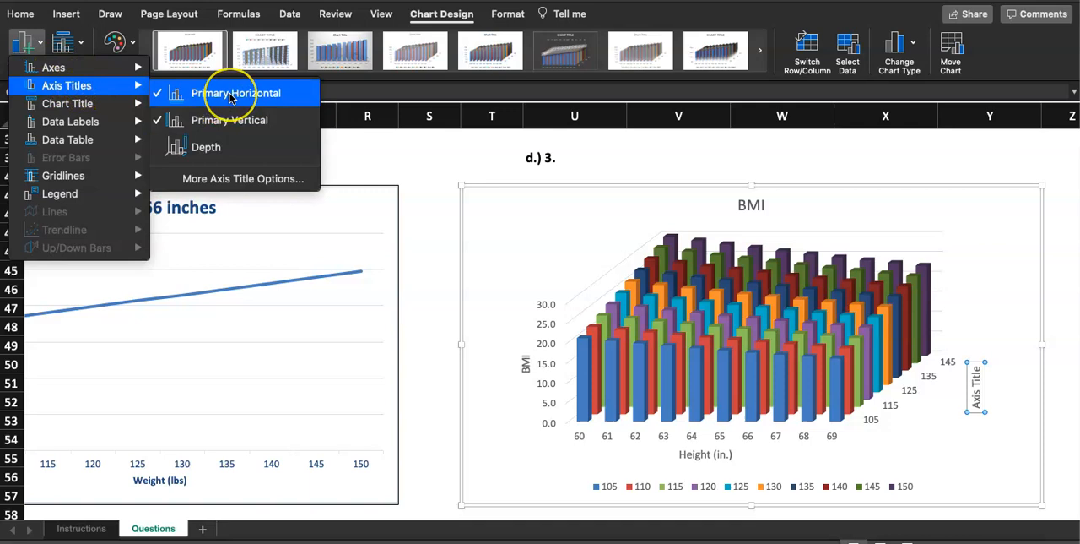
left_click(264, 102)
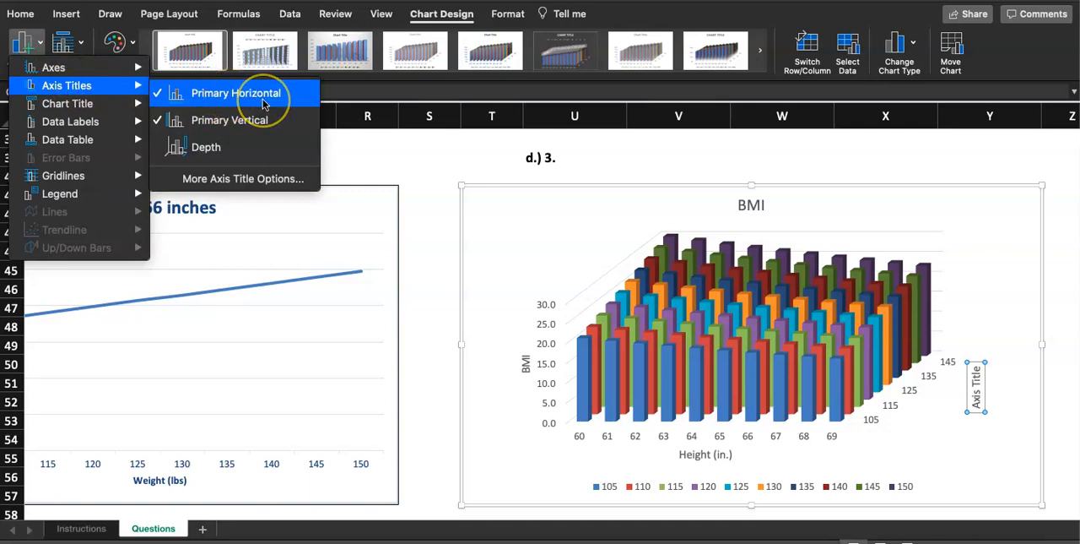
left_click(265, 125)
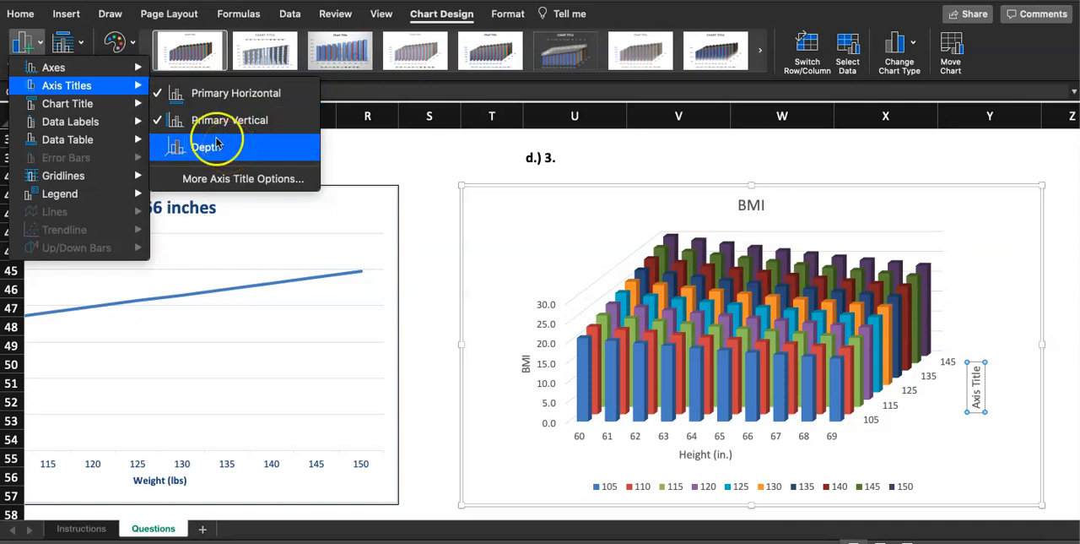
mouse_move(118, 73)
left_click(188, 81)
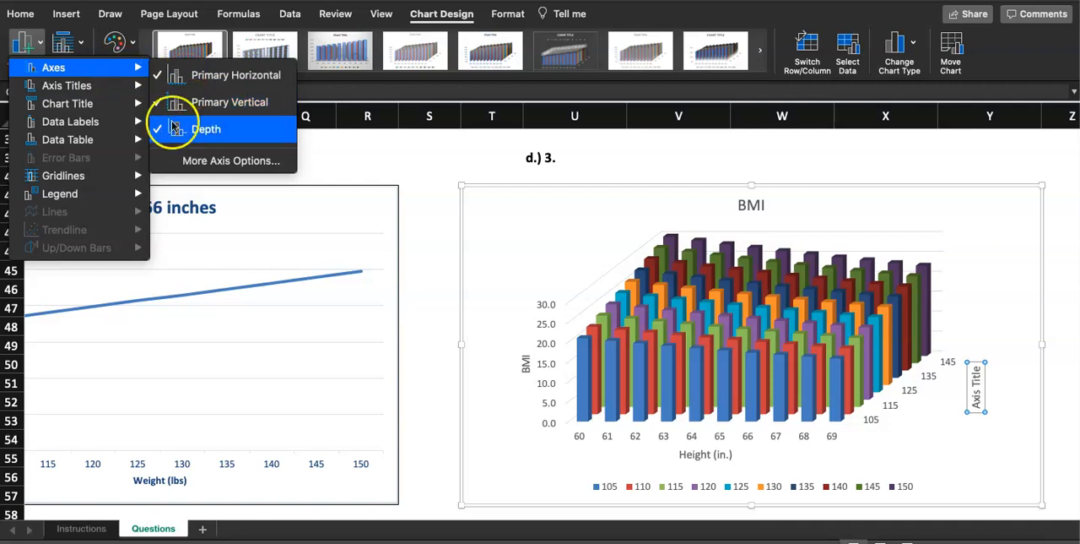
mouse_move(116, 91)
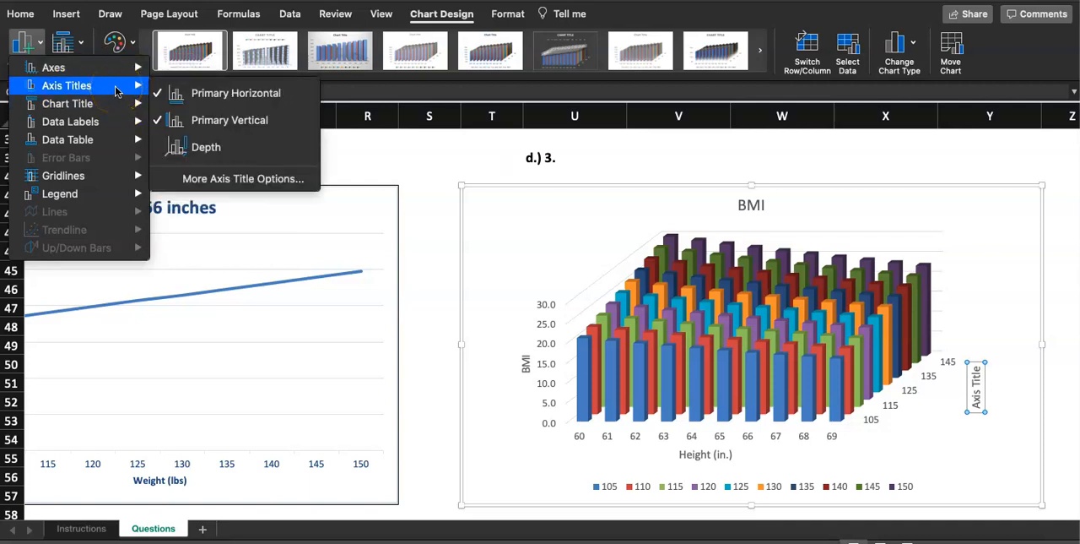
Replace the depth axis title text of the 3-D Column chart with "Weight (lbs)".
left_click(975, 372)
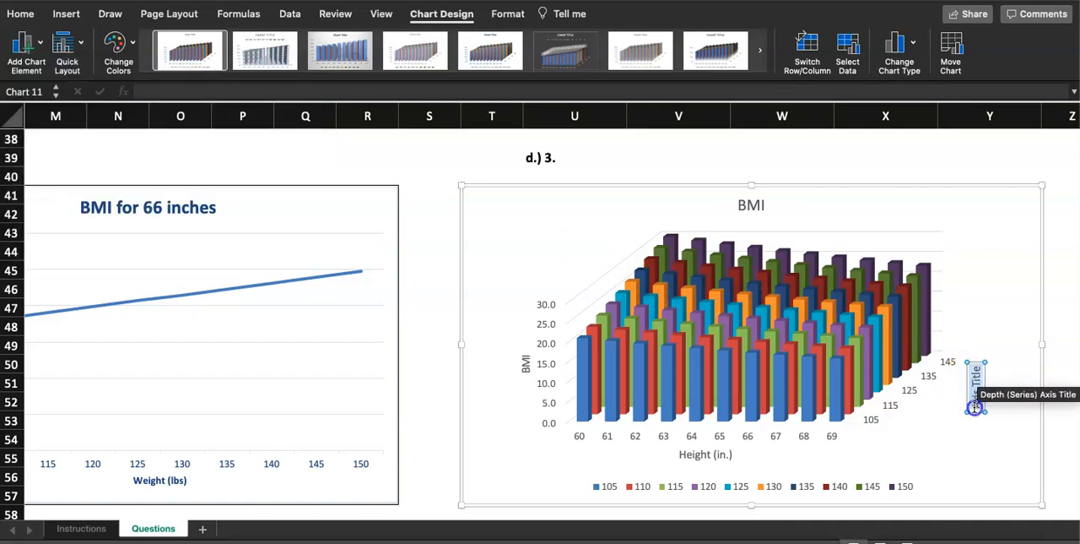
type("Weight (lbs)")
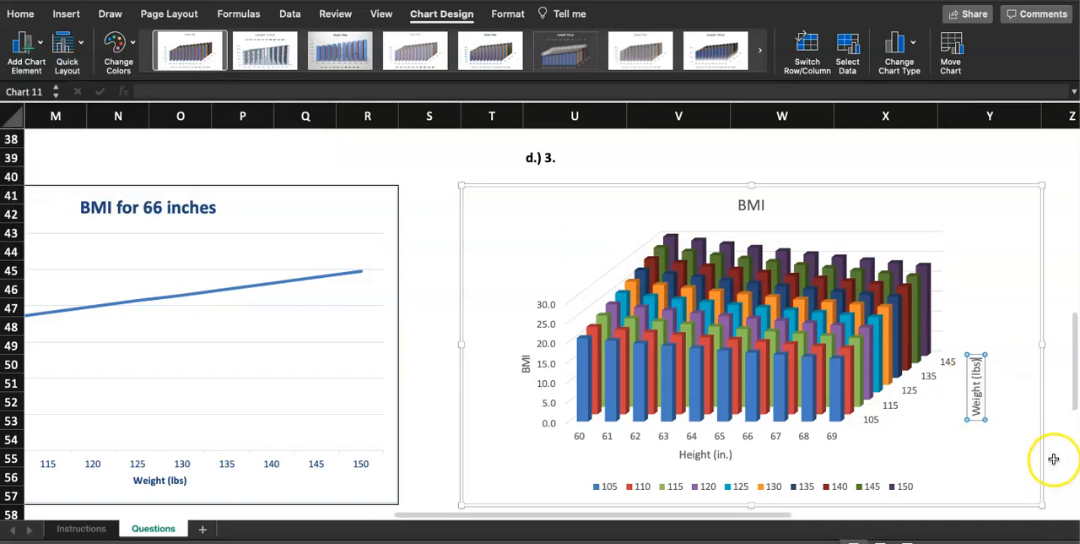
left_click(1055, 456)
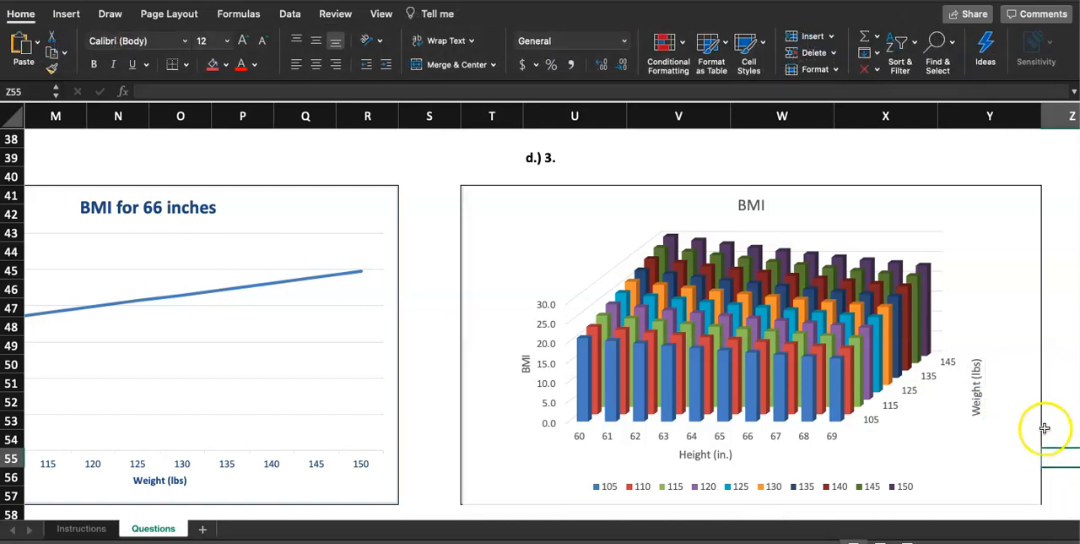
Adjust the lower-left corner of the 3-D Column chart so it lines up with the cell range T41:Y57.
scroll(444, 347, "down", 3)
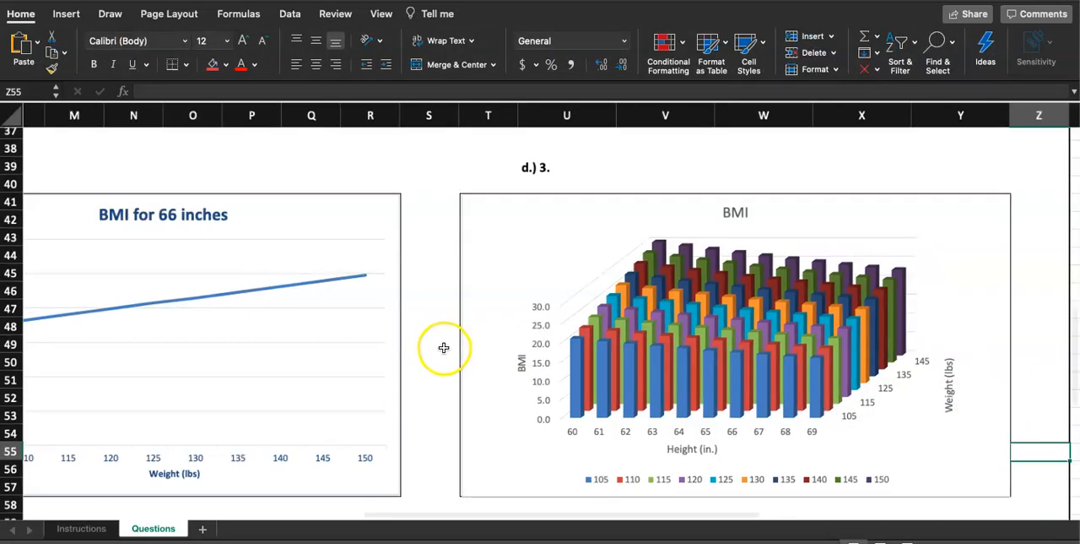
left_click(674, 471)
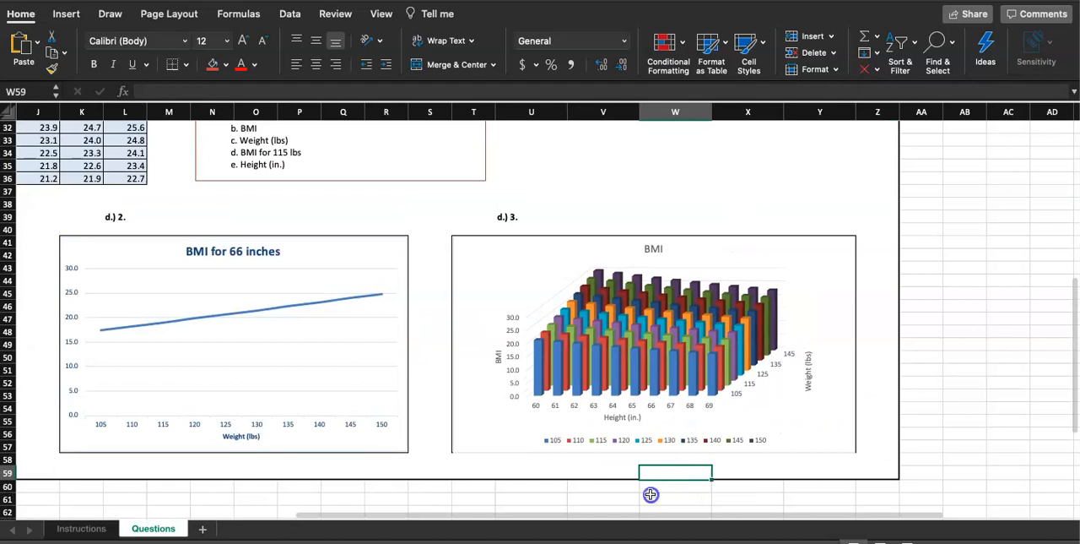
left_click(650, 495)
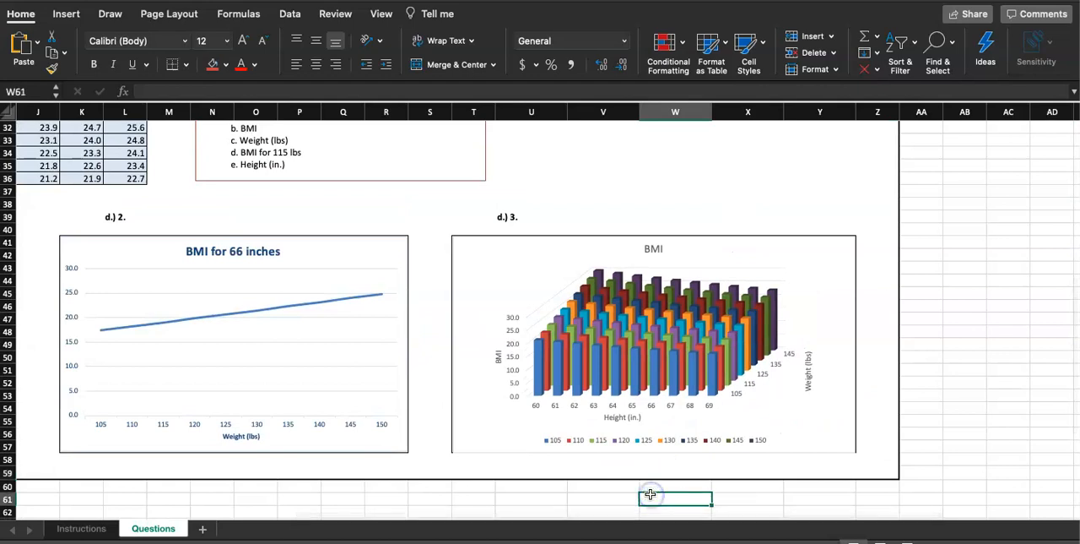
left_click(480, 444)
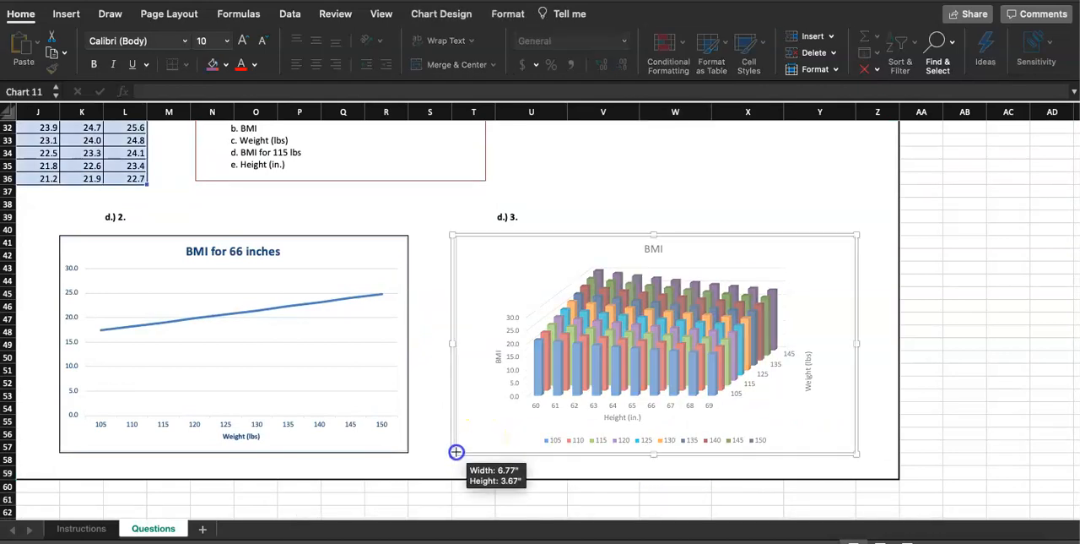
left_click(434, 499)
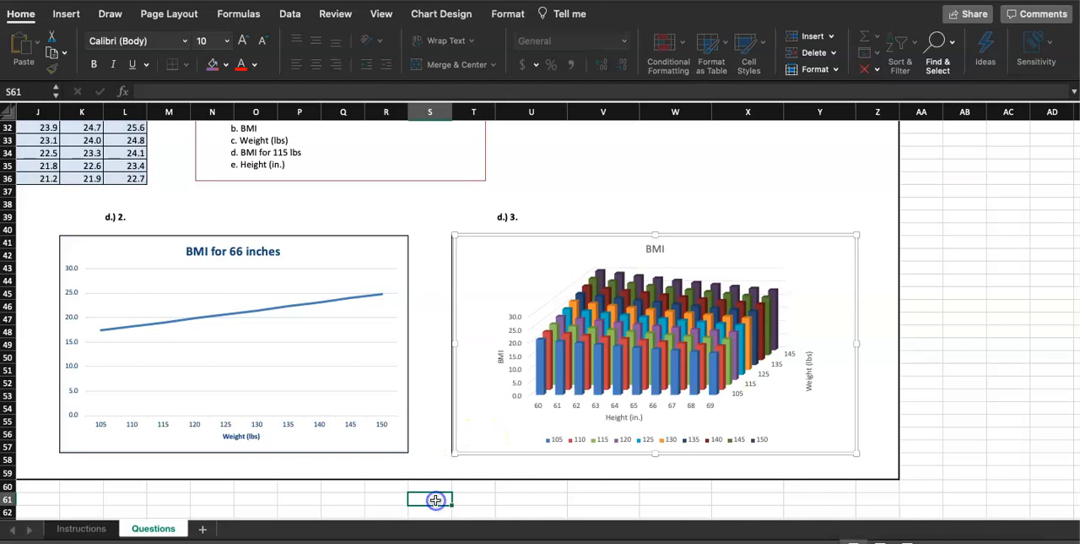
left_click(504, 427)
left_click_drag(450, 451, 451, 451)
left_click(454, 490)
left_click(459, 436)
left_click(436, 478)
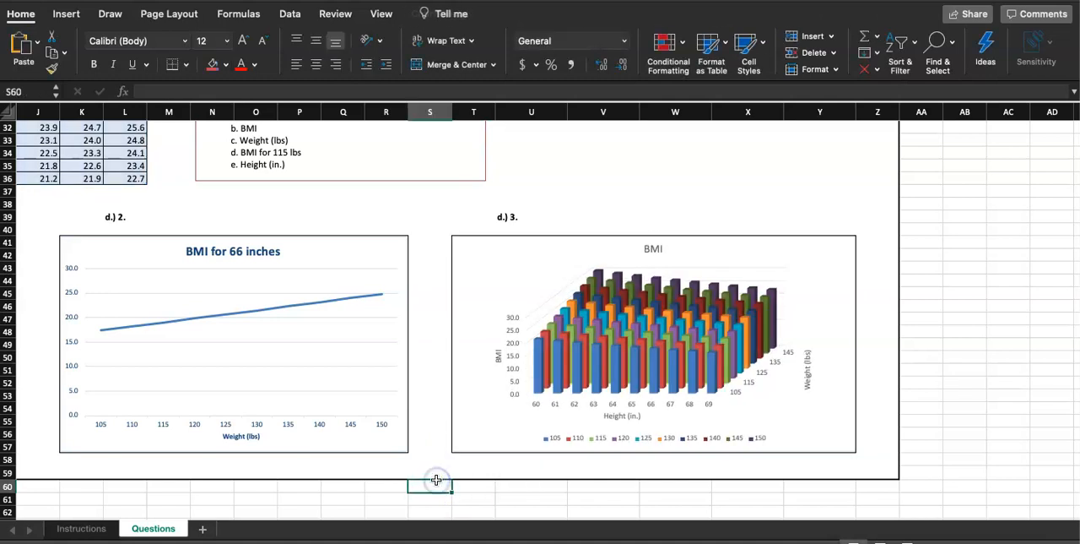
right_click(434, 504)
left_click(394, 521)
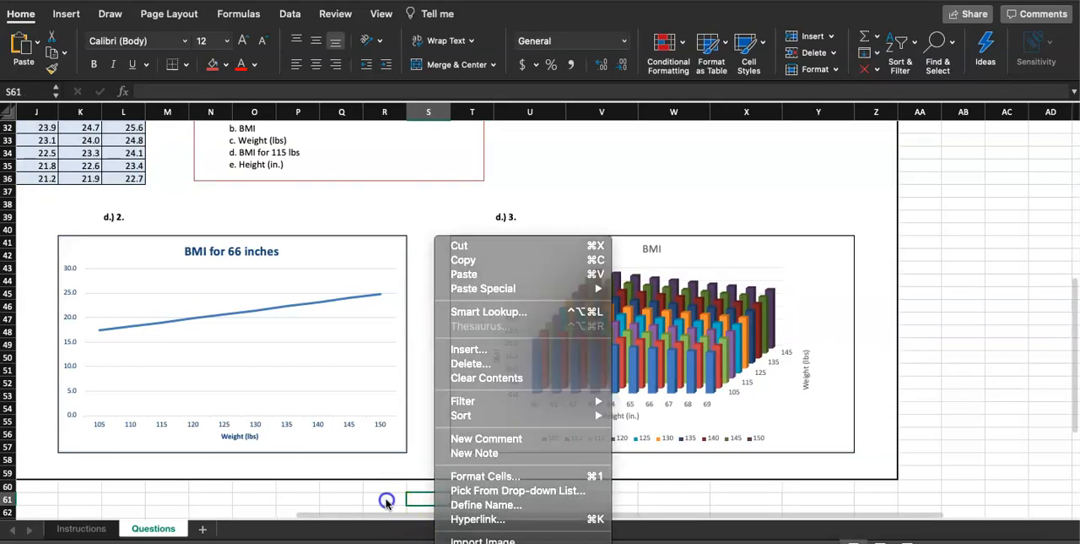
Review the bar, line and 3-D Column charts along with the rest of the Questions sheet.
scroll(385, 504, "left", 5)
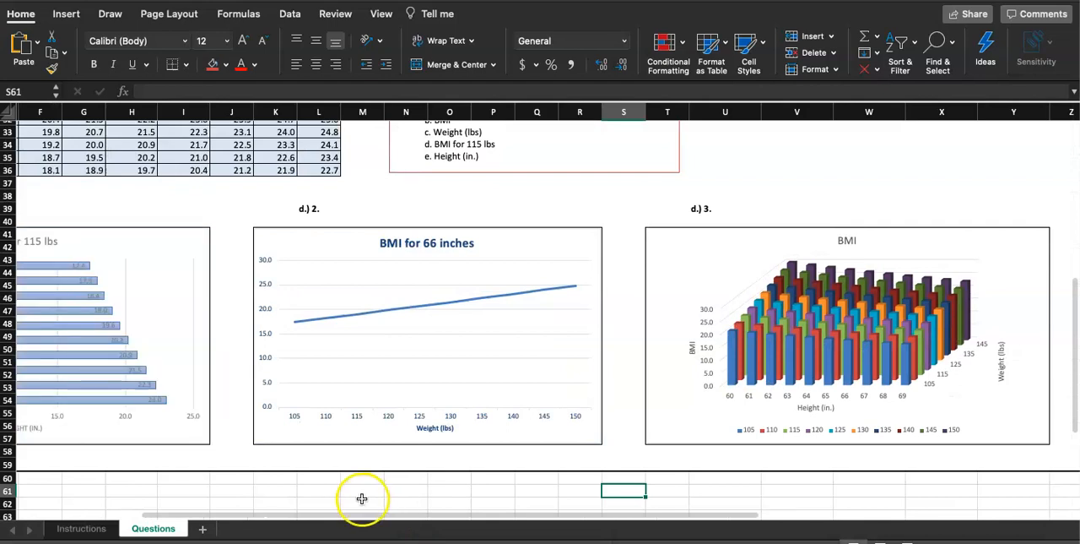
left_click(361, 498)
scroll(361, 498, "left", 3)
scroll(361, 498, "down", 1)
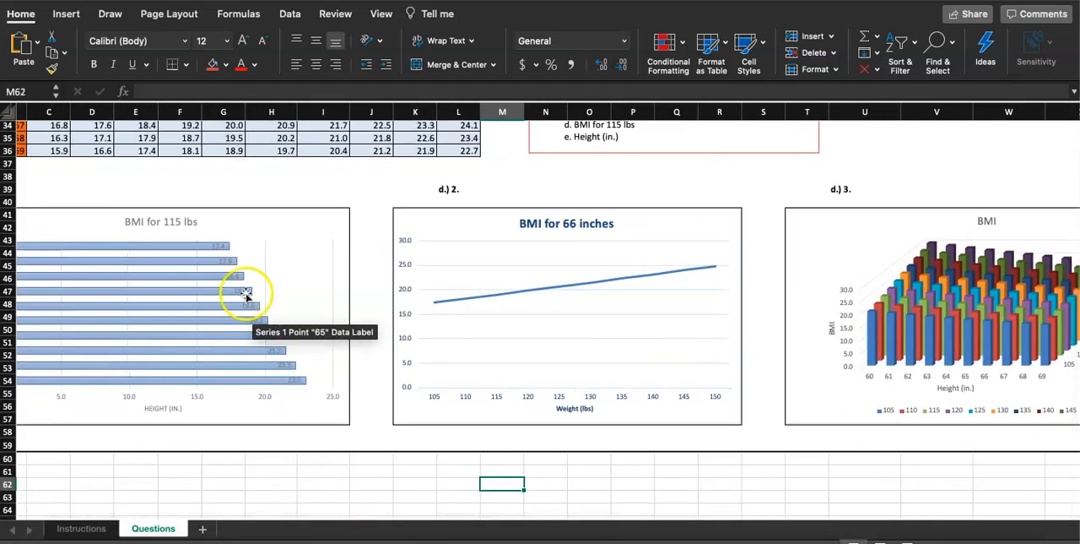
left_click(284, 213)
left_click(445, 225)
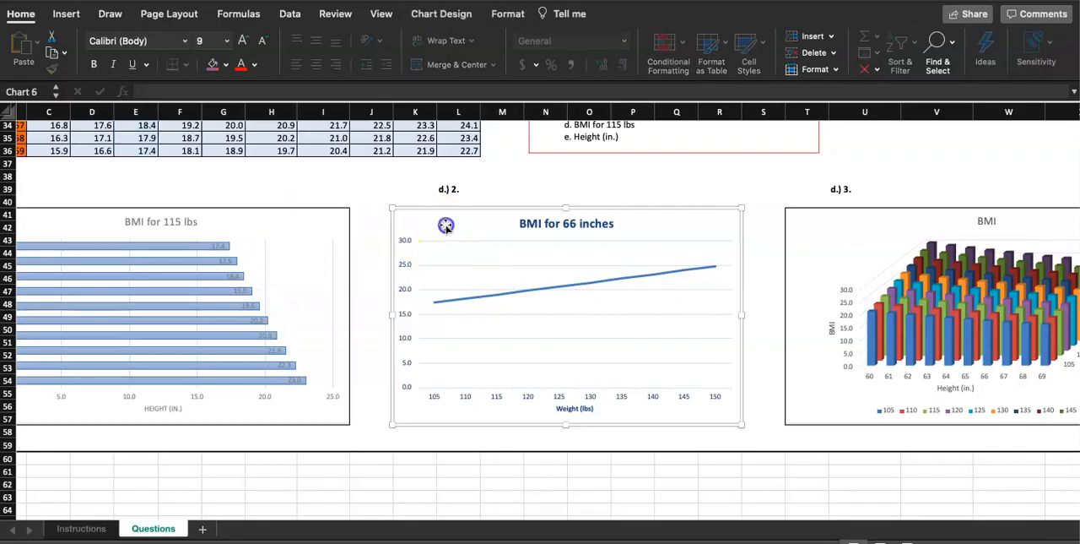
left_click(838, 236)
left_click(839, 237)
left_click(683, 470)
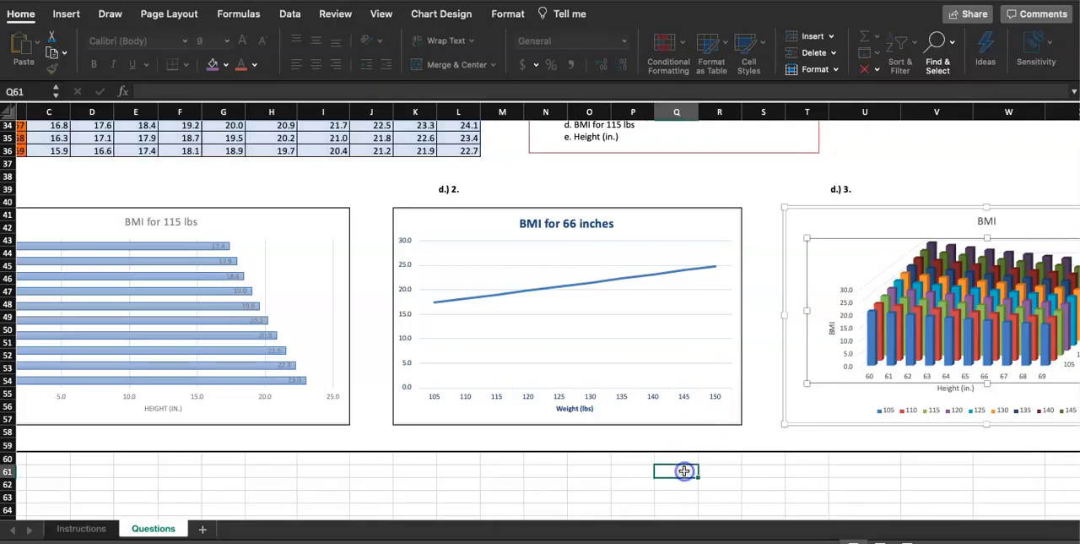
scroll(684, 470, "down", 3)
scroll(406, 382, "up", 5)
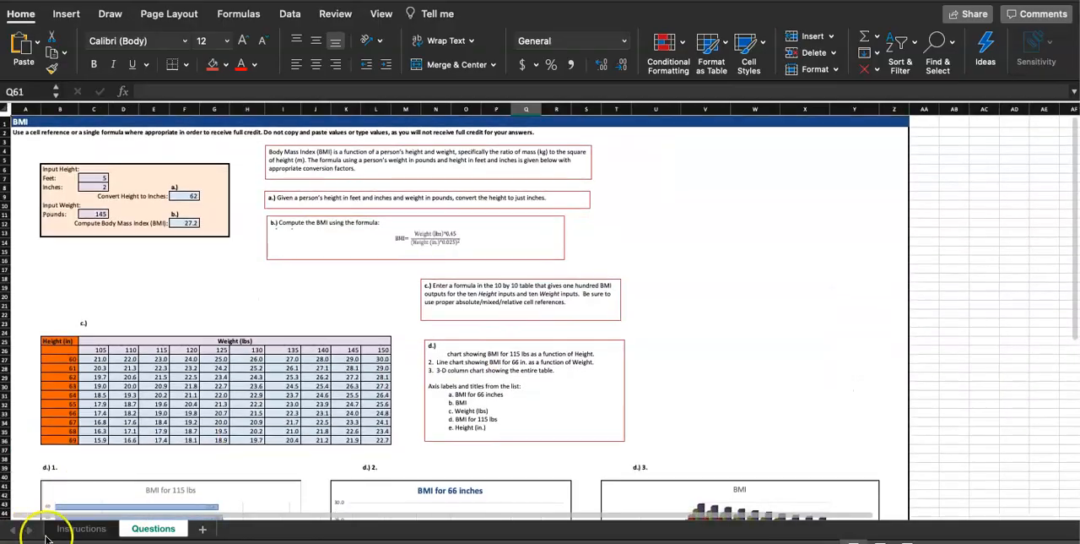
Mark step 7 as done on the Instructions sheet by filling its step number cell A18 red.
left_click(81, 528)
right_click(75, 430)
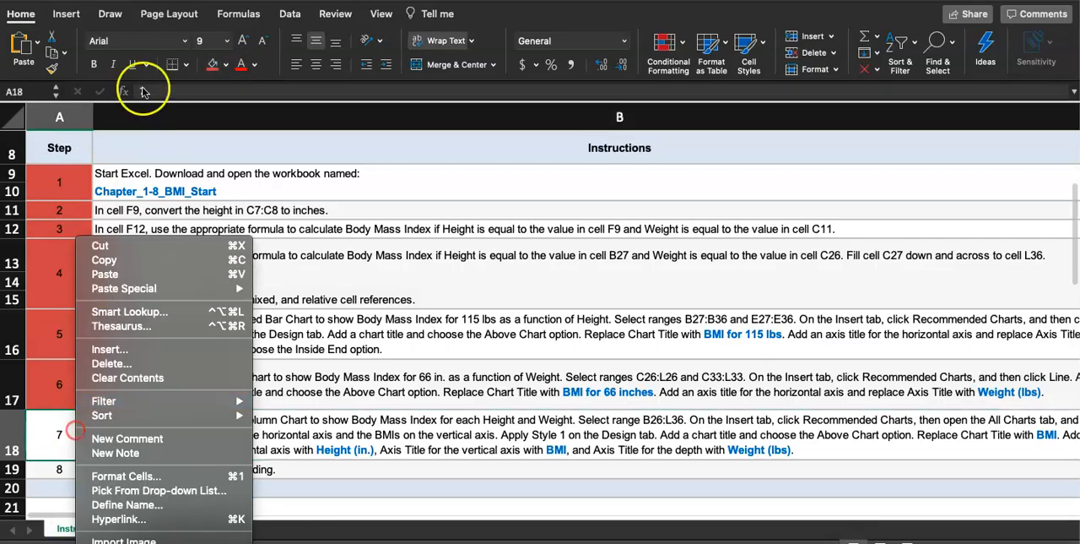
key("Escape")
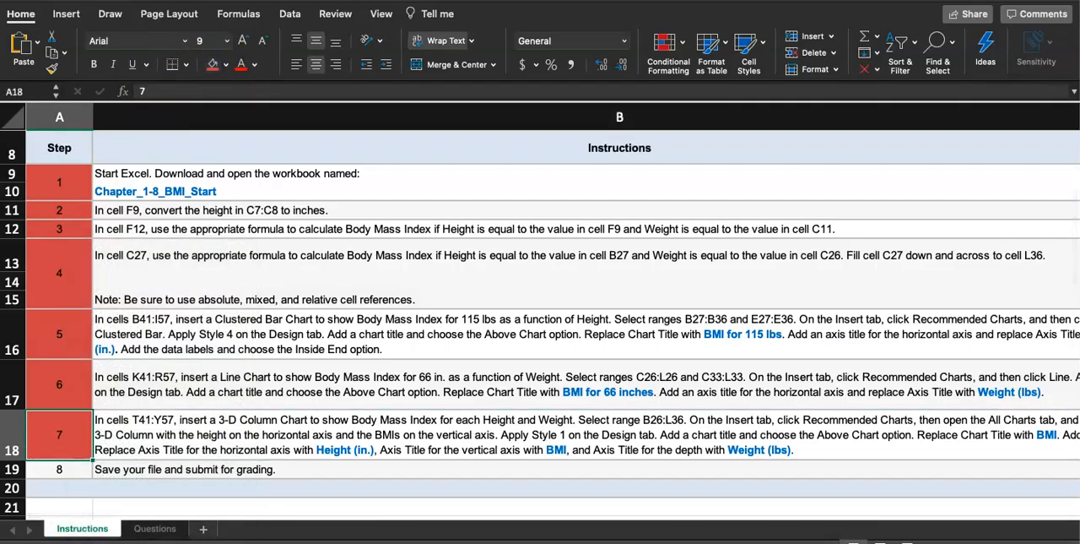
Save the BMI workbook and close it.
mouse_move(93, 9)
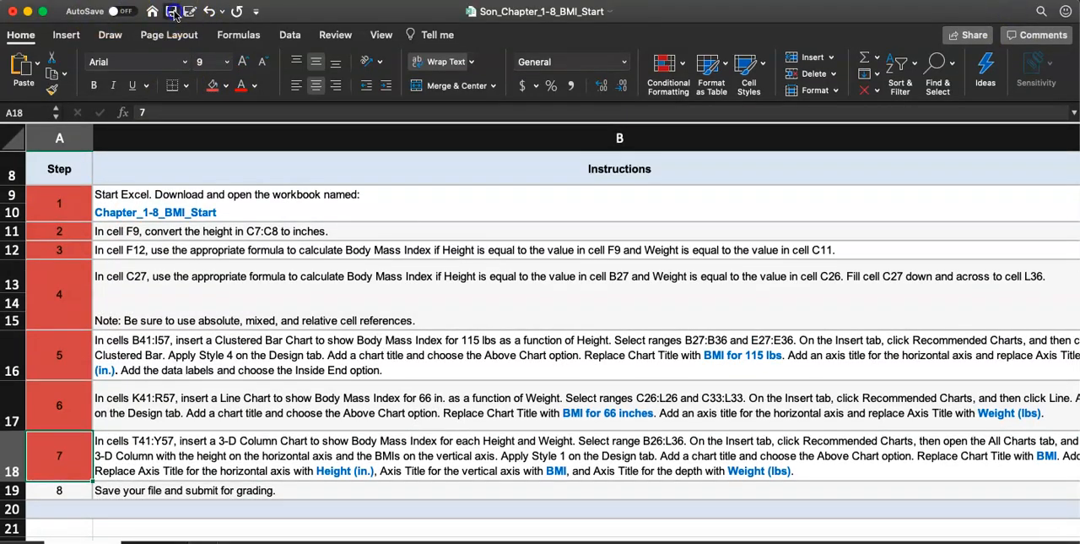
left_click(170, 11)
left_click(12, 14)
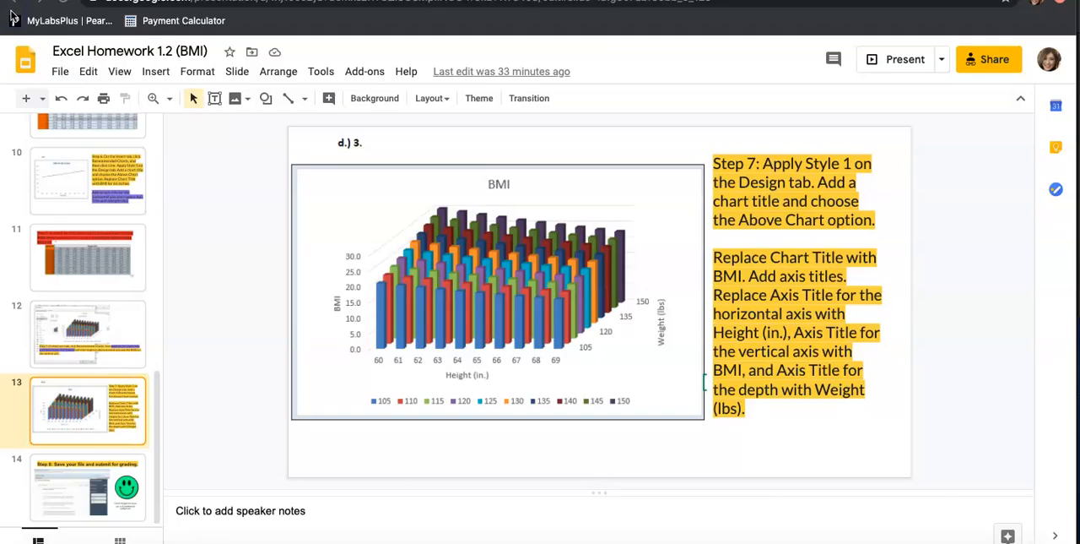
Switch to the Chapter 1-8 BMI project page in the browser and dismiss the Download Starting Materials dialog.
key("ctrl+Tab")
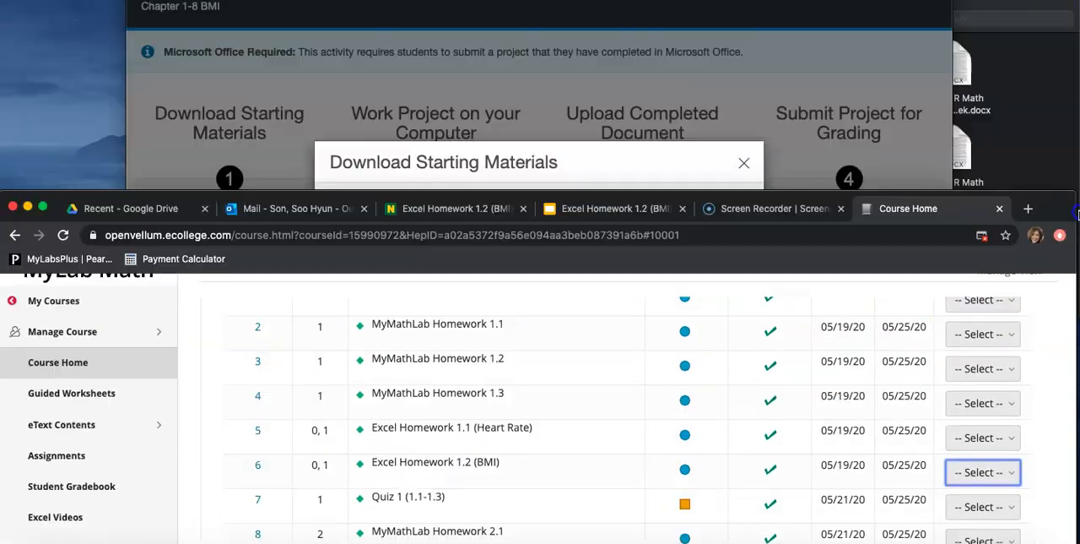
left_click(622, 98)
left_click(465, 344)
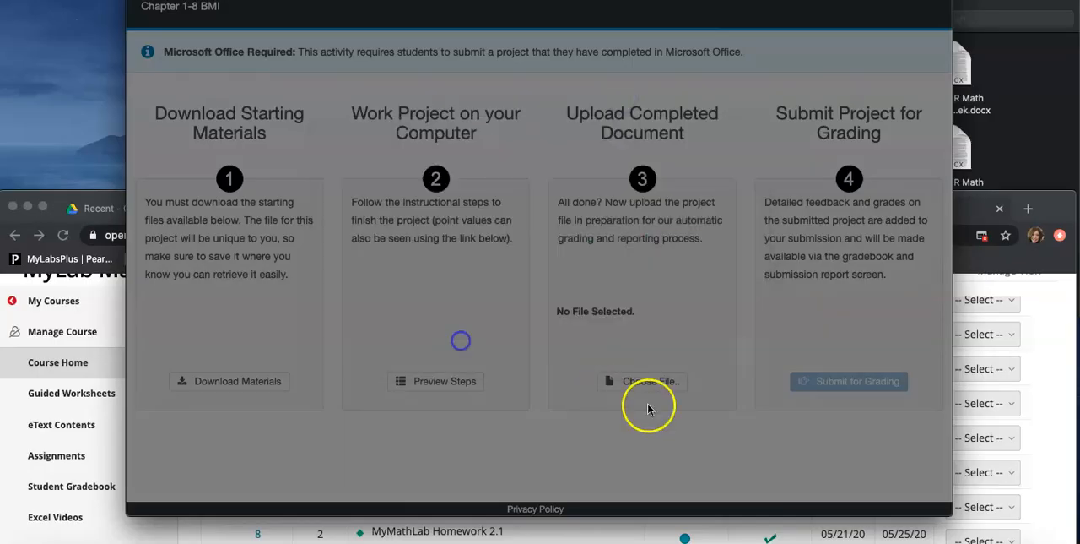
Upload the completed Chapter 1-8 BMI workbook from the Downloads folder and submit the project for grading.
left_click(646, 385)
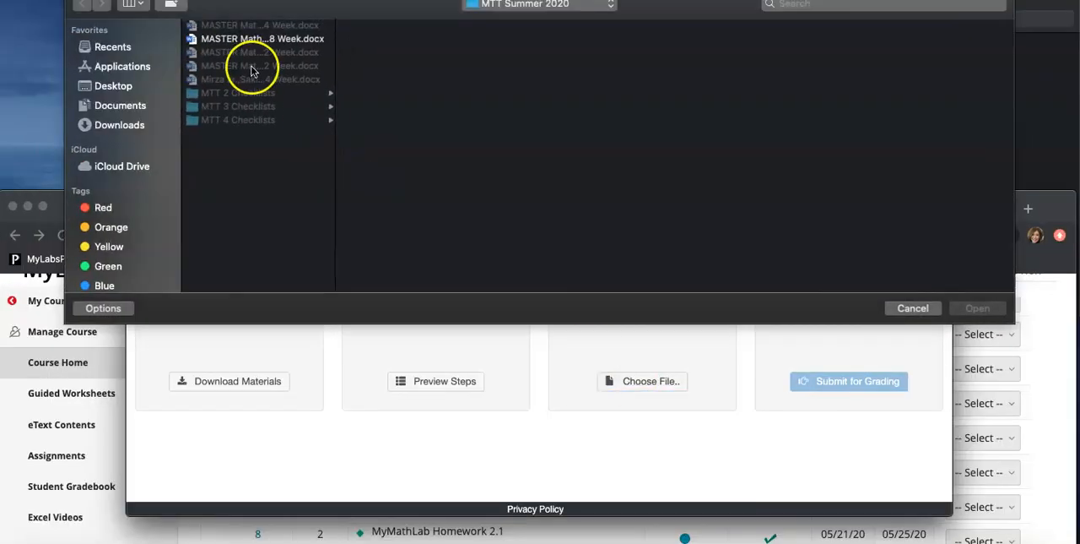
left_click(124, 126)
scroll(278, 119, "down", 15)
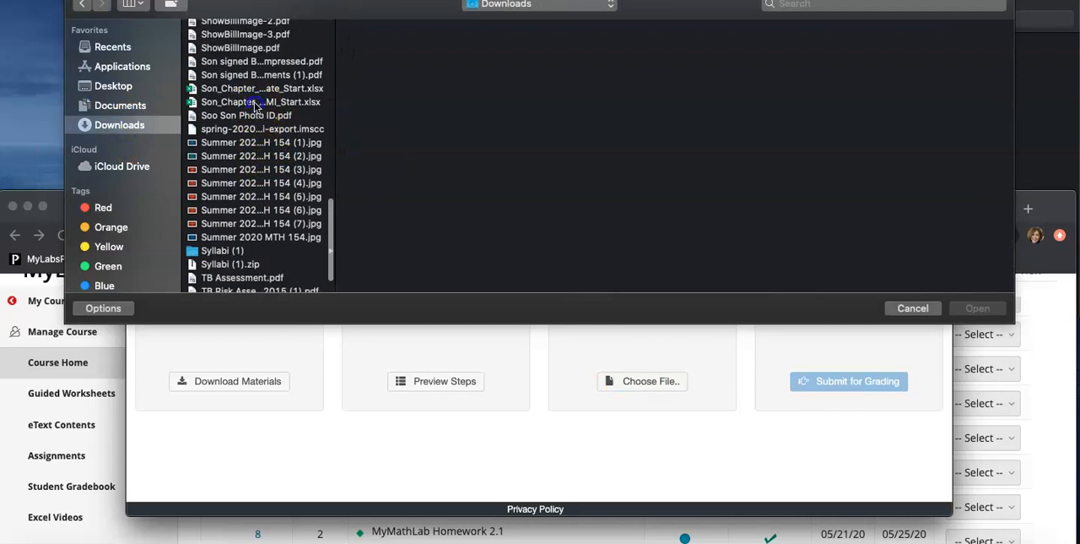
left_click(256, 102)
double_click(254, 101)
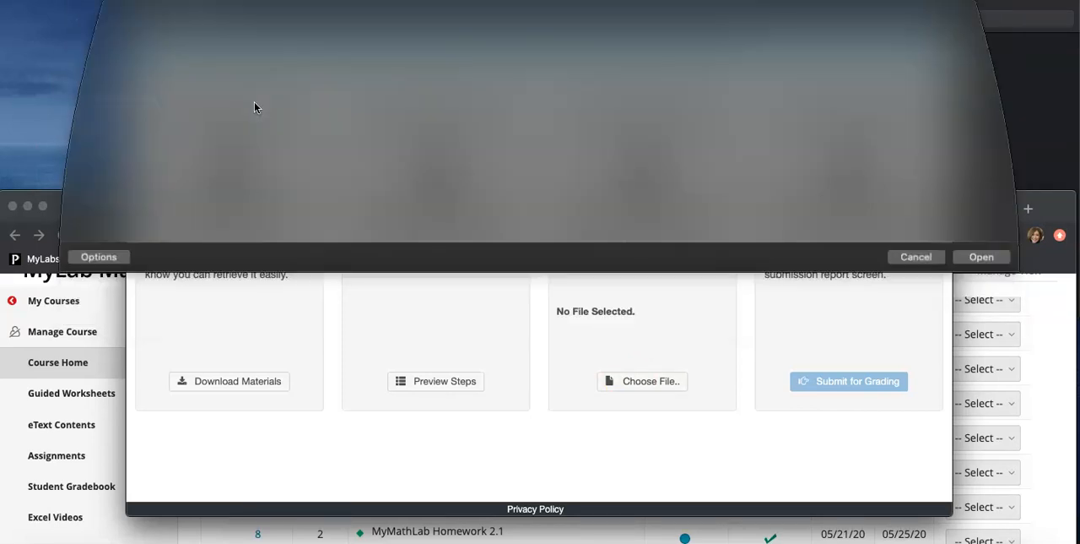
left_click(630, 380)
left_click(806, 385)
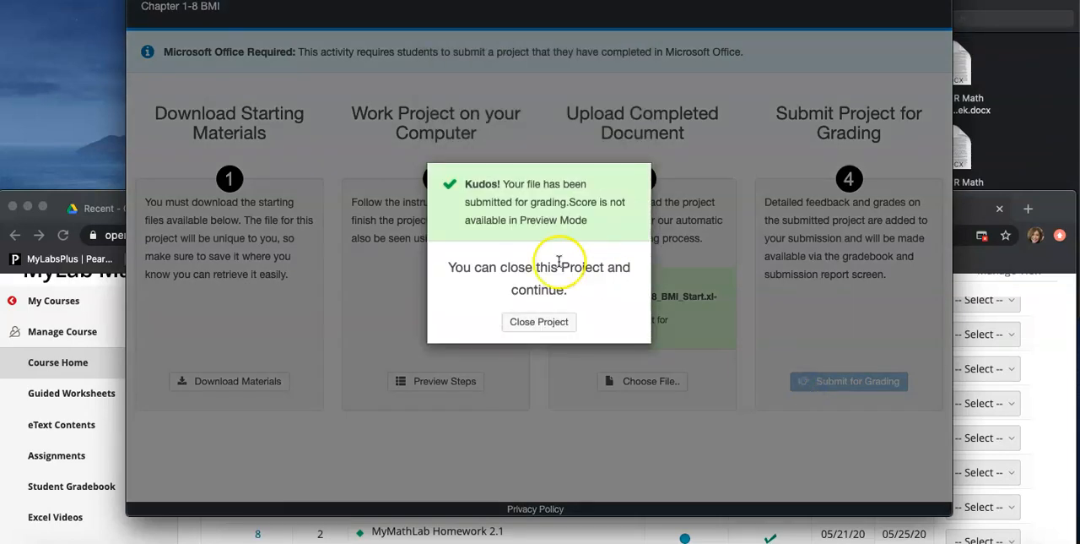
Bring the Chapter 1-8 BMI submission window back to the front and close the project.
left_click_drag(1068, 210, 1070, 29)
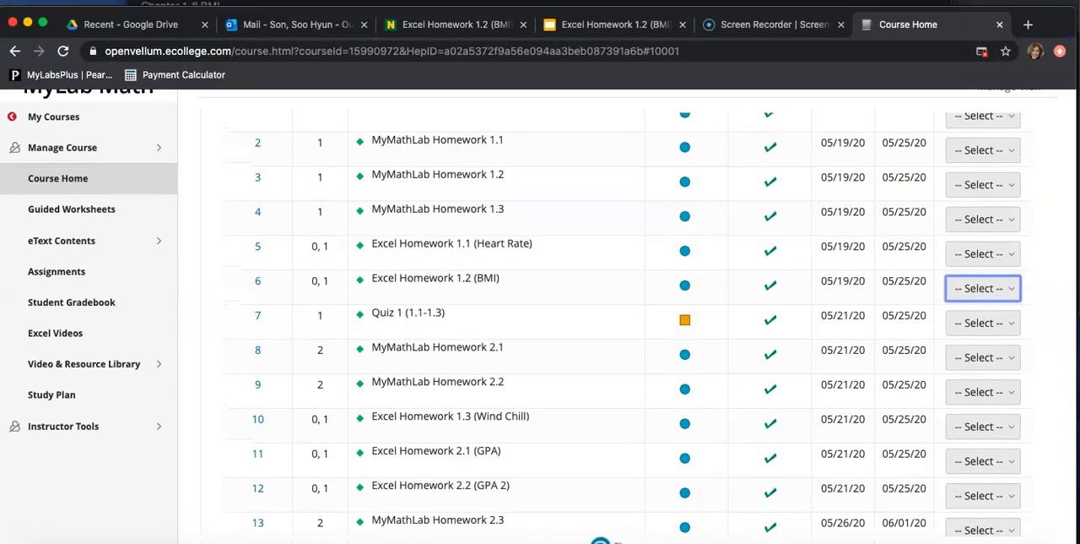
left_click(878, 1)
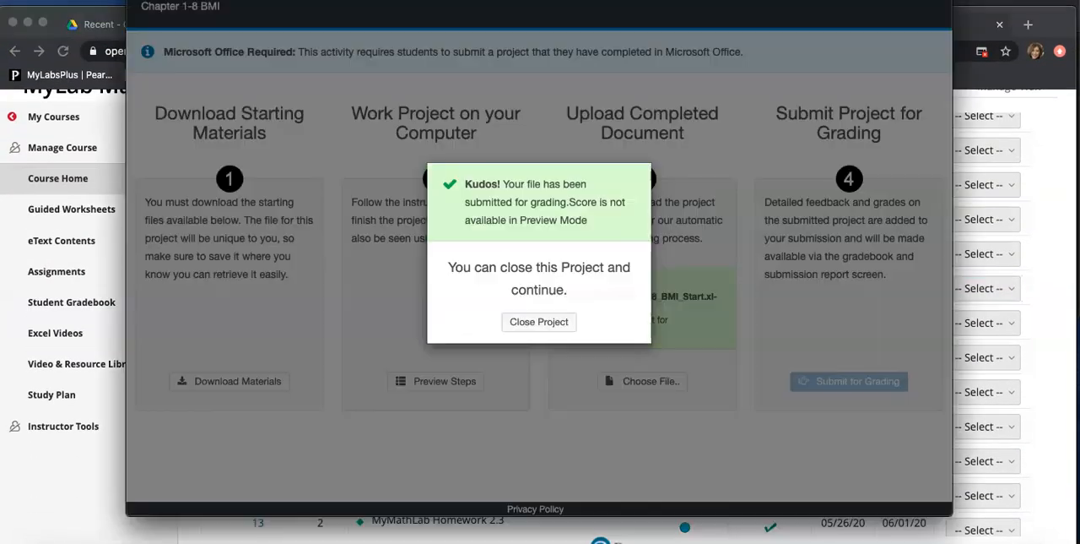
left_click(533, 324)
View the Excel Reflection prompt in Question 2 of Excel Homework 1.2 (BMI) and close the homework window.
left_click(864, 413)
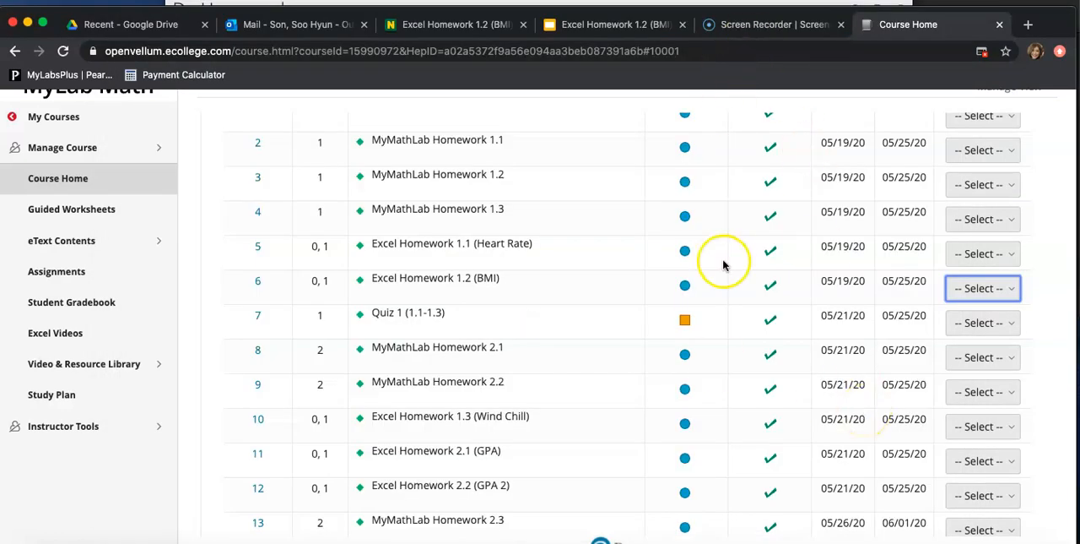
left_click(200, 3)
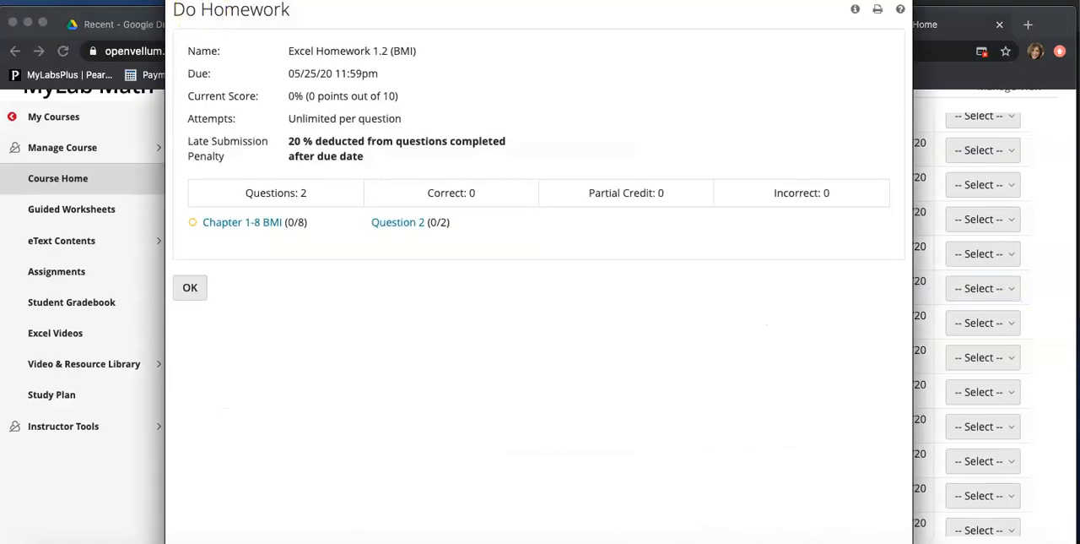
left_click(404, 279)
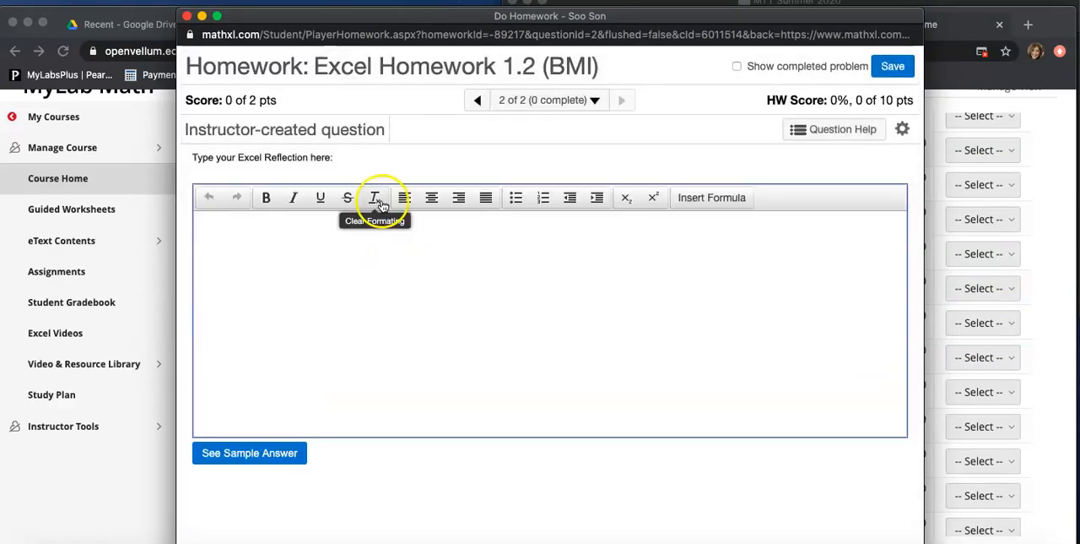
left_click(187, 16)
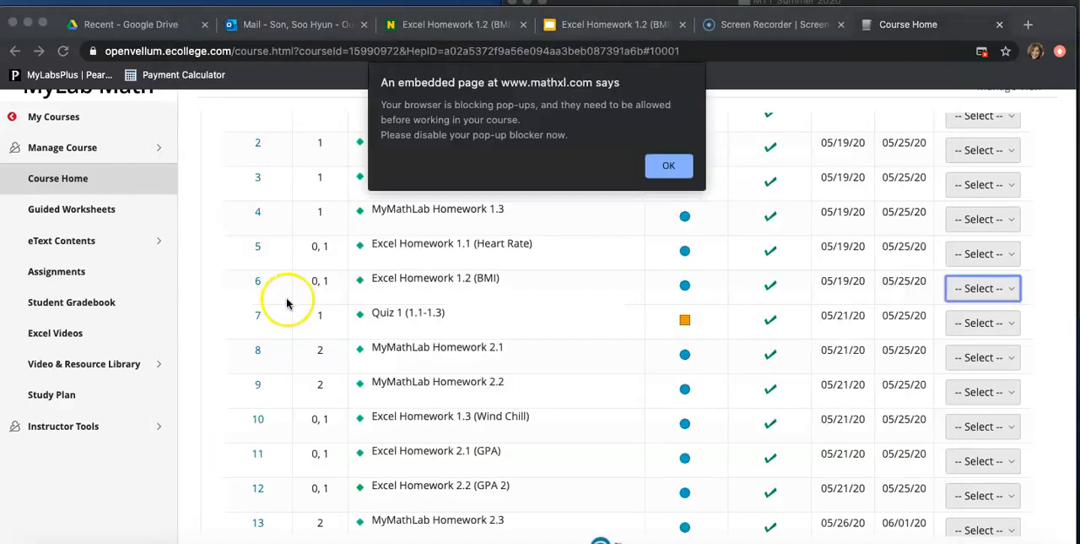
left_click(668, 166)
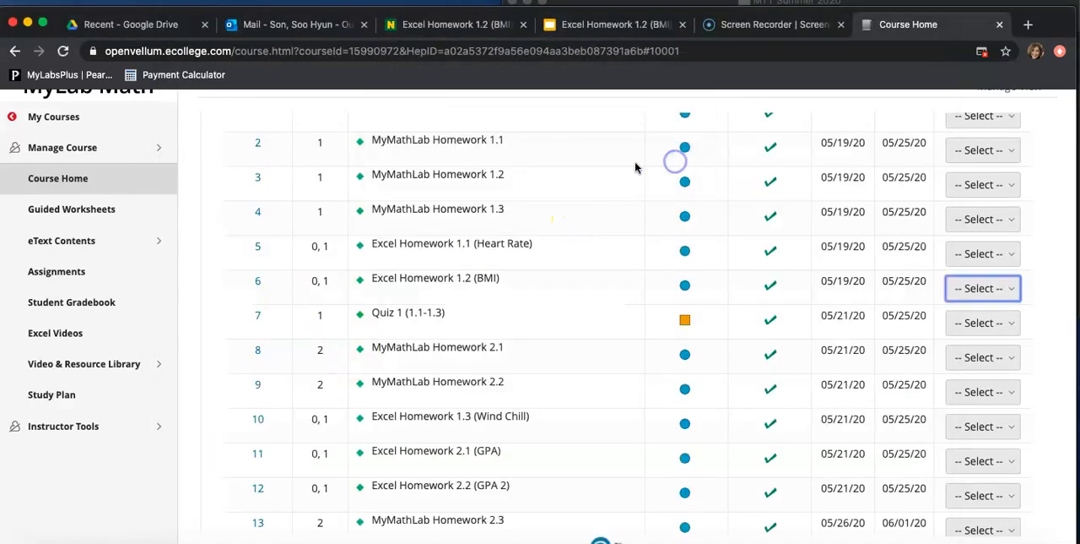